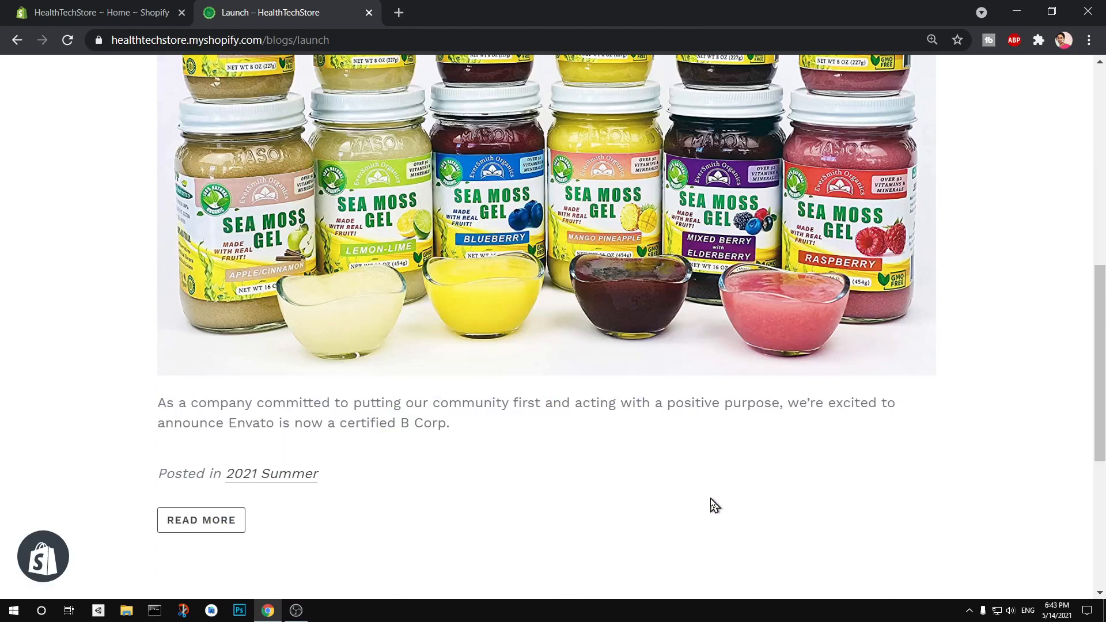
Open the News blog from the store's navigation and view the post "Another blog post from shopify store"
scroll(714, 506, "up", 8)
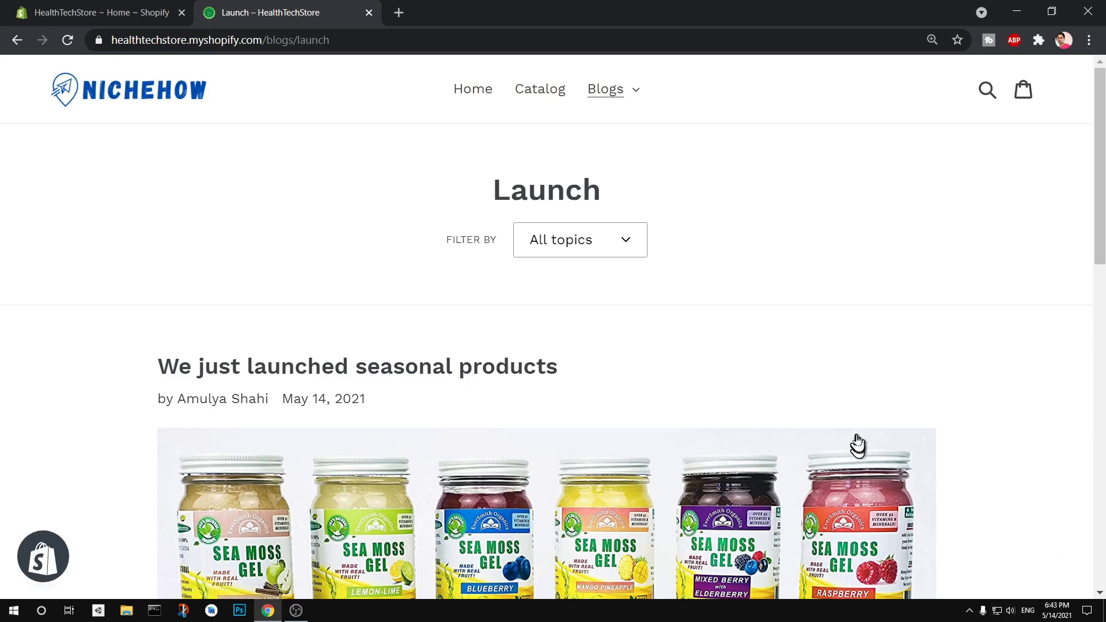
left_click(603, 101)
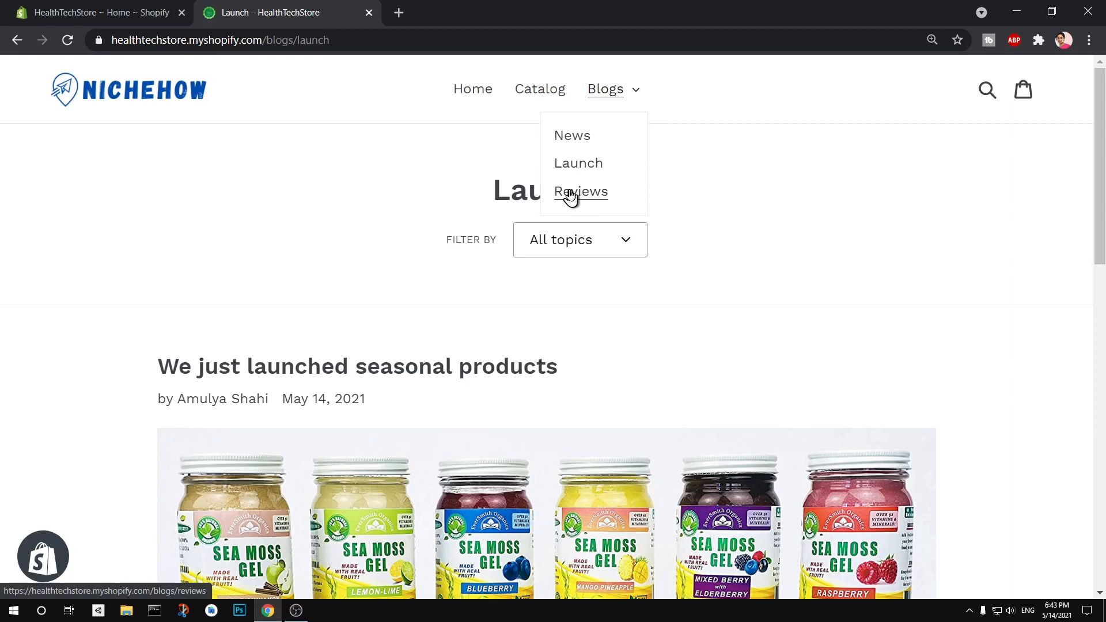
left_click(570, 139)
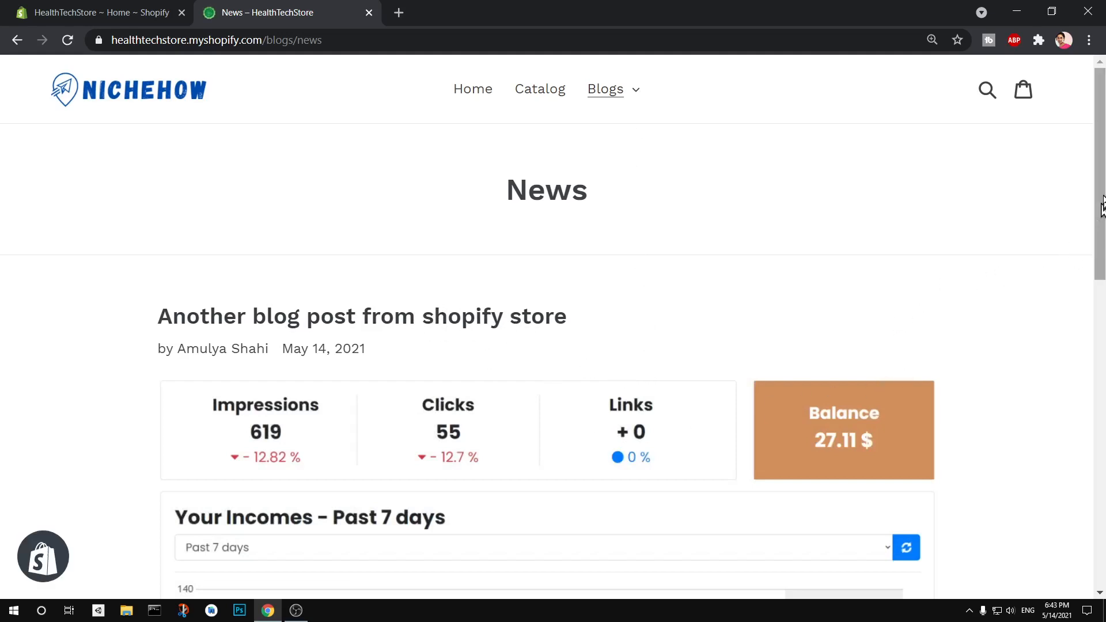
left_click_drag(1103, 207, 1103, 263)
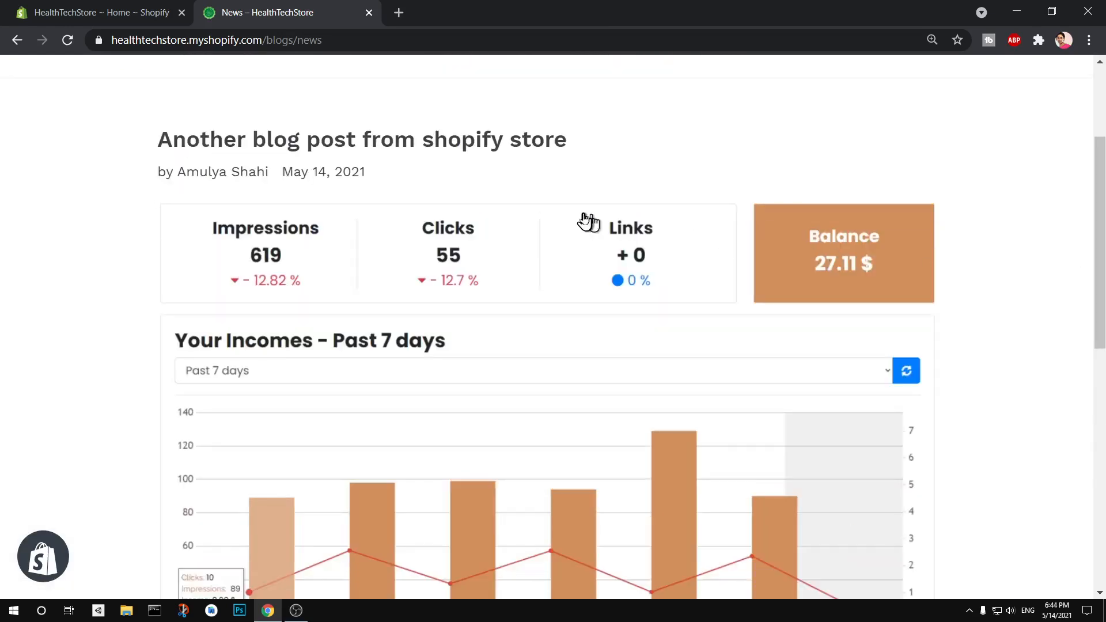
left_click(565, 439)
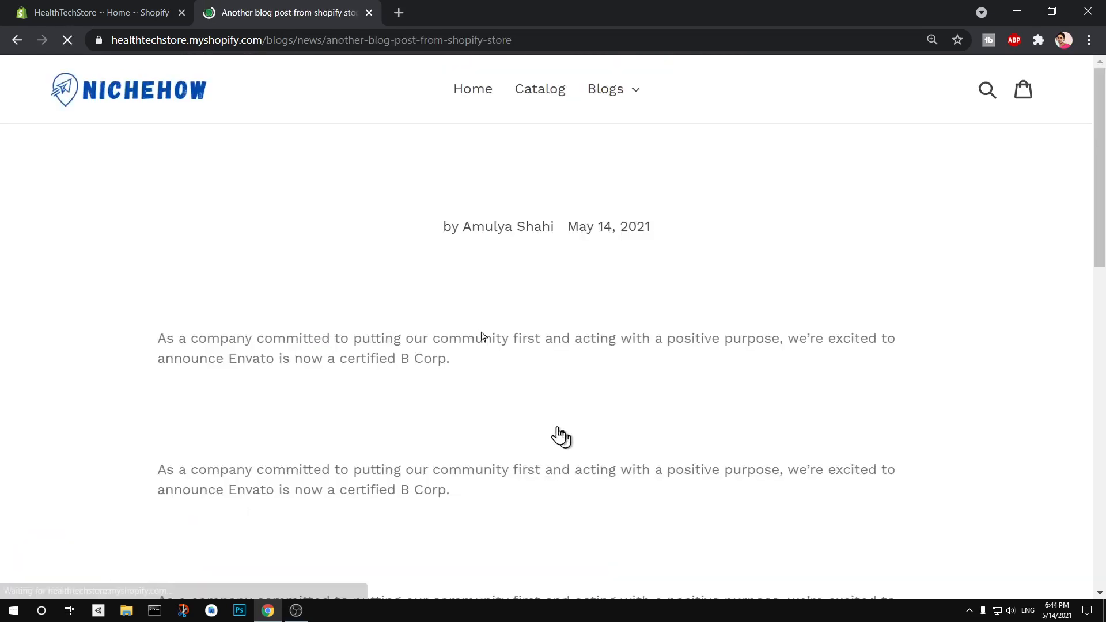
Examine the post's web address and highlight its "blogs" segment
left_click(279, 41)
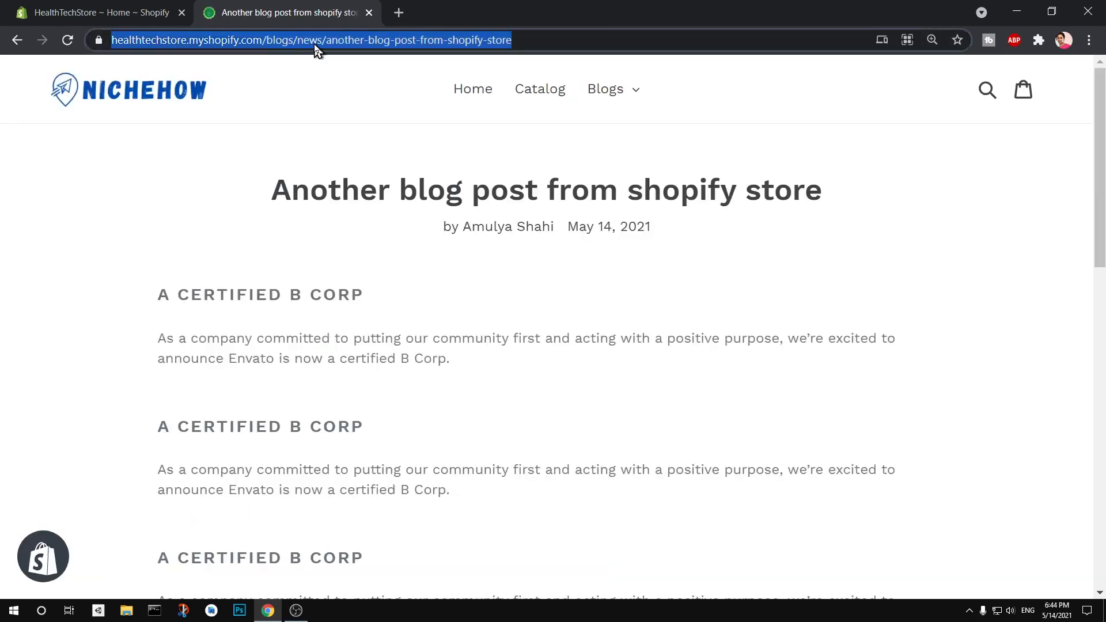
left_click(334, 95)
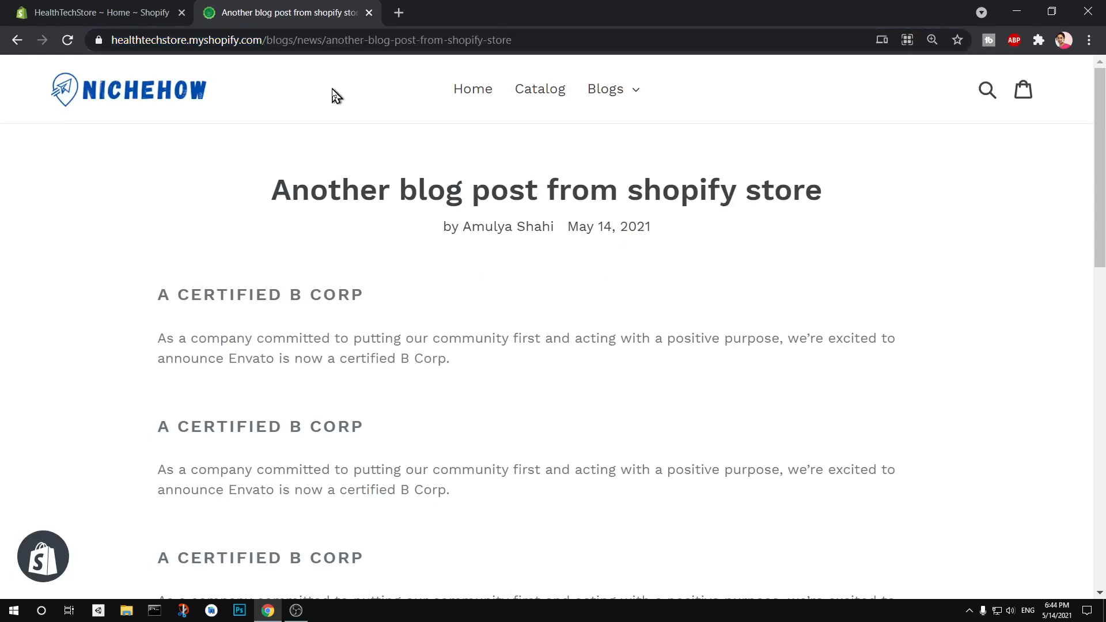
left_click(277, 41)
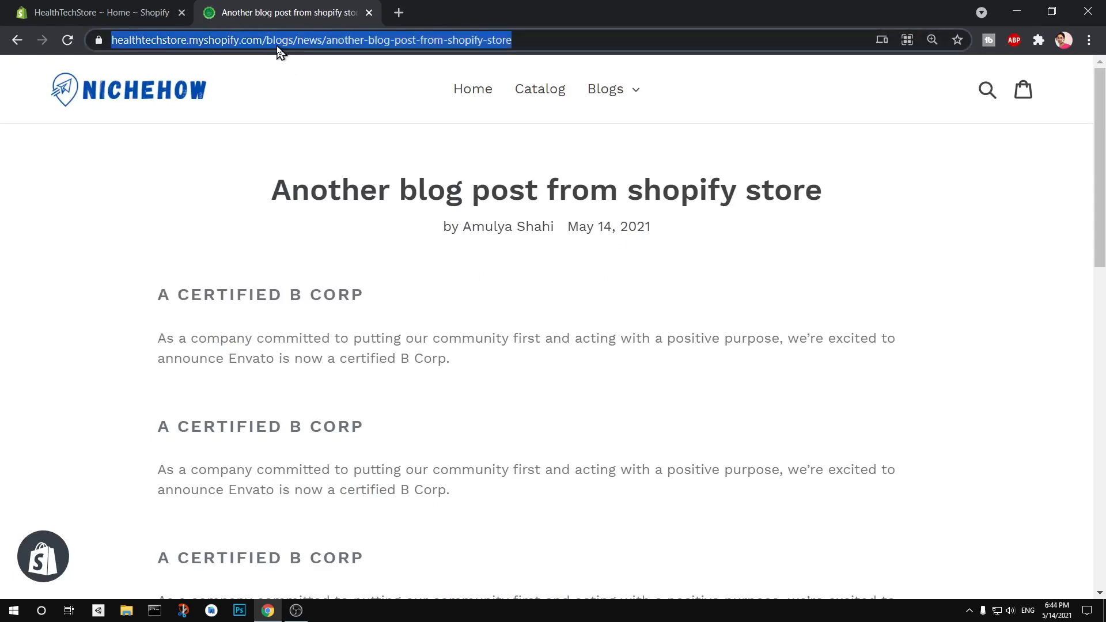
double_click(280, 42)
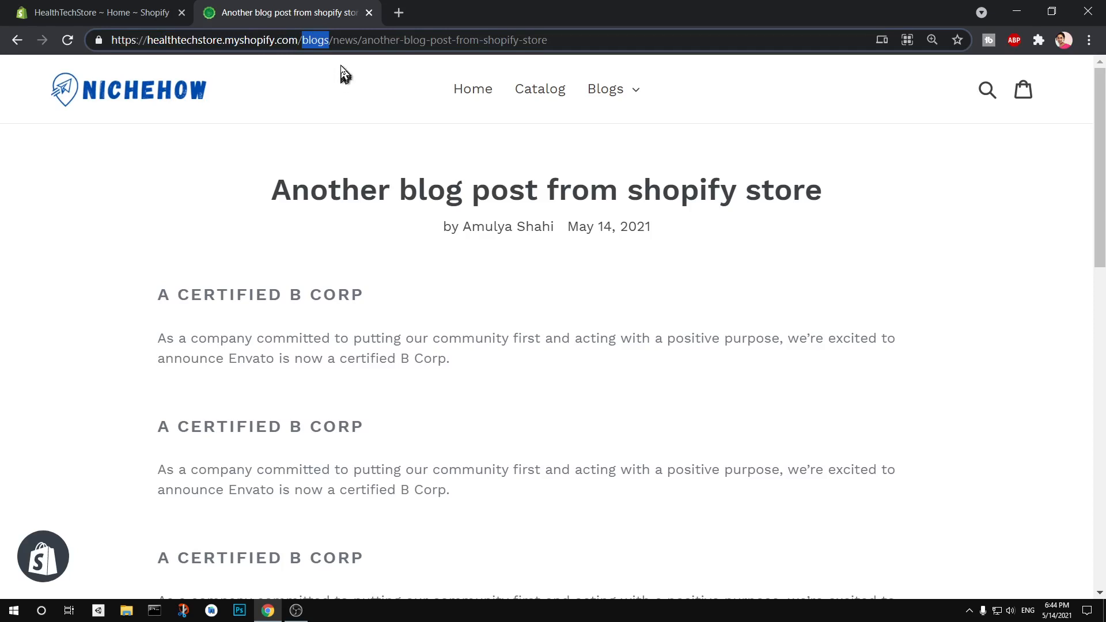
Return to the News blog and reopen its post "Another blog post from shopify store"
left_click(636, 97)
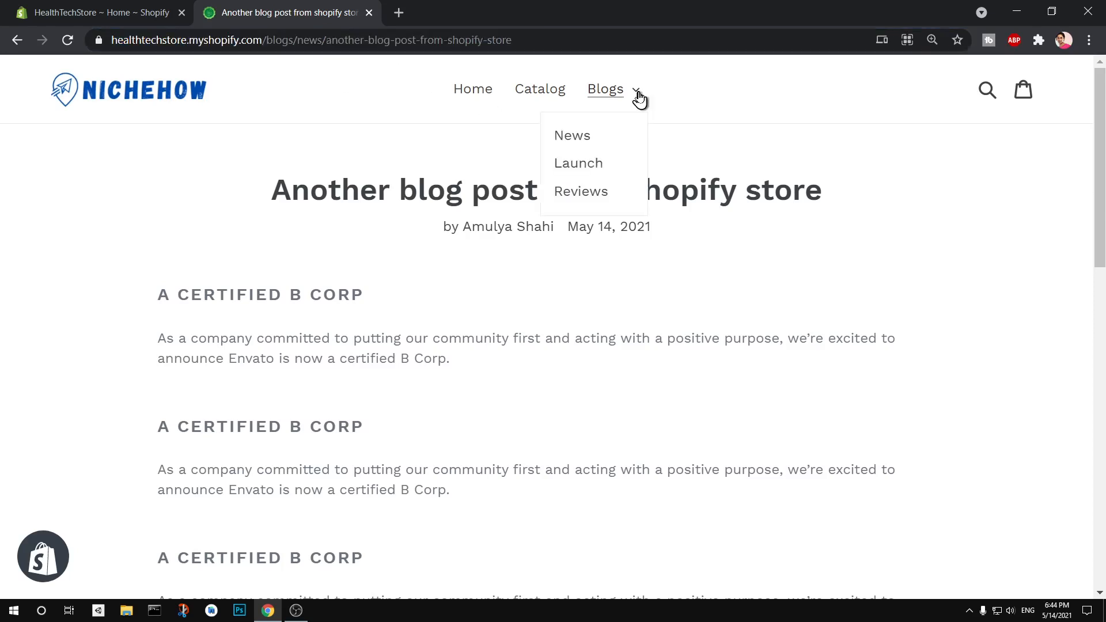
left_click(576, 139)
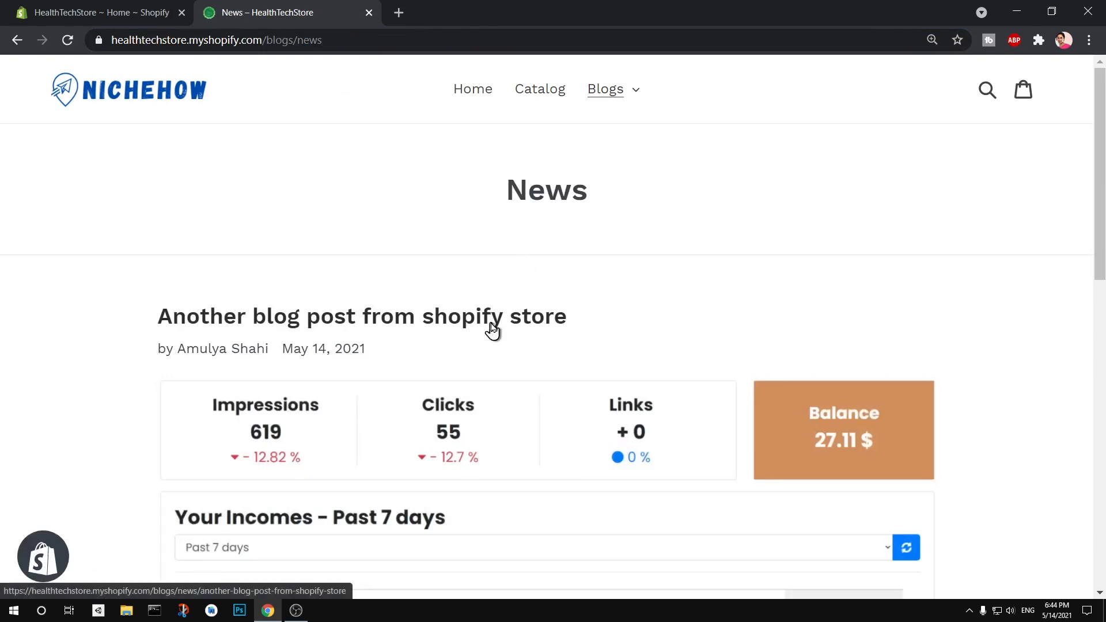
left_click(492, 330)
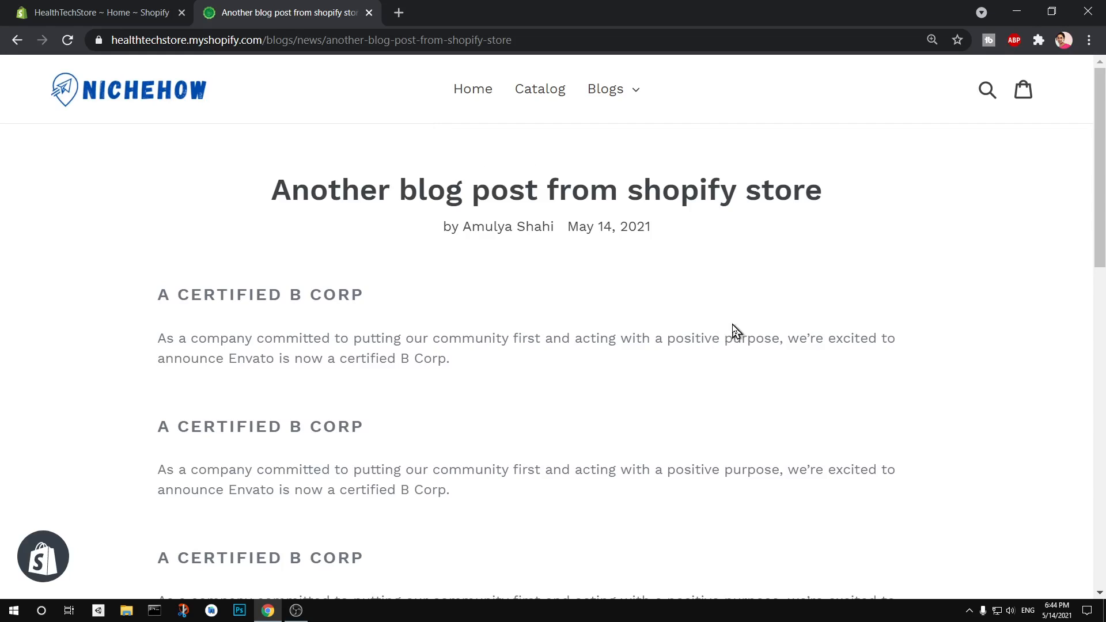
Open the Launch blog, highlight its heading and filter the posts by the 2021 Summer topic
left_click(633, 97)
left_click(591, 166)
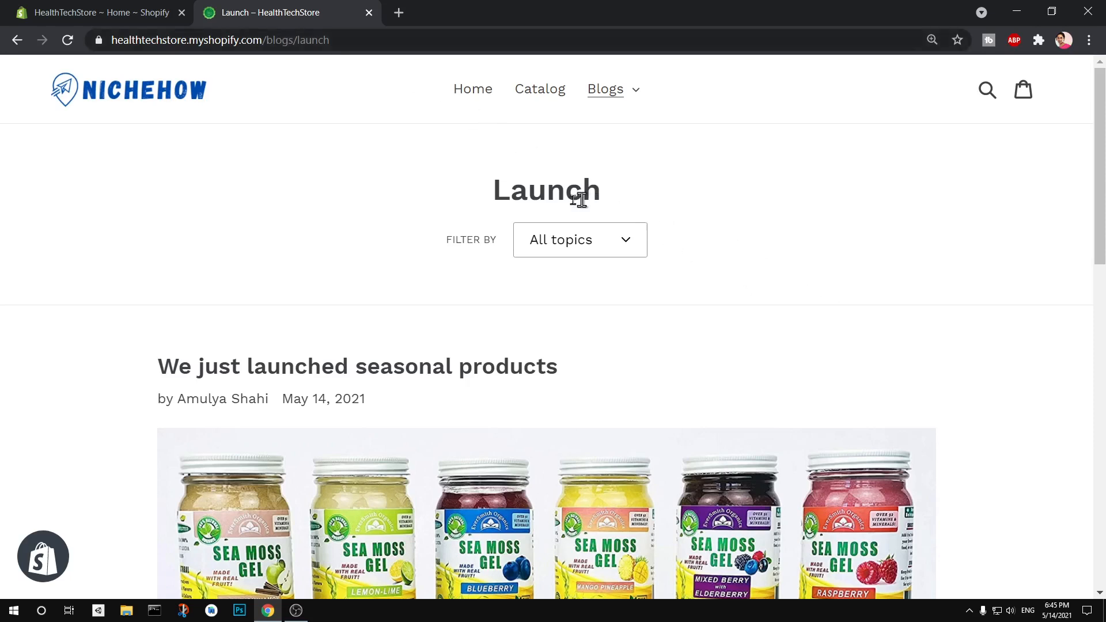
left_click_drag(492, 188, 630, 192)
left_click(685, 196)
left_click(630, 247)
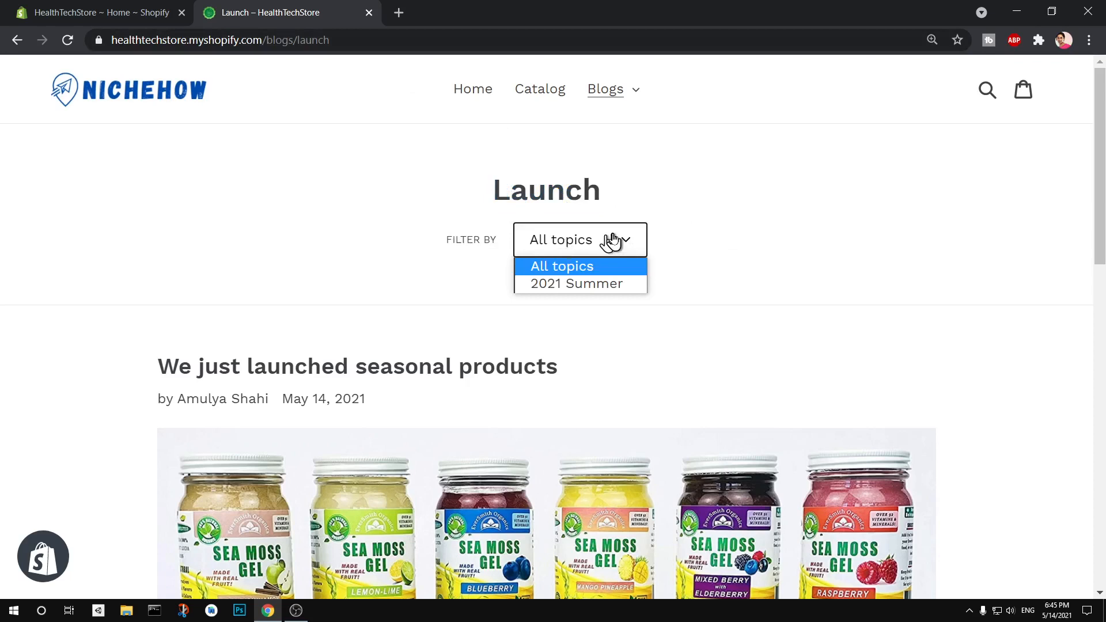
left_click(594, 283)
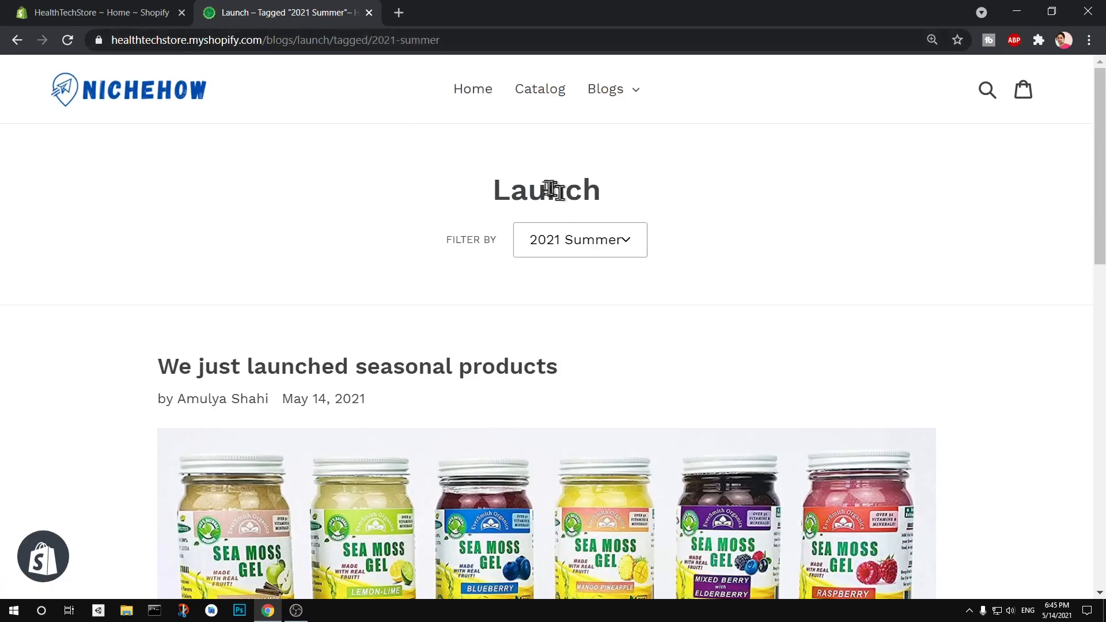
Check the topic filter's options and reload the Launch blog with all topics
left_click(633, 98)
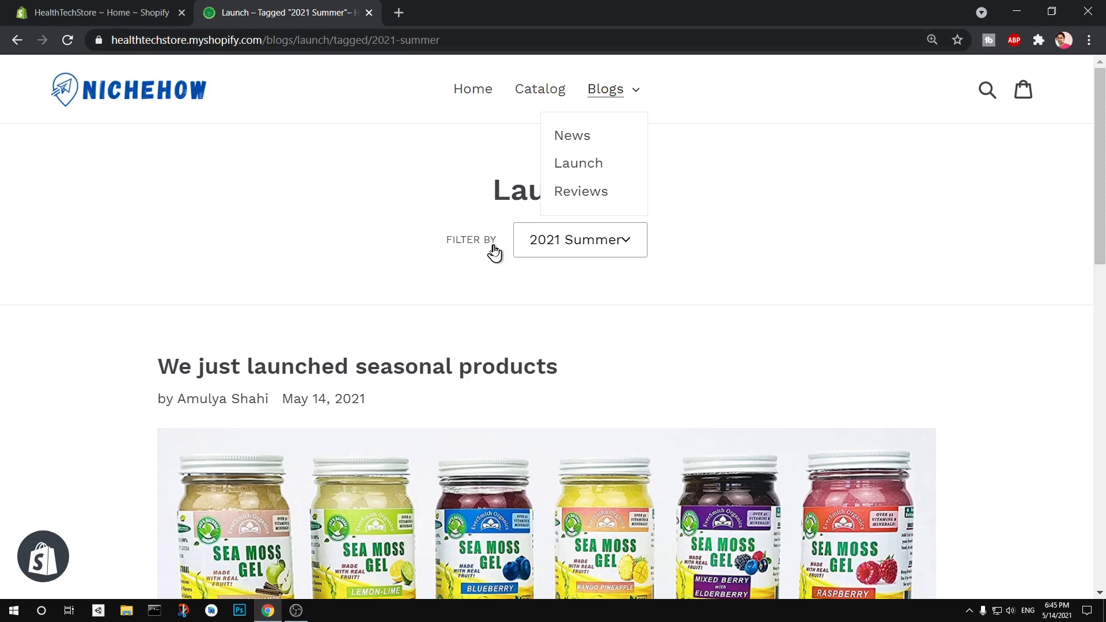
left_click(610, 243)
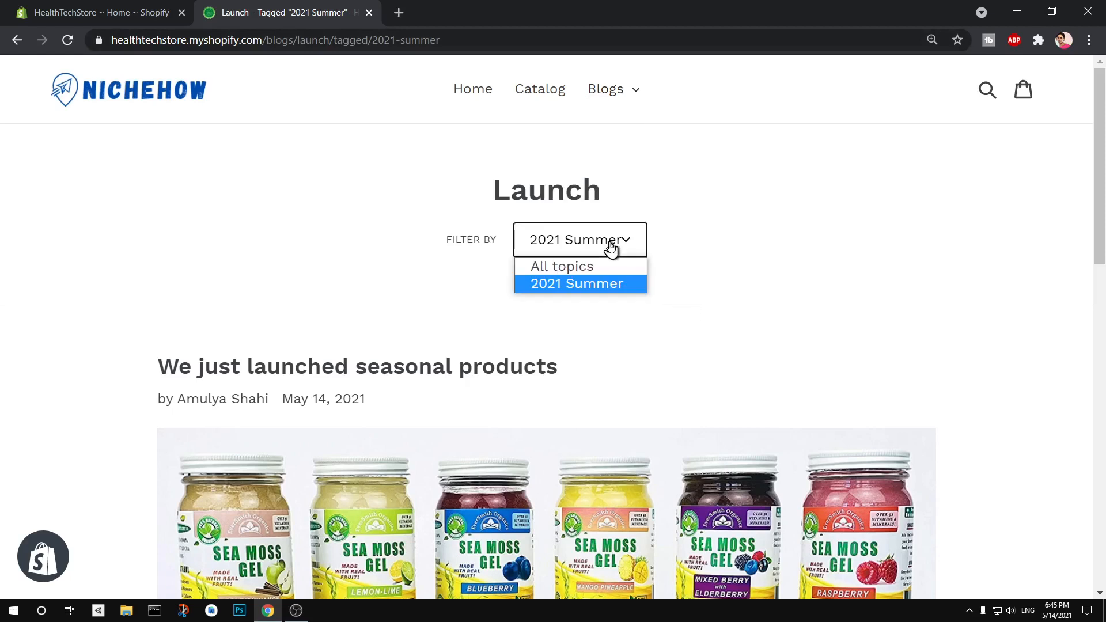
left_click(617, 92)
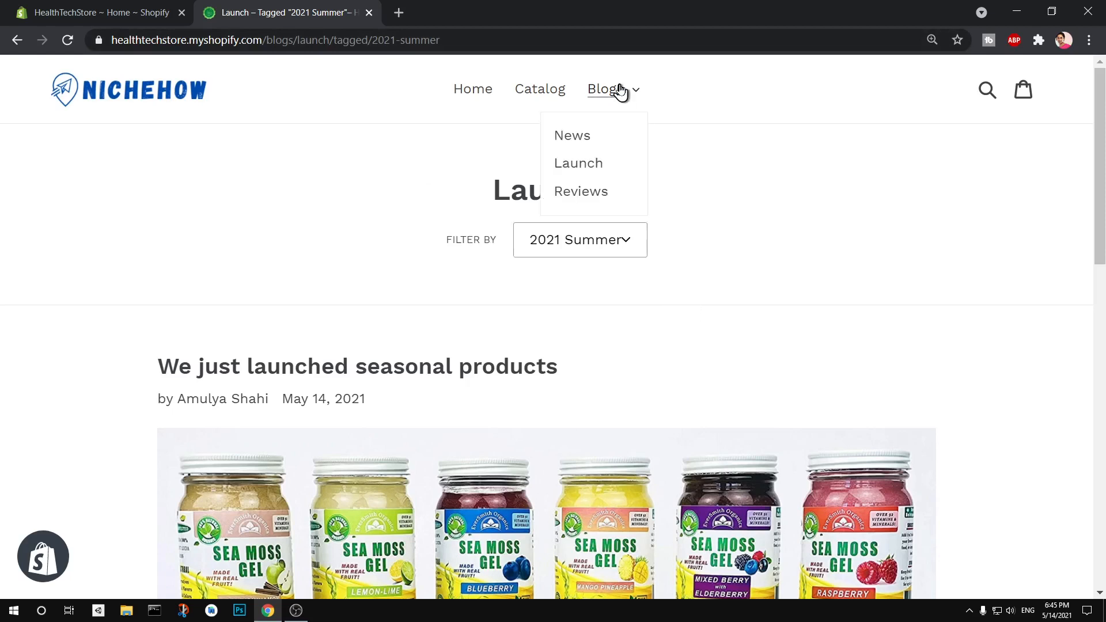
left_click(578, 165)
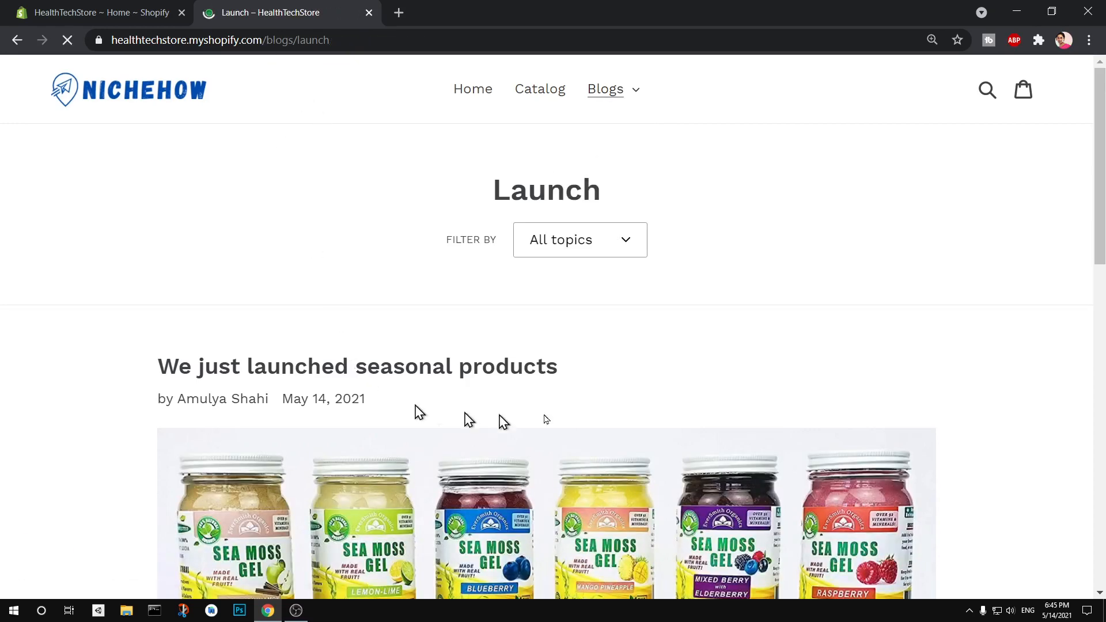
Review the "We just launched seasonal products" excerpt and its topic, and open the full post
scroll(1104, 362, "down", 4)
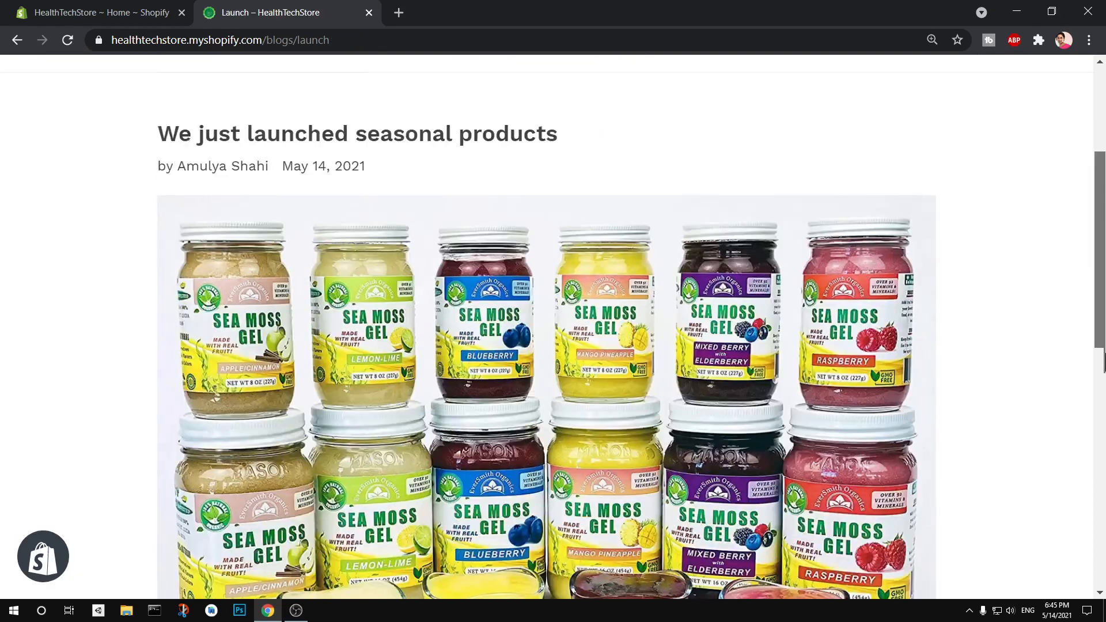
scroll(1103, 363, "down", 5)
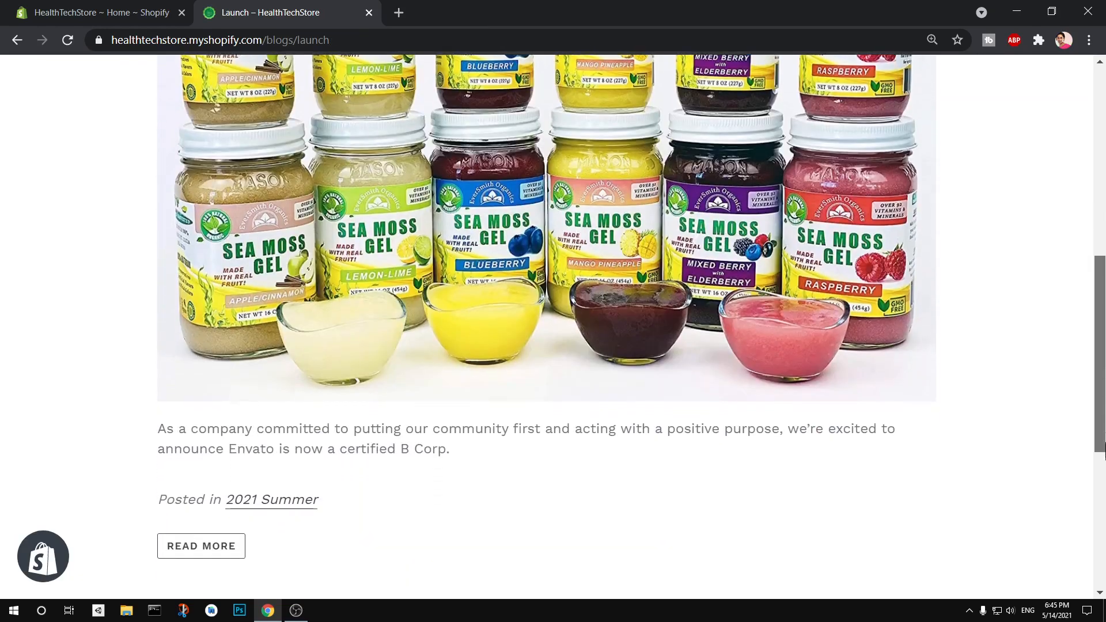
scroll(1104, 449, "down", 3)
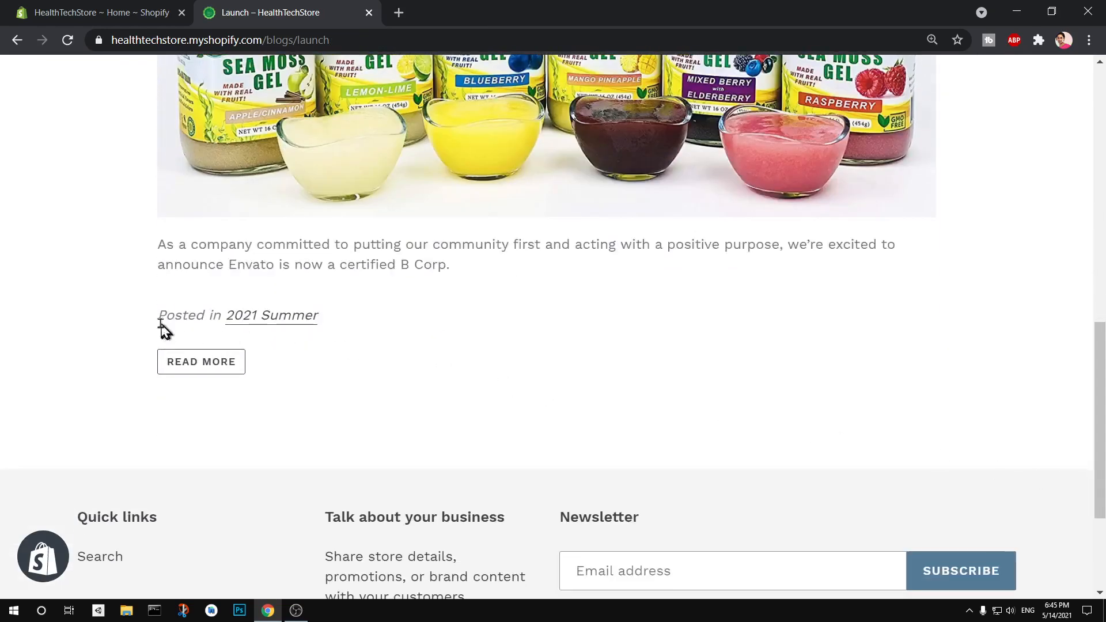
left_click(224, 364)
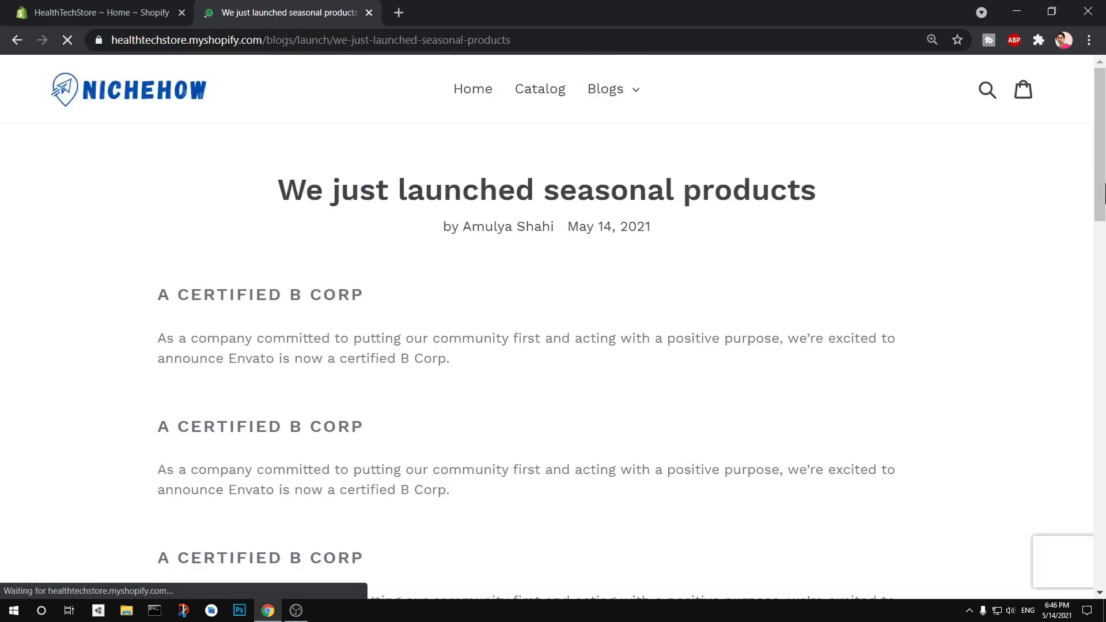
Examine the seasonal products post through to its comment form and return to the Launch blog
scroll(1104, 307, "down", 4)
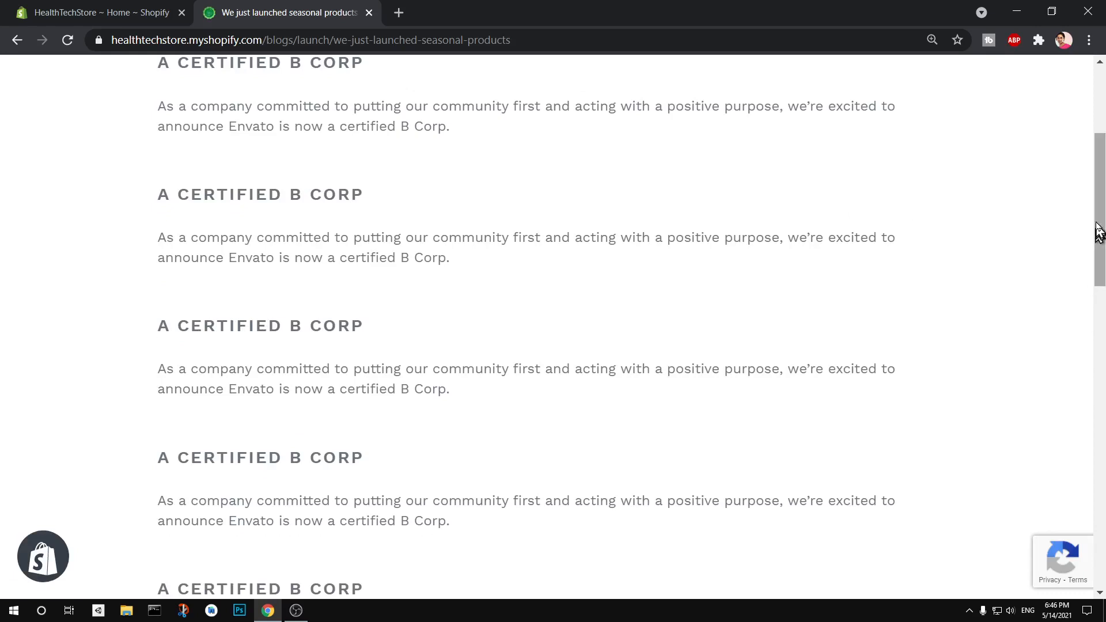
left_click_drag(1099, 217, 1104, 410)
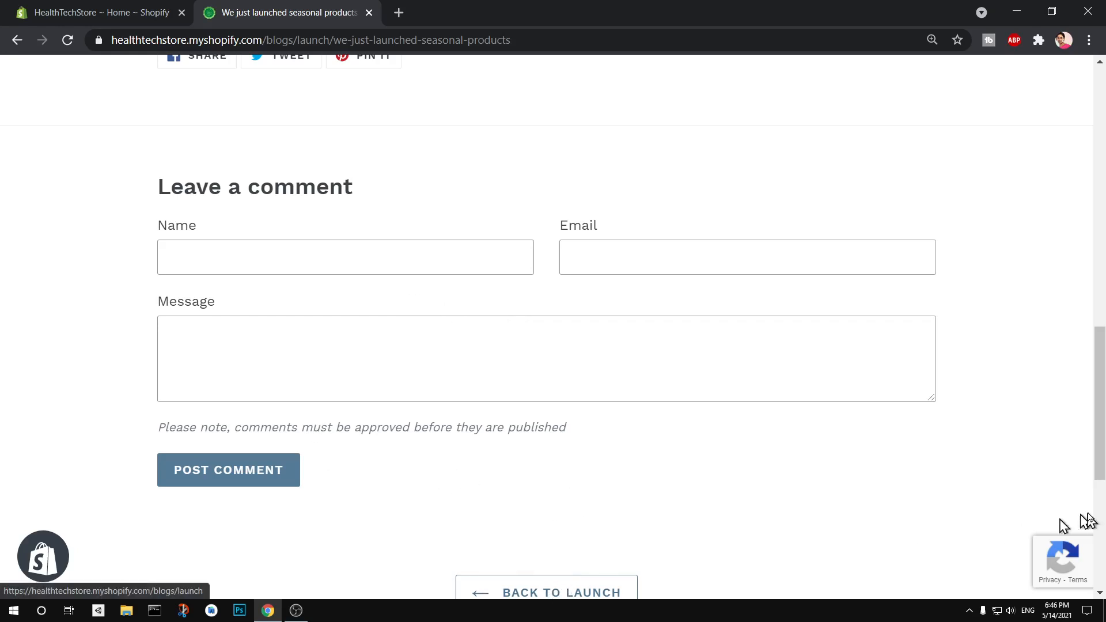
left_click_drag(1104, 452, 1104, 476)
left_click(637, 504)
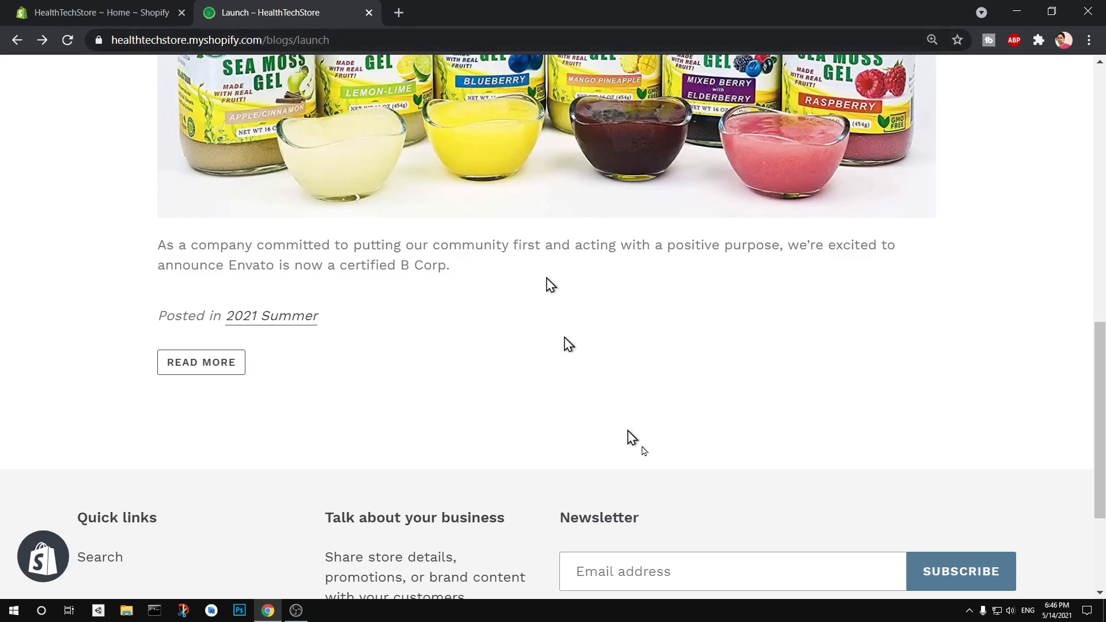
Open the Reviews blog from the store's Blogs navigation
scroll(673, 408, "up", 2)
scroll(676, 414, "up", 7)
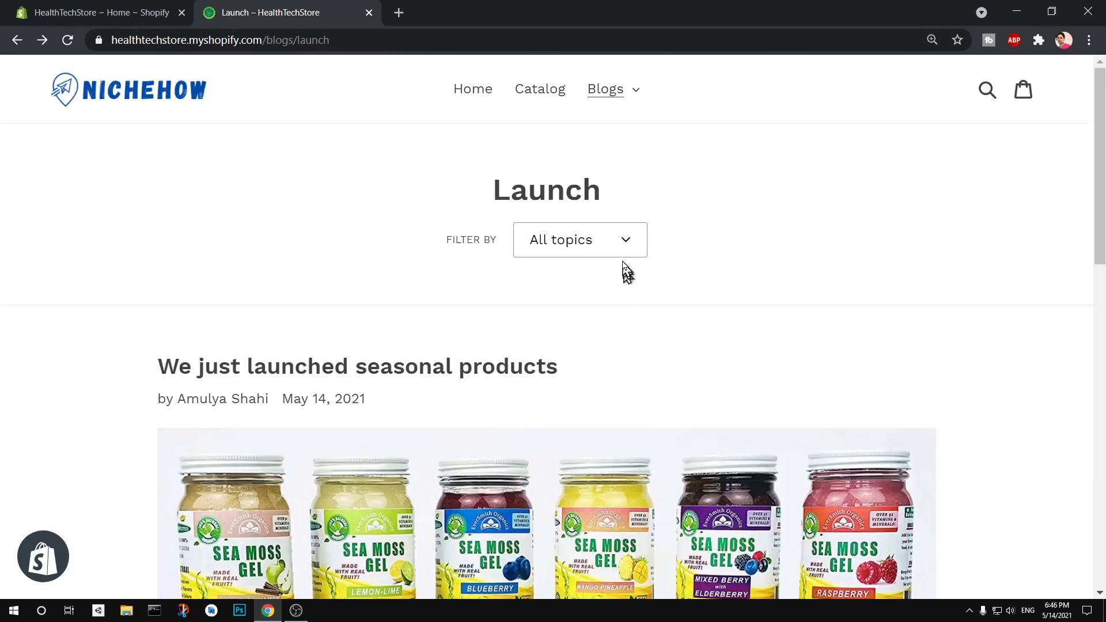
left_click(633, 93)
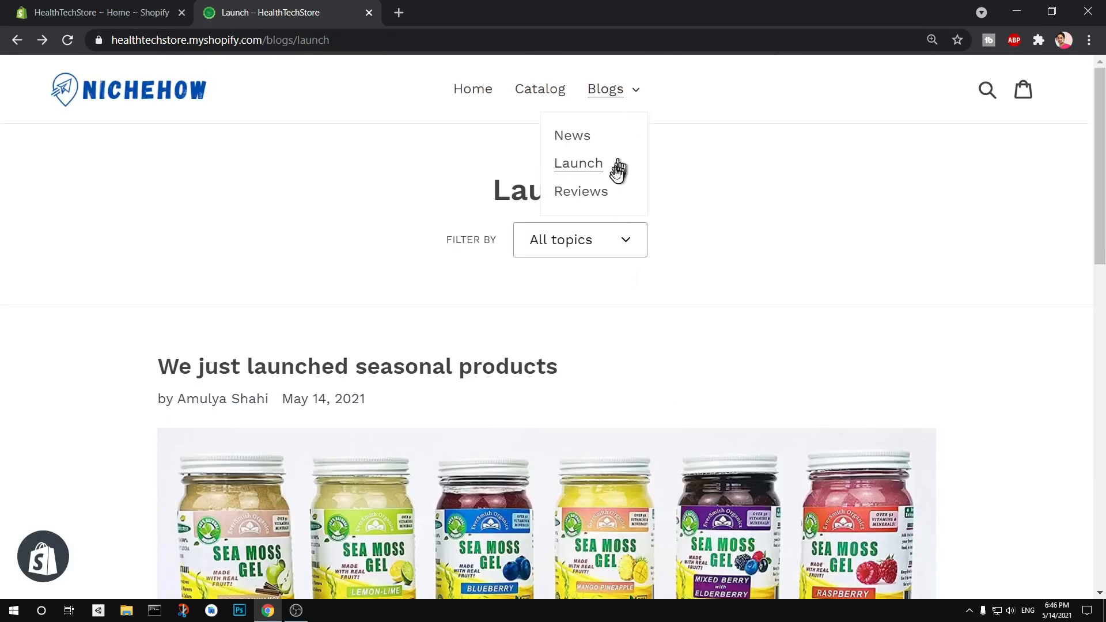
left_click(581, 190)
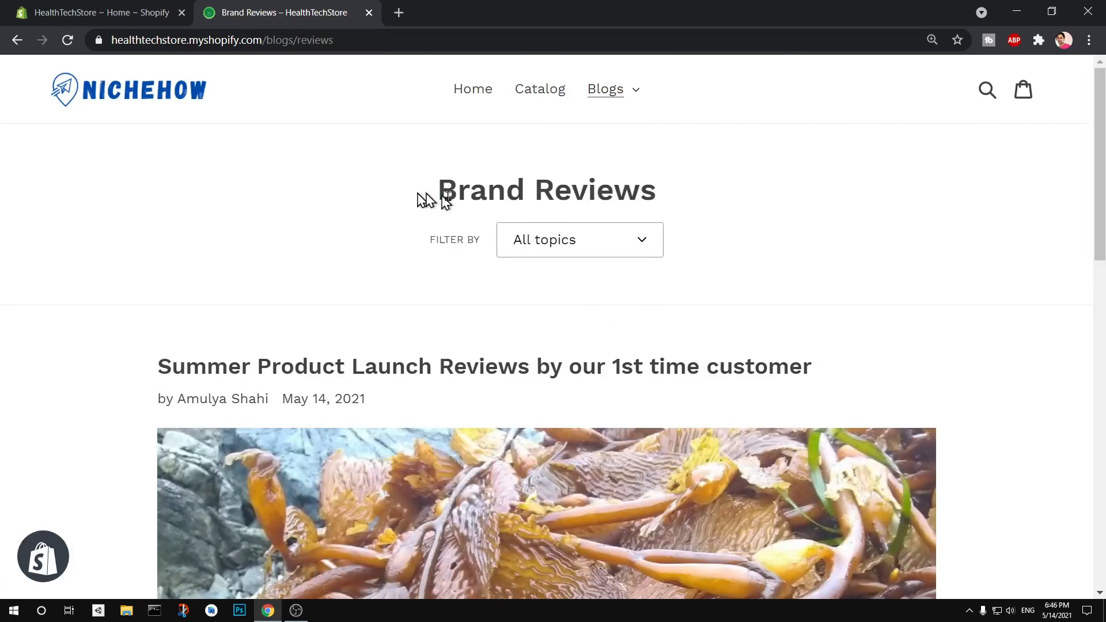
Compare the "Brand Reviews" page heading with the "reviews" segment of its web address by highlighting each
left_click_drag(424, 197, 664, 210)
left_click(717, 219)
double_click(315, 40)
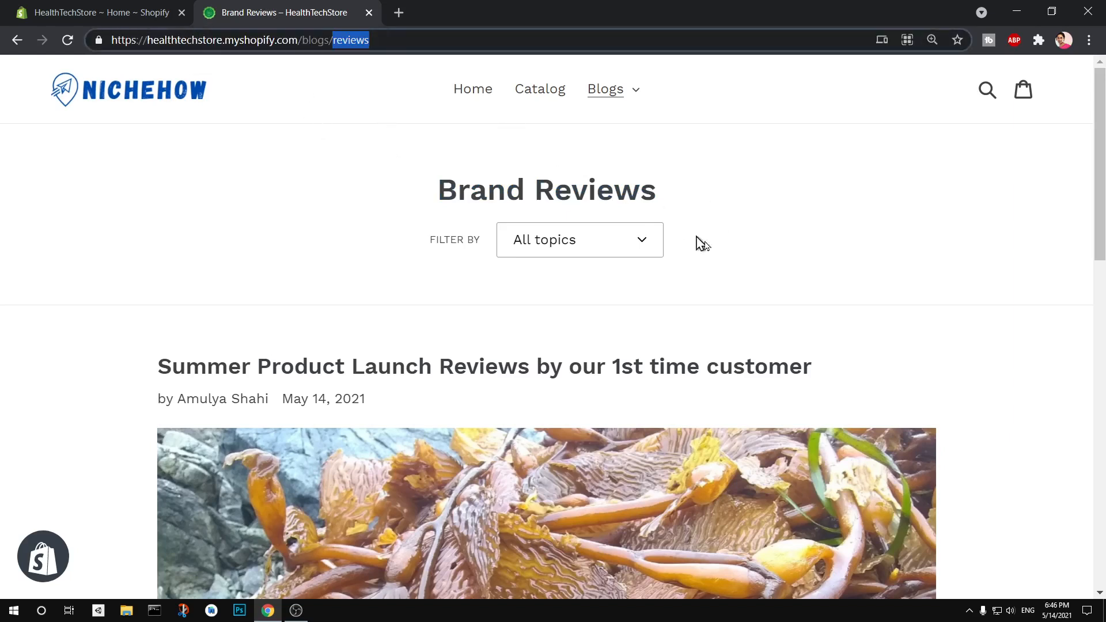
left_click(763, 286)
left_click_drag(409, 190, 663, 210)
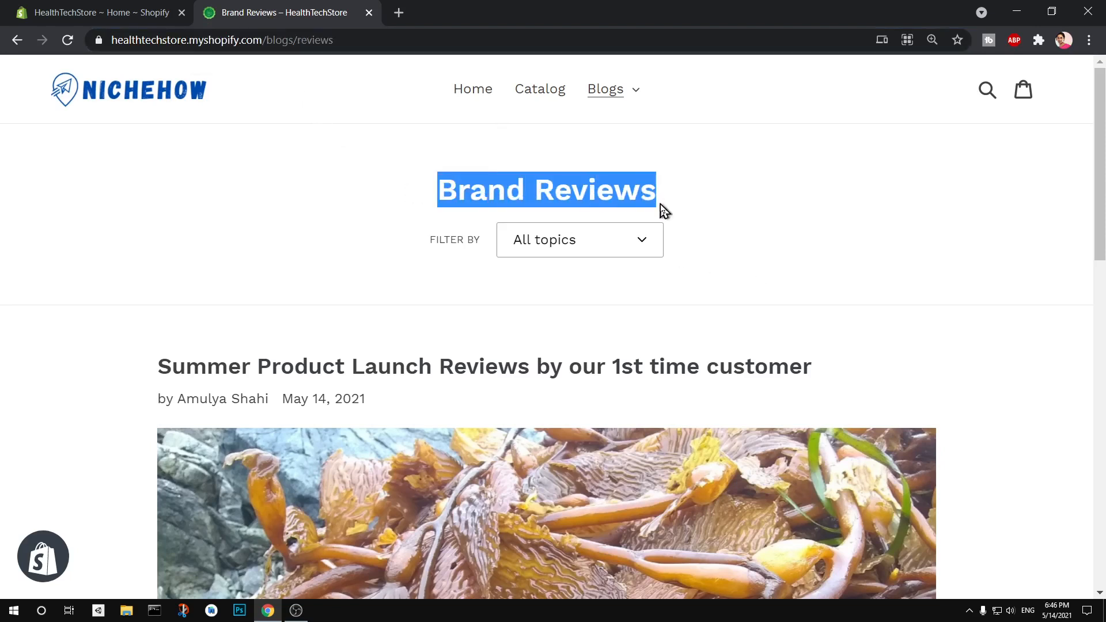
left_click(722, 225)
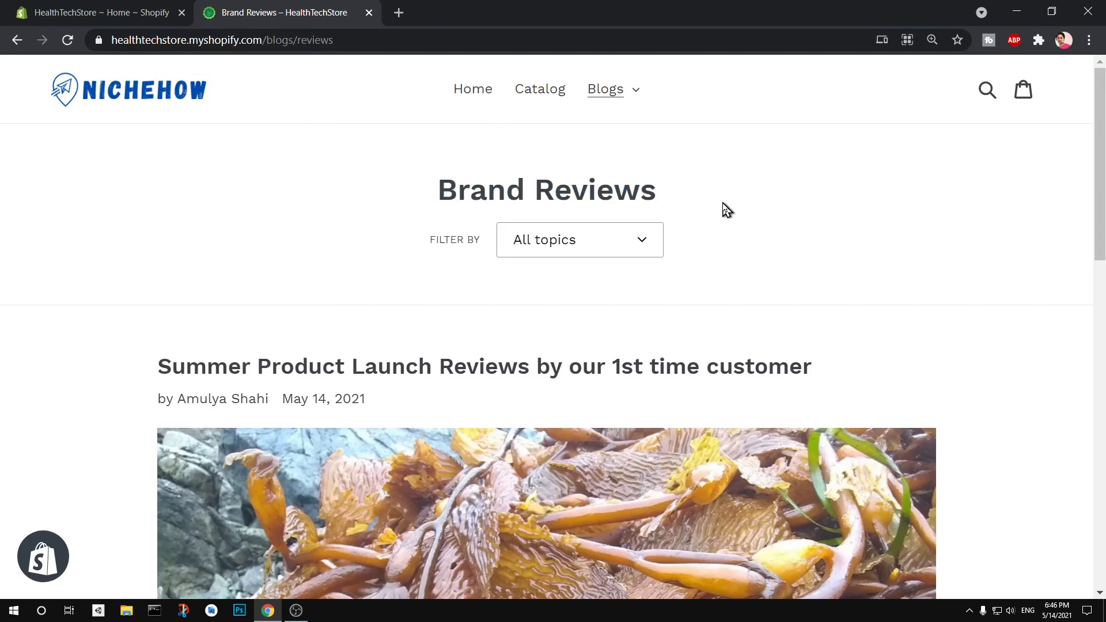
Look over the Brand Reviews listing and open the post "Summer Product Launch Reviews by our 1st time customer"
scroll(724, 208, "down", 8)
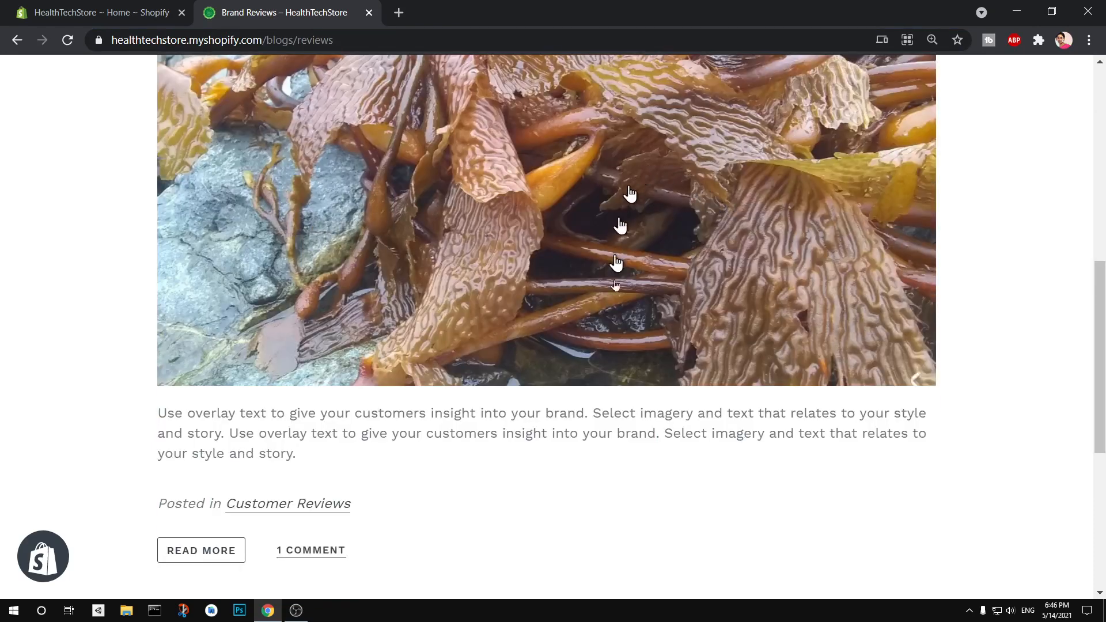
scroll(618, 383, "up", 9)
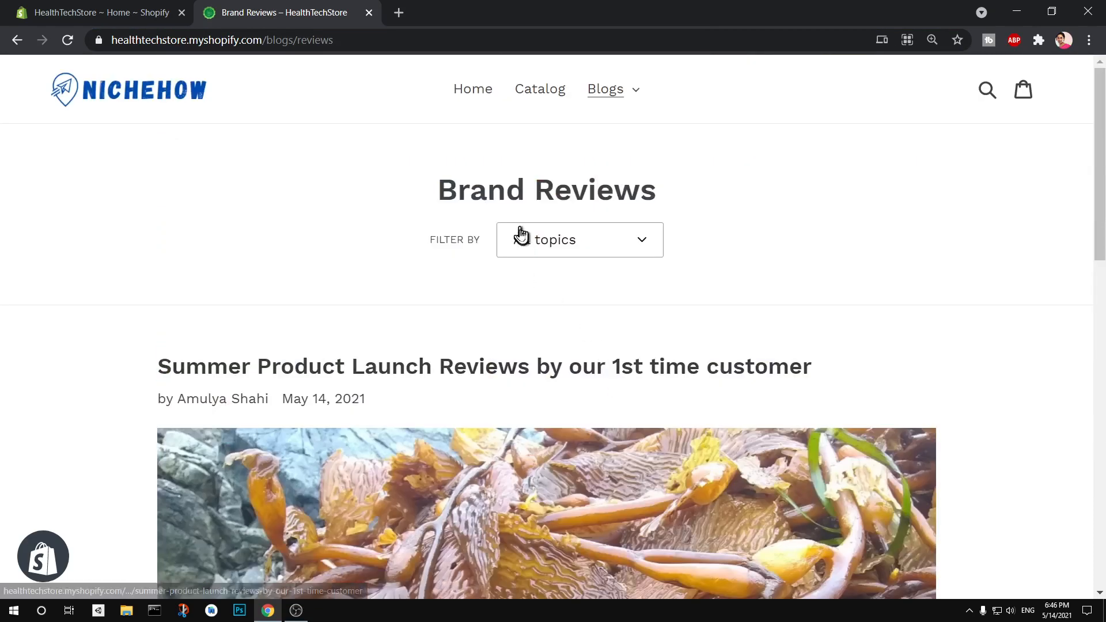
left_click(535, 369)
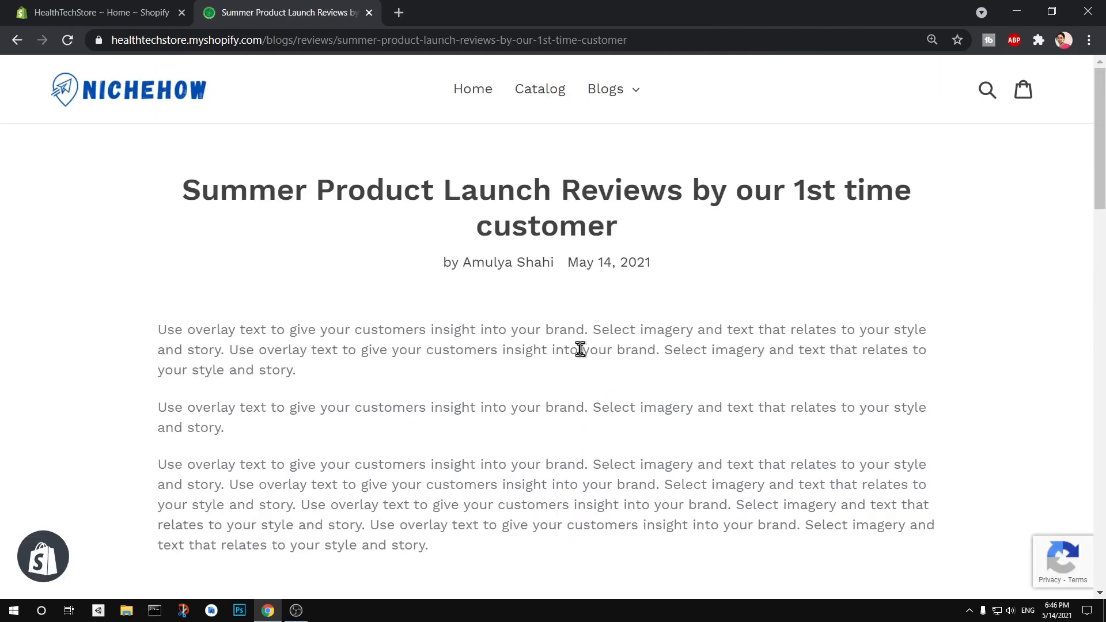
Examine the summer product review post through its share links, the "Love this product" comment and the comment form
scroll(580, 349, "down", 10)
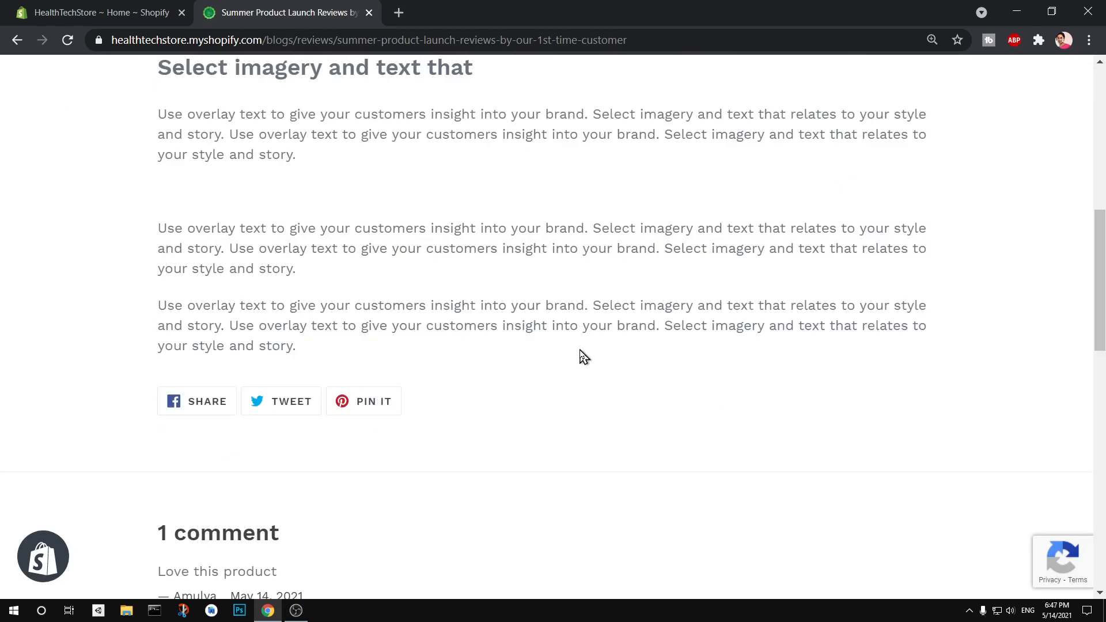
scroll(580, 357, "down", 9)
scroll(542, 374, "up", 9)
left_click_drag(1101, 285, 1104, 357)
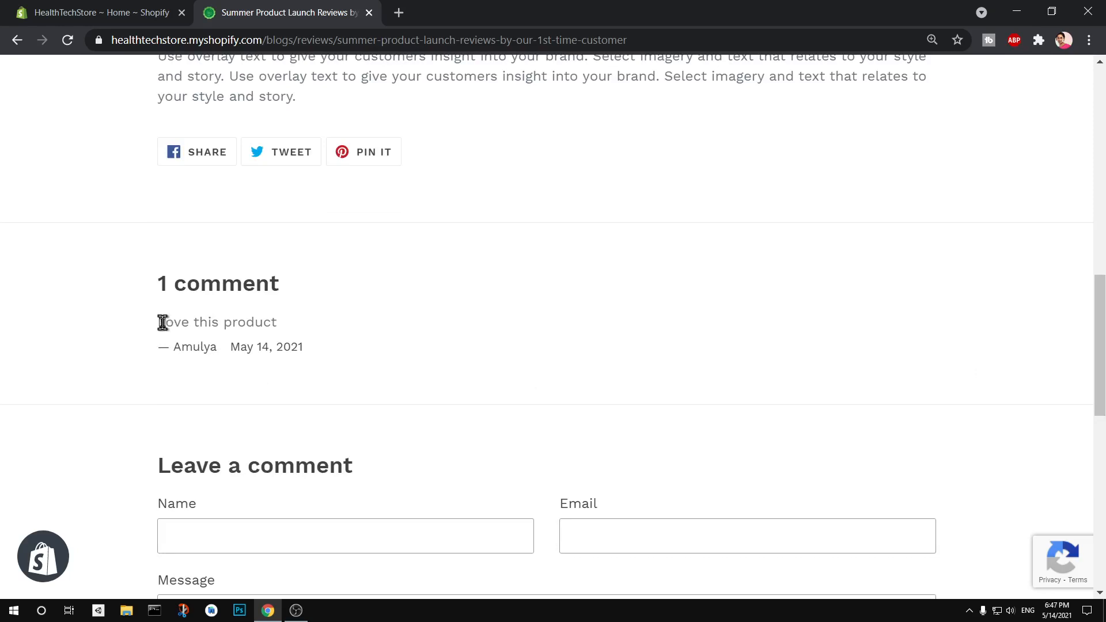
left_click_drag(162, 323, 299, 329)
left_click(300, 330)
scroll(470, 307, "down", 10)
scroll(471, 307, "up", 15)
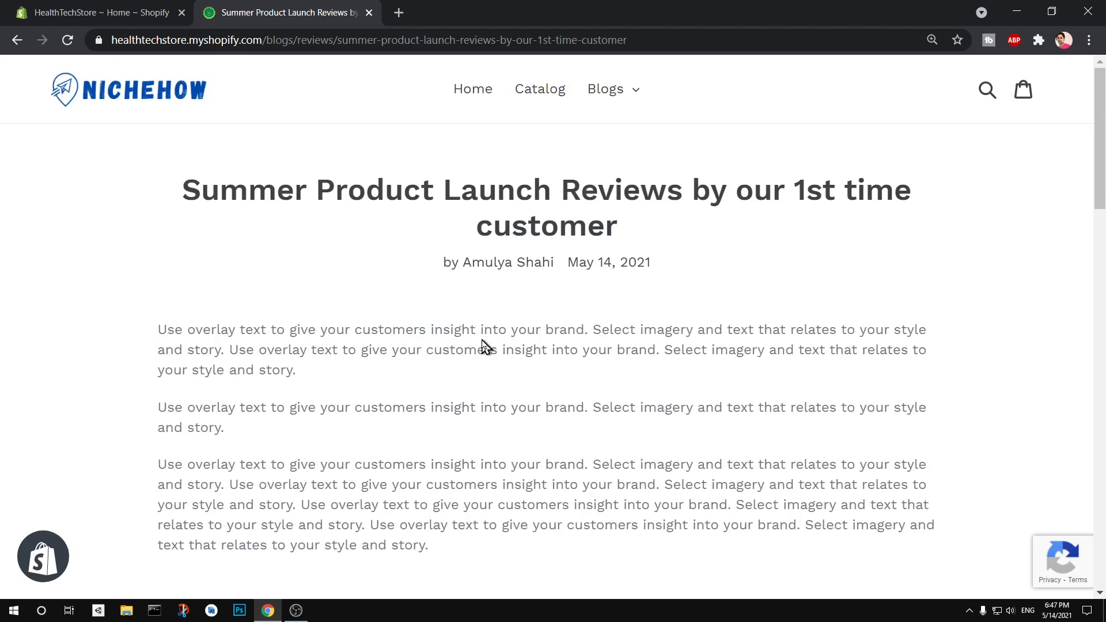
Close the storefront's review post and return to the store's admin home page
left_click(97, 8)
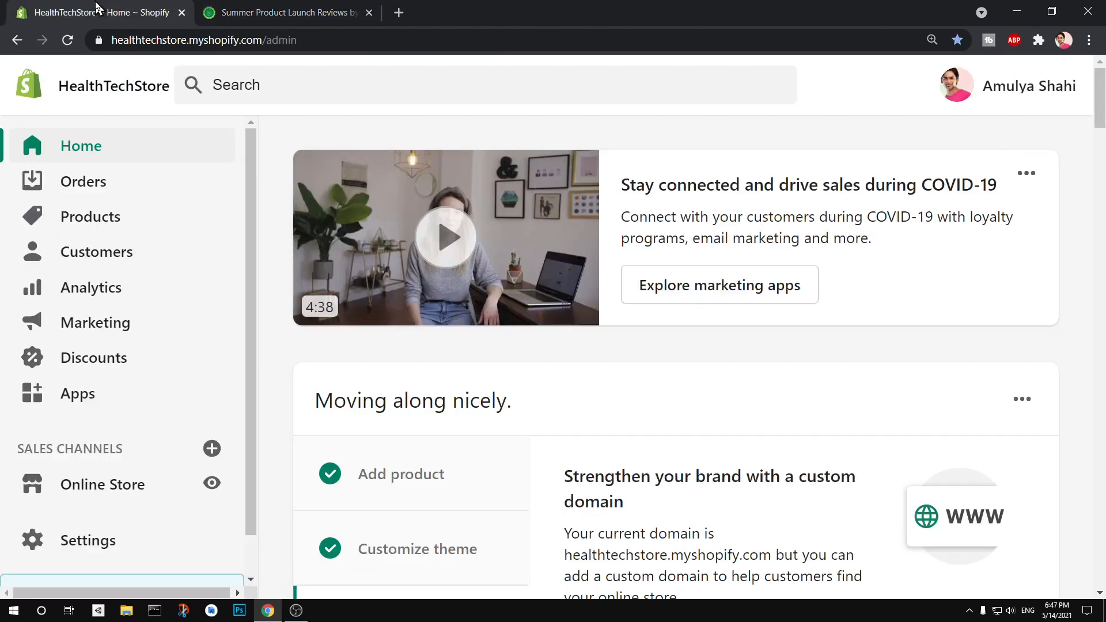
left_click(239, 10)
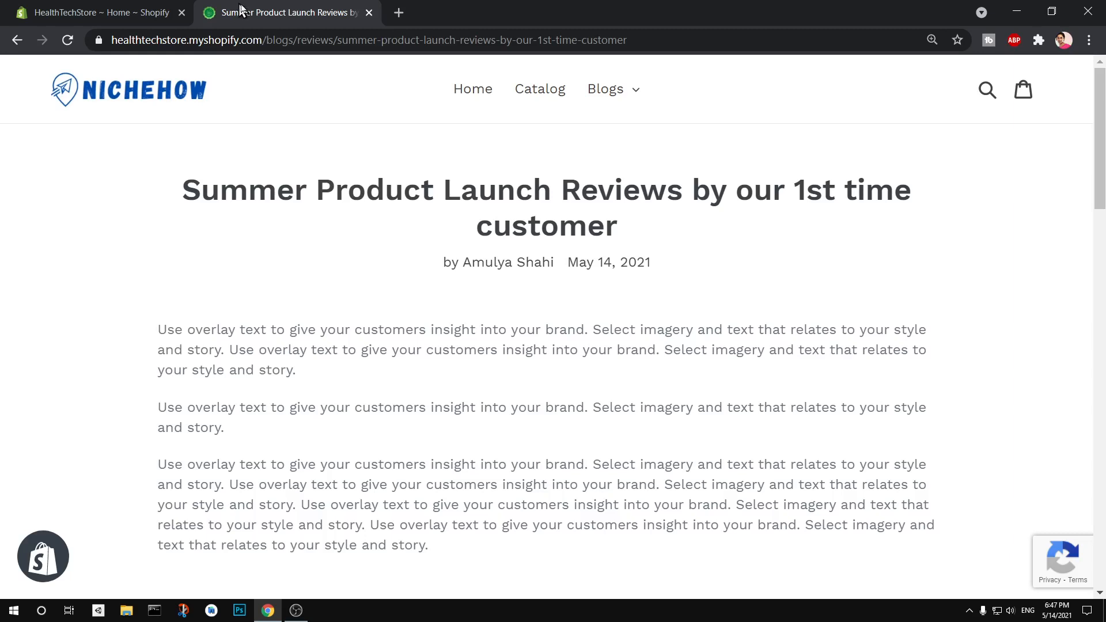
left_click(368, 13)
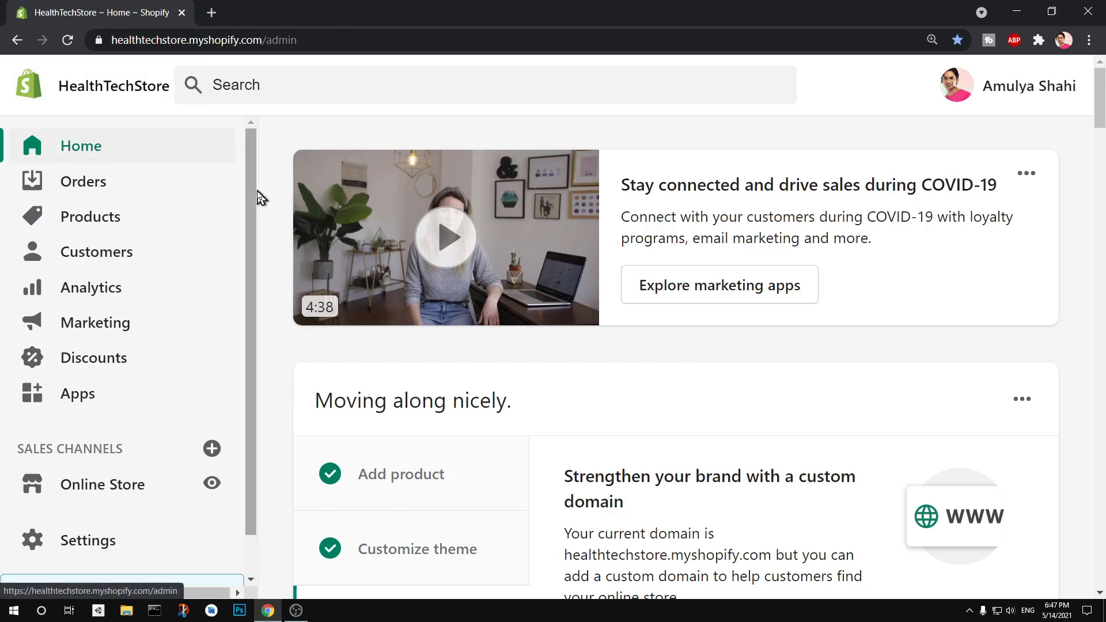
scroll(251, 219, "down", 1)
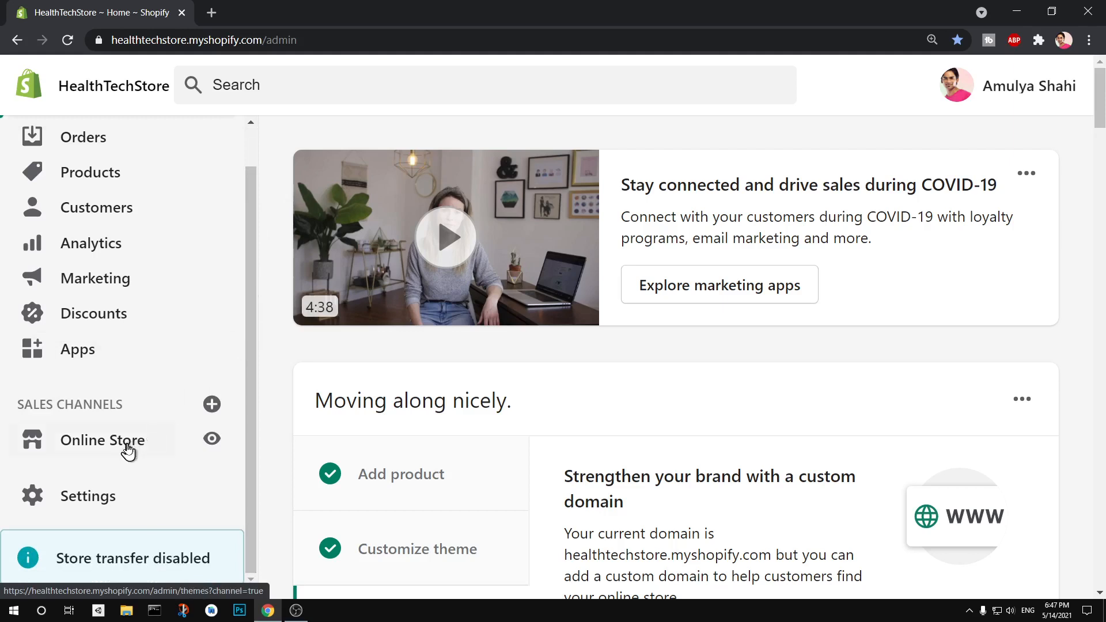
left_click(455, 566)
scroll(438, 552, "down", 3)
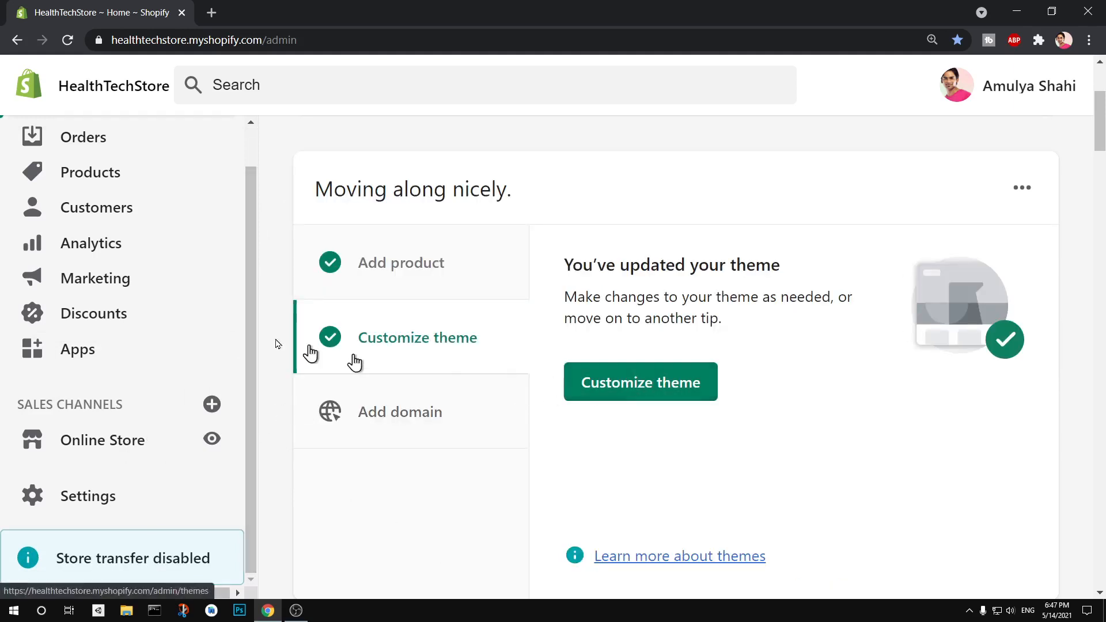
scroll(157, 306, "down", 10)
scroll(158, 306, "up", 1)
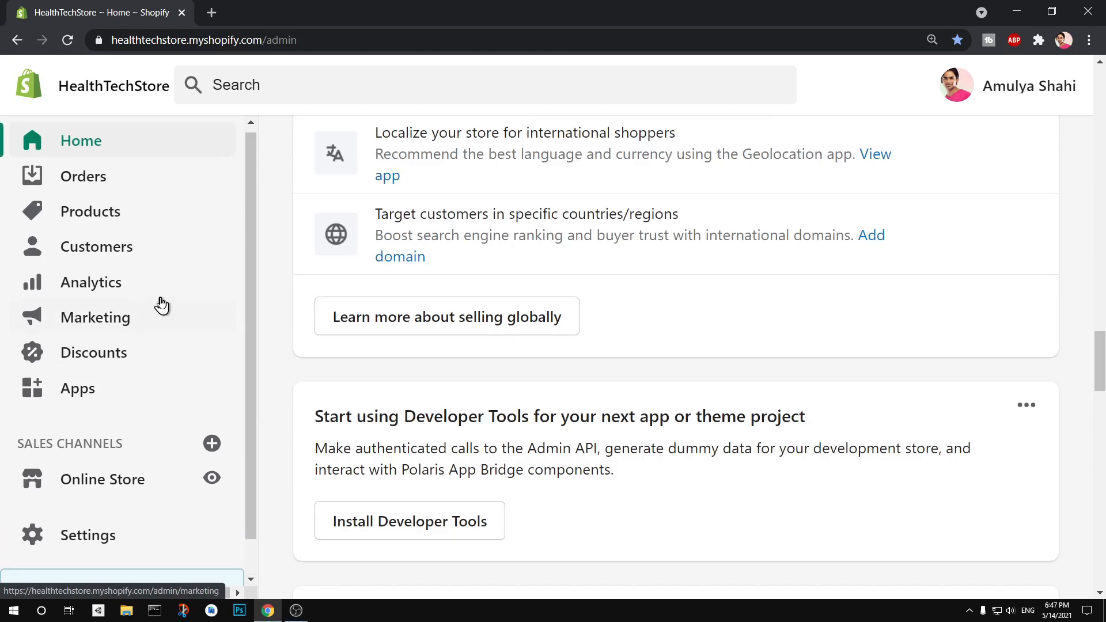
scroll(634, 412, "up", 15)
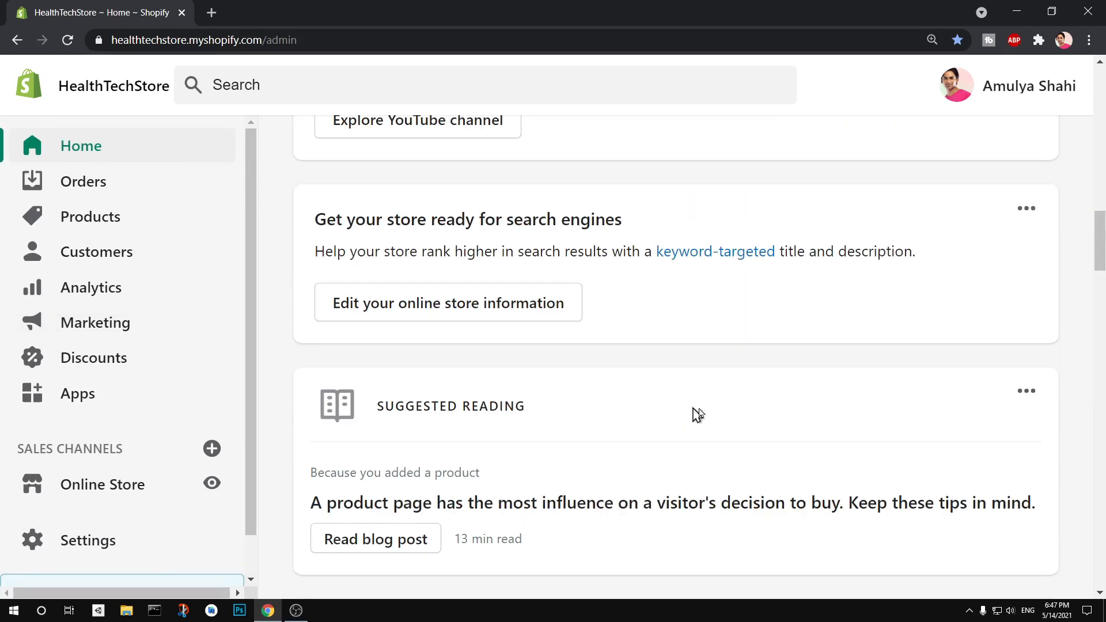
scroll(648, 371, "up", 5)
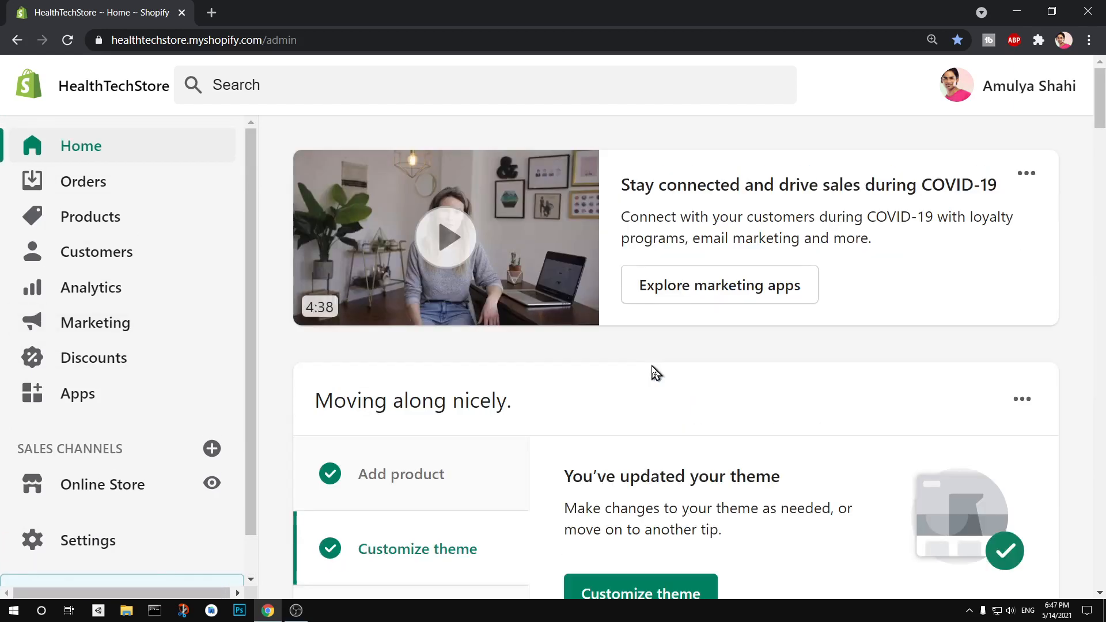
left_click(646, 588)
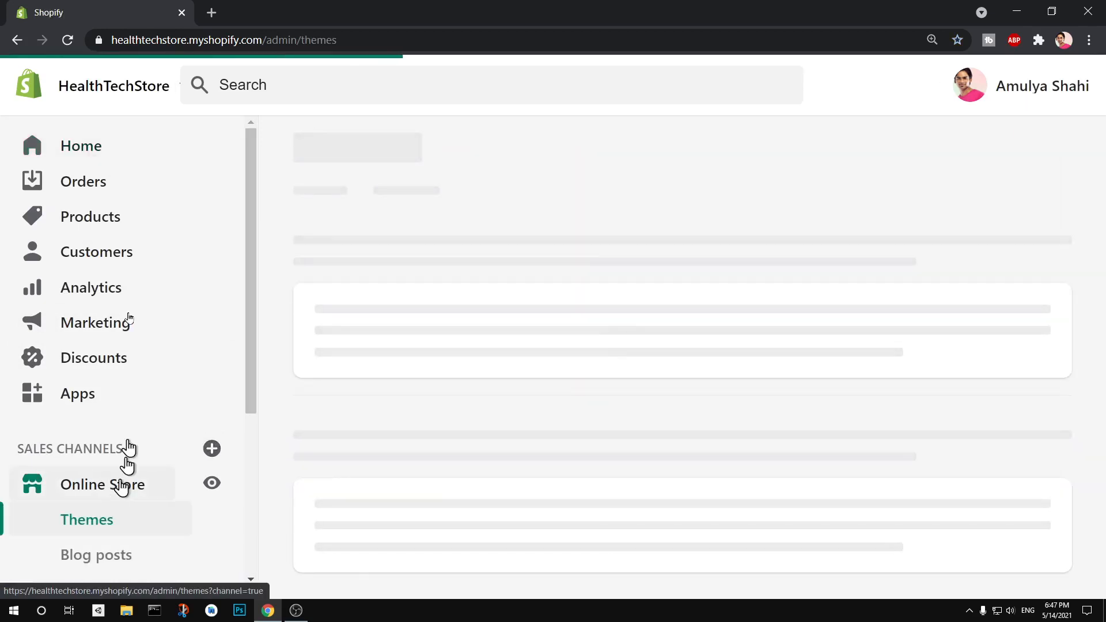
left_click(96, 150)
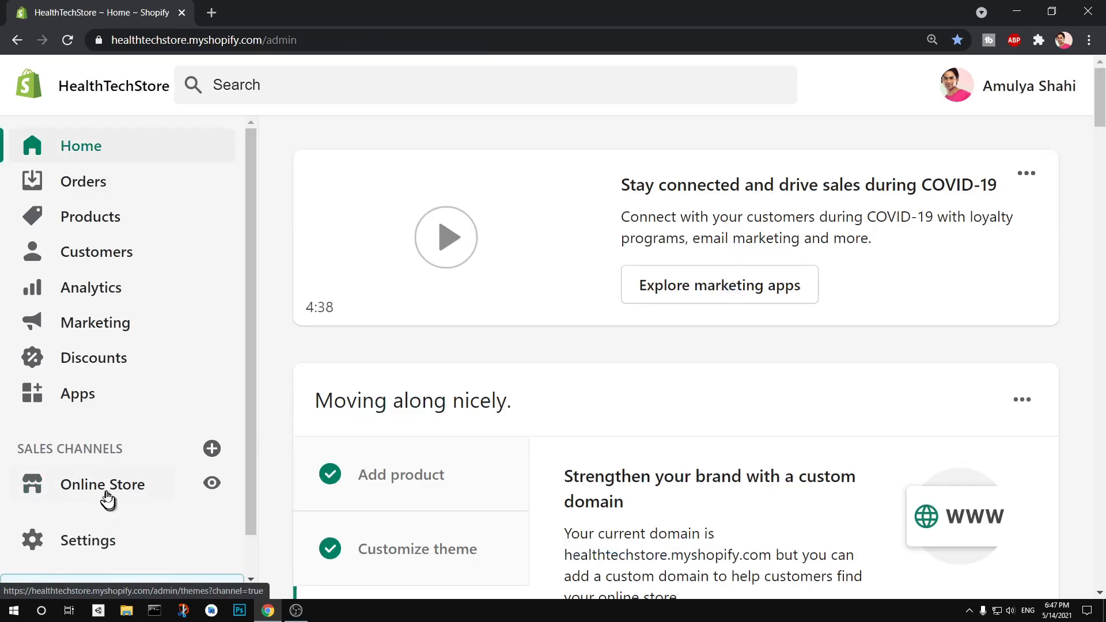
Open the Online Store's blog posts list and check which additional actions it offers
left_click(105, 492)
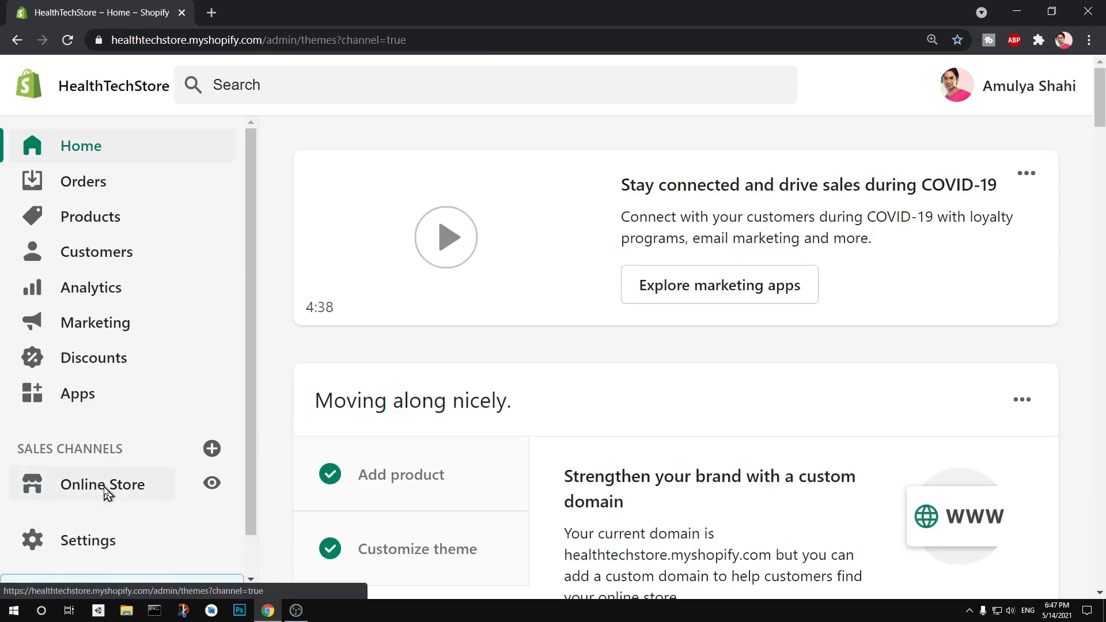
left_click_drag(251, 356, 257, 496)
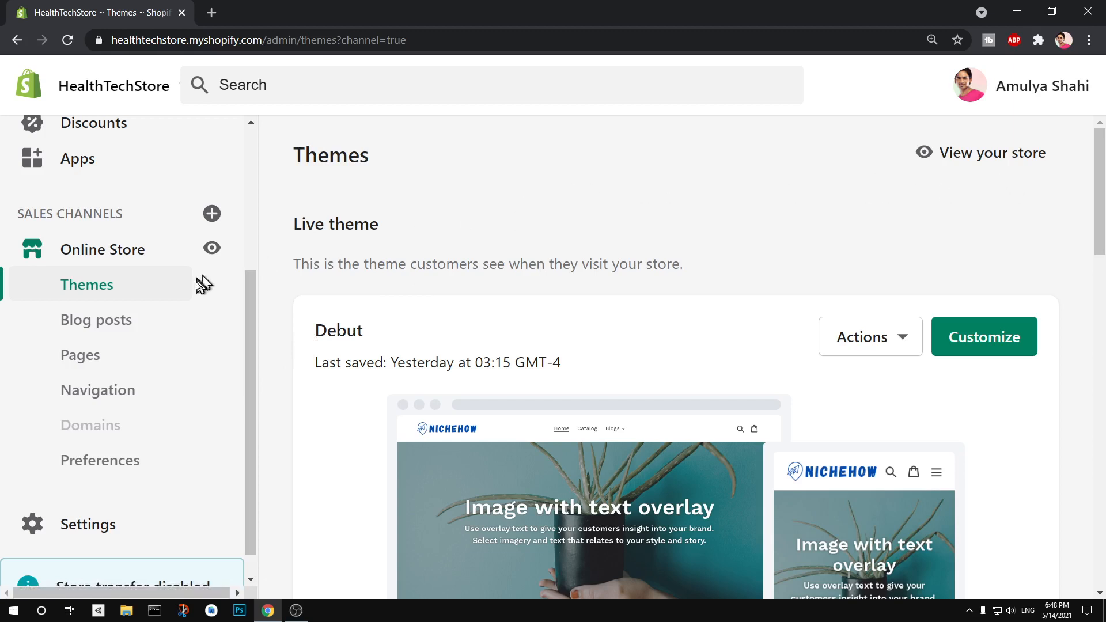
left_click(131, 333)
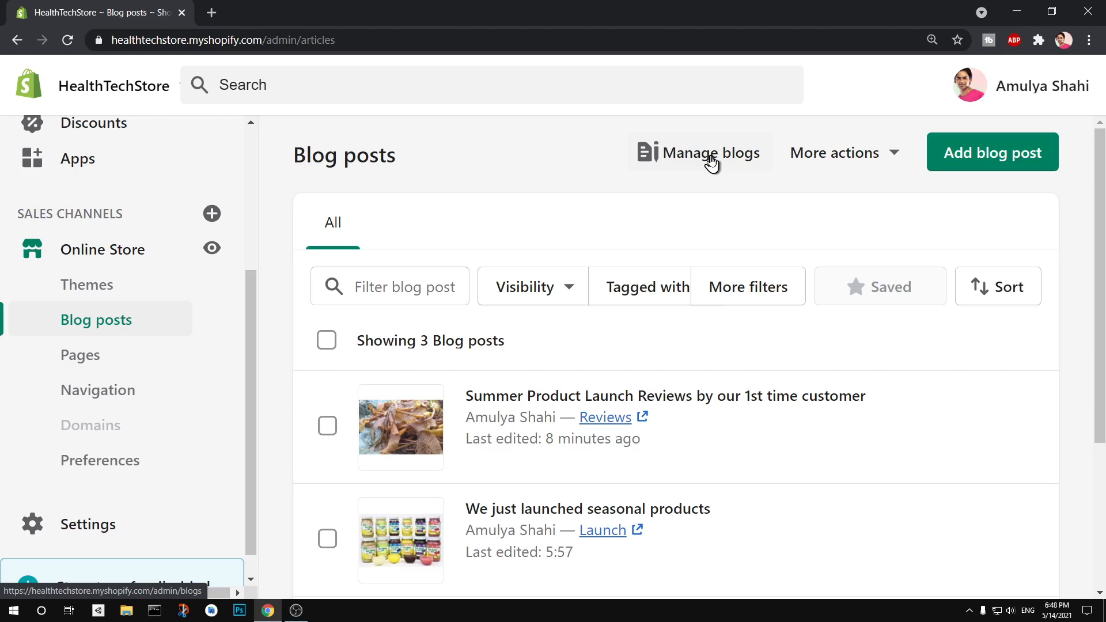
left_click(811, 159)
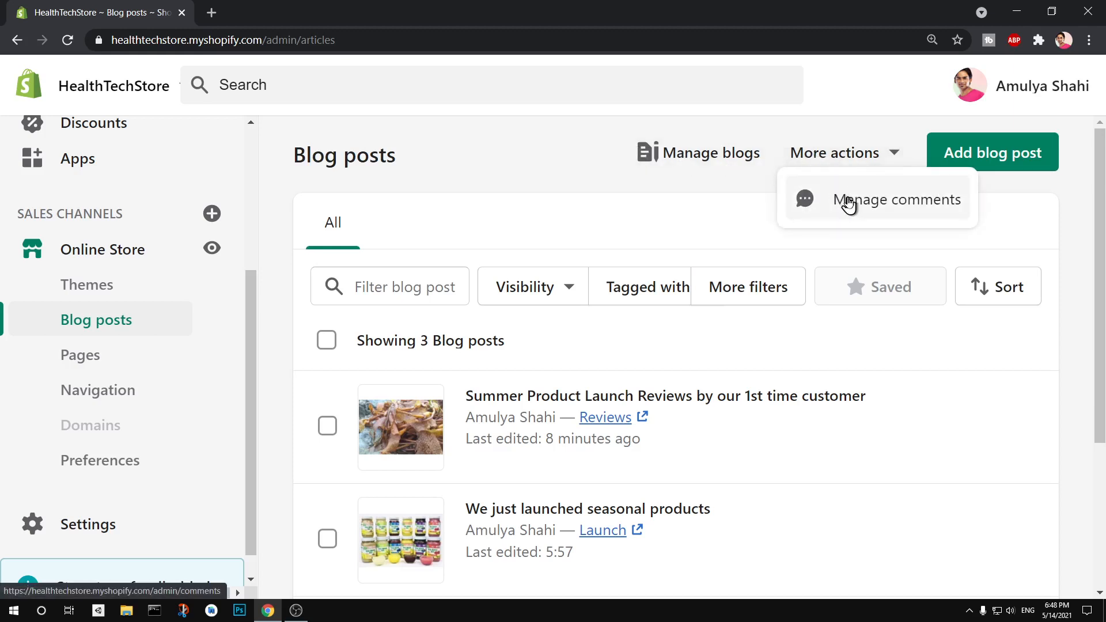
left_click(839, 143)
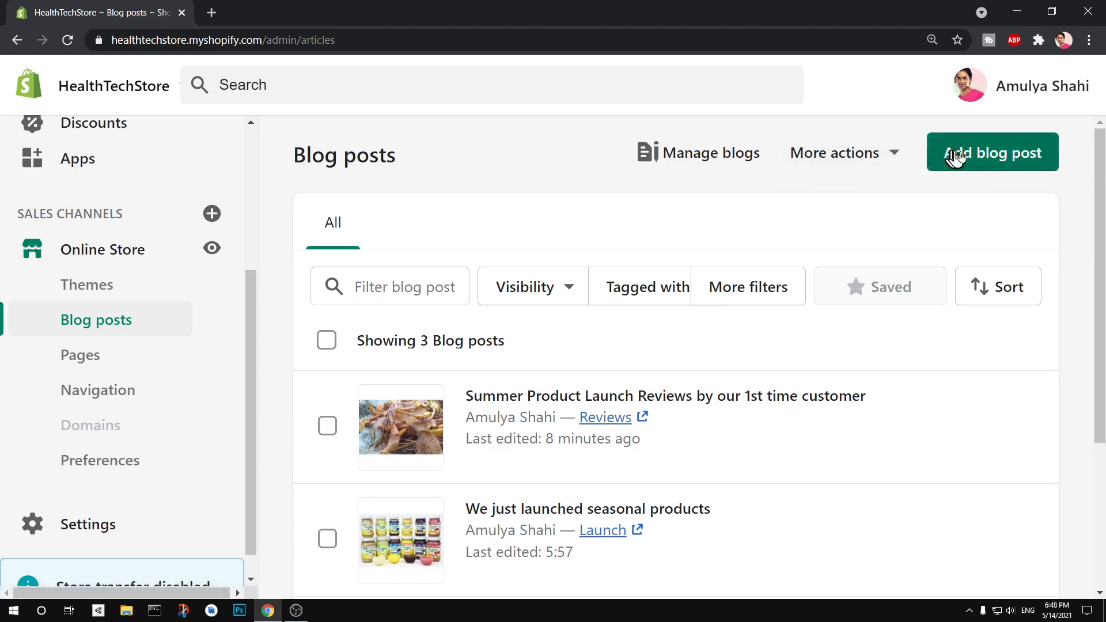
Start a new blog post and compare the "Add blog posts" heading with the "articles" segment of its web address
left_click(989, 163)
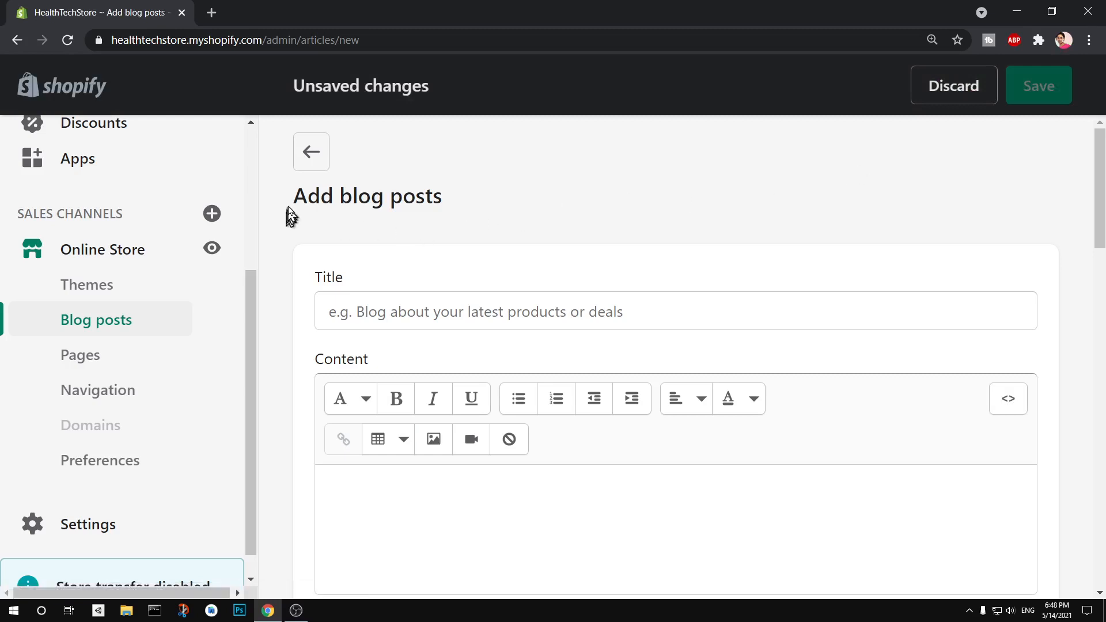
double_click(314, 40)
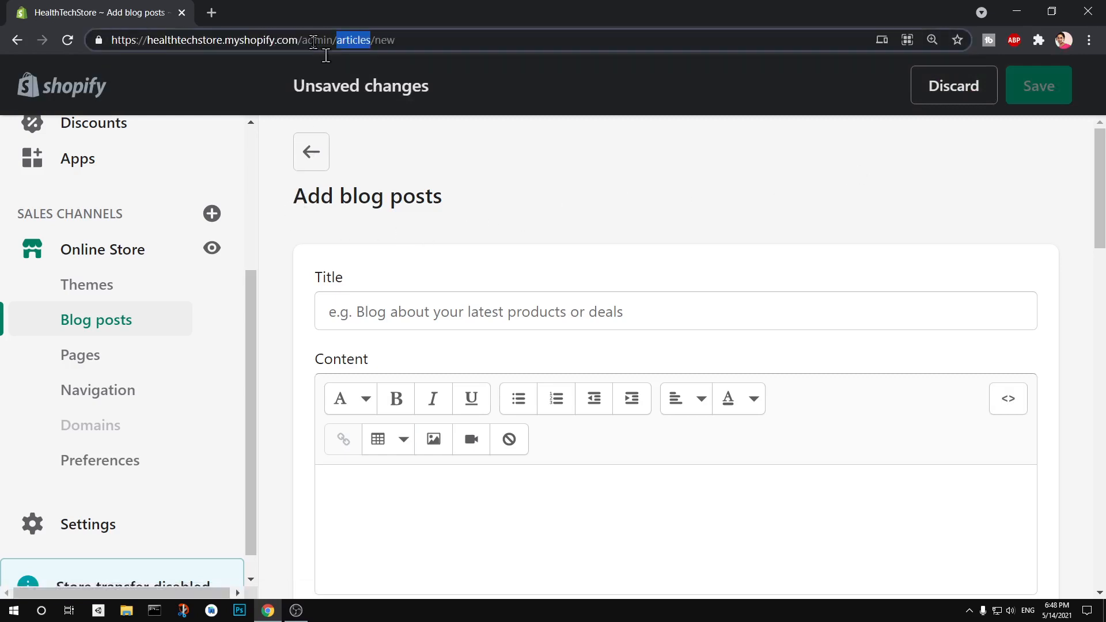
left_click(617, 213)
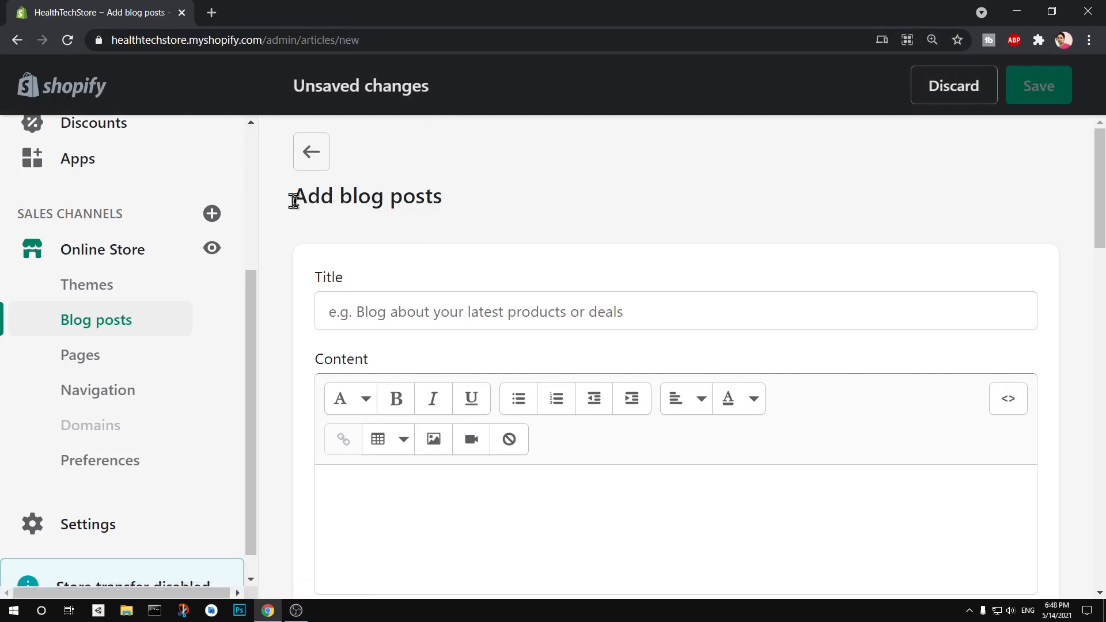
left_click_drag(294, 201, 505, 209)
left_click(593, 220)
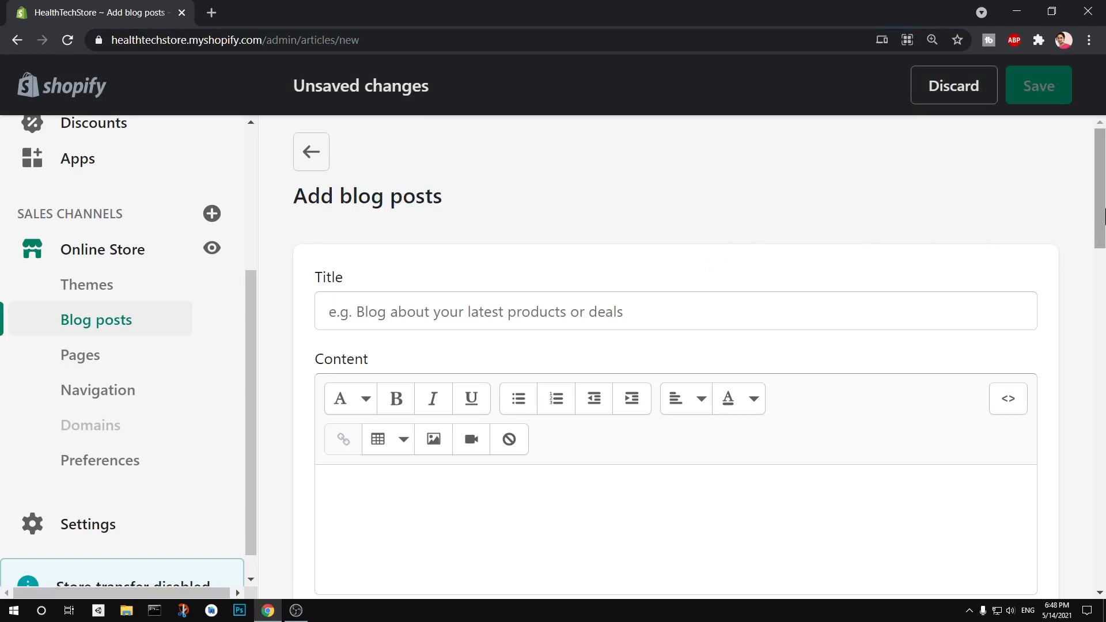
Inspect the Blog setting in the new post's Organization section and its available options
left_click_drag(1104, 216, 1104, 521)
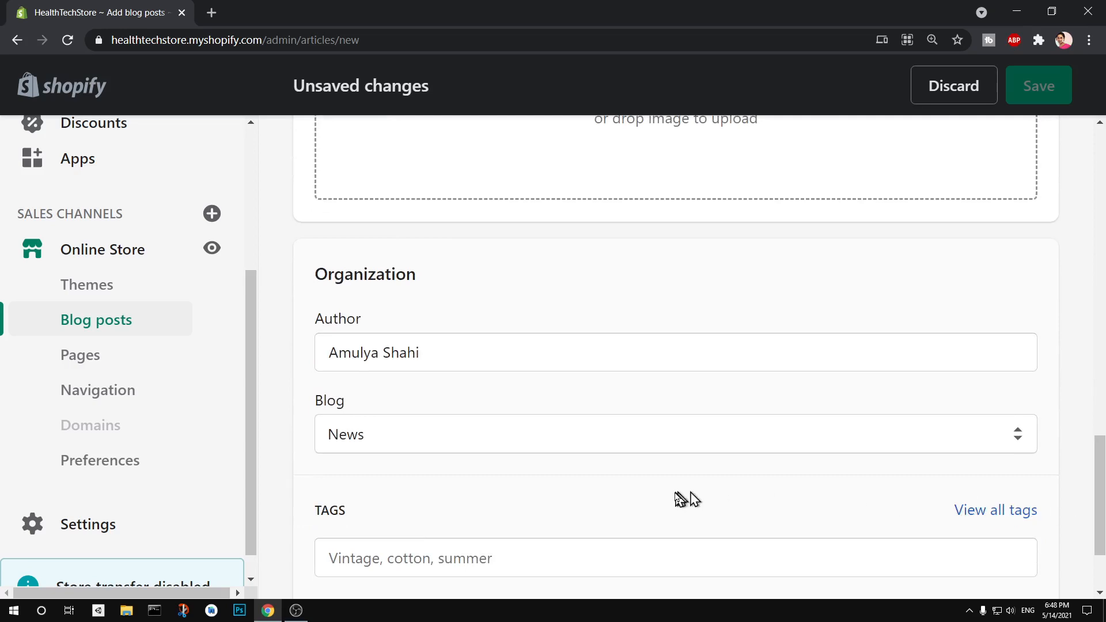
left_click_drag(317, 401, 400, 407)
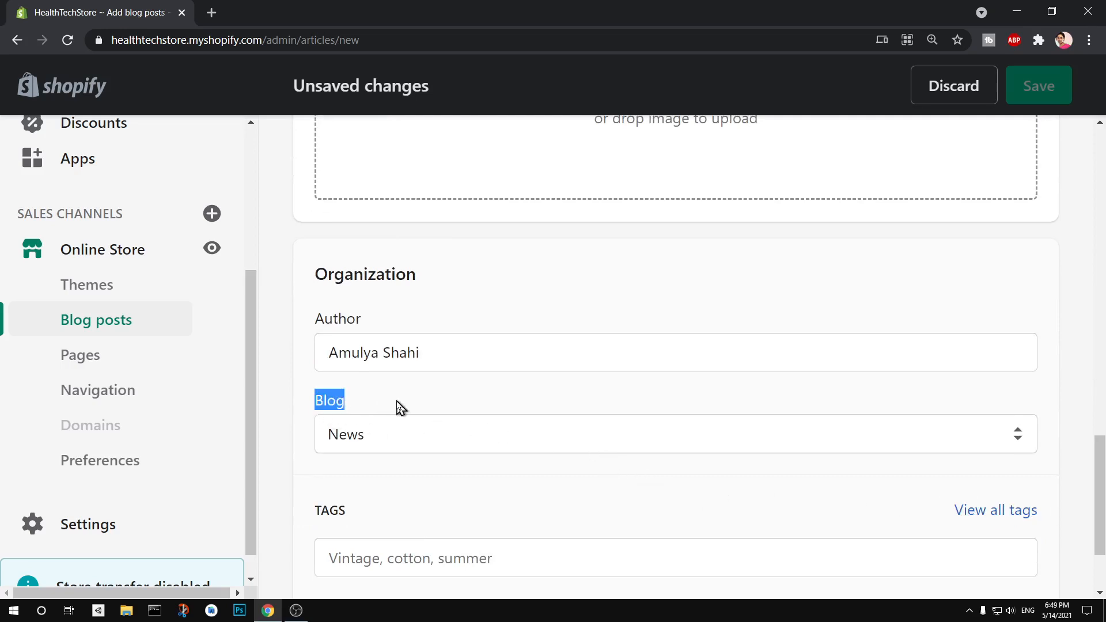
left_click(452, 407)
left_click(466, 450)
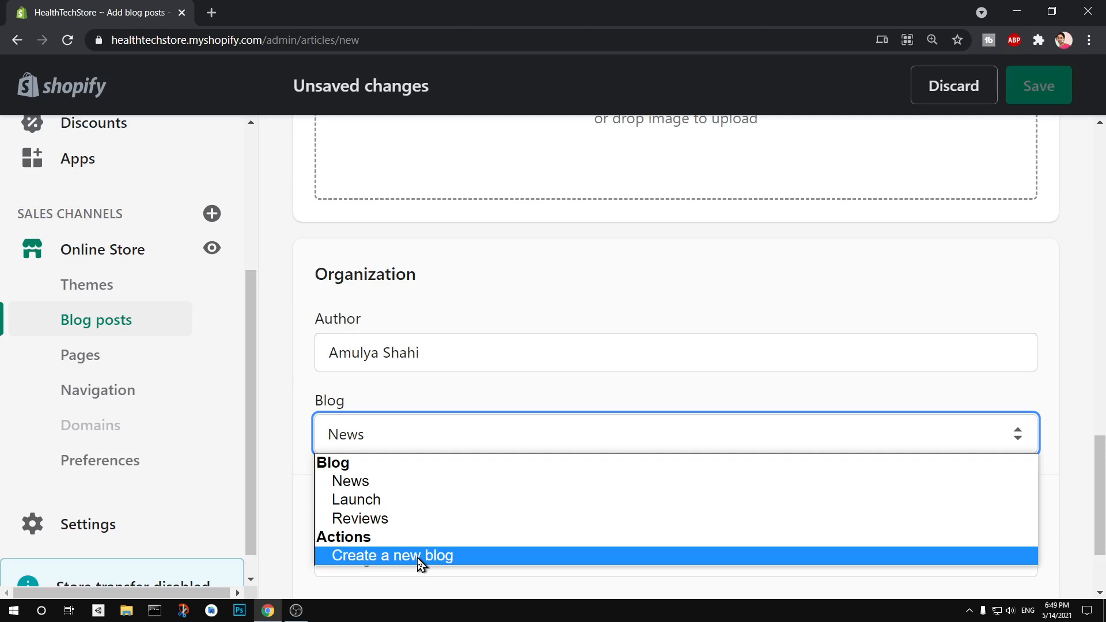
left_click(506, 305)
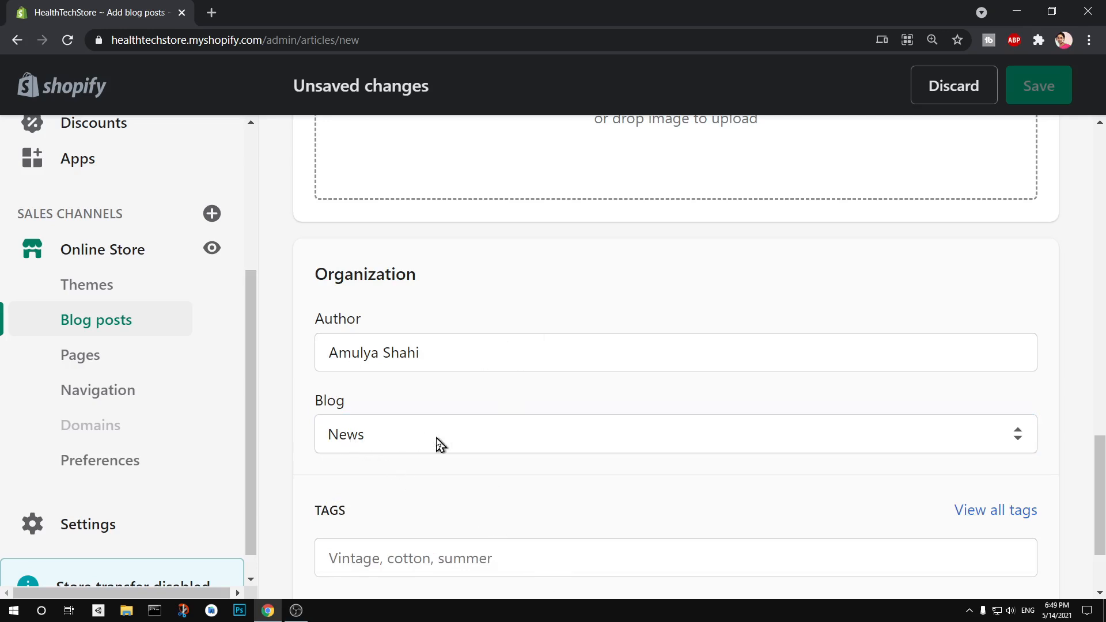
Leave the new blog post without saving and return to the blog posts list
left_click_drag(1100, 490, 1104, 134)
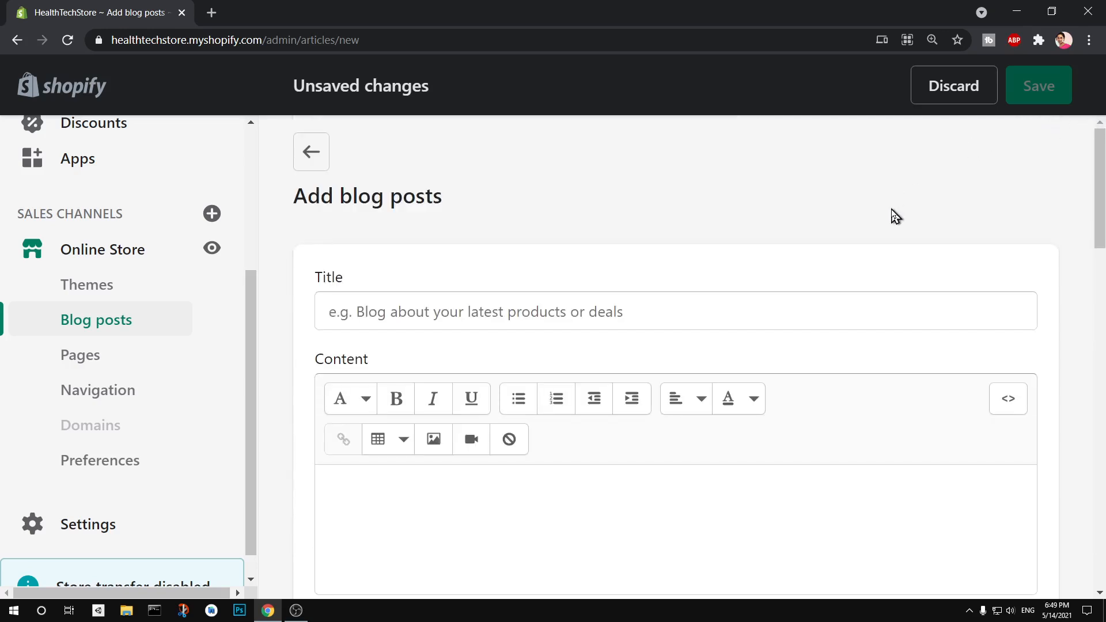
left_click(134, 327)
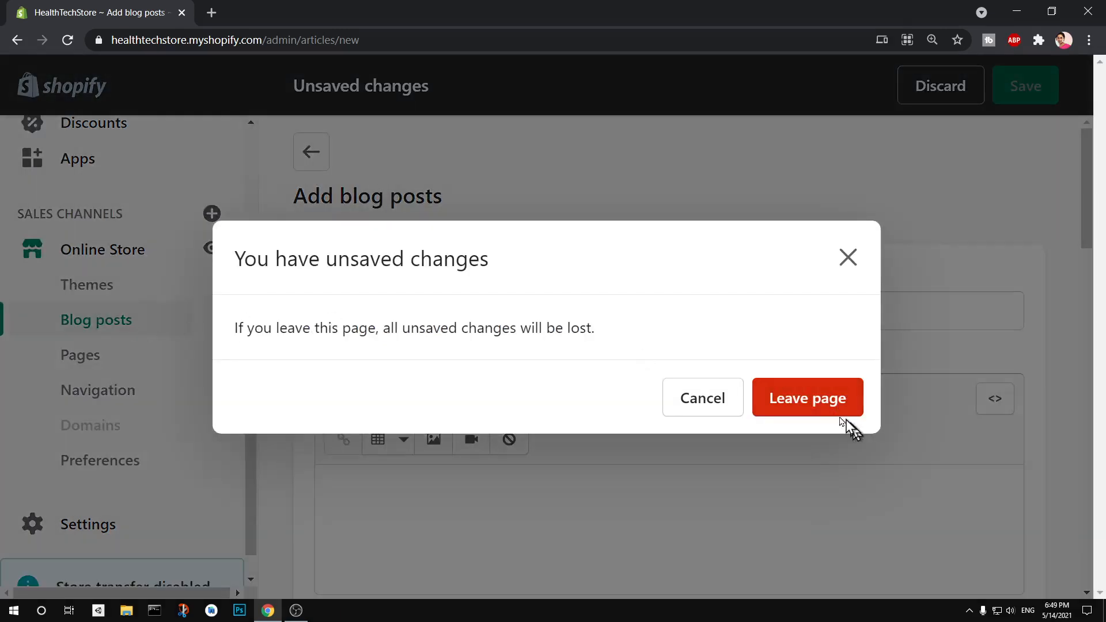
left_click(815, 406)
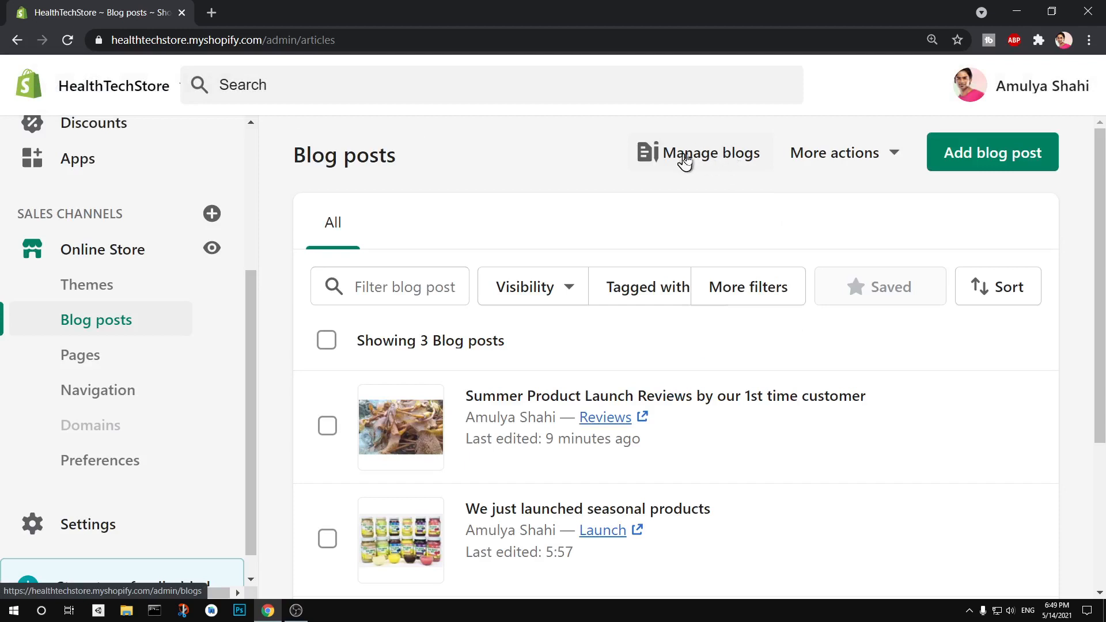
Open the blog management page and review the listed blogs with their comment settings
left_click(719, 159)
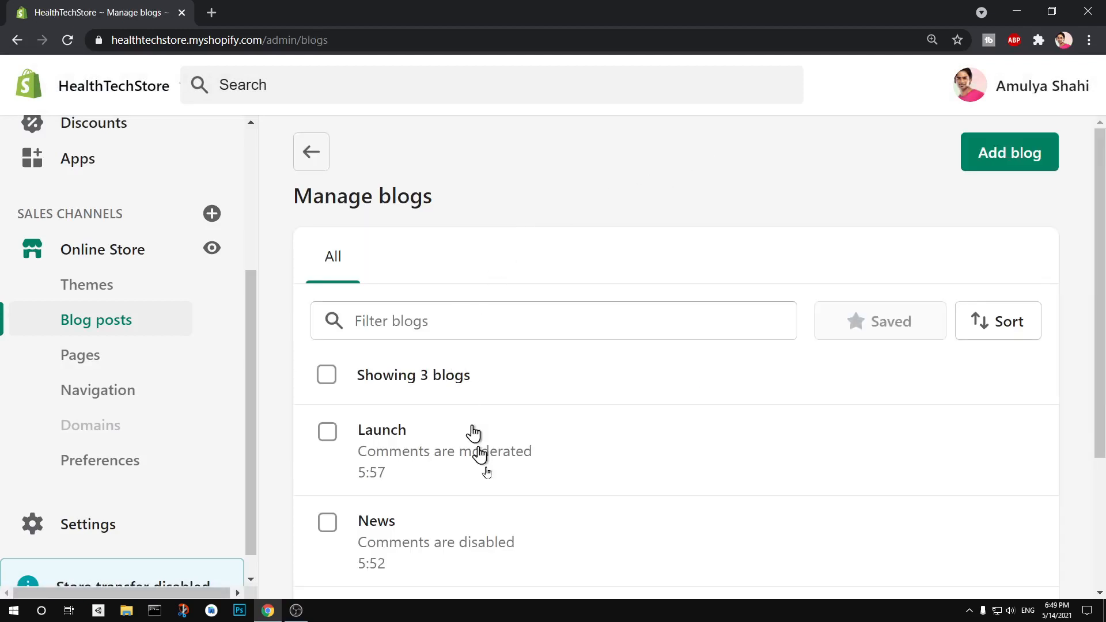
left_click_drag(1103, 326, 1105, 515)
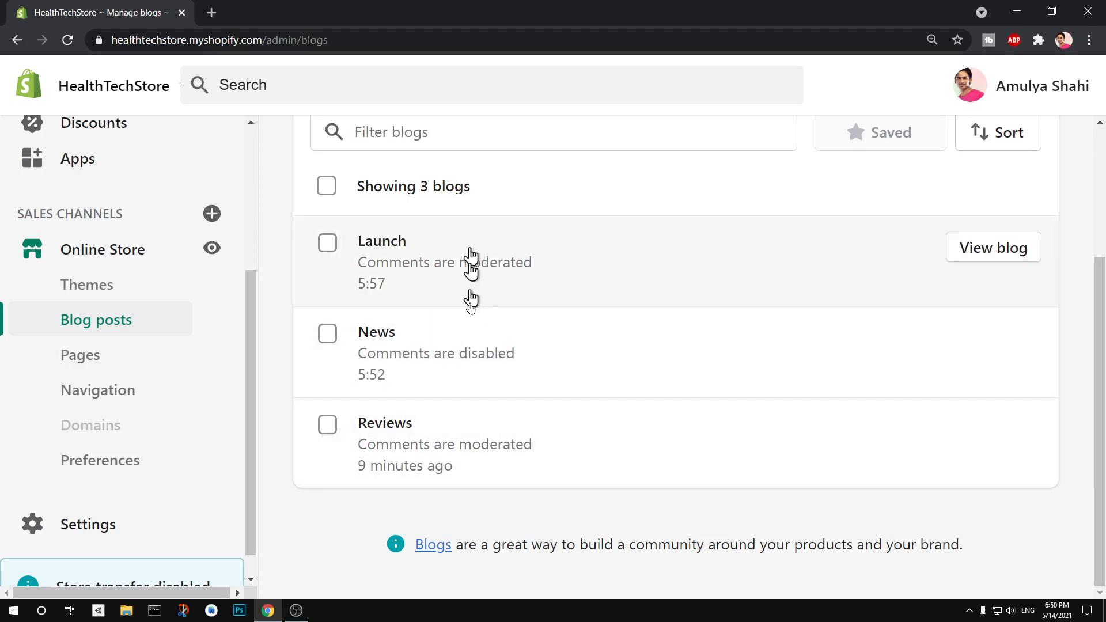
Open the Main menu under Navigation and bring up the live storefront in a separate tab
left_click(125, 400)
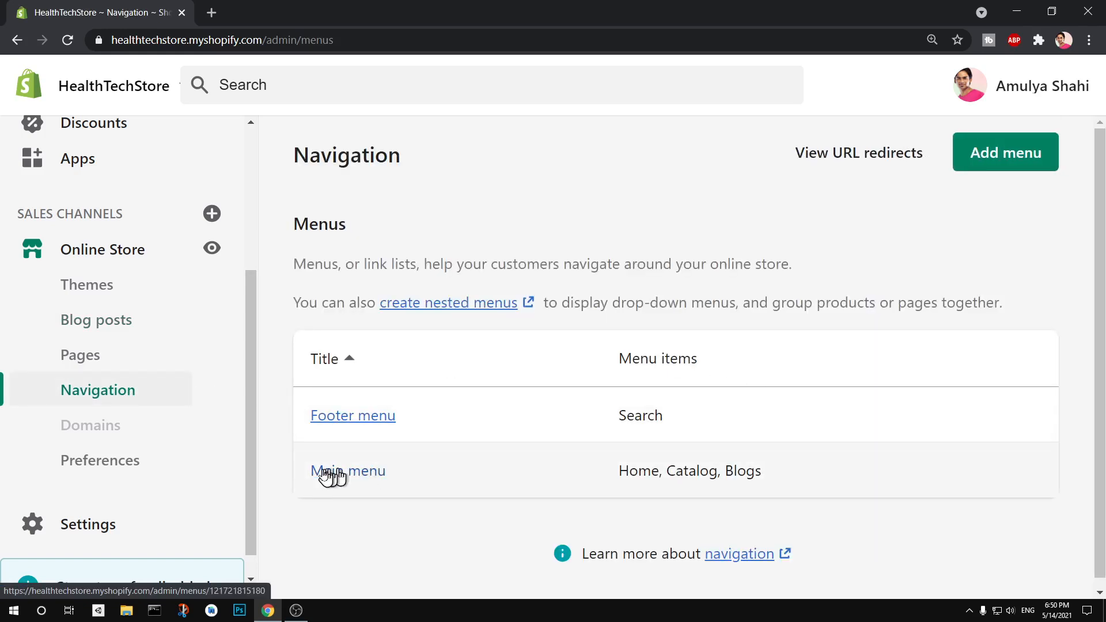
left_click(325, 476)
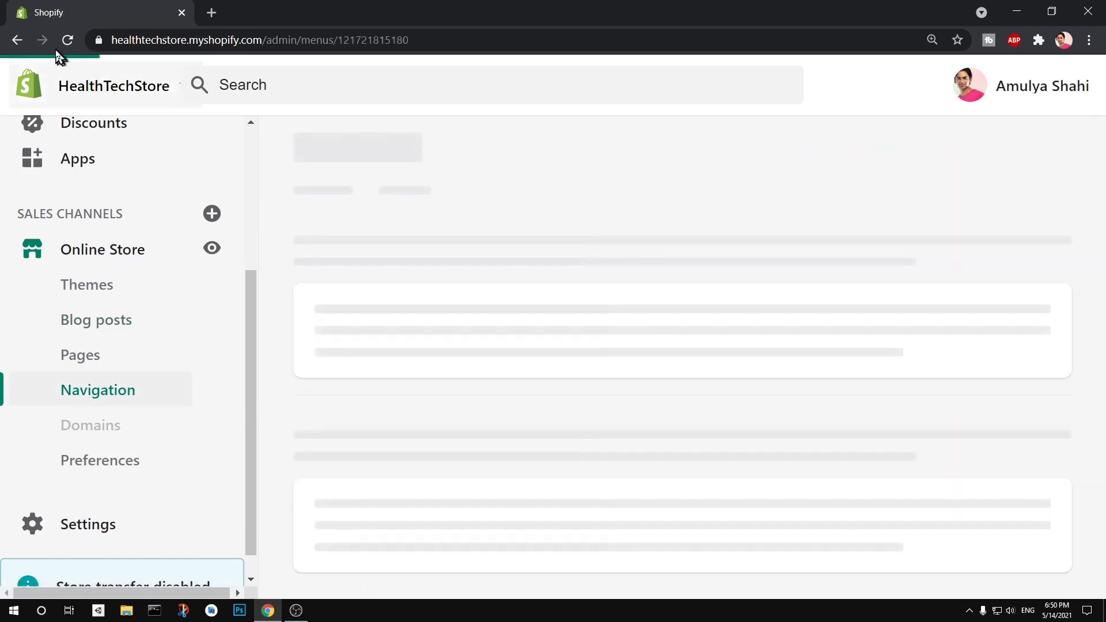
right_click(224, 250)
left_click(280, 253)
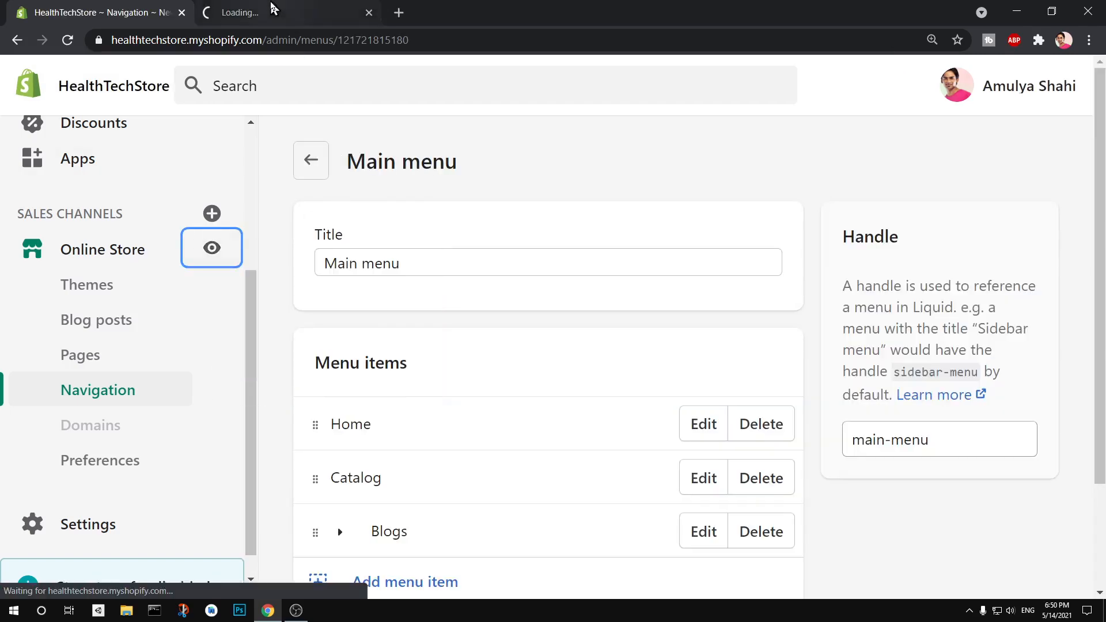
left_click(272, 9)
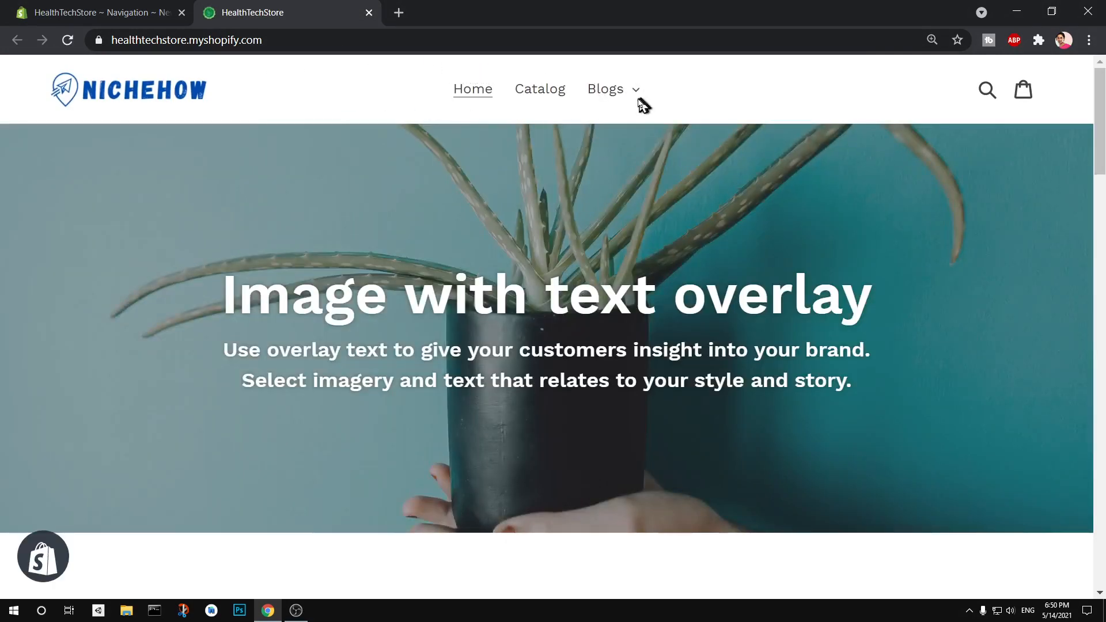
Compare the Blogs dropdown on the live storefront with the items nested under Blogs in the admin's Main menu
left_click(615, 96)
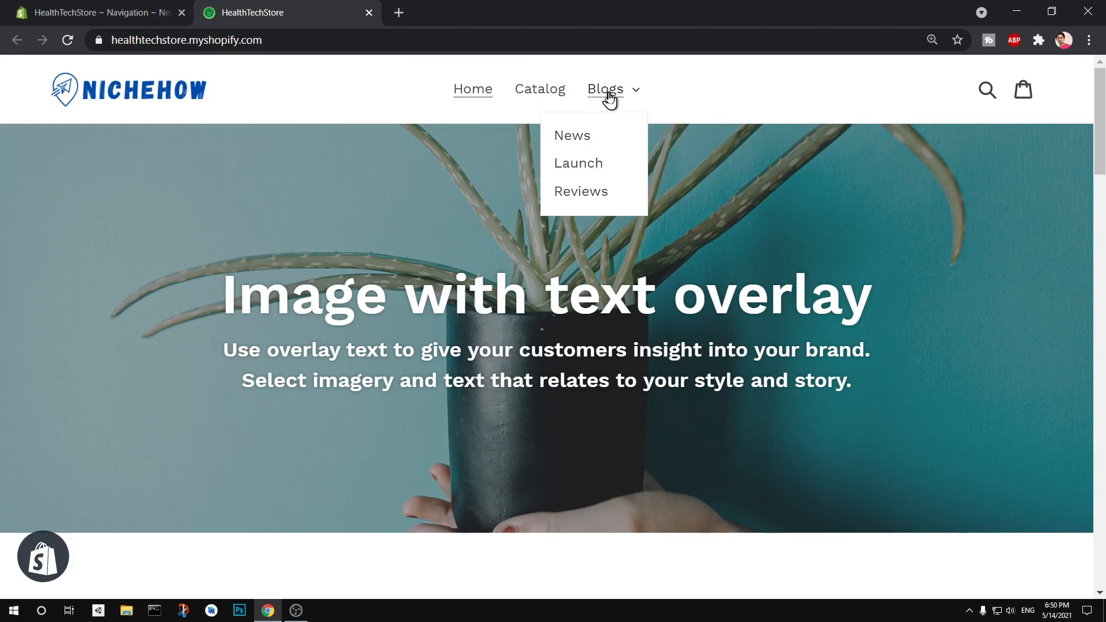
left_click(85, 7)
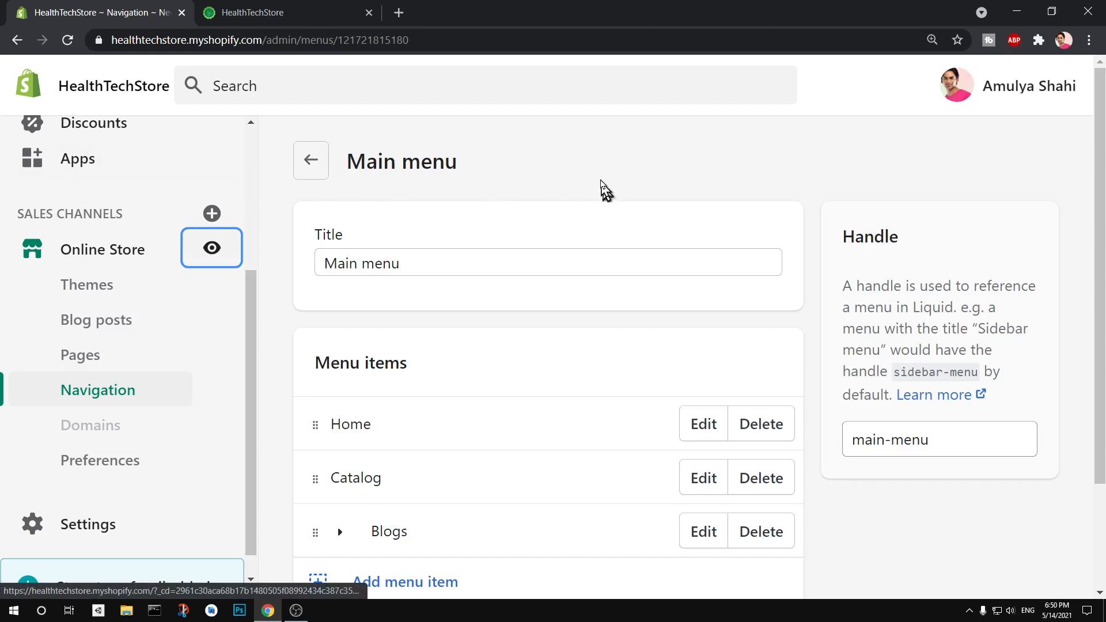
scroll(1103, 392, "down", 2)
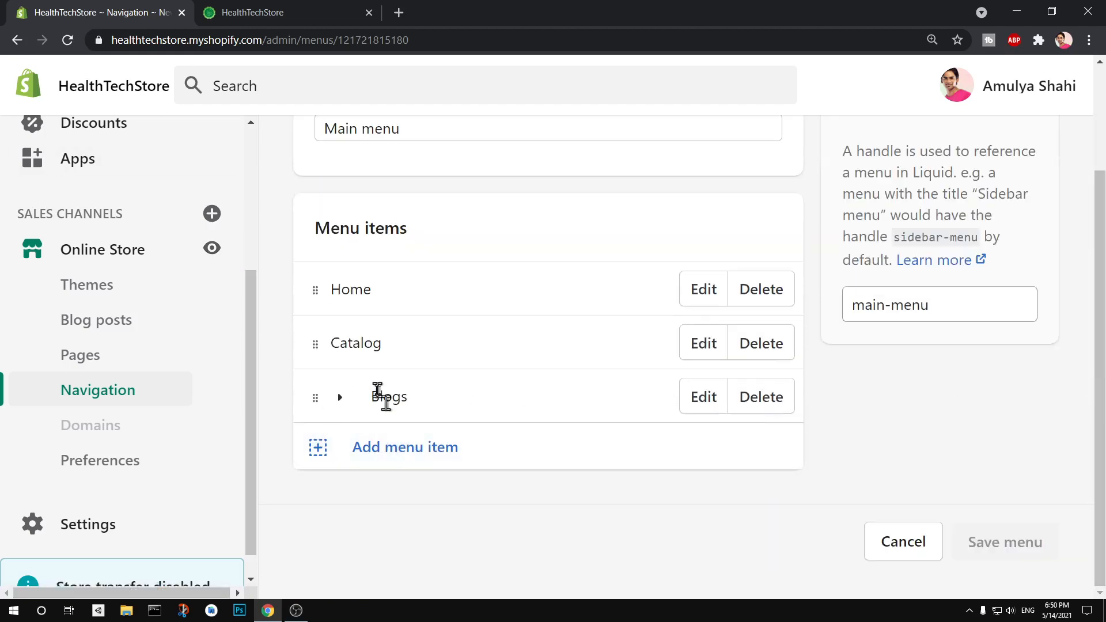
left_click(343, 399)
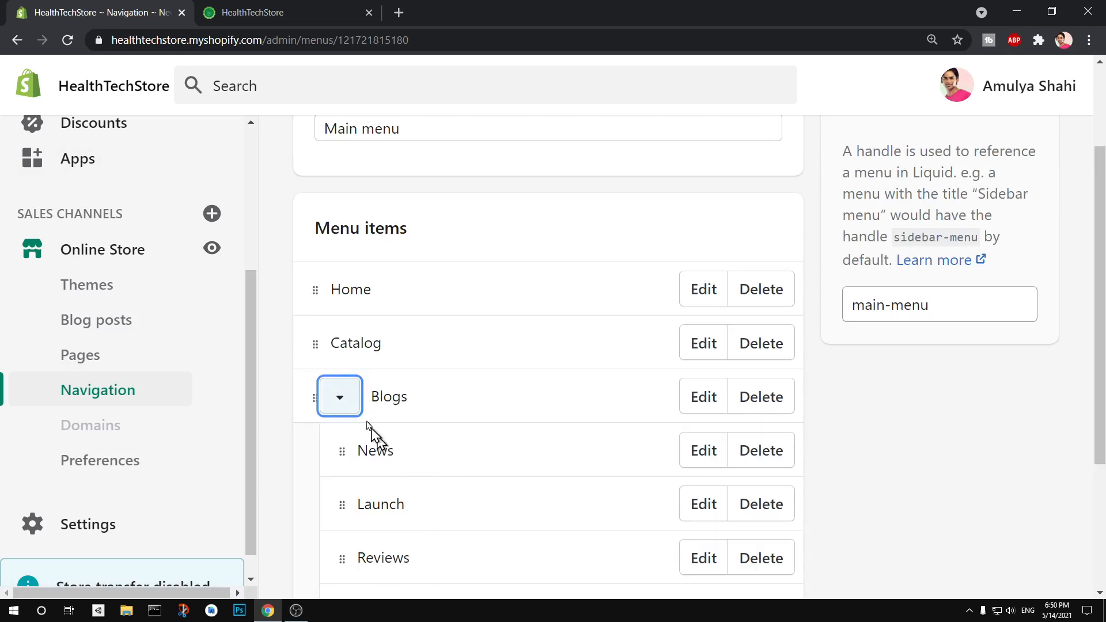
left_click(344, 407)
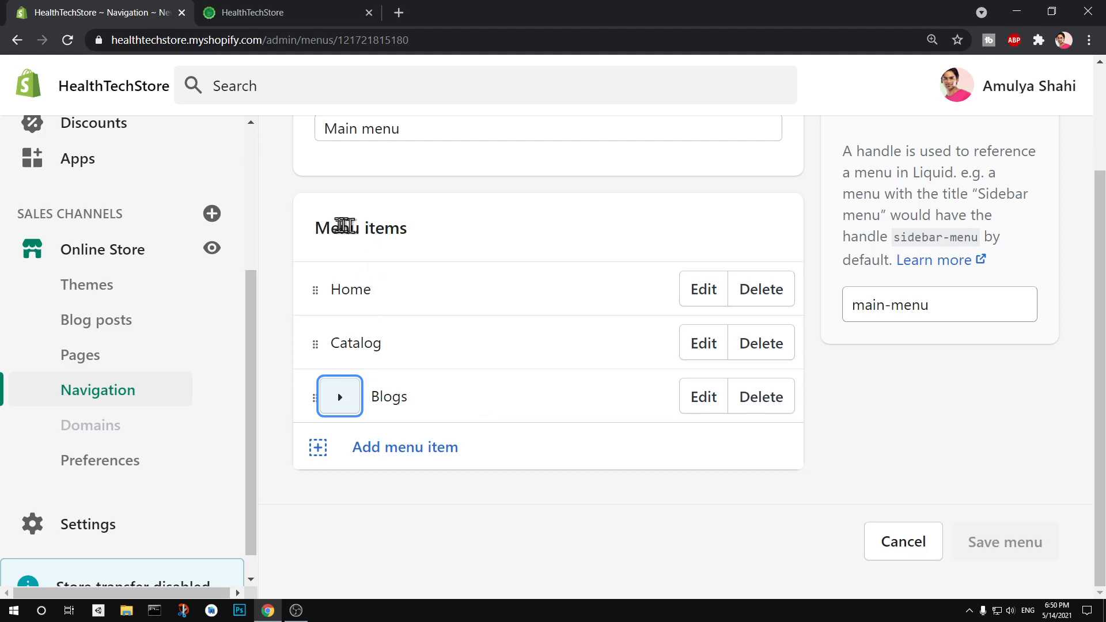
Add a menu item named About with the link /about to the Main menu
left_click(396, 456)
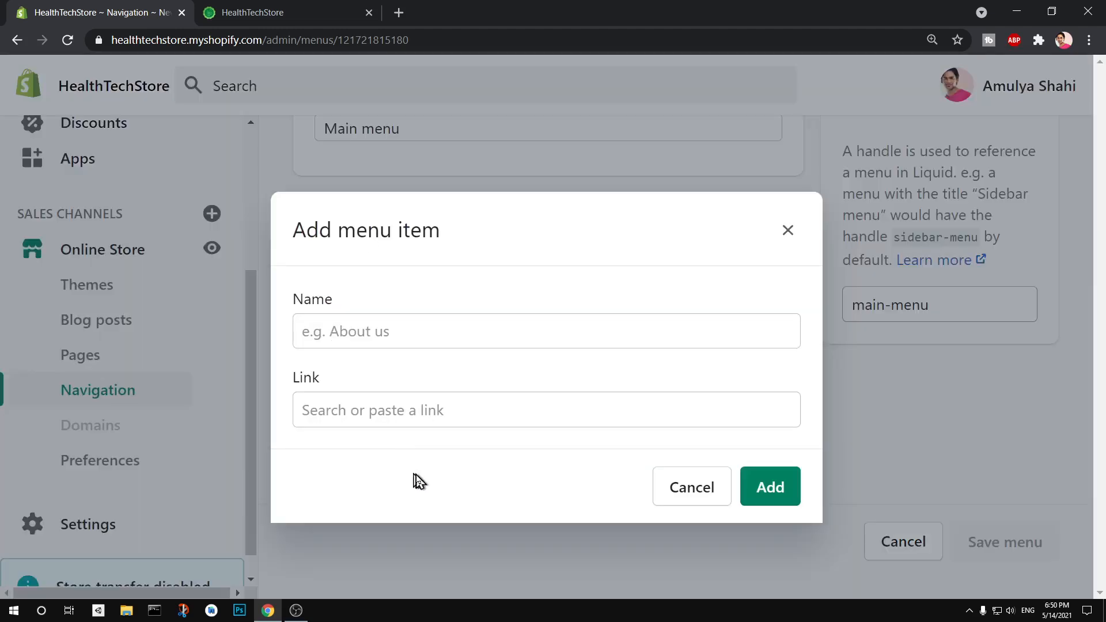
left_click(381, 337)
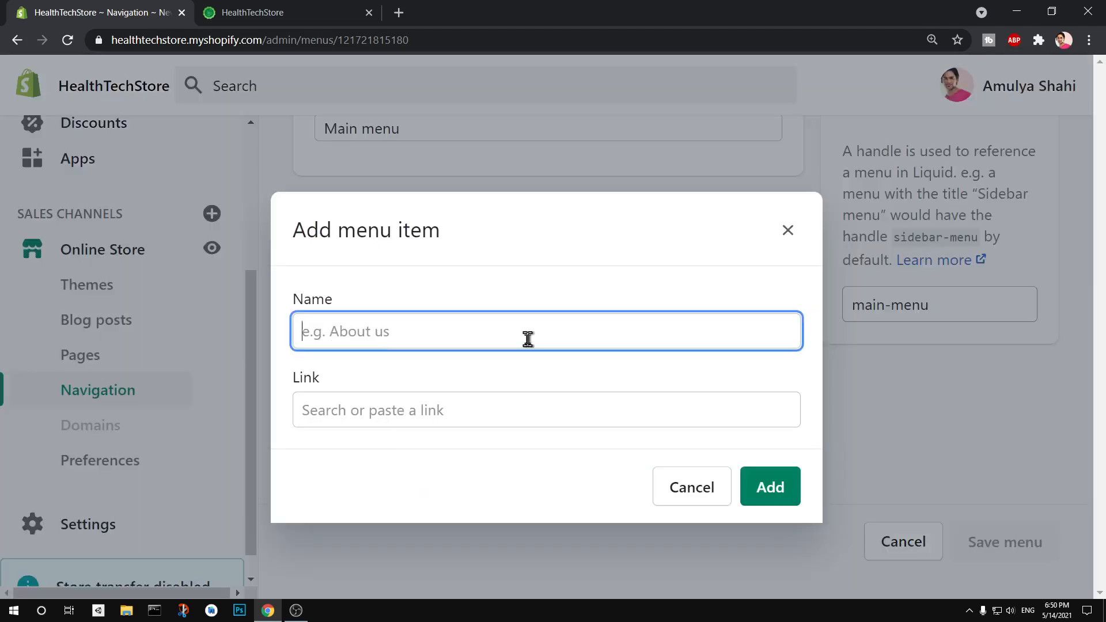
type("About")
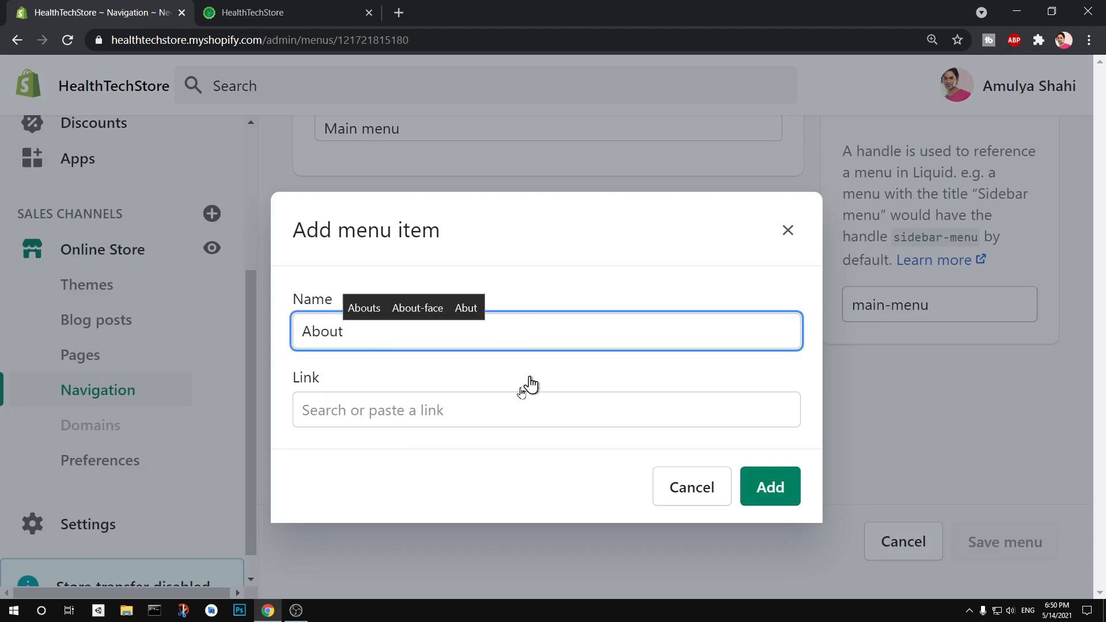
left_click(492, 419)
type("/")
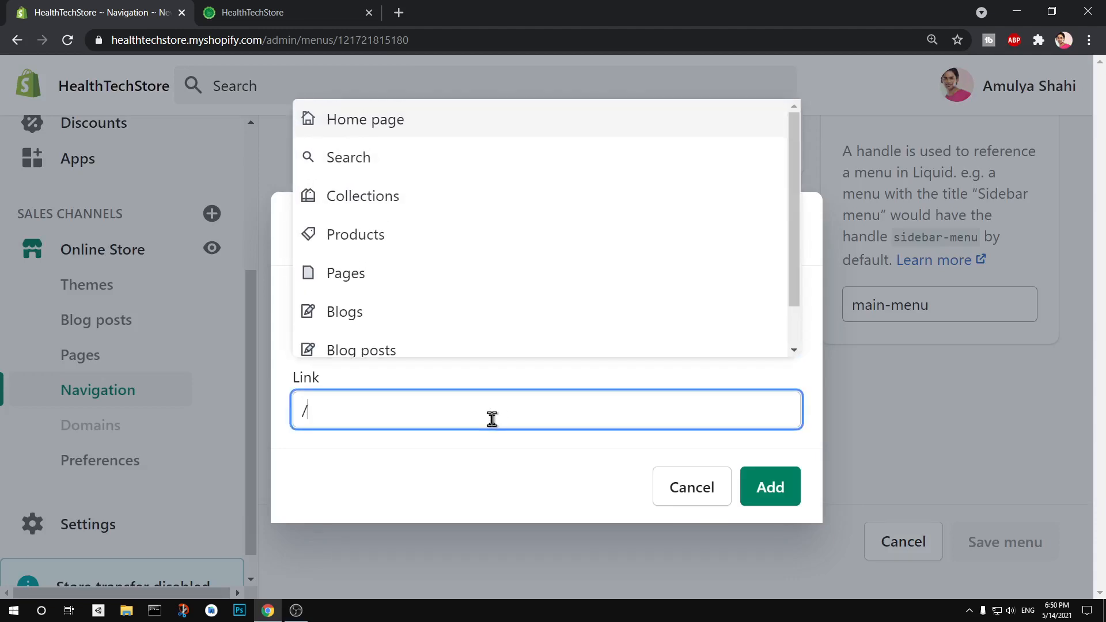
type("about")
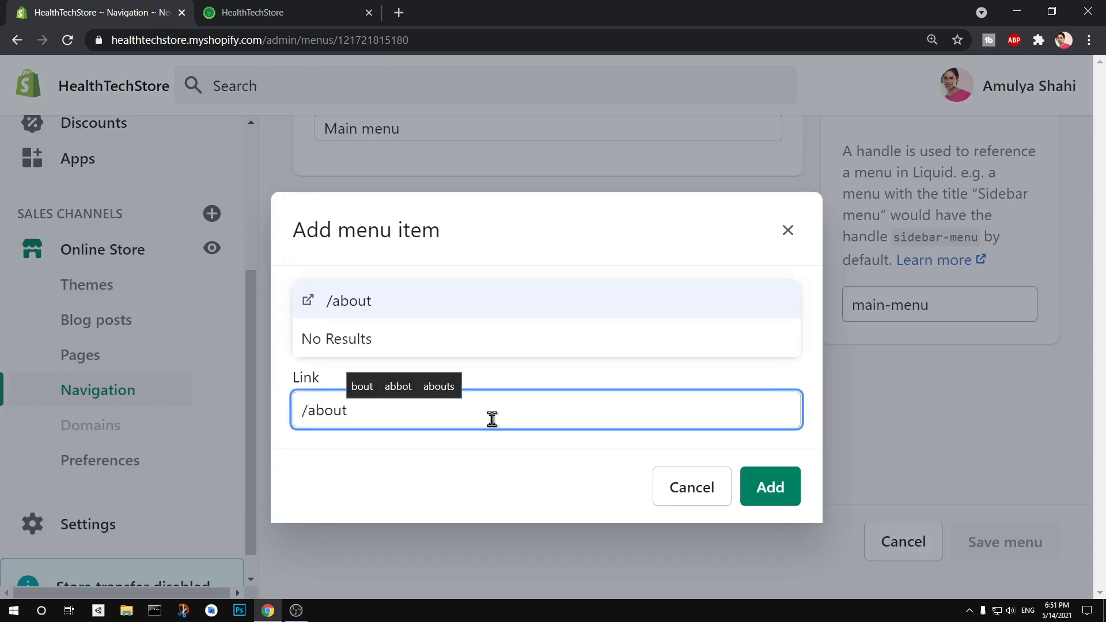
left_click(354, 308)
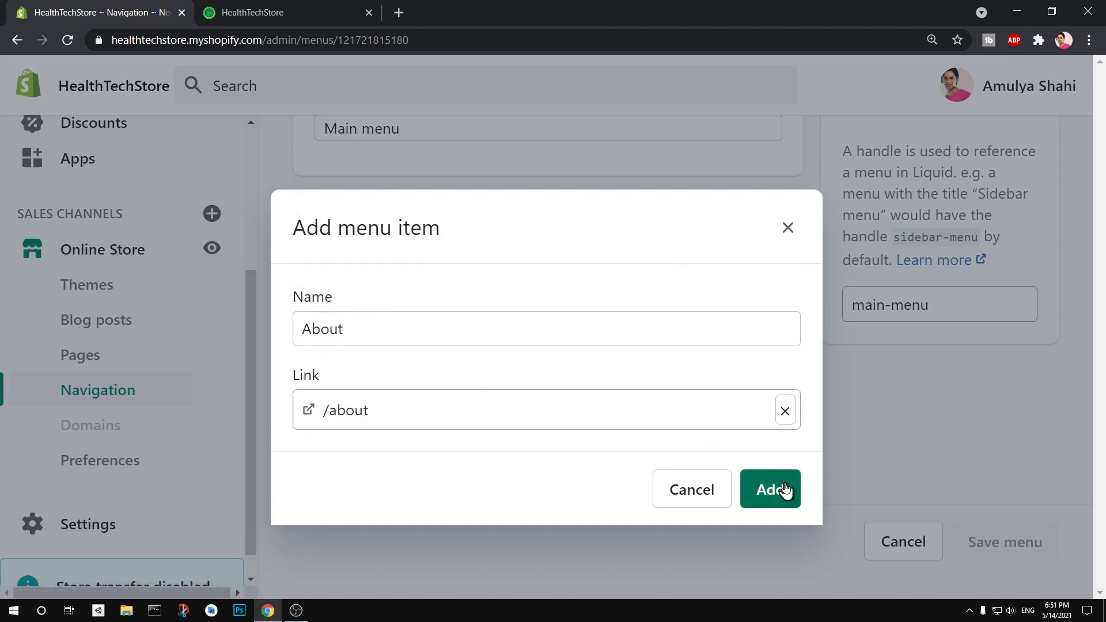
left_click(786, 490)
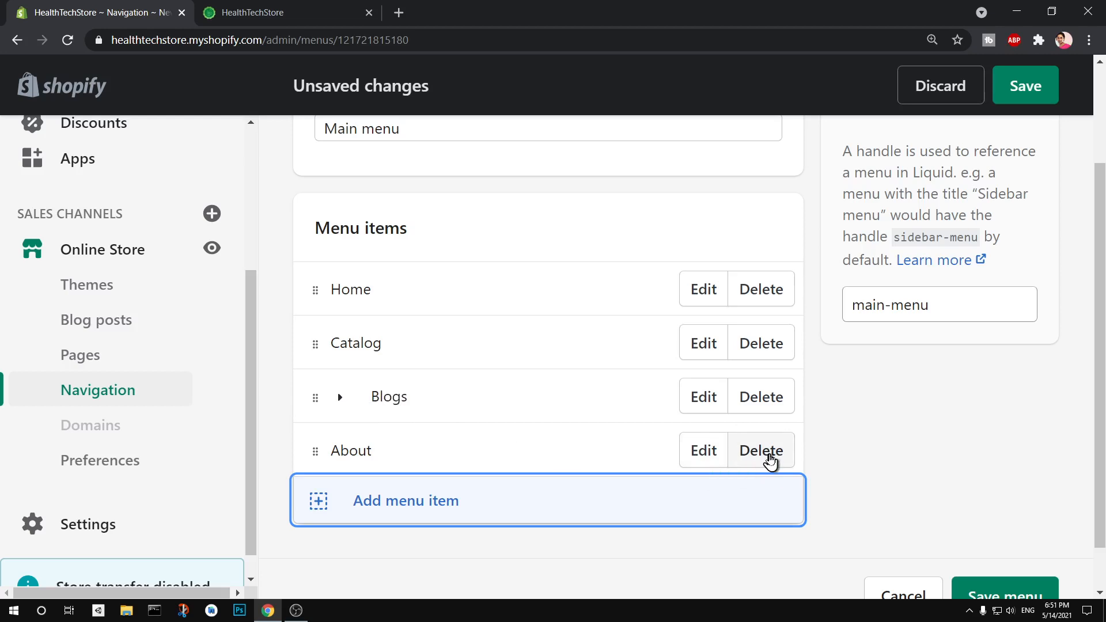
Remove the About item from the Main menu and discard the unsaved changes
left_click(769, 458)
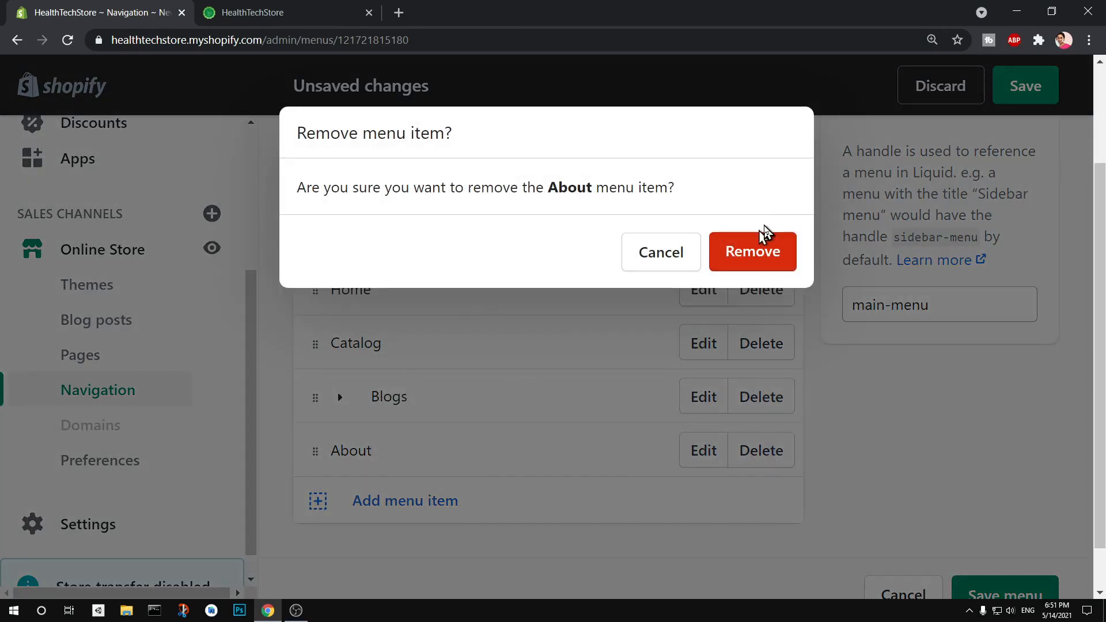
left_click(764, 245)
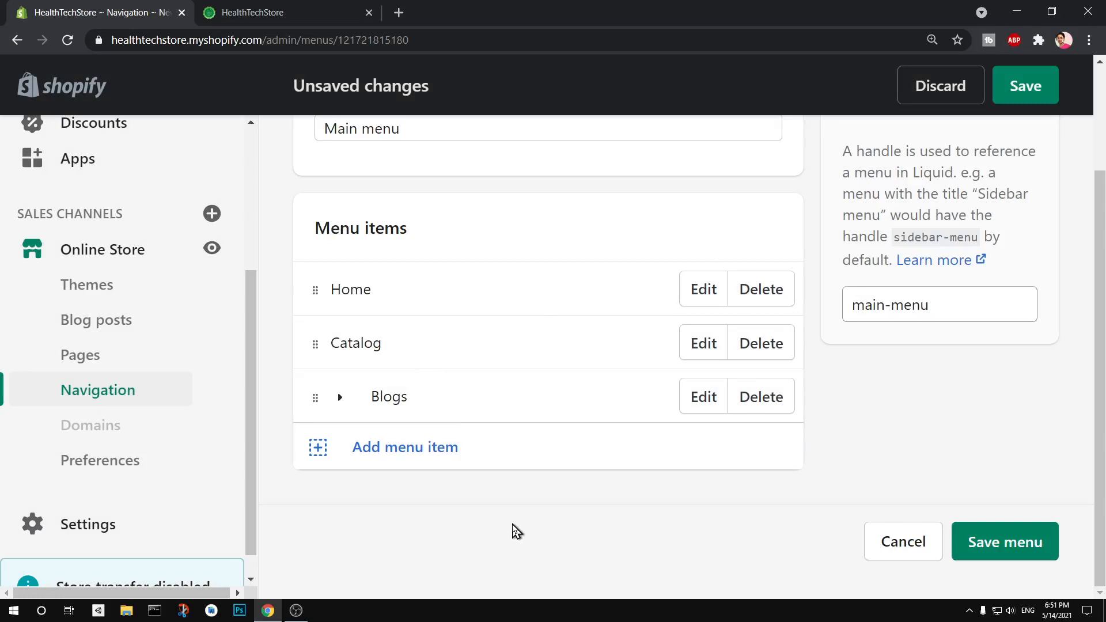
scroll(517, 531, "up", 2)
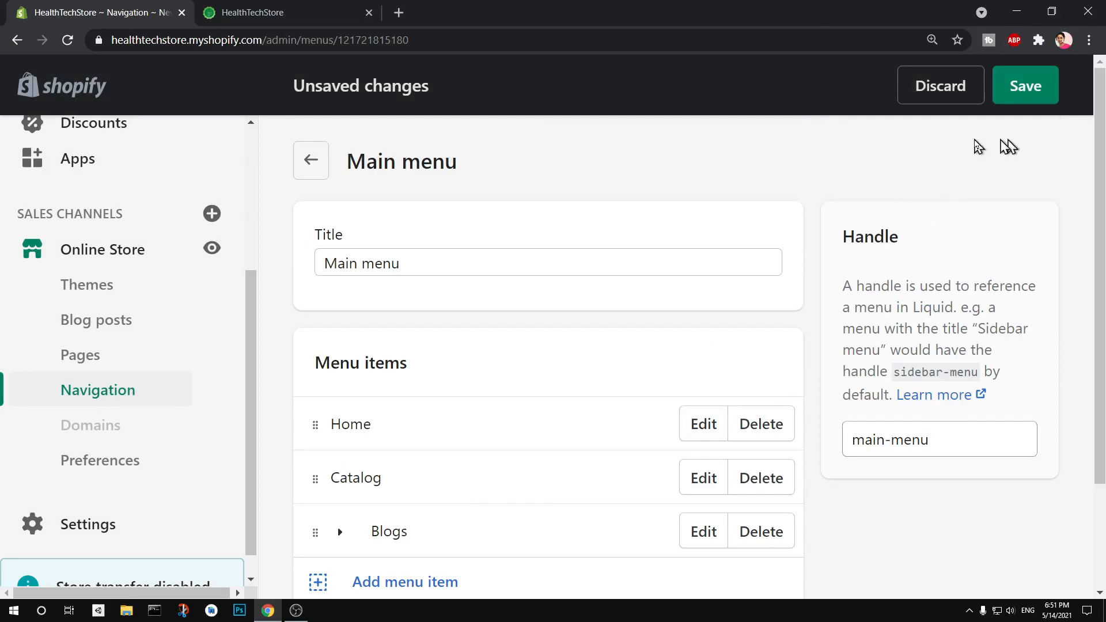
left_click(932, 100)
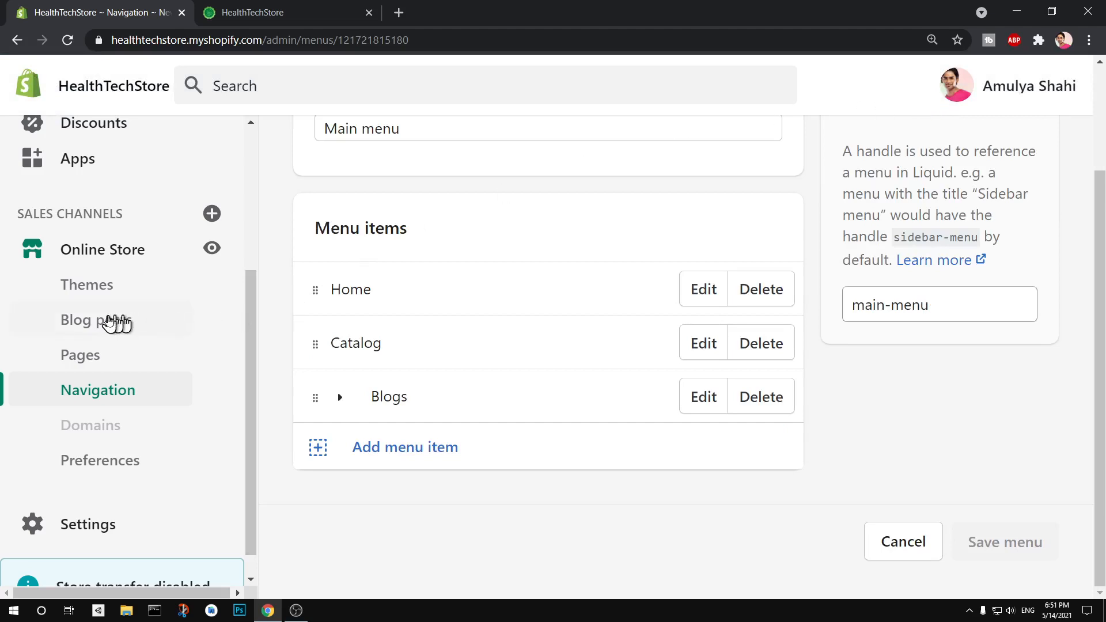
Open the blog posts list, and review the Blogs dropdown on the live storefront
left_click(104, 323)
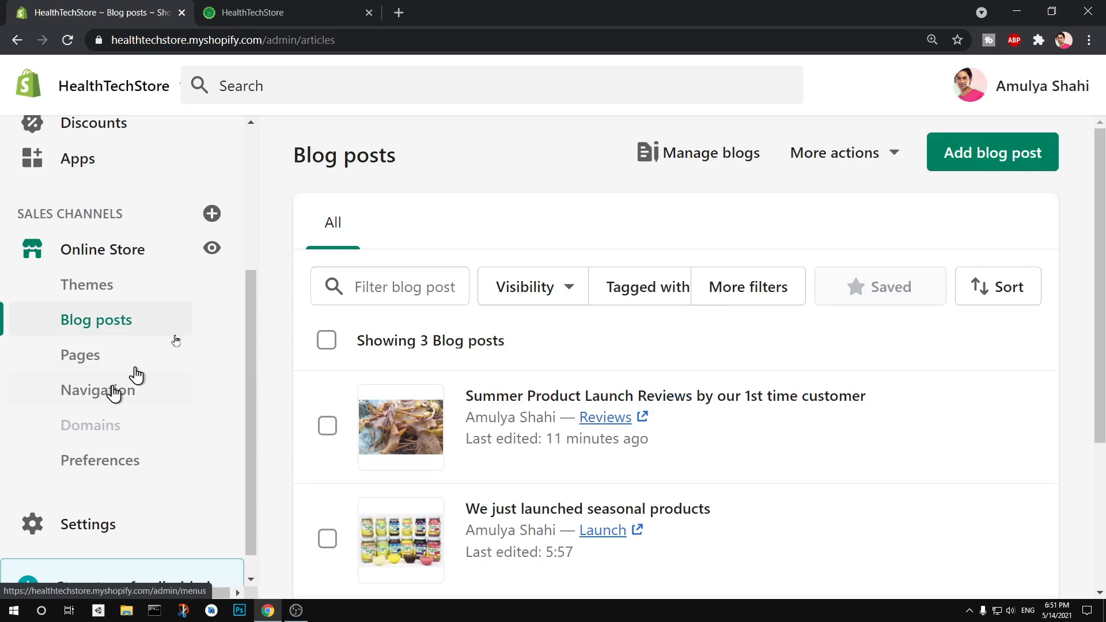
left_click(253, 10)
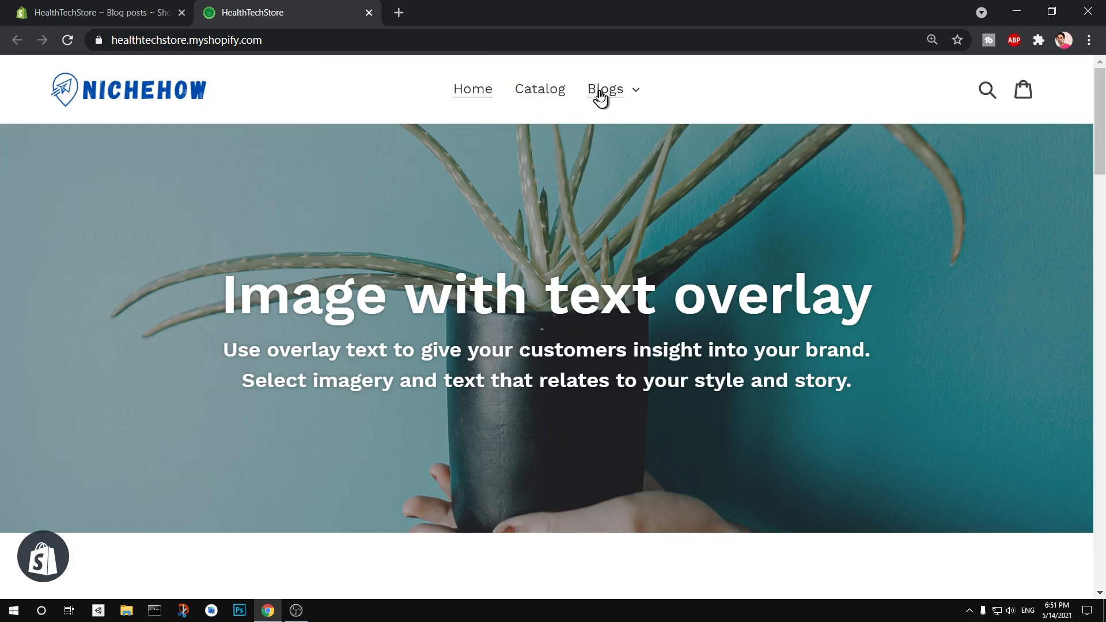
left_click(600, 95)
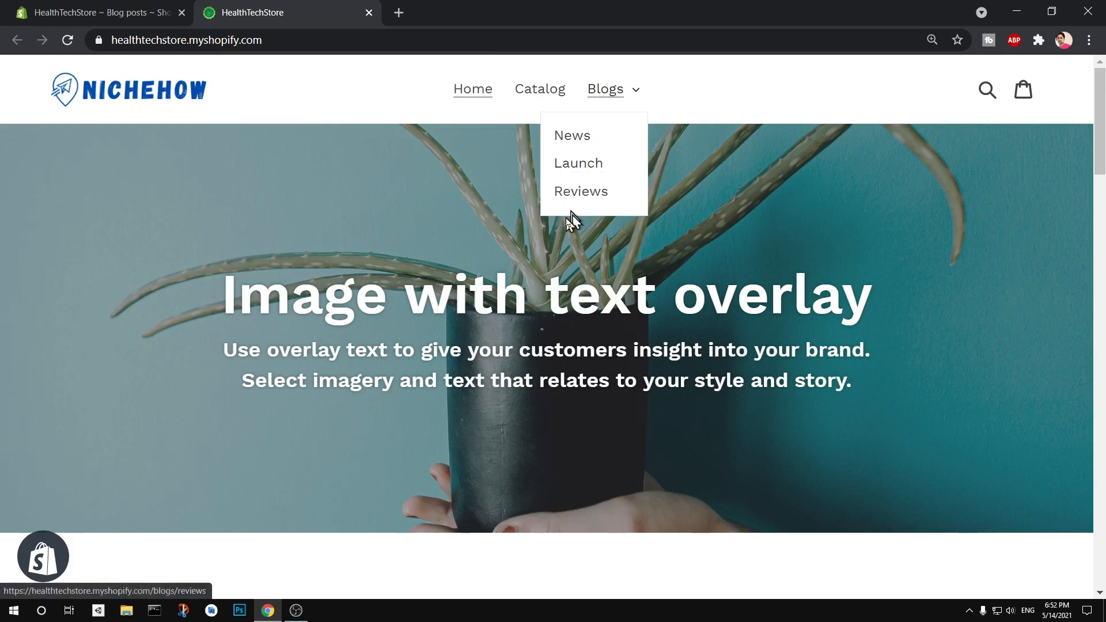
In the admin's Main menu, move News, Launch and Reviews out of Blogs to the top level above it, and save the menu
left_click(116, 5)
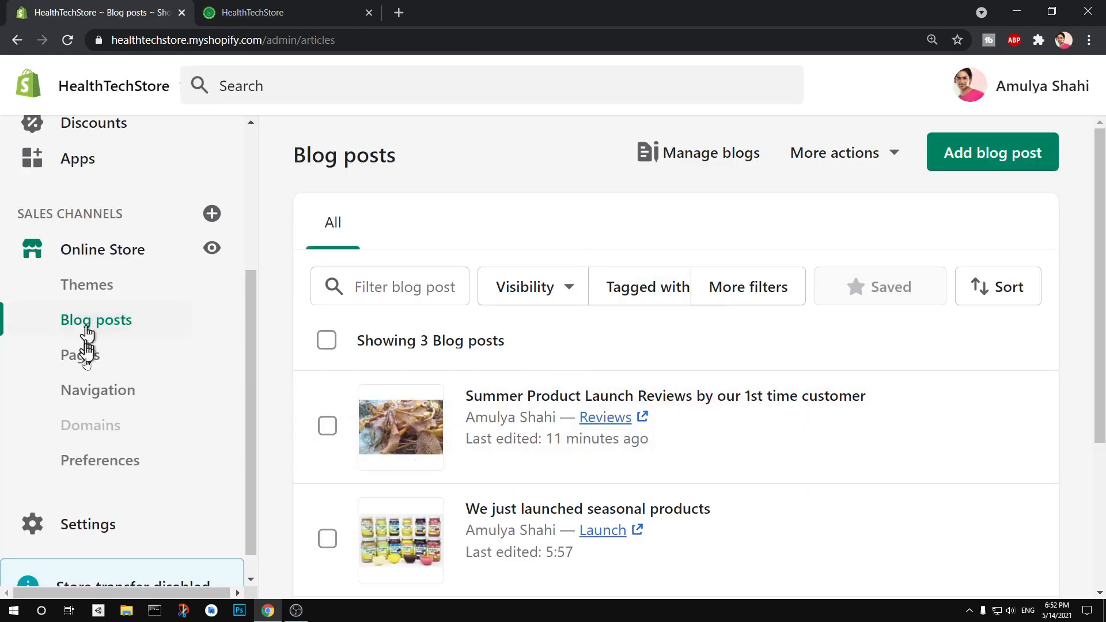
left_click(94, 403)
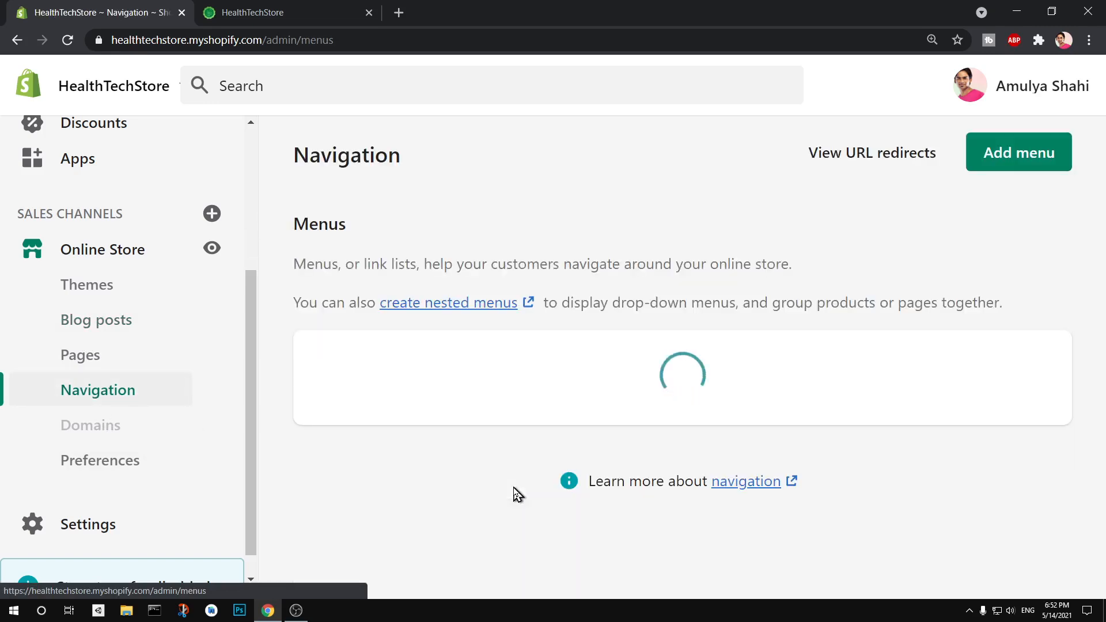
left_click(367, 471)
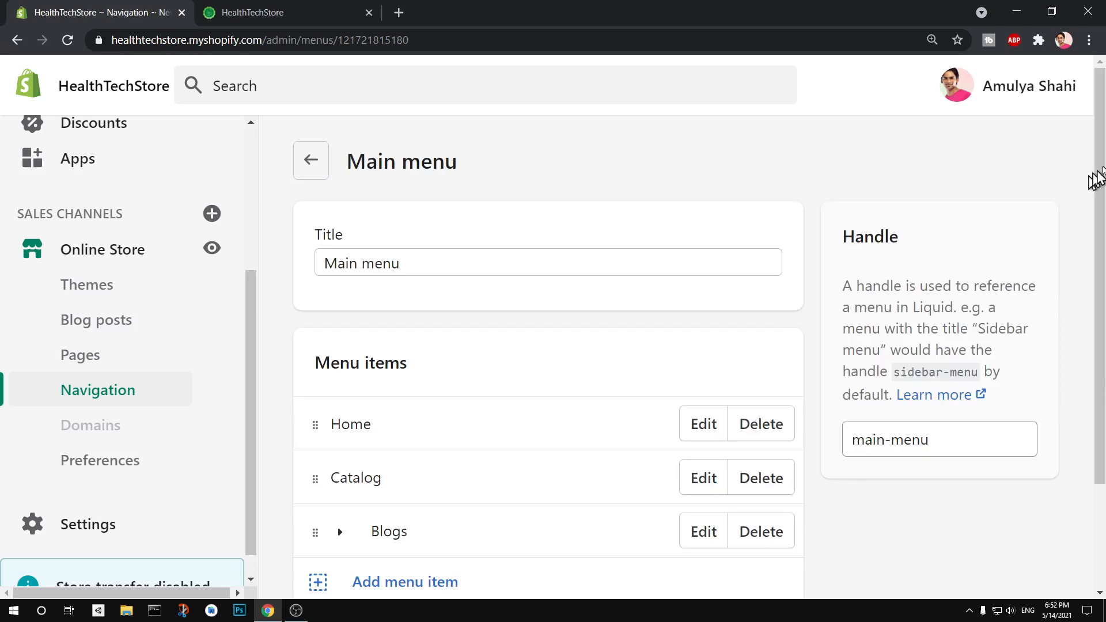
scroll(1102, 175, "down", 3)
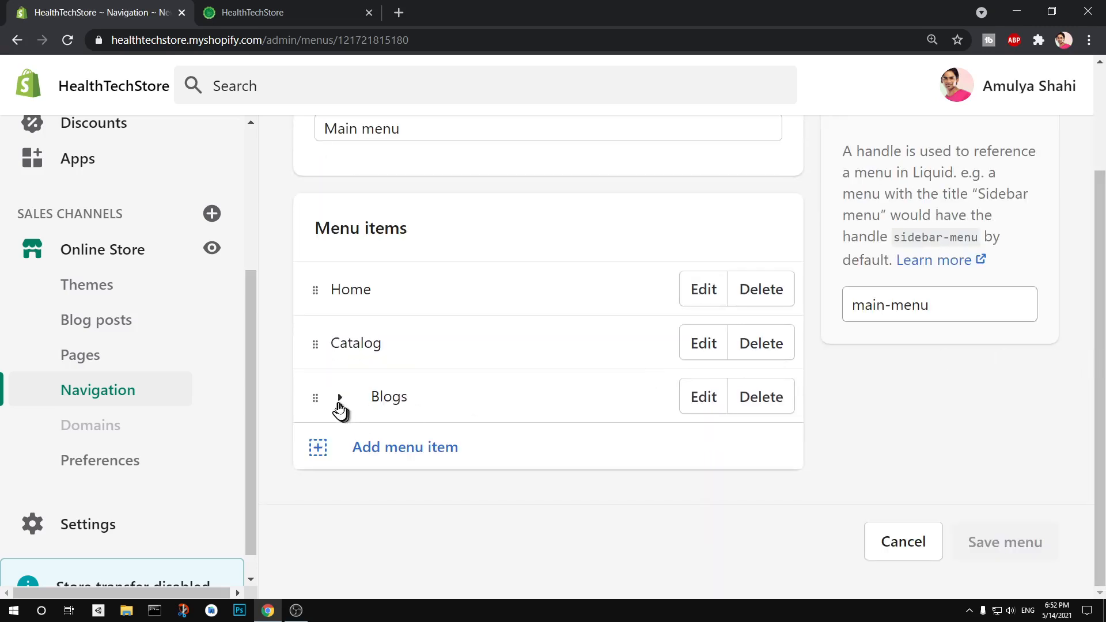
left_click(340, 397)
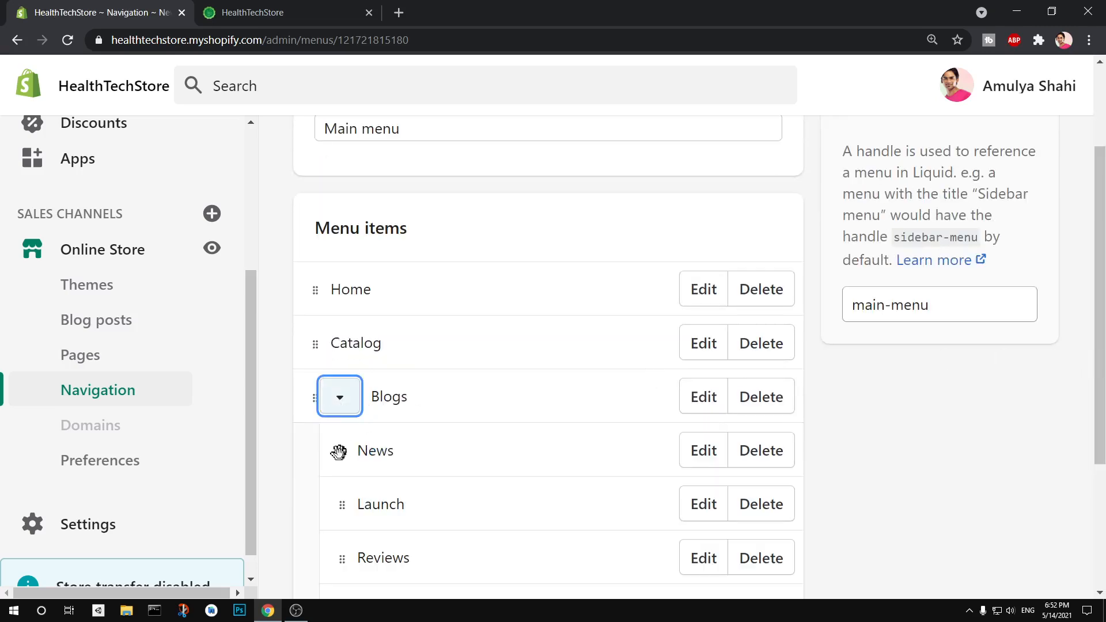
left_click_drag(339, 452, 328, 372)
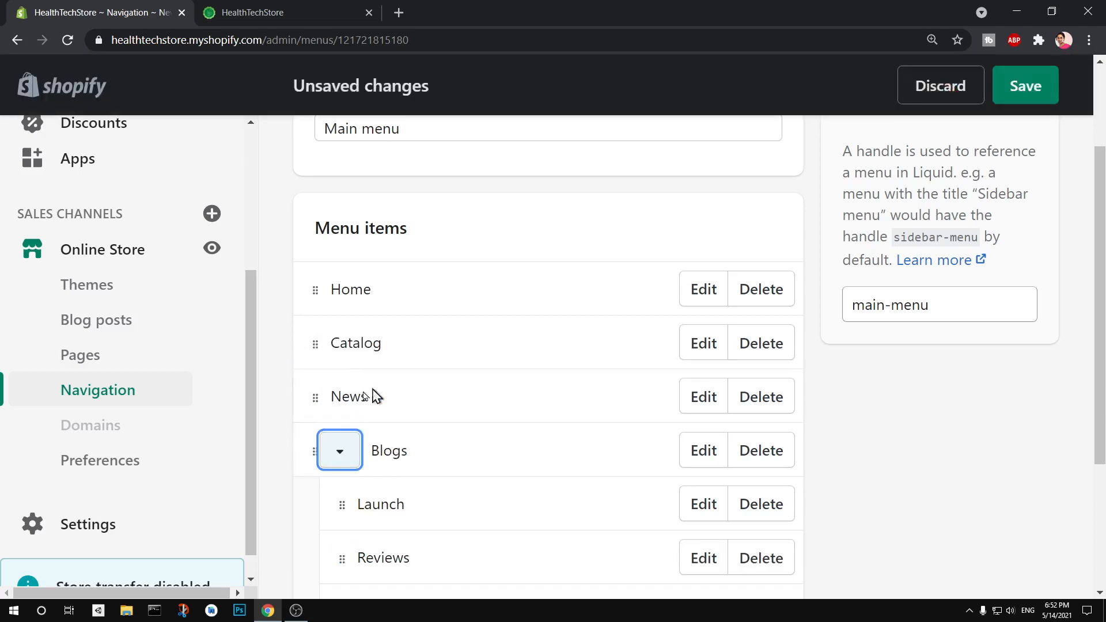
left_click_drag(337, 505, 314, 452)
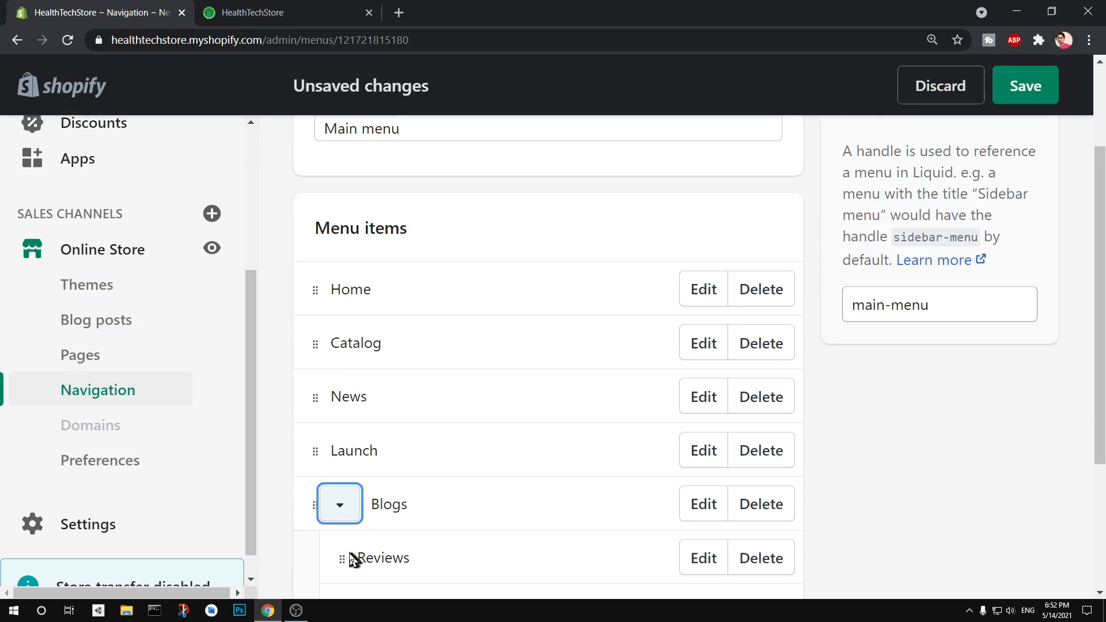
left_click_drag(345, 552, 311, 476)
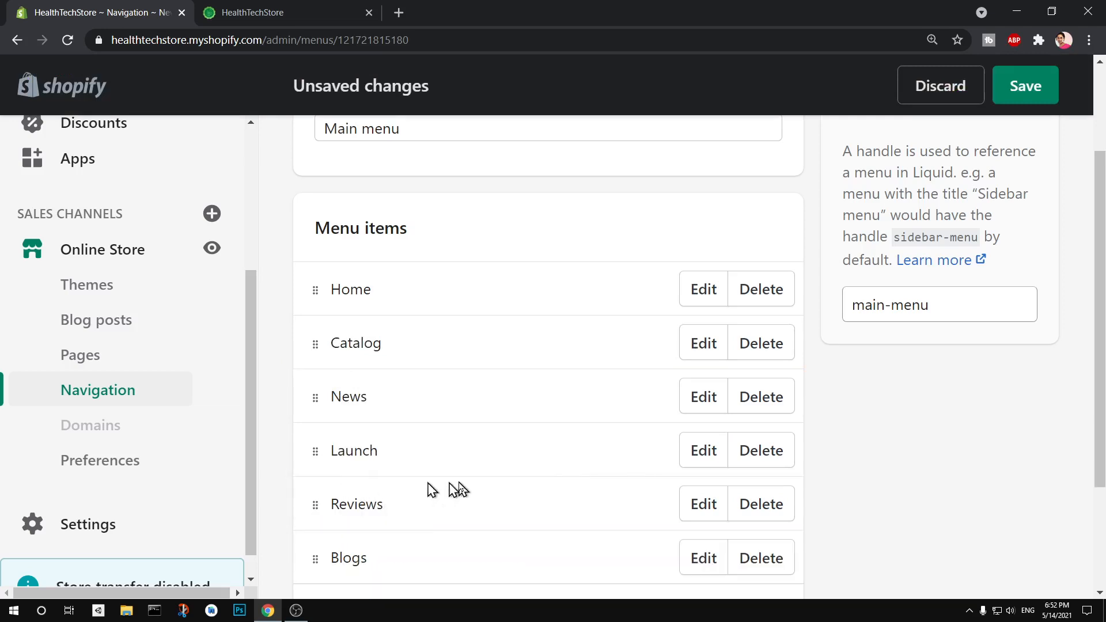
left_click(1013, 101)
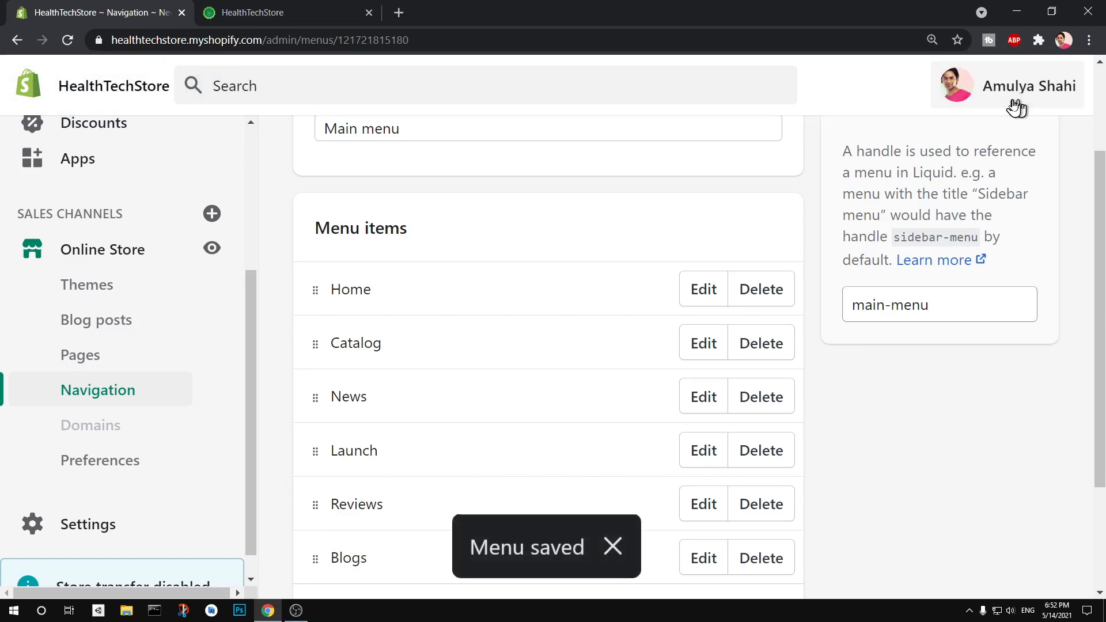
Refresh the live storefront to check the rearranged navigation, and test where the Blogs link leads
left_click(306, 7)
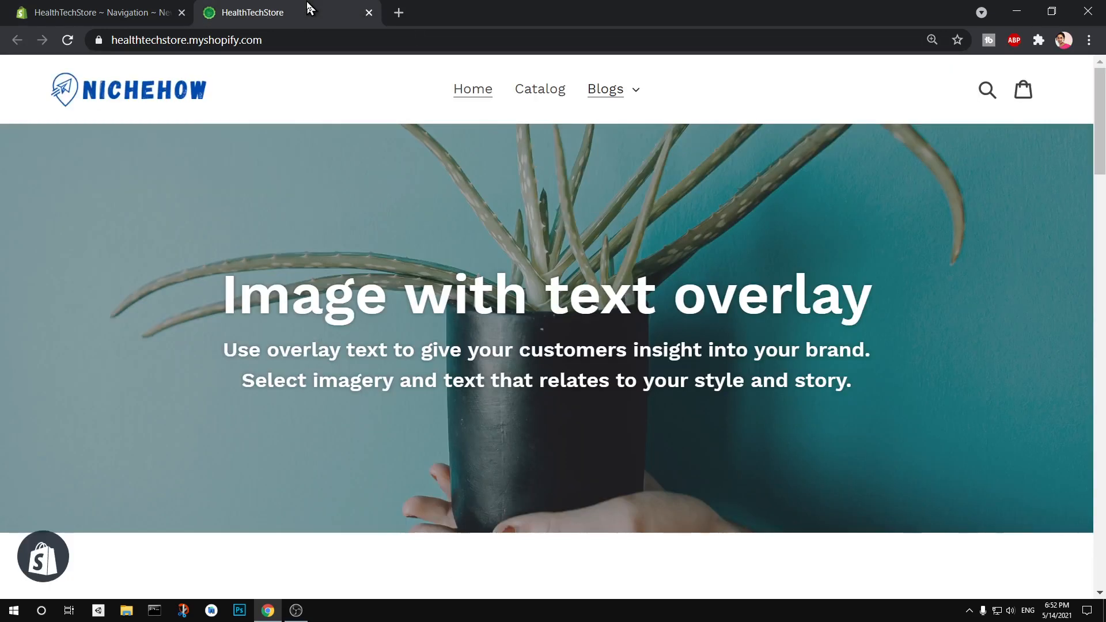
key("F5")
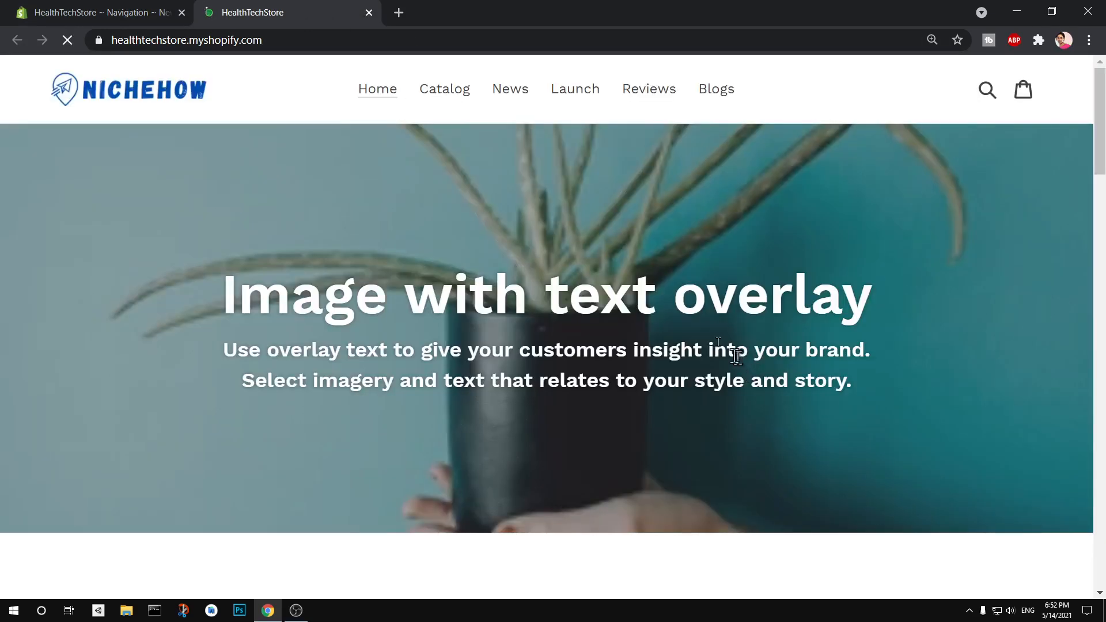
left_click(715, 97)
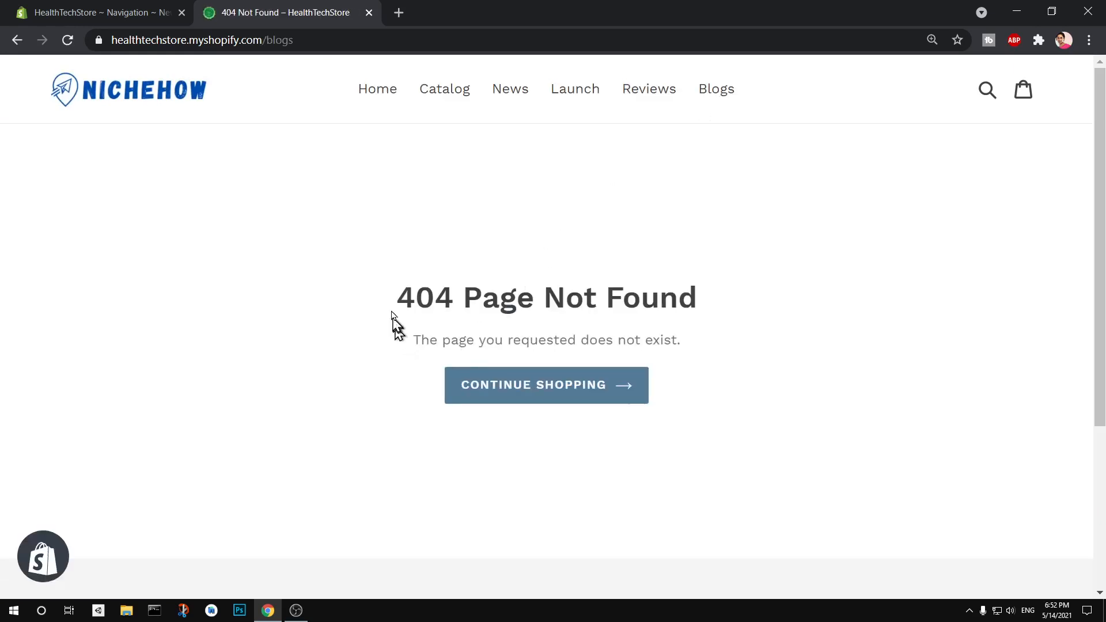
left_click_drag(389, 297, 807, 331)
left_click(842, 401)
left_click(710, 93)
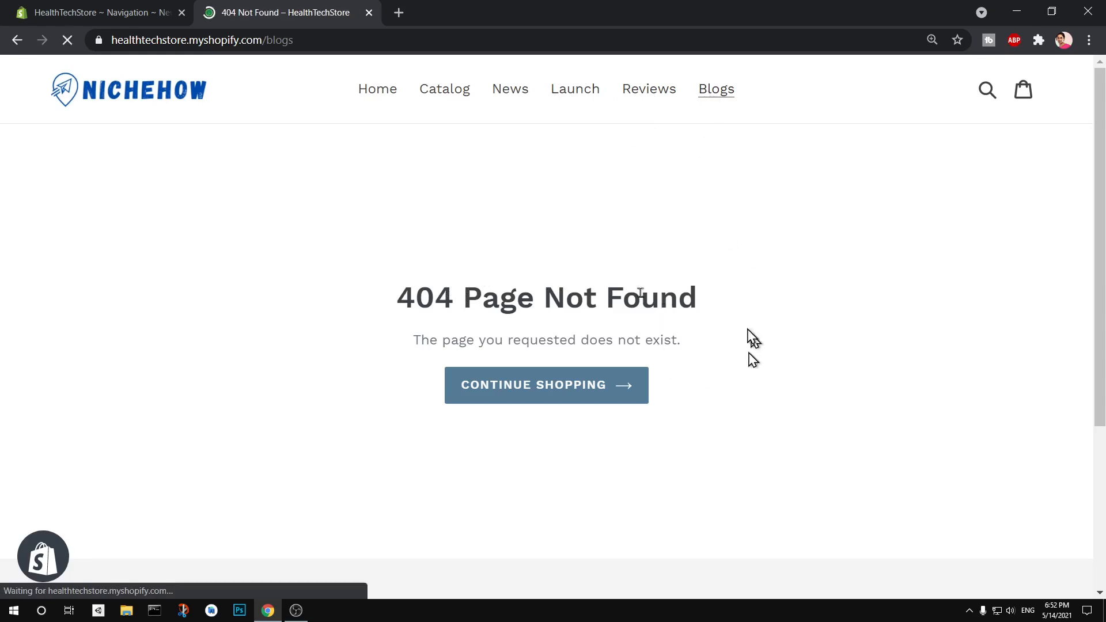
In the admin's Main menu, nest Launch, Reviews and News under Blogs in that order, and save the menu
left_click(153, 9)
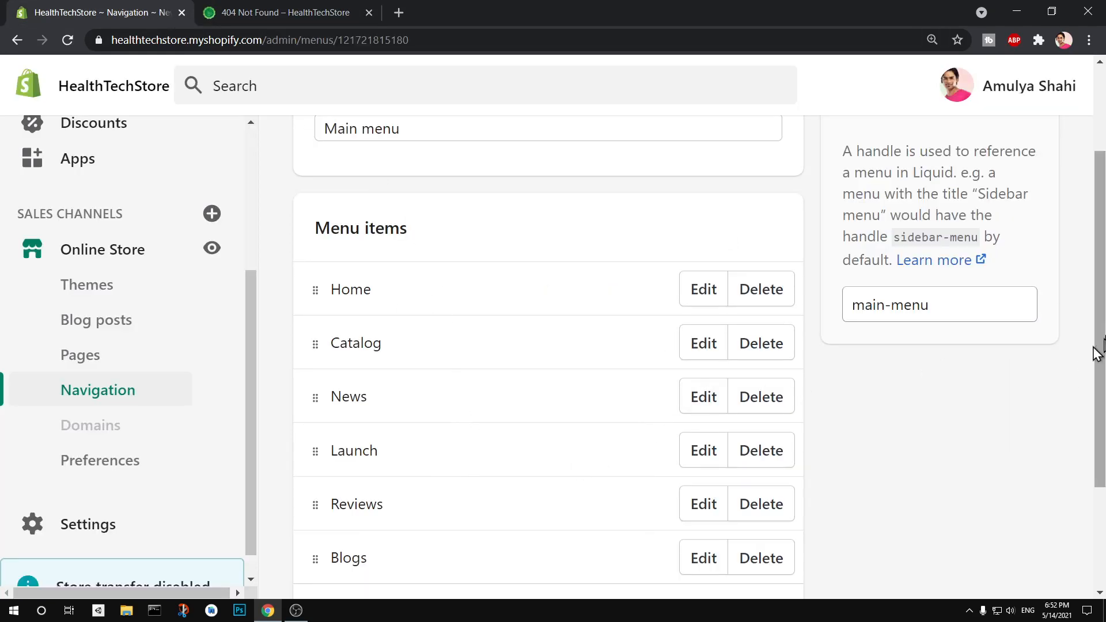
scroll(1103, 334, "down", 3)
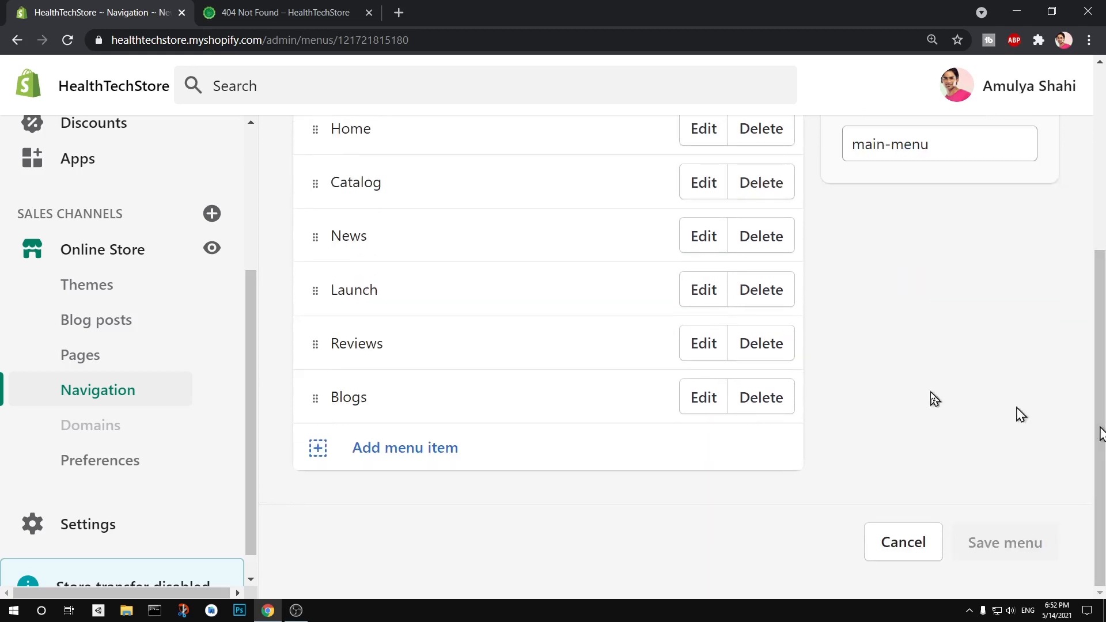
left_click_drag(313, 343, 365, 396)
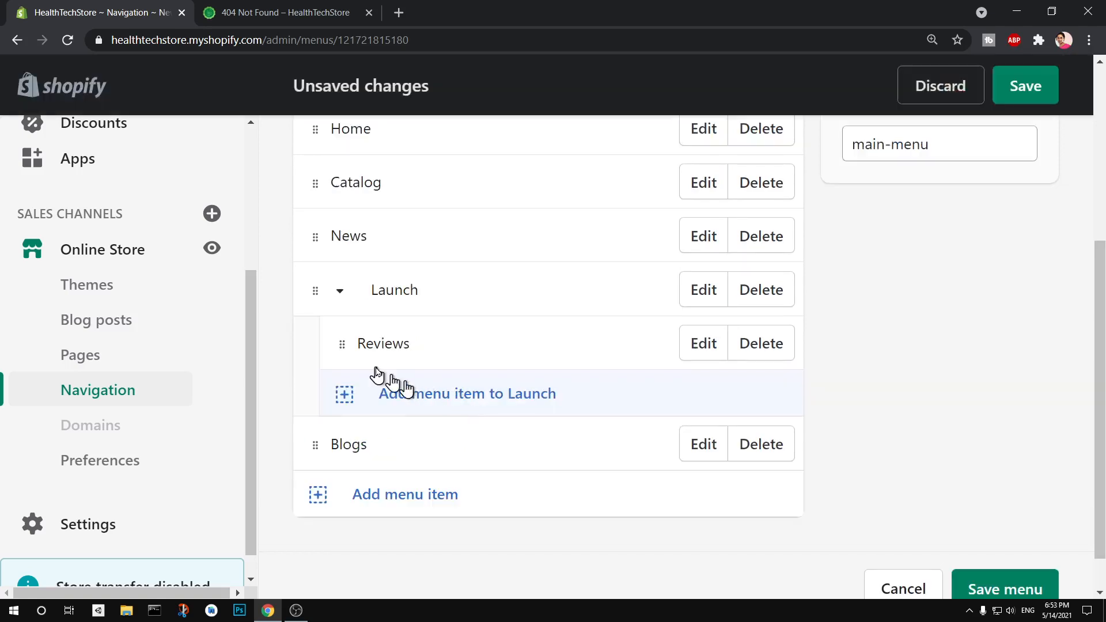
left_click_drag(314, 232, 363, 291)
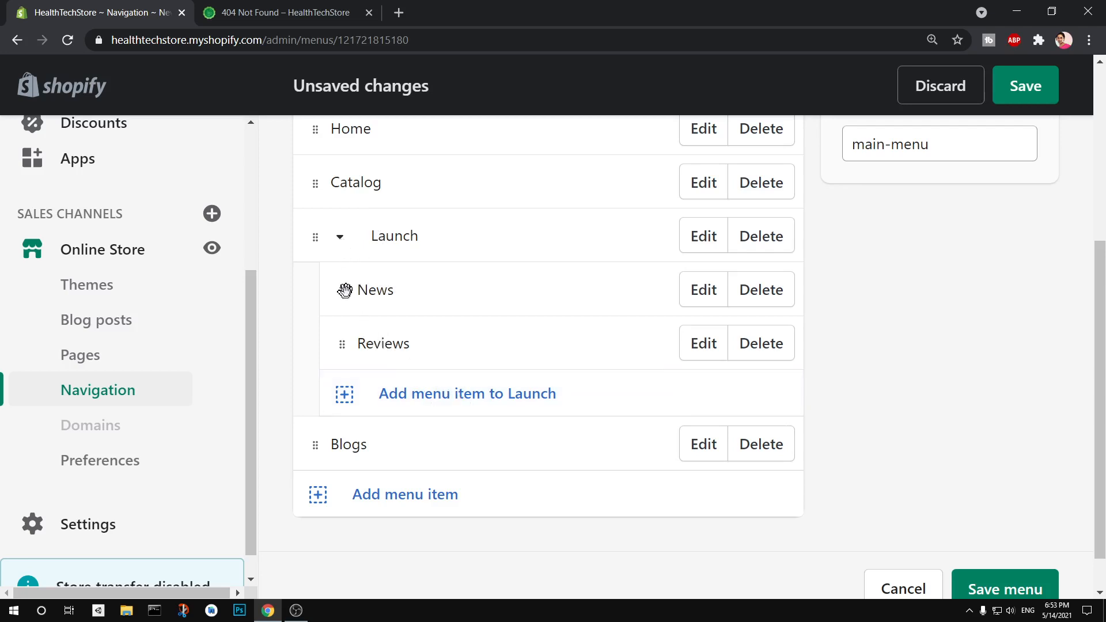
left_click_drag(344, 289, 383, 424)
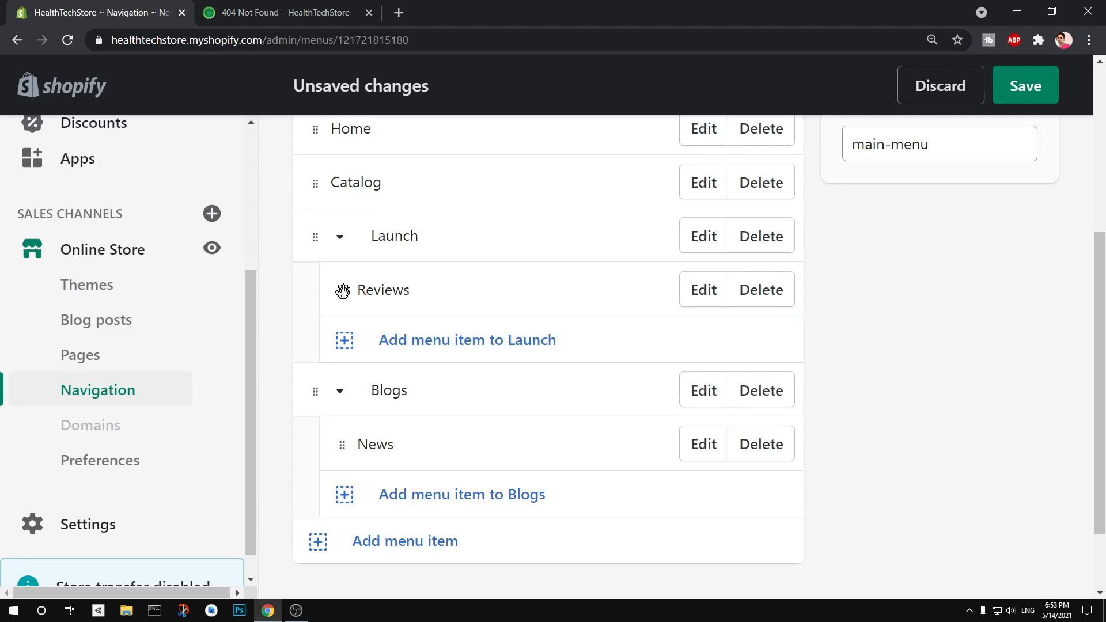
left_click_drag(342, 290, 361, 435)
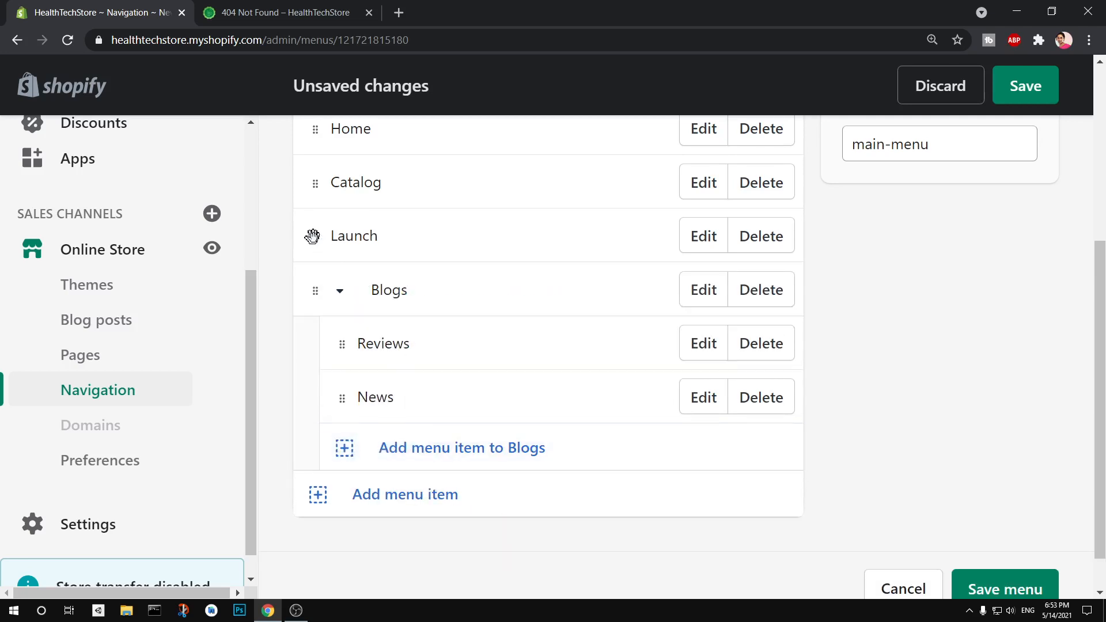
left_click_drag(312, 236, 368, 343)
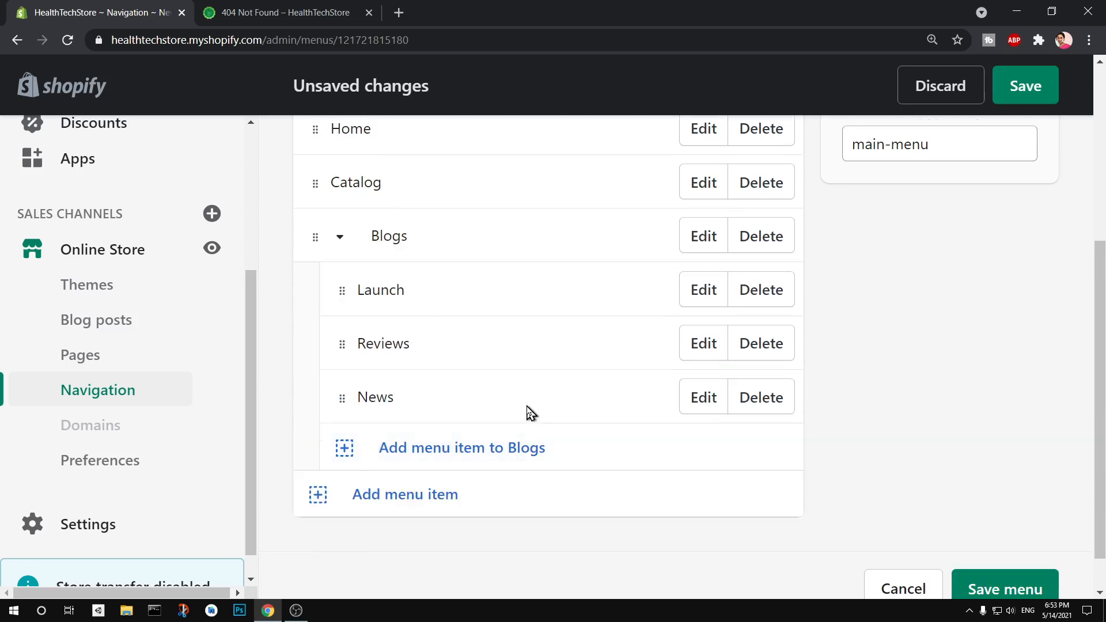
scroll(530, 414, "up", 5)
scroll(529, 414, "down", 6)
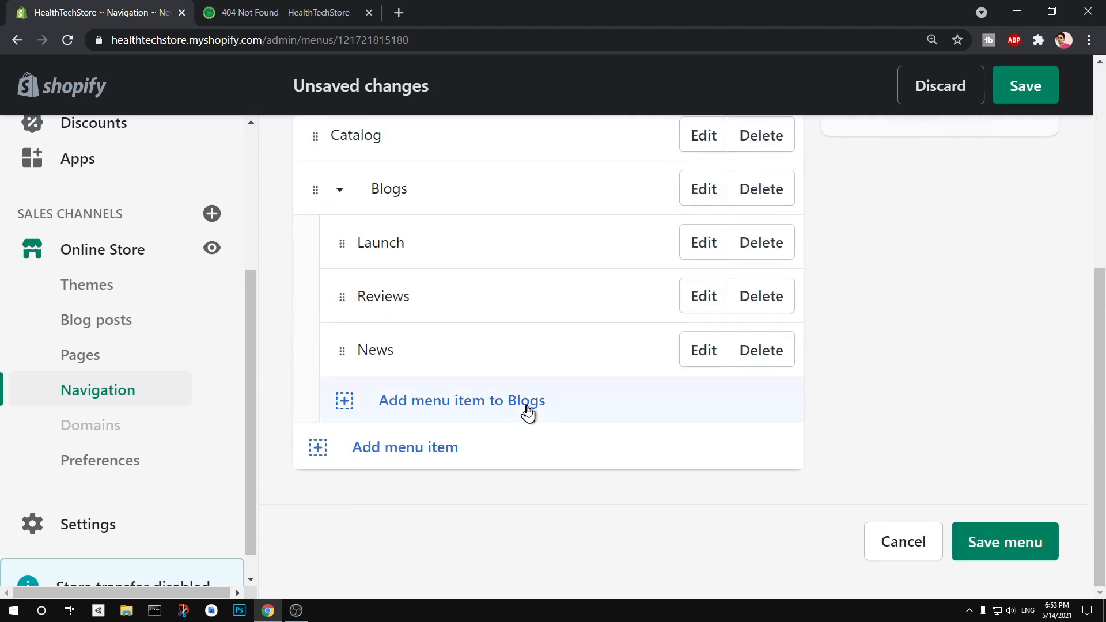
scroll(527, 411, "up", 6)
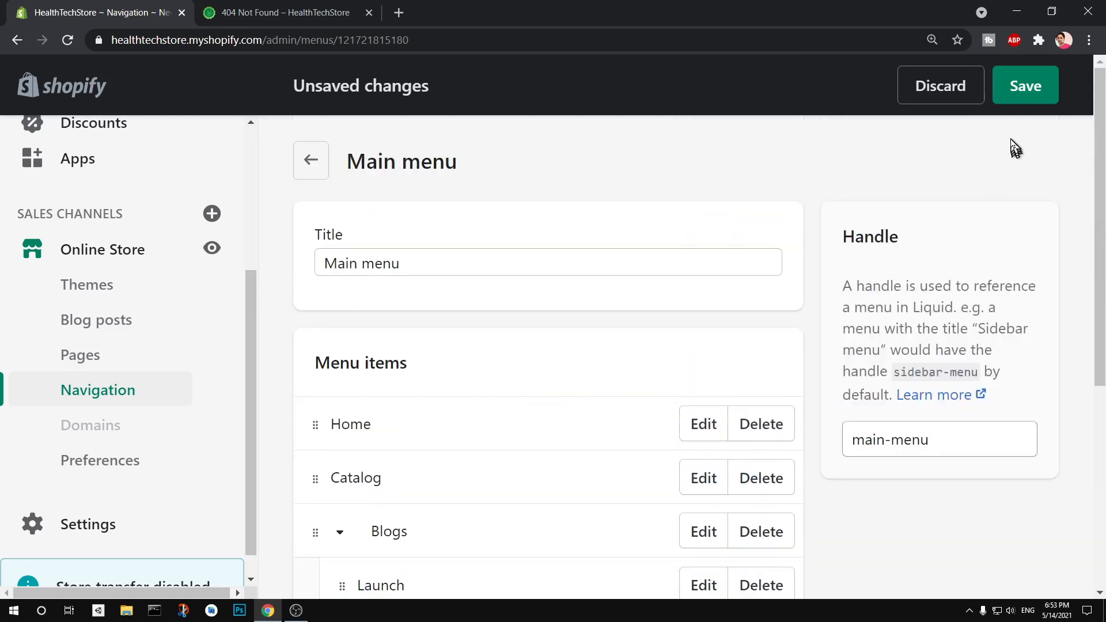
scroll(1002, 403, "down", 6)
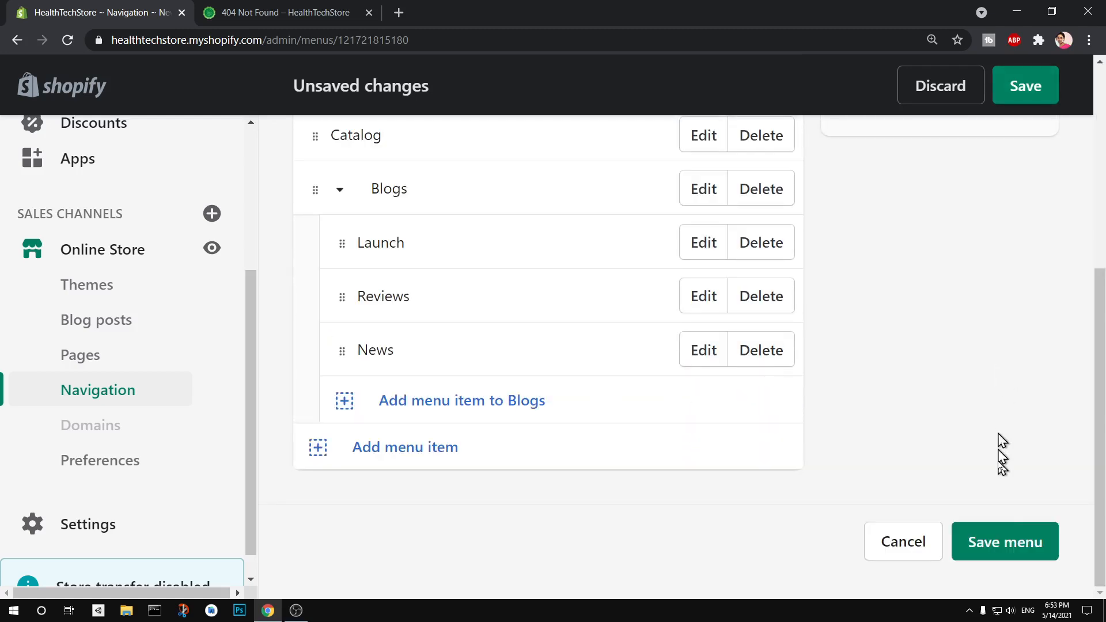
left_click(1007, 541)
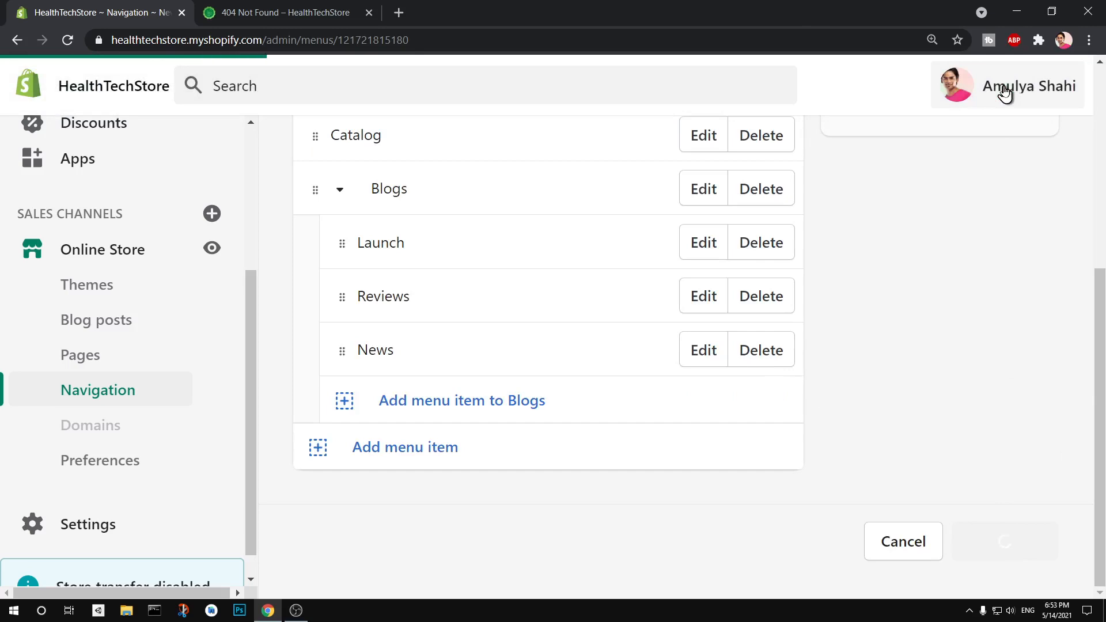
Refresh the live storefront, go to its home page, and check the links in the Blogs dropdown
left_click(317, 10)
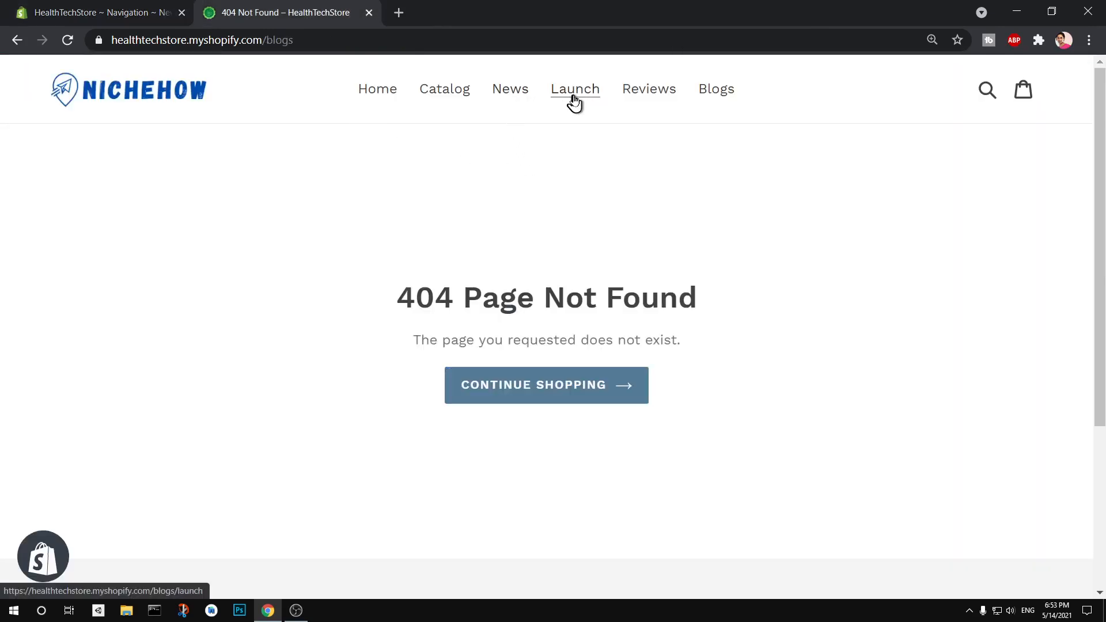
left_click(697, 98)
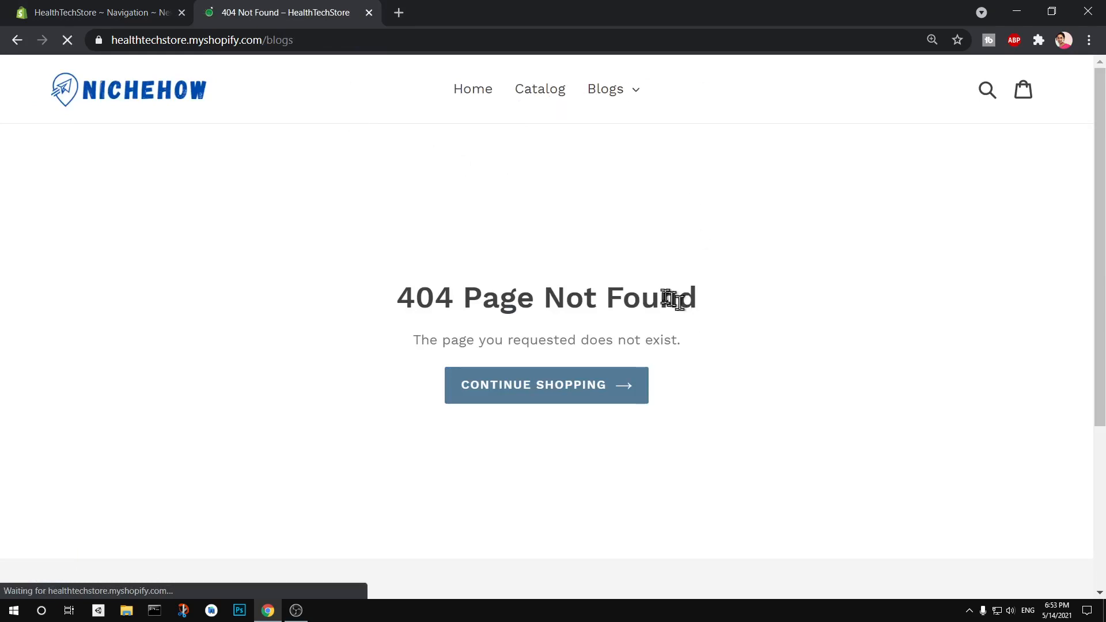
left_click(609, 94)
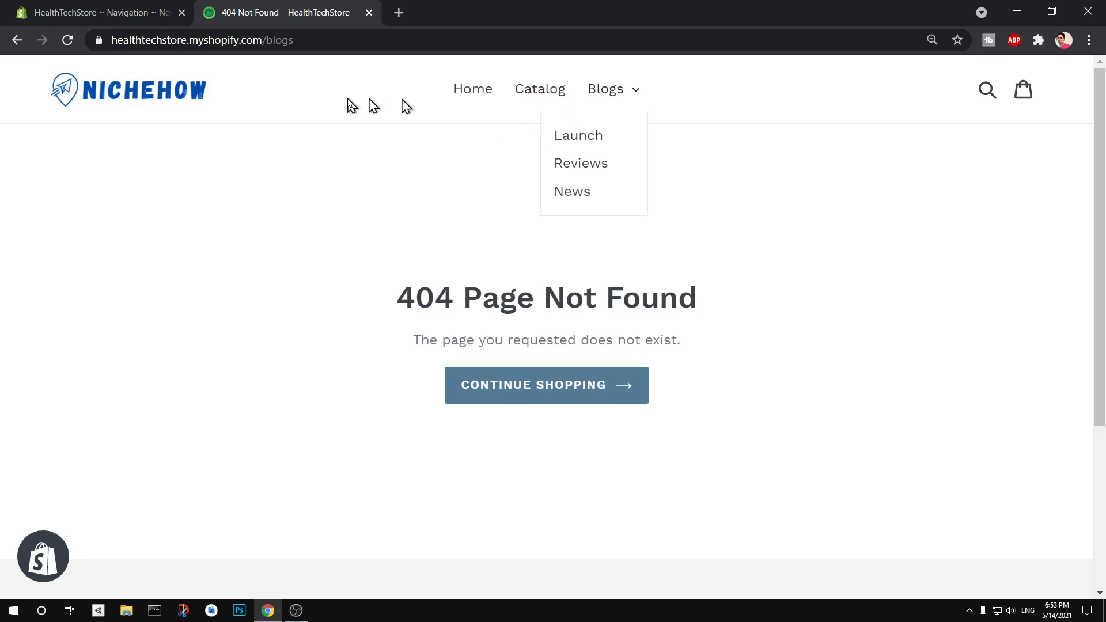
left_click(167, 98)
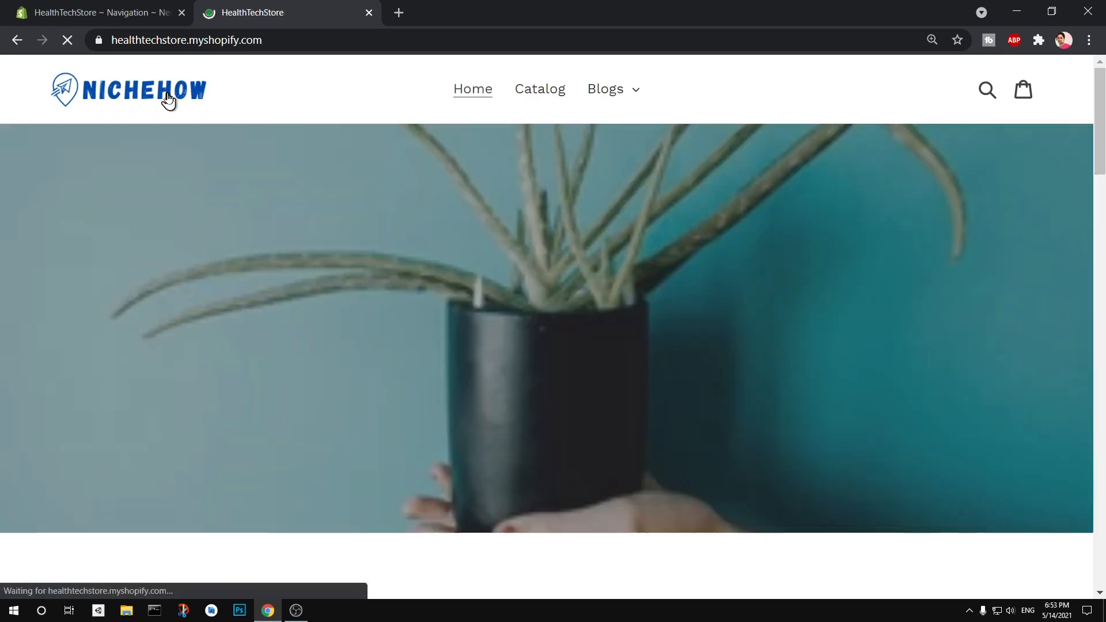
left_click(609, 97)
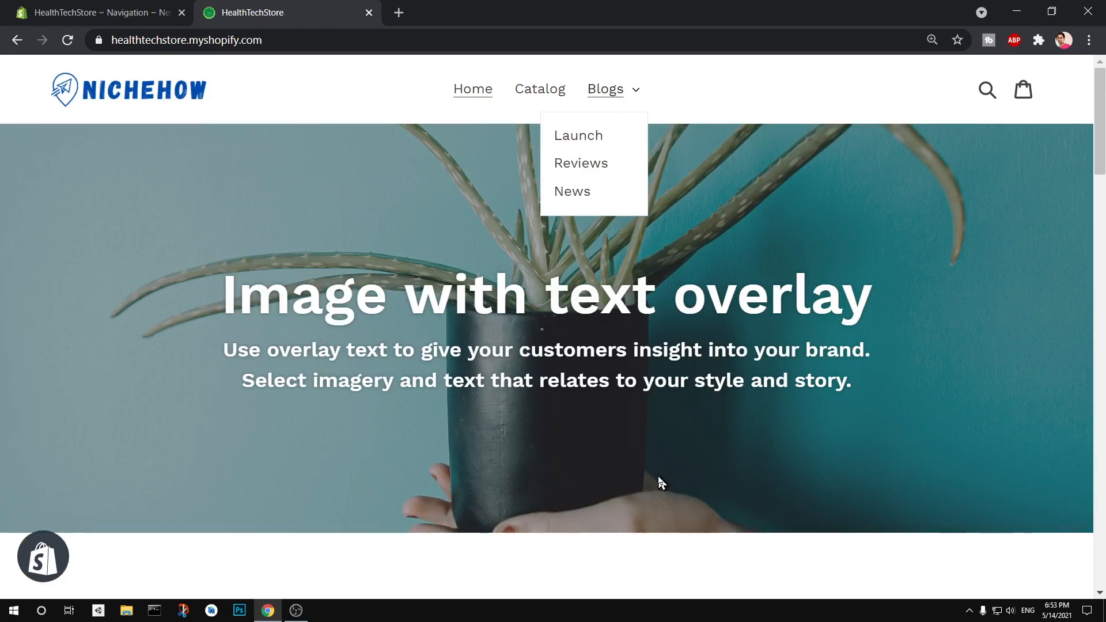
scroll(658, 476, "down", 20)
scroll(658, 476, "up", 20)
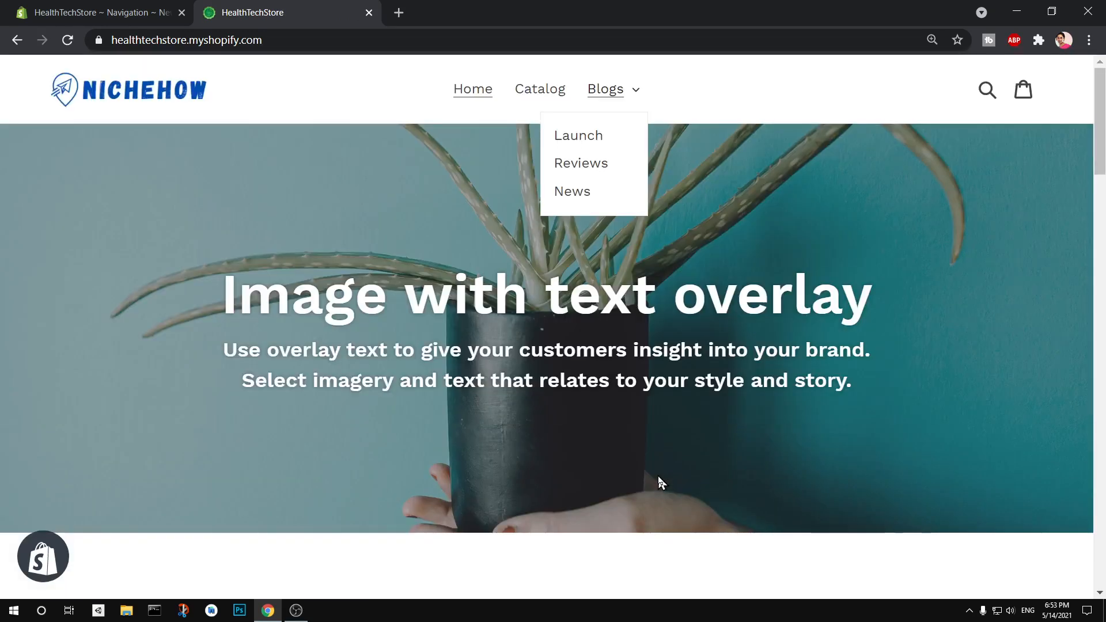
View the Launch blog from the storefront's Blogs dropdown, and open the Reviews blog
left_click(584, 134)
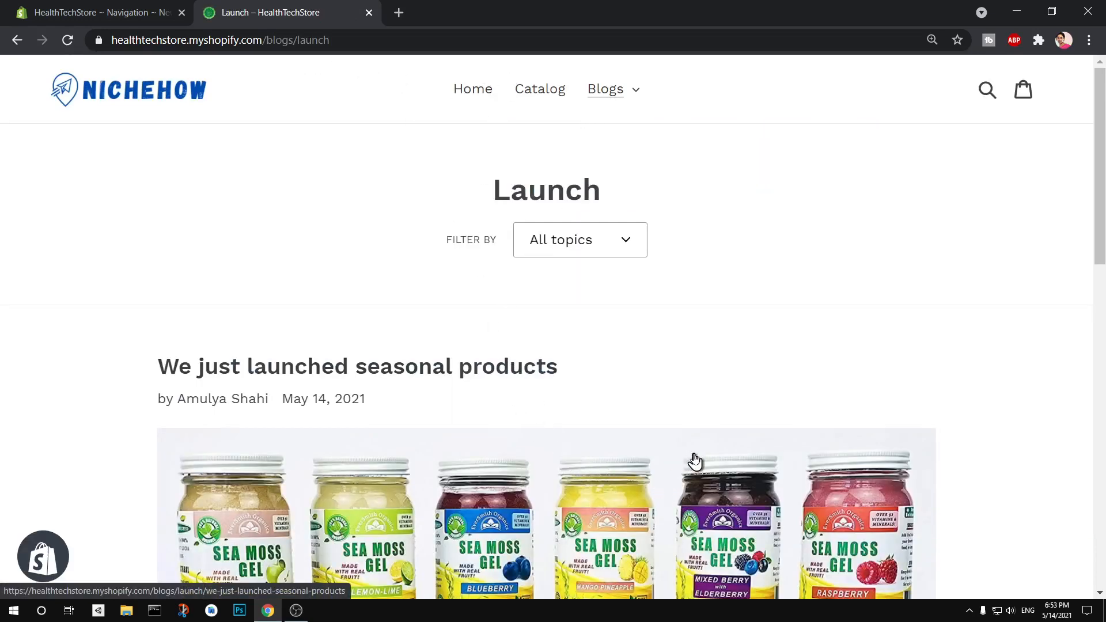
scroll(694, 460, "down", 12)
scroll(694, 460, "up", 12)
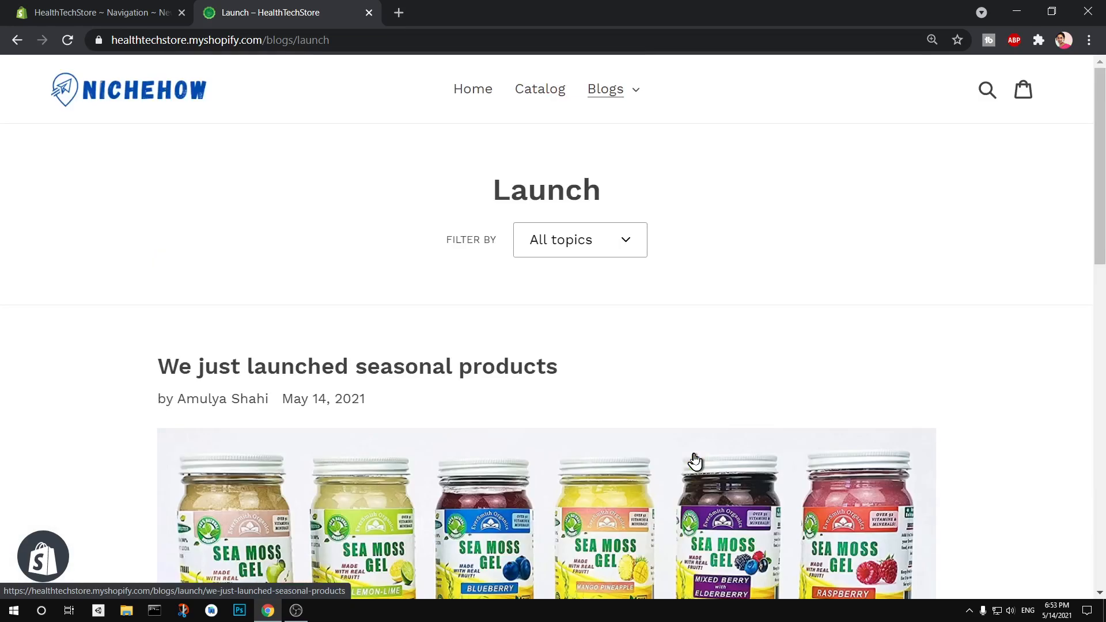
left_click(627, 102)
left_click(602, 178)
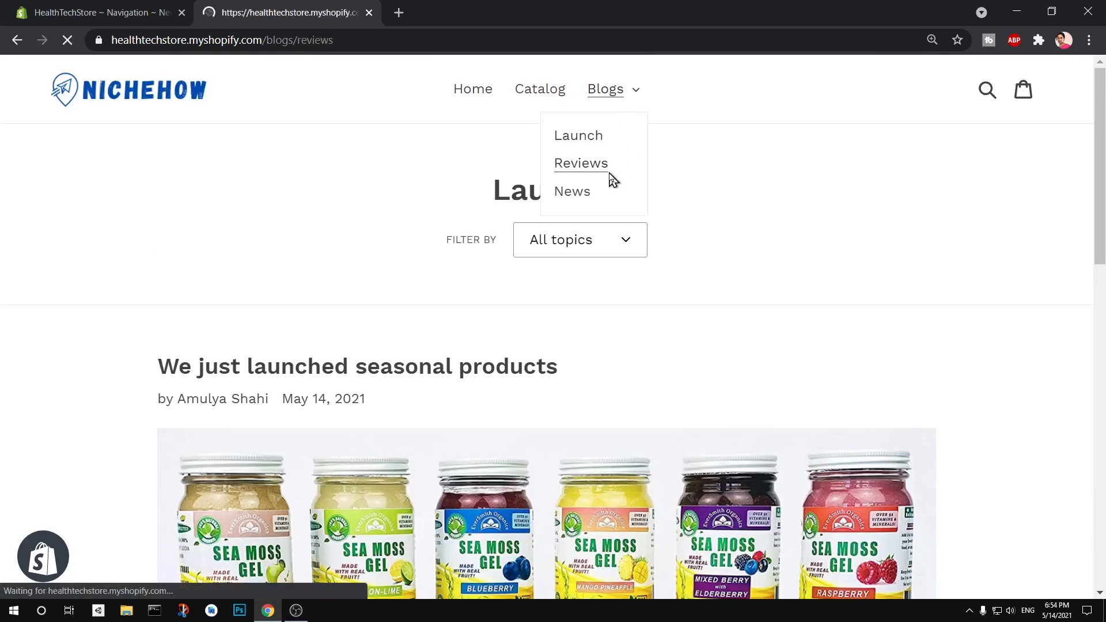
Open the News blog from the Blogs dropdown, and read its full post "Another blog post from shopify store"
left_click(628, 102)
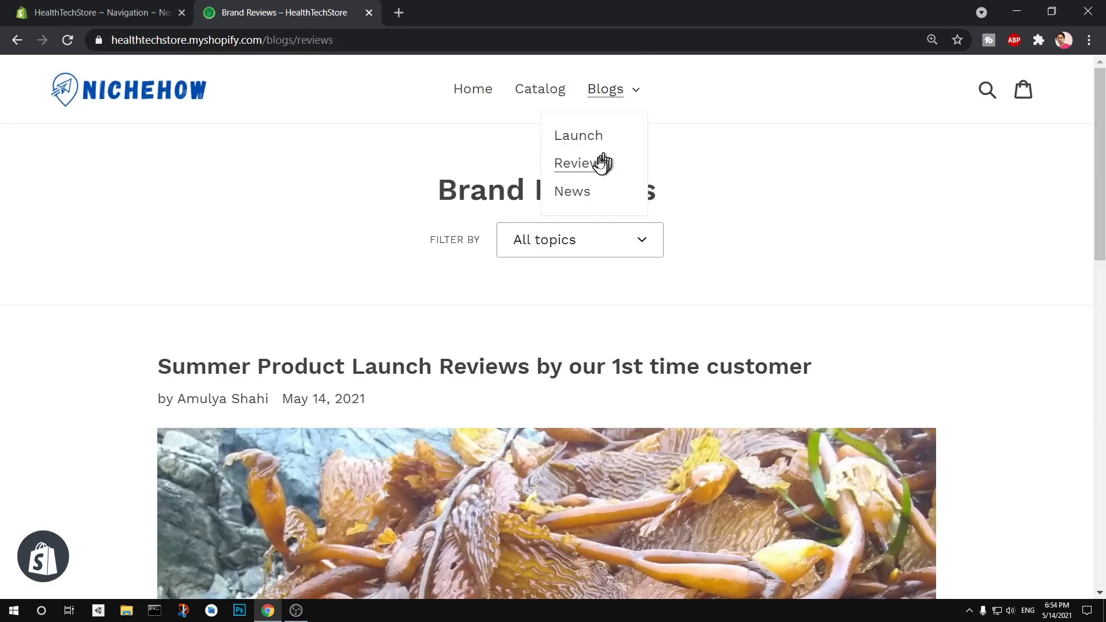
left_click(583, 192)
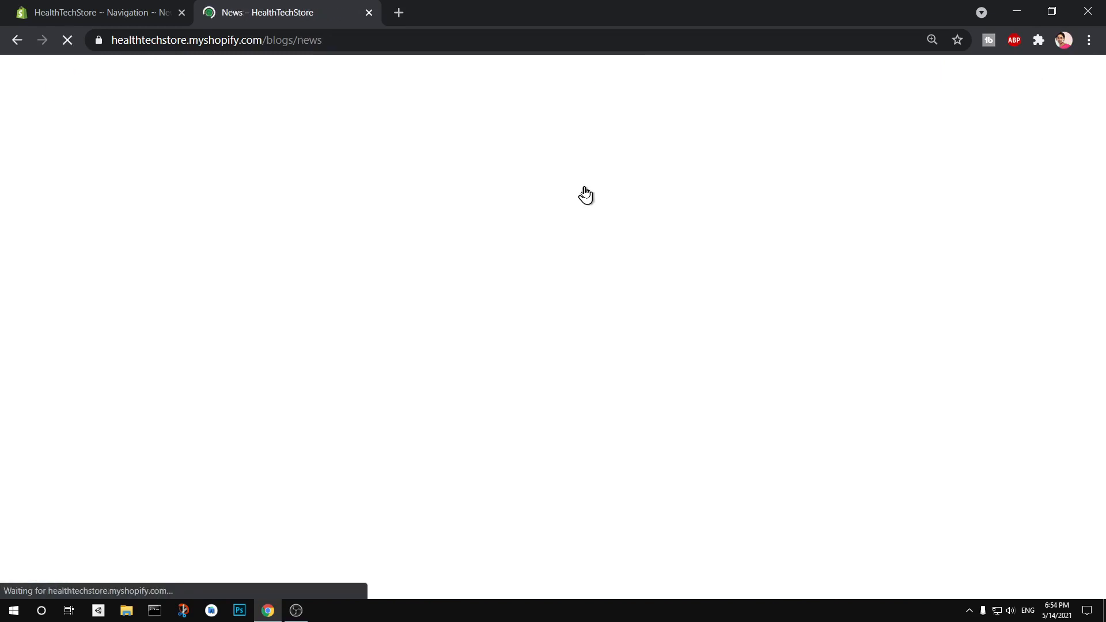
left_click_drag(502, 200, 657, 205)
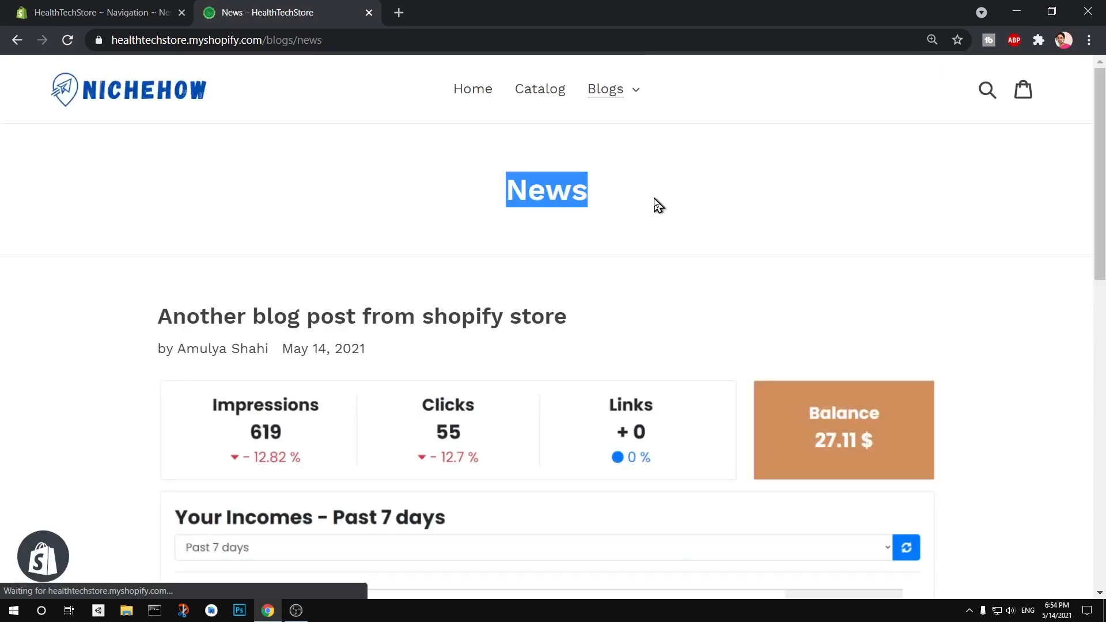
left_click(691, 207)
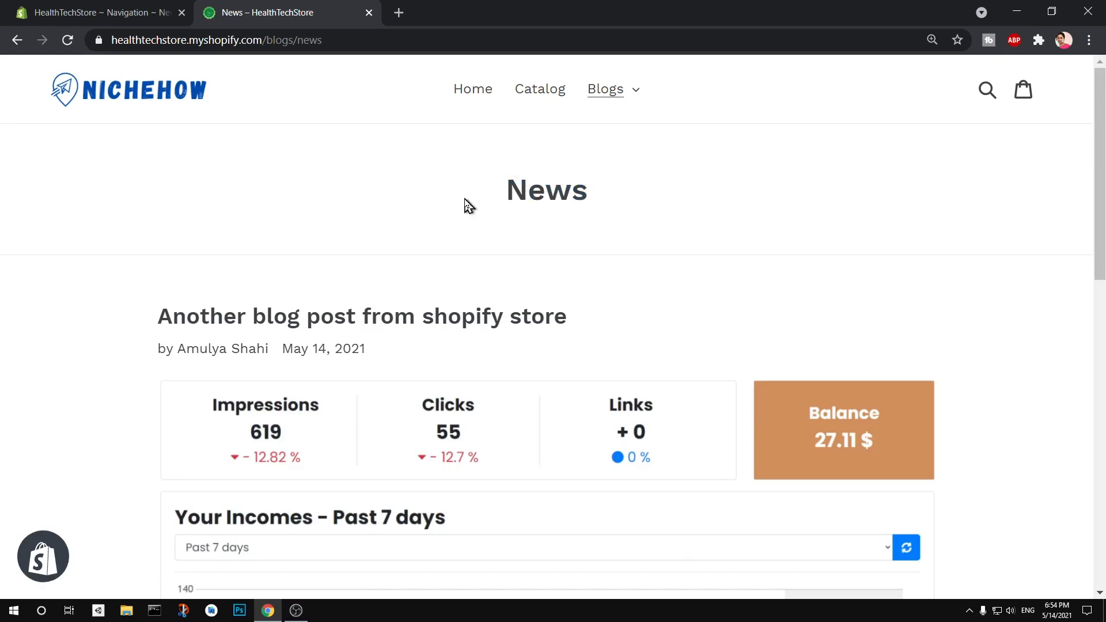
left_click_drag(466, 205, 610, 215)
scroll(715, 252, "down", 10)
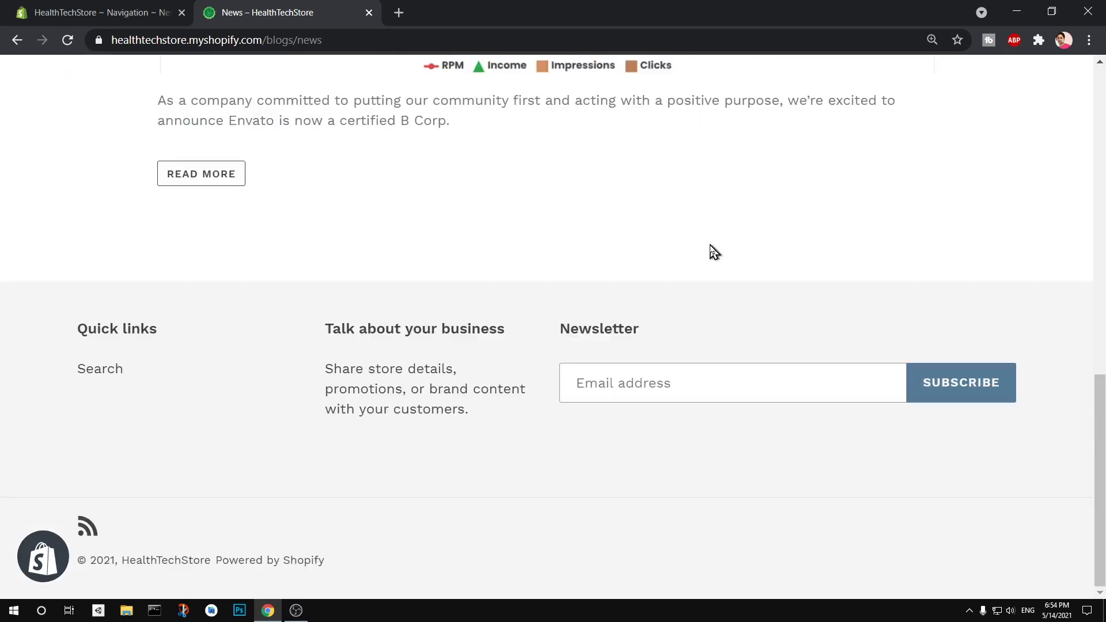
left_click(211, 176)
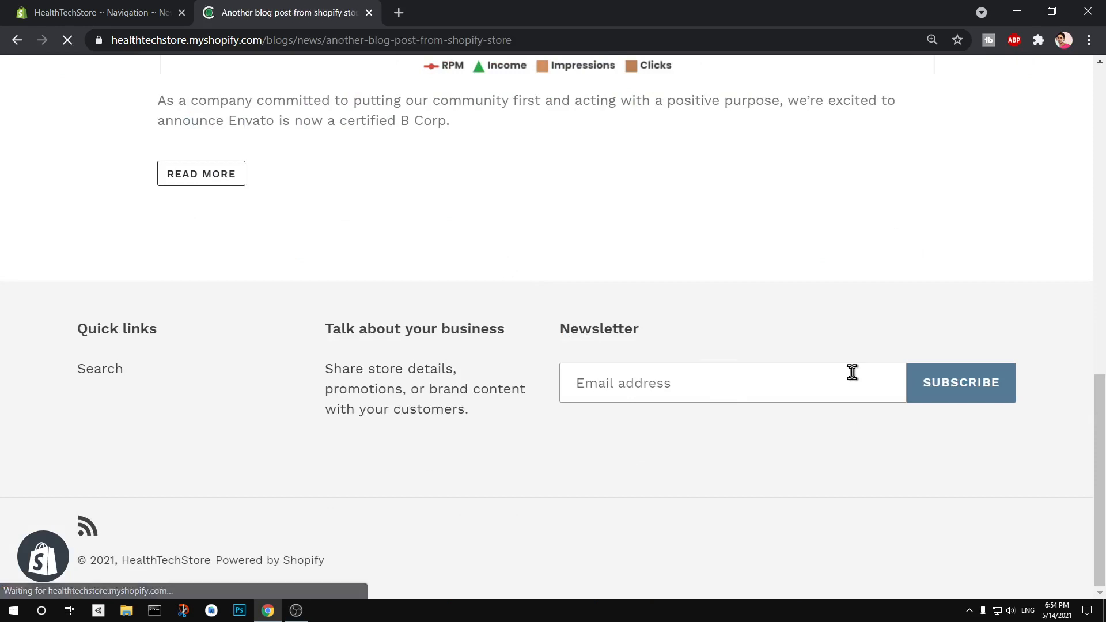
scroll(852, 372, "down", 15)
scroll(852, 372, "up", 15)
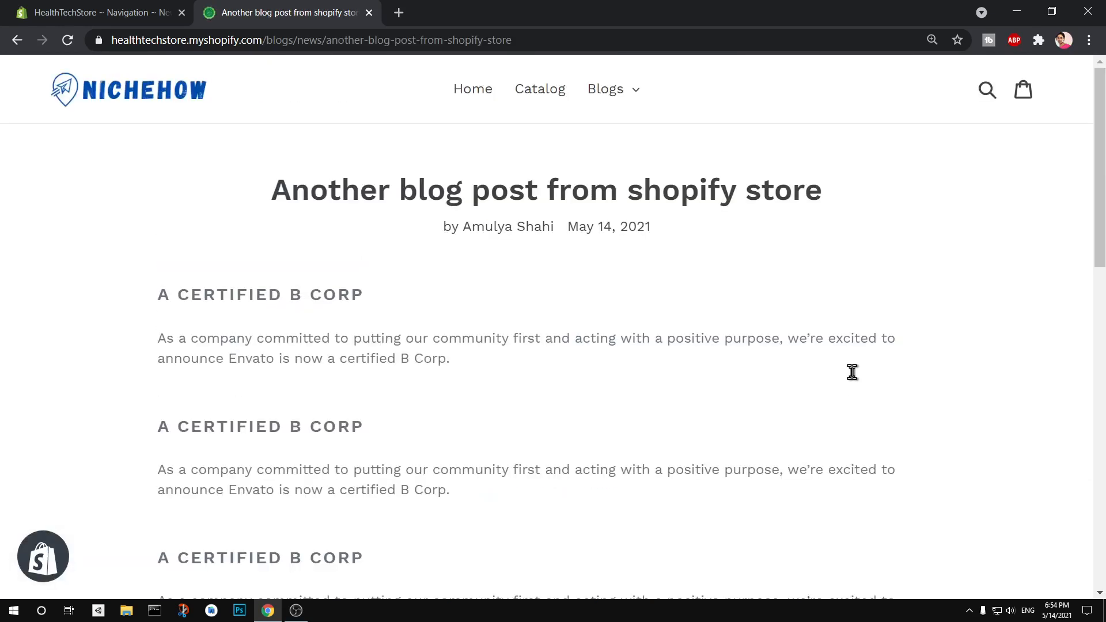
Return to the admin, open the blog management page from the blog posts list, and review the existing blogs
left_click(130, 2)
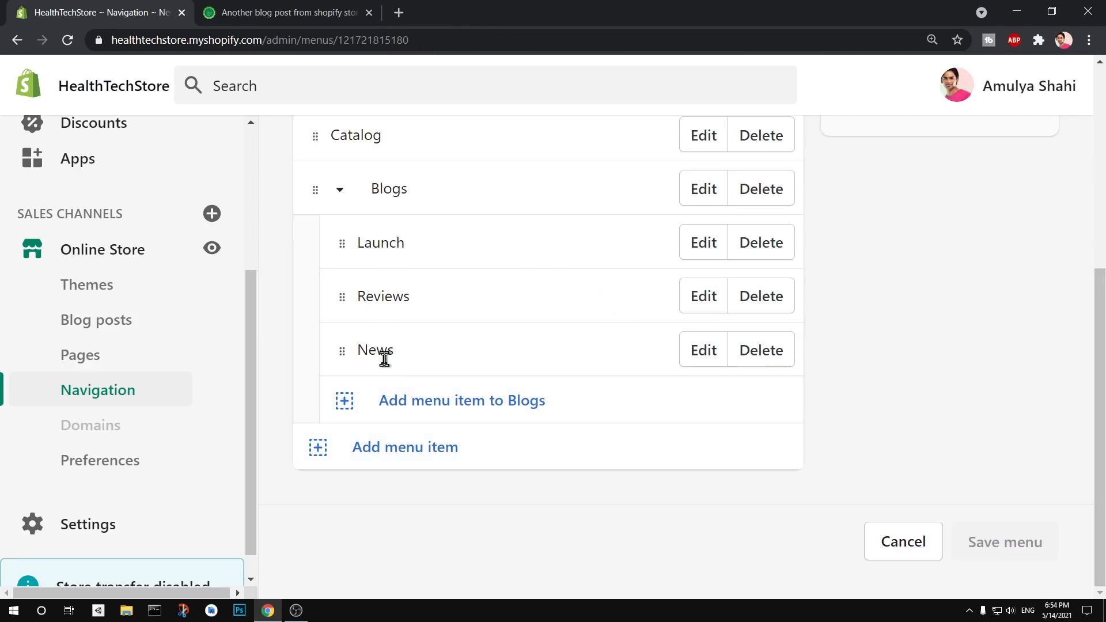
left_click(74, 328)
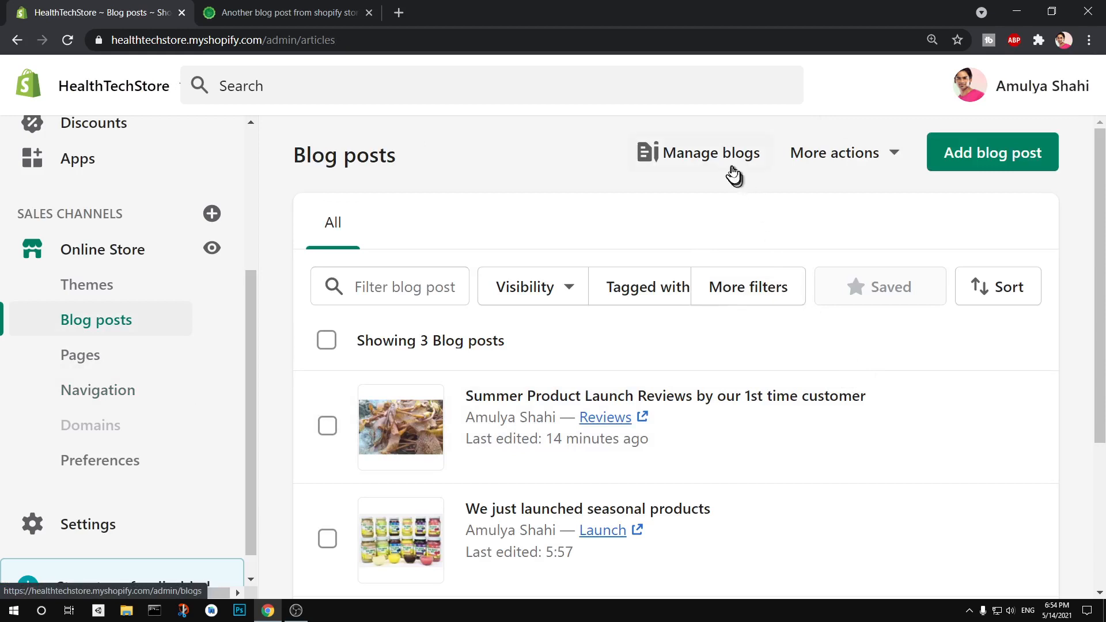
left_click(729, 167)
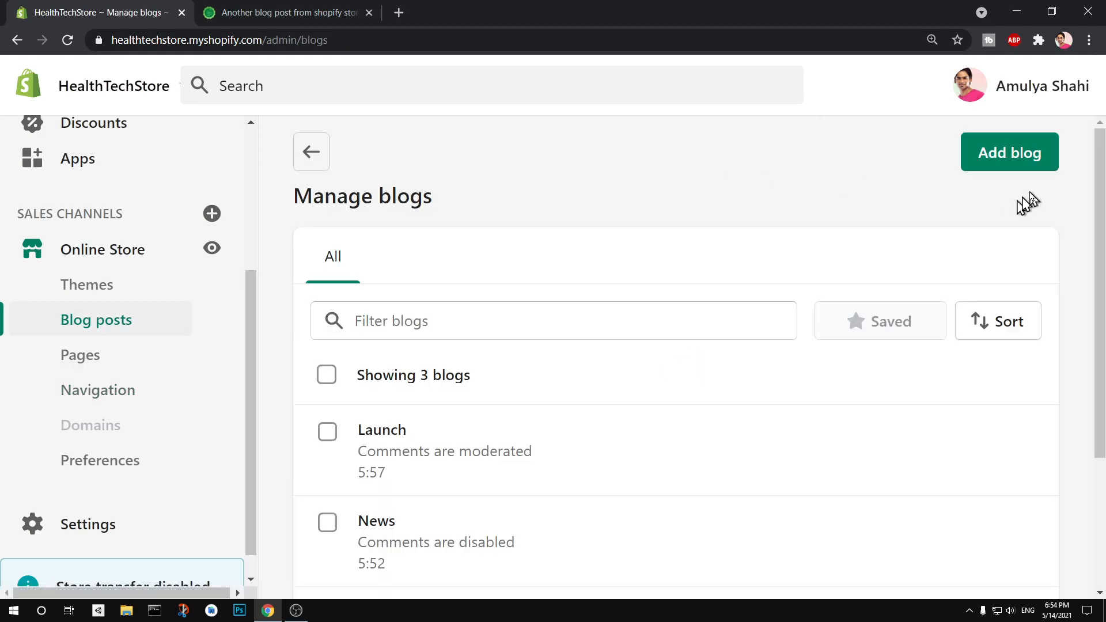
scroll(1104, 375, "down", 2)
left_click_drag(1104, 369, 1104, 406)
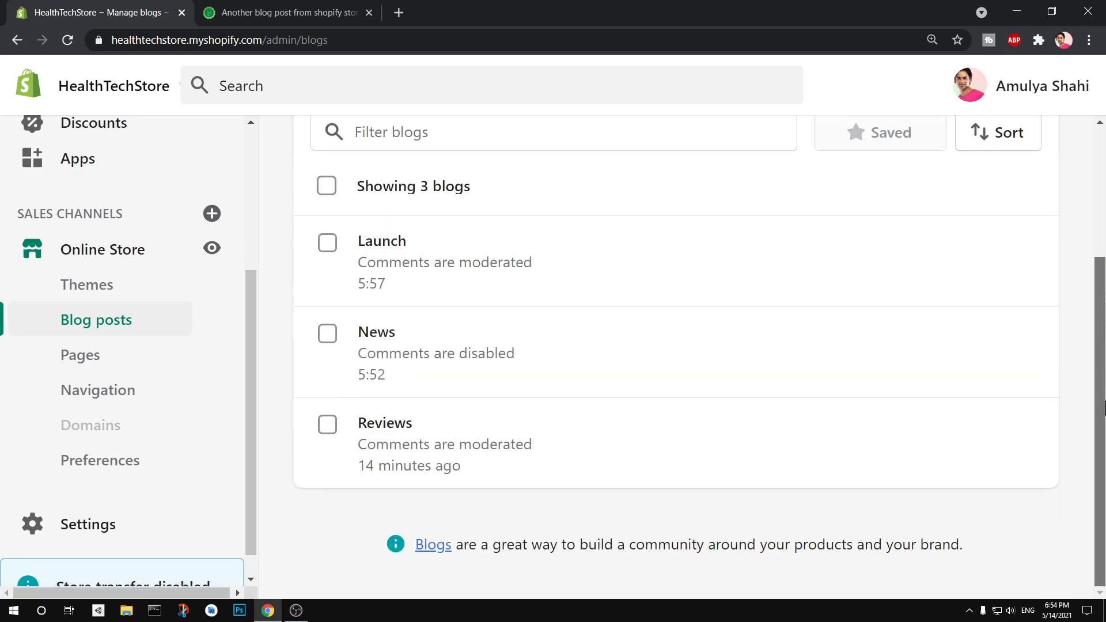
scroll(1104, 346, "up", 3)
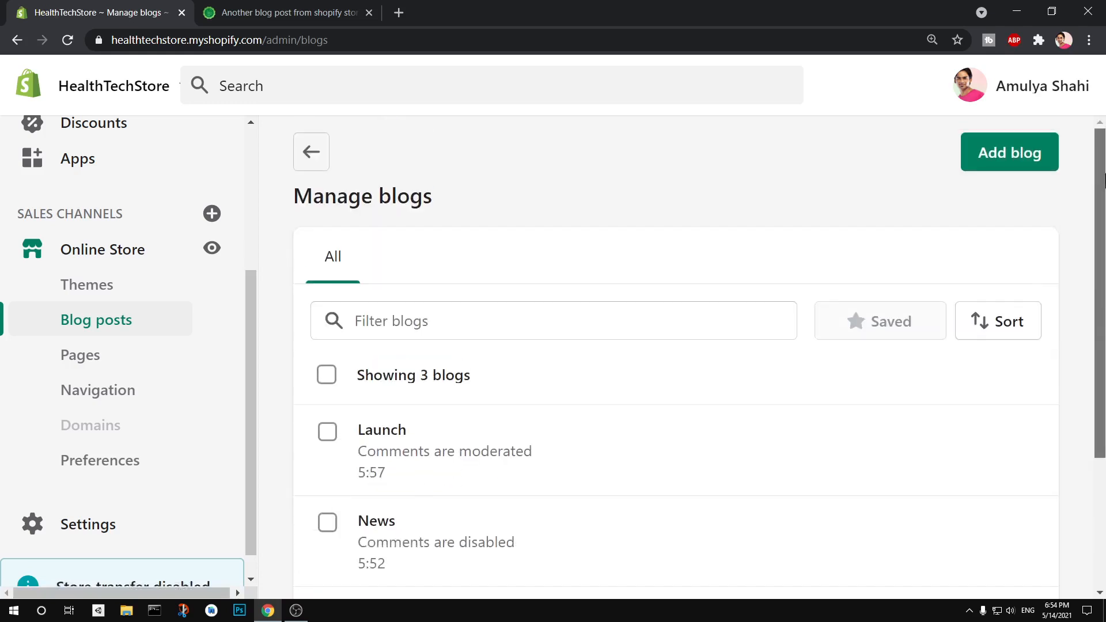
Start adding a new blog and give it the title "Seasonal Products"
left_click(976, 157)
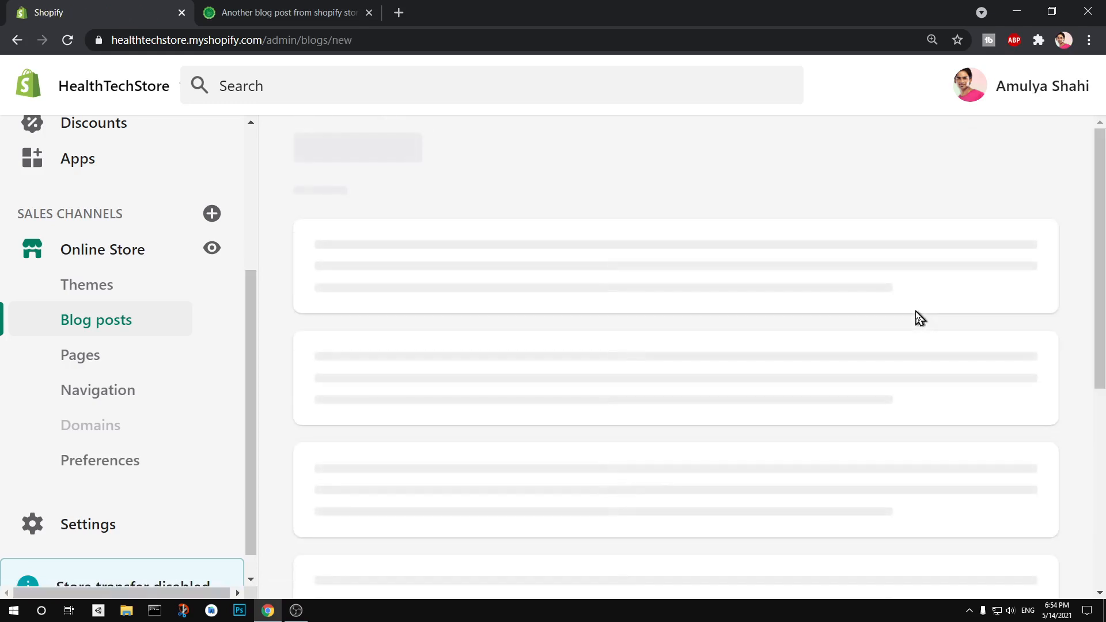
left_click(438, 341)
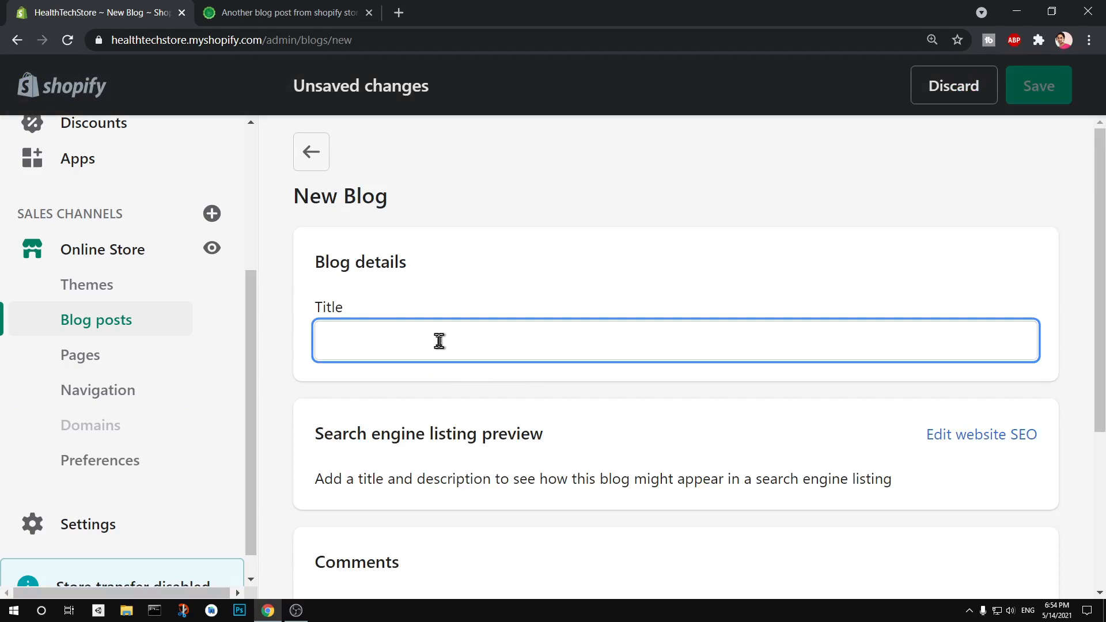
type("Re")
key("BackSpace")
key("BackSpace")
type("Se")
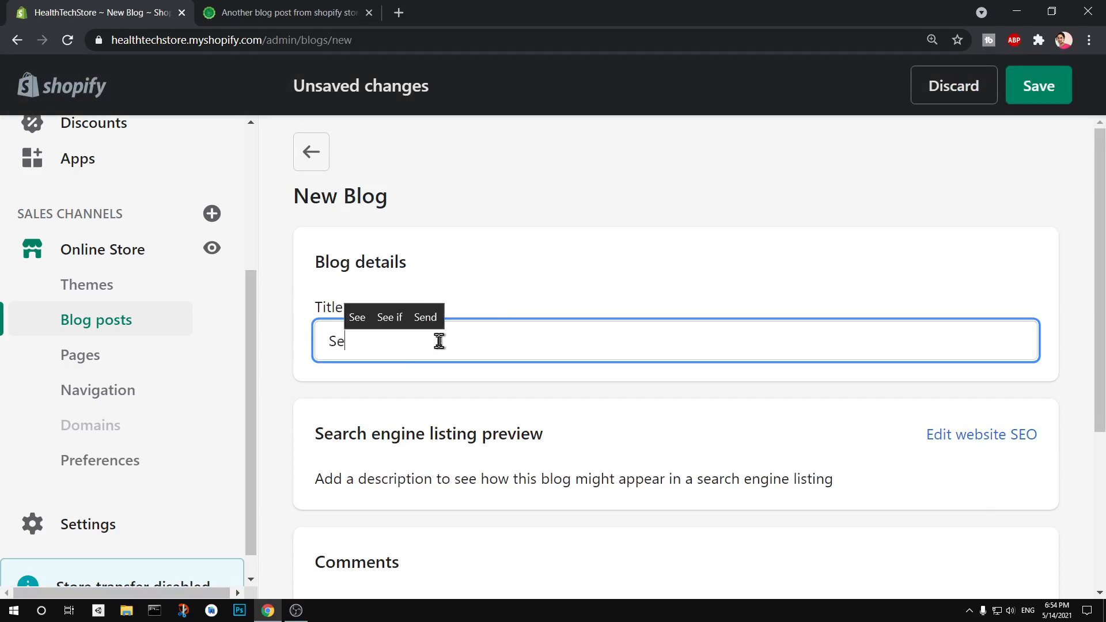
type("asonal ")
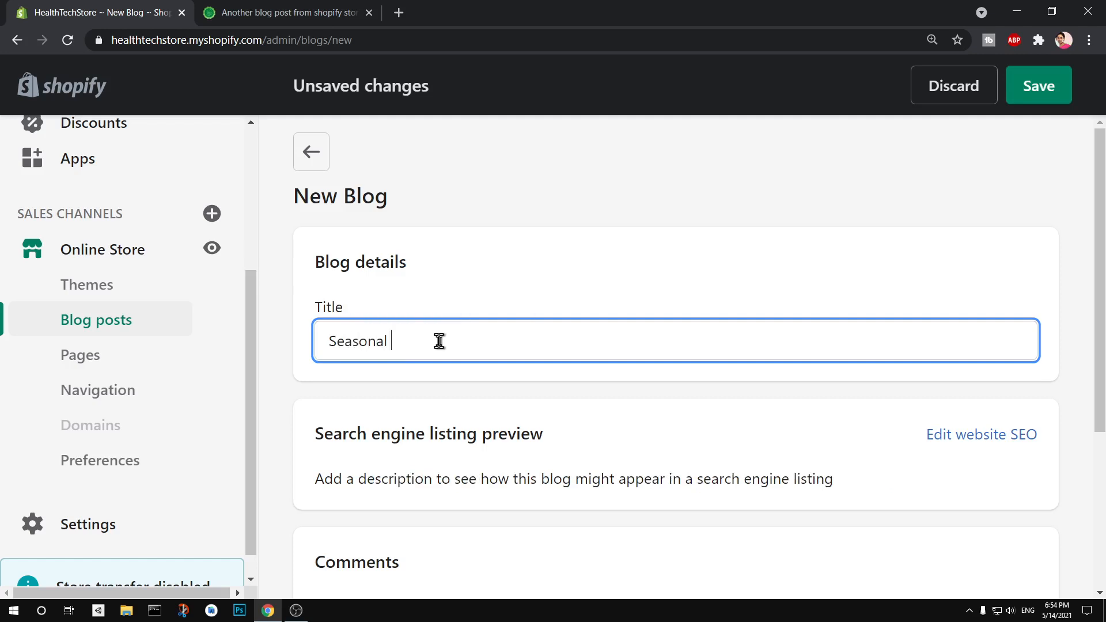
type("Products")
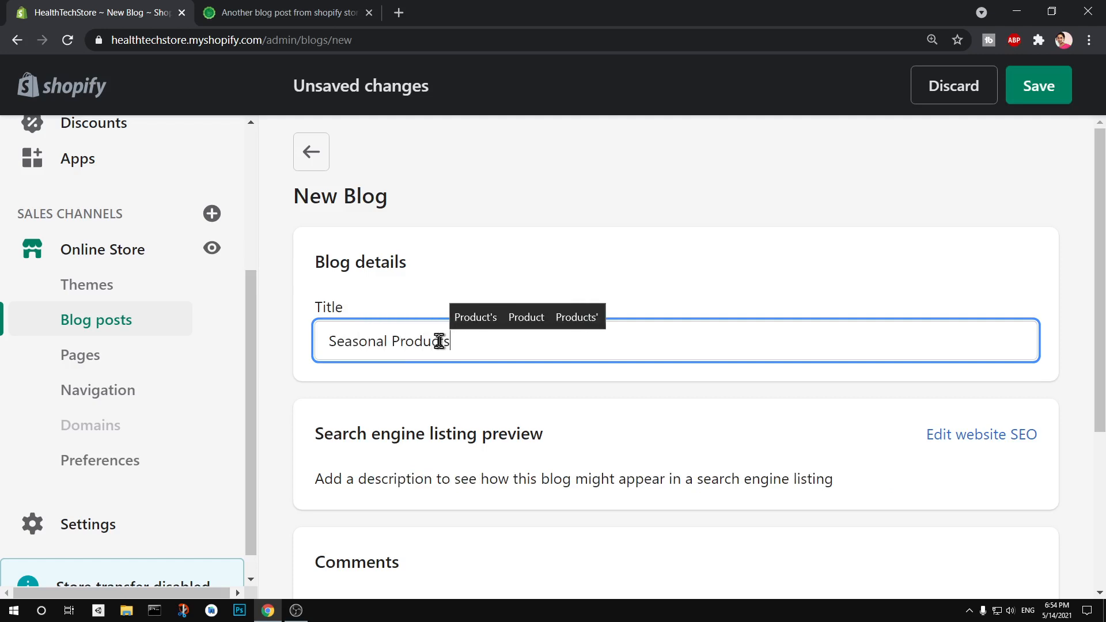
left_click(625, 247)
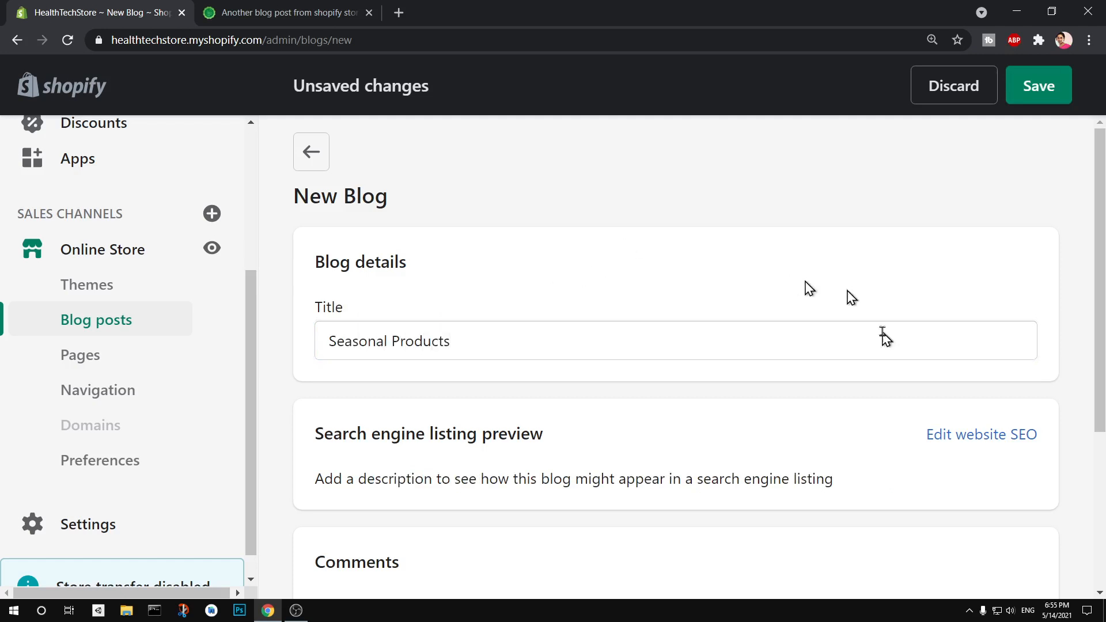
Open the new blog's website SEO fields for editing, and set its comments to allowed, pending moderation
left_click_drag(1101, 277, 1103, 343)
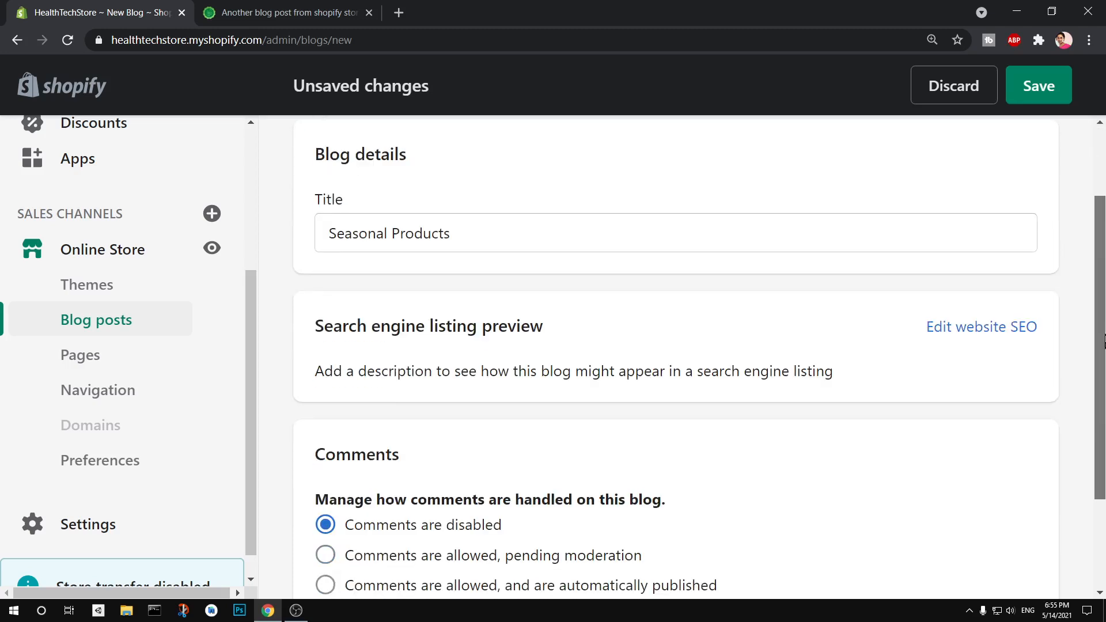
left_click(965, 333)
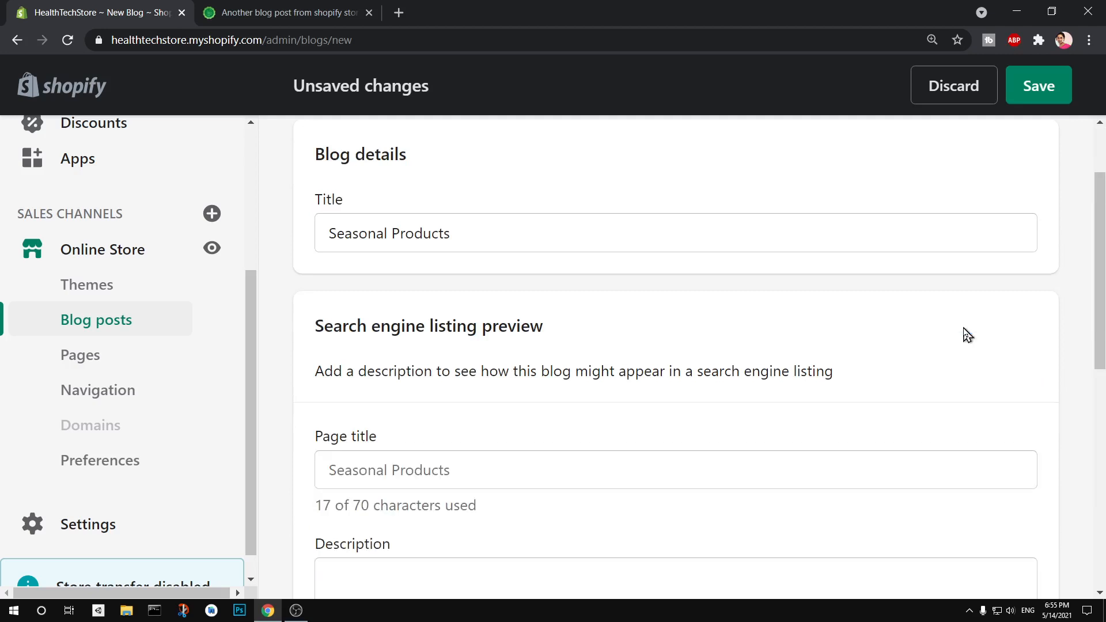
left_click_drag(1104, 296, 1105, 375)
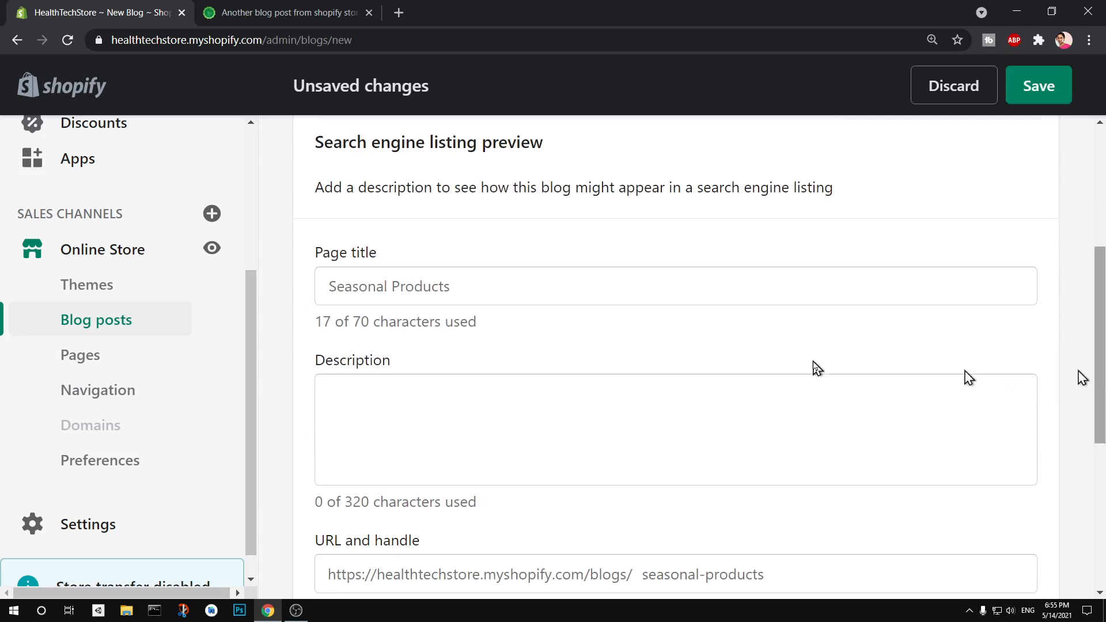
left_click(644, 574)
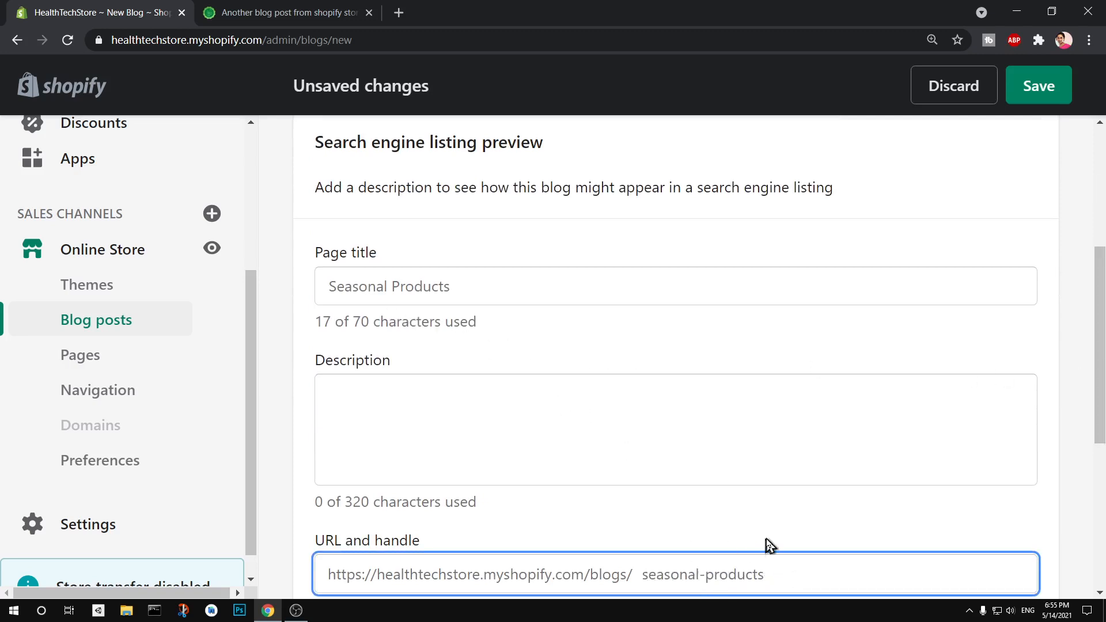
scroll(771, 545, "down", 5)
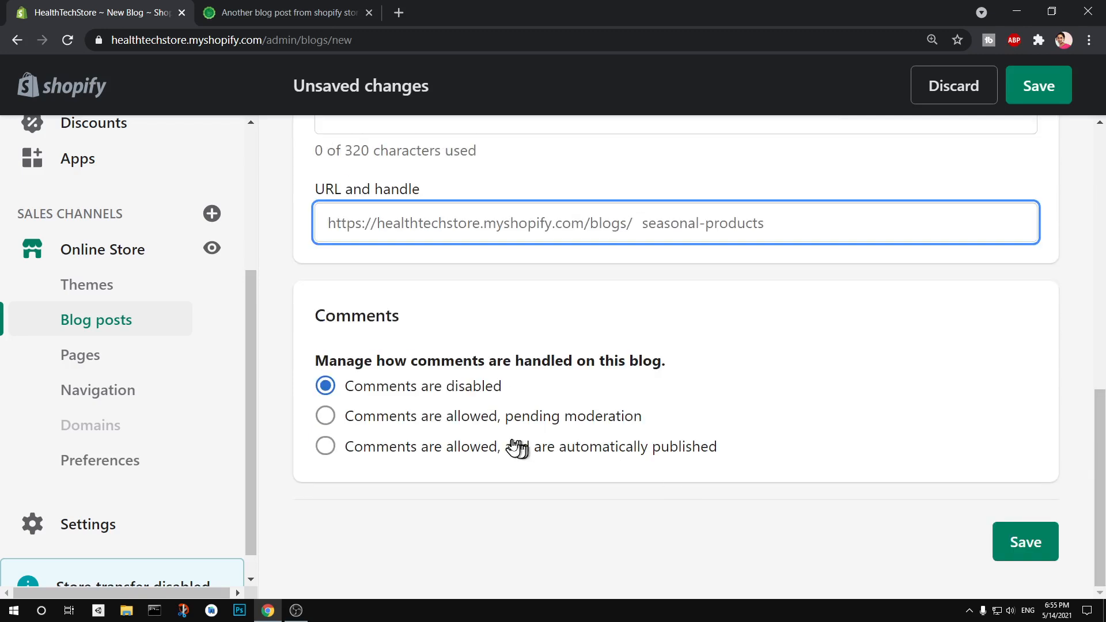
left_click(480, 427)
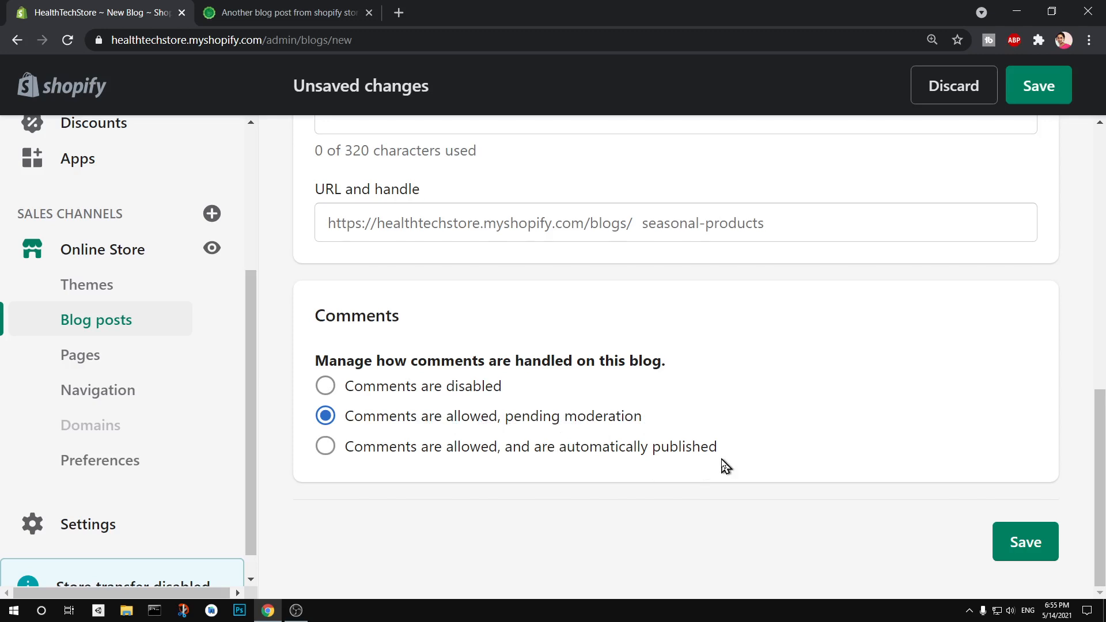
Begin the search engine listing description with "Here we write about our seasonal products"
left_click(649, 226)
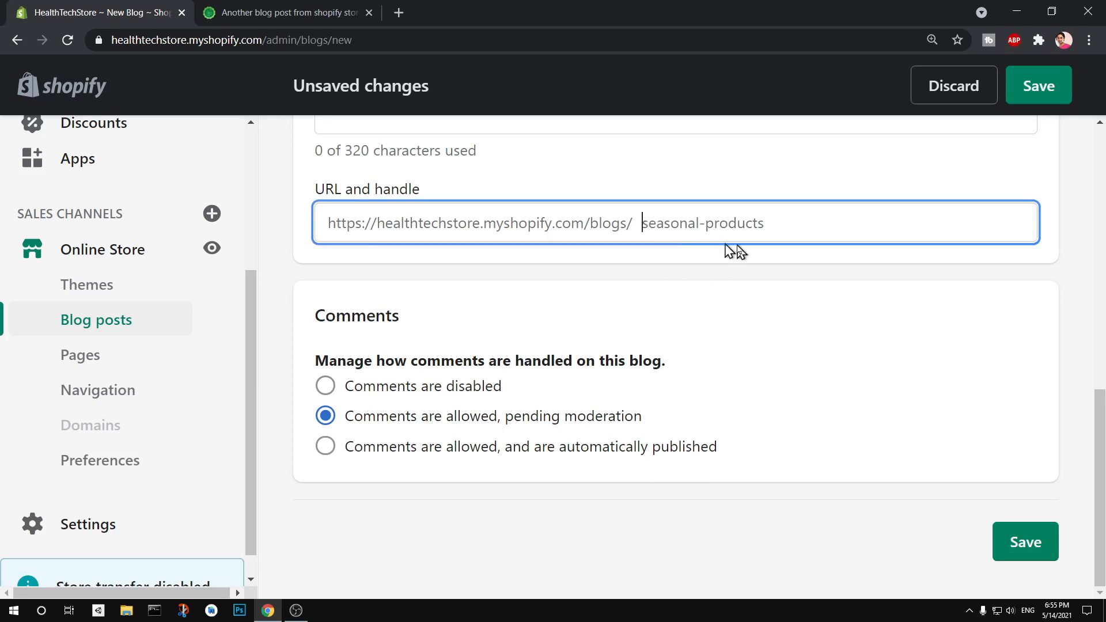
left_click_drag(1104, 418, 1104, 299)
left_click(414, 280)
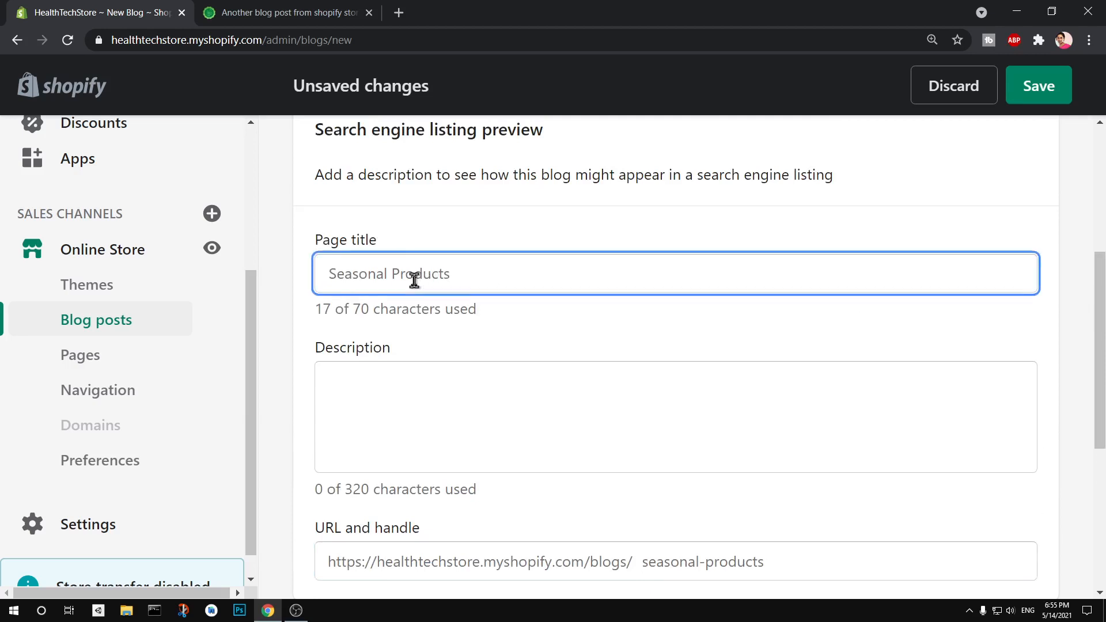
left_click(455, 377)
type("Here ")
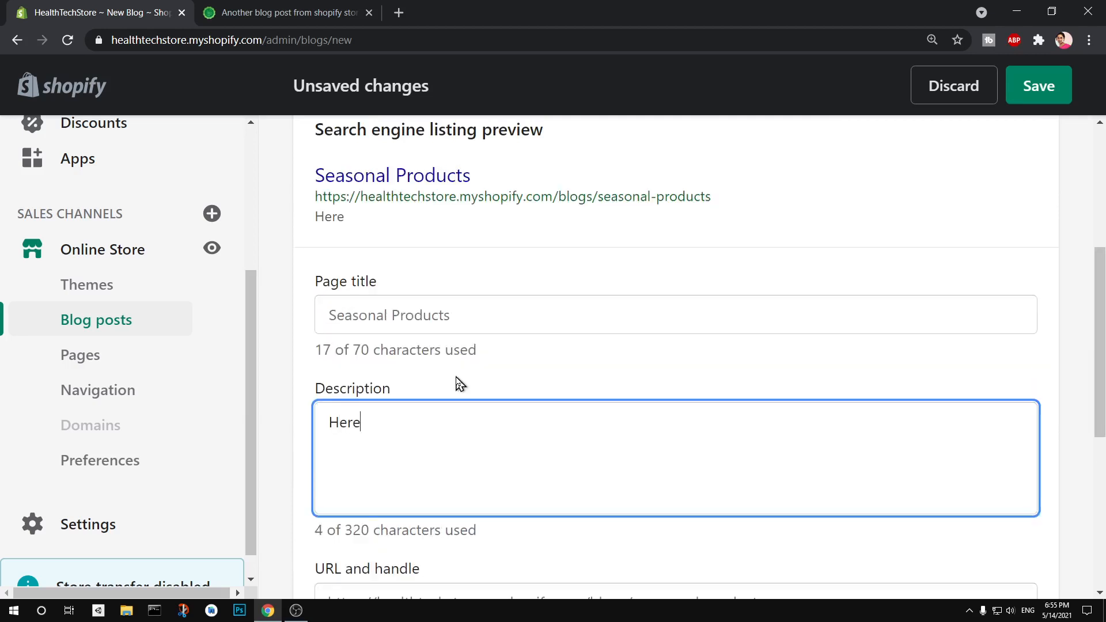
type("we ")
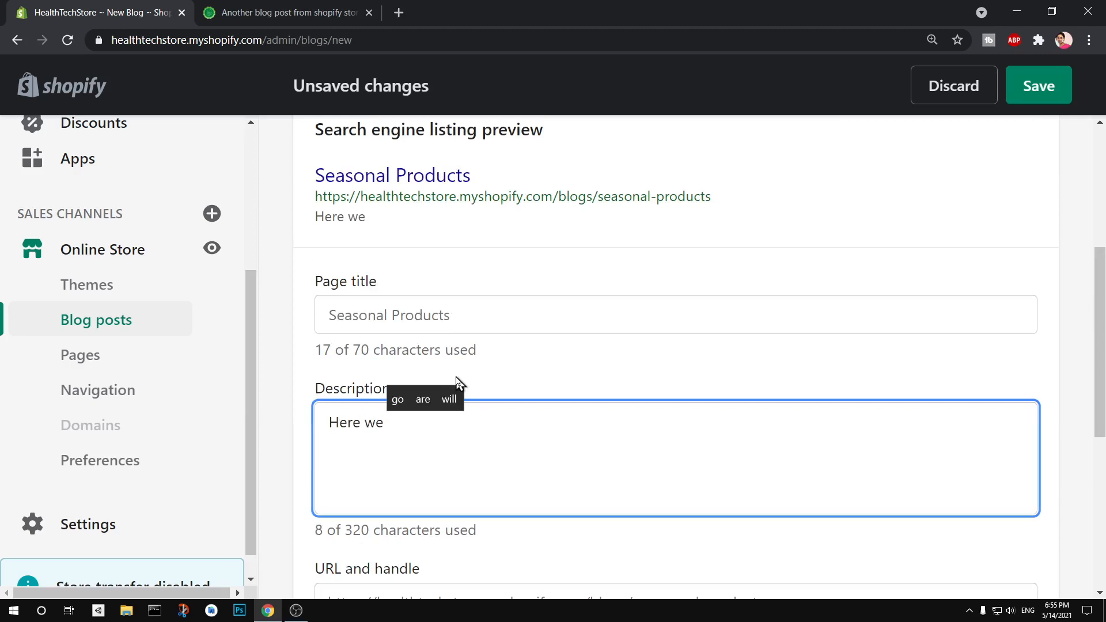
type("pu")
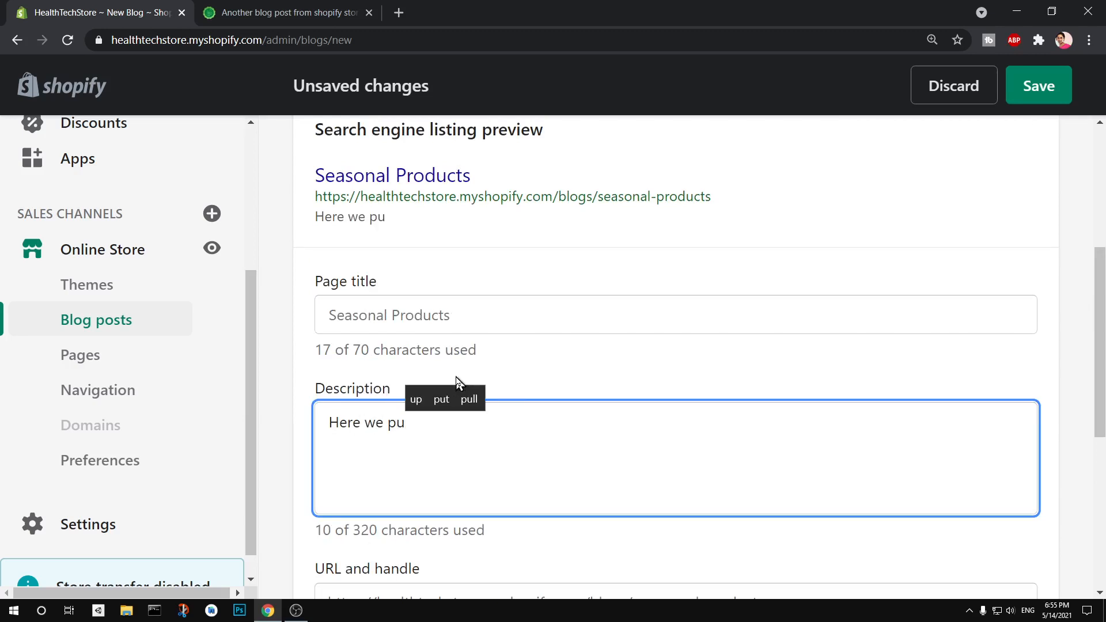
key("BackSpace")
key("BackSpace")
type("wr")
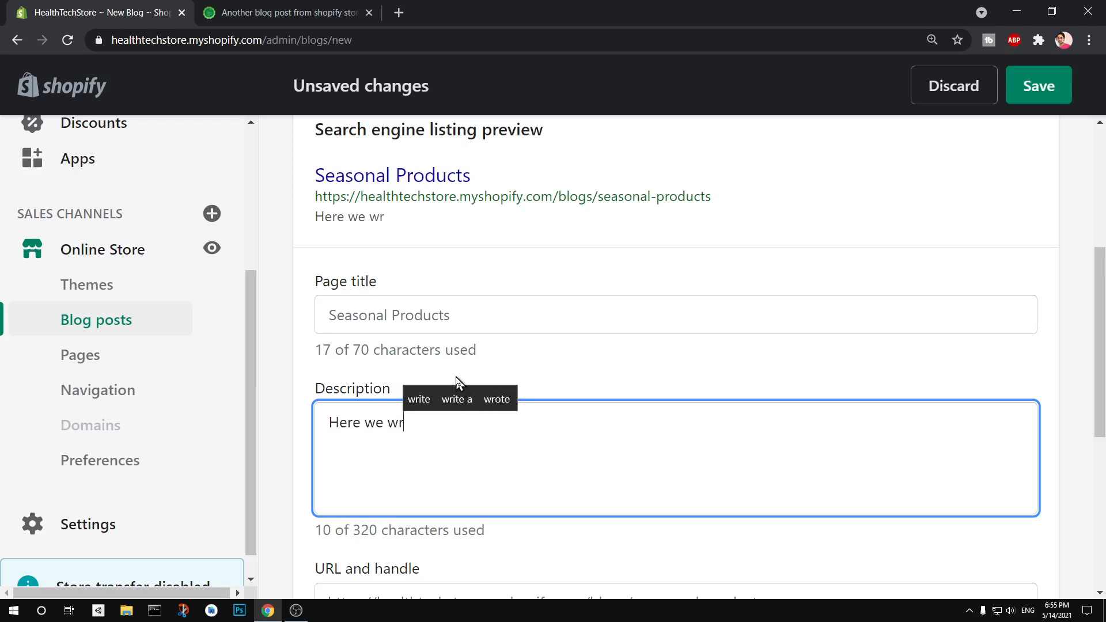
type("ite aoubt")
key("BackSpace")
key("BackSpace")
key("BackSpace")
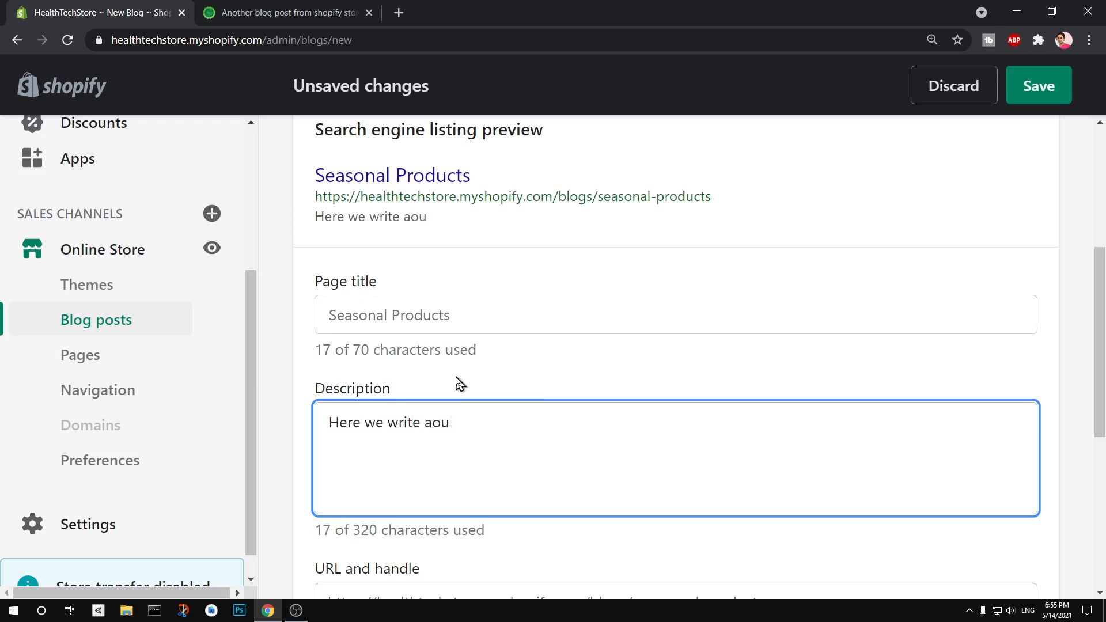
type("our ")
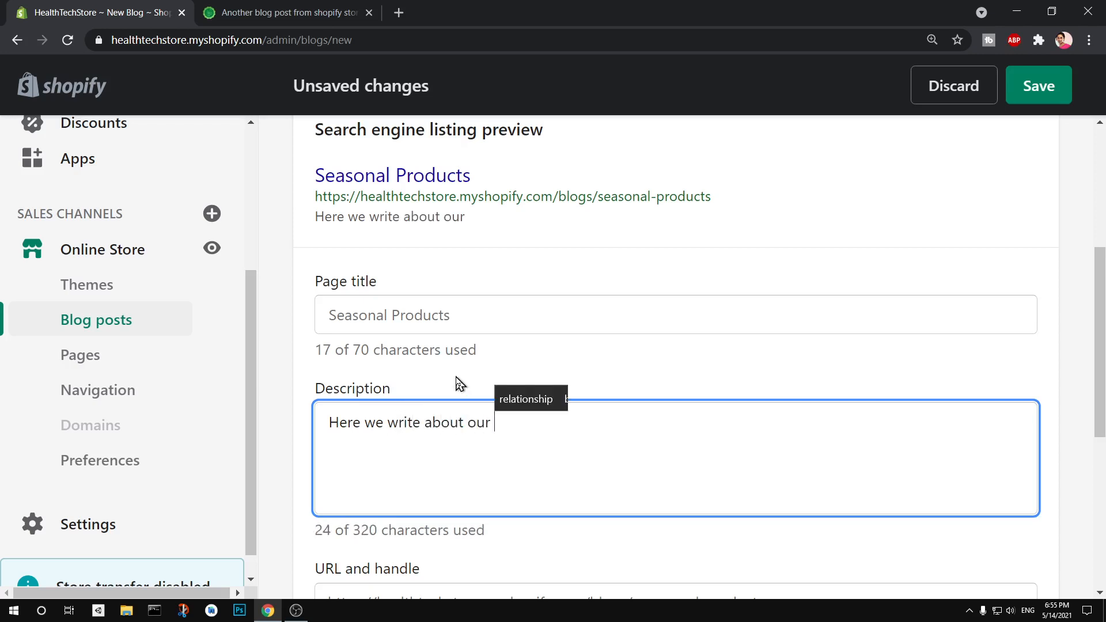
type("seasonal ")
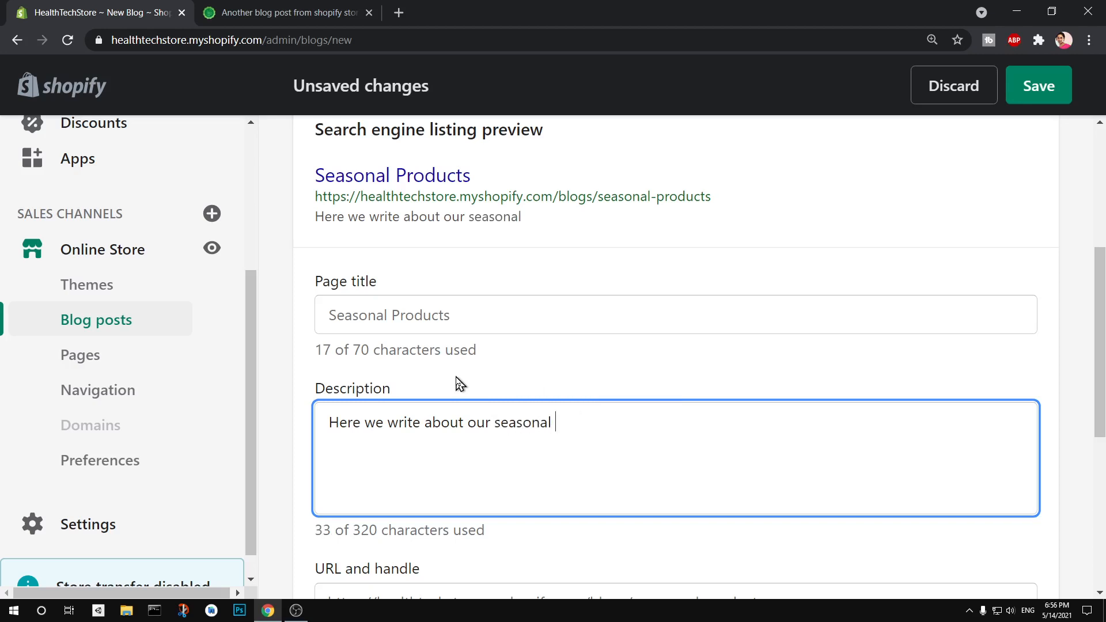
type("prod")
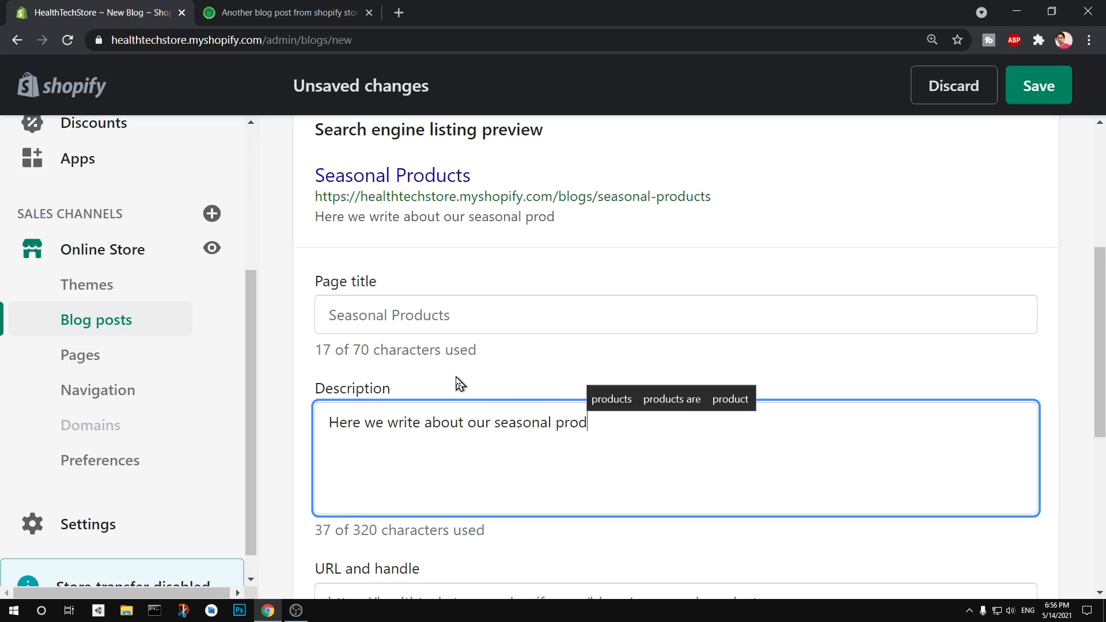
type("ucts  abd")
key("BackSpace")
key("BackSpace")
key("BackSpace")
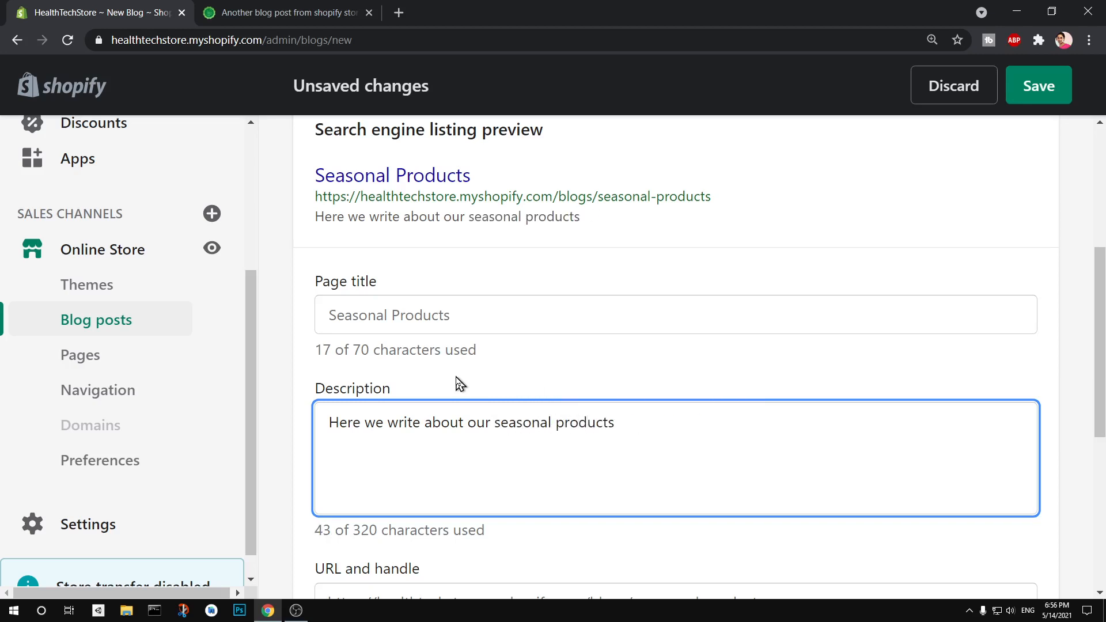
Continue the search engine listing description with "and how our customers are liking them. We"
type("and how ")
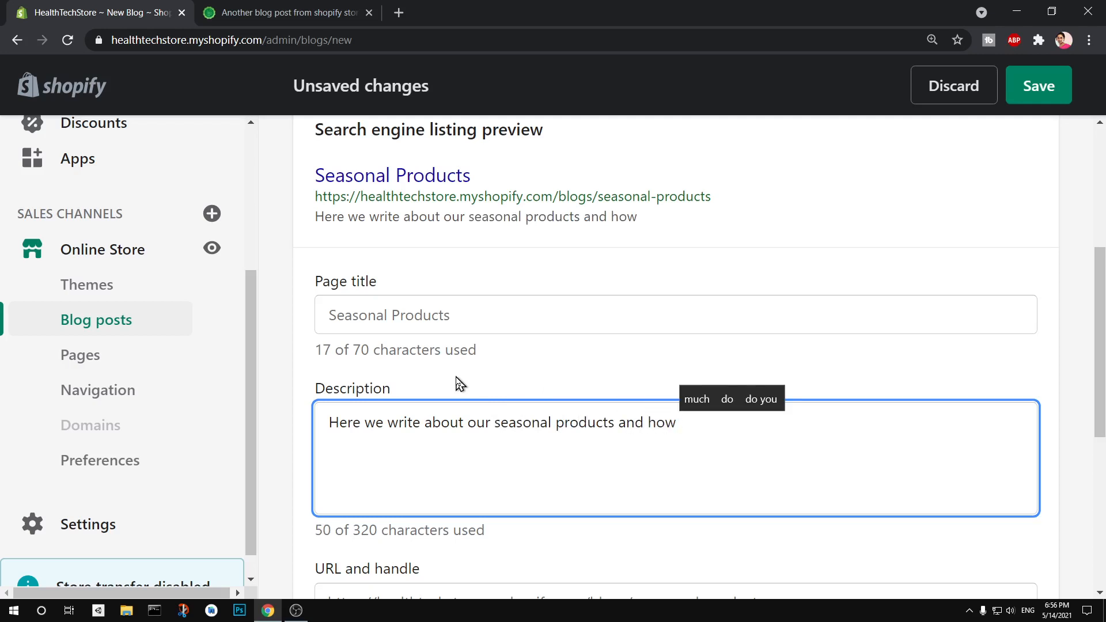
type("ouw ")
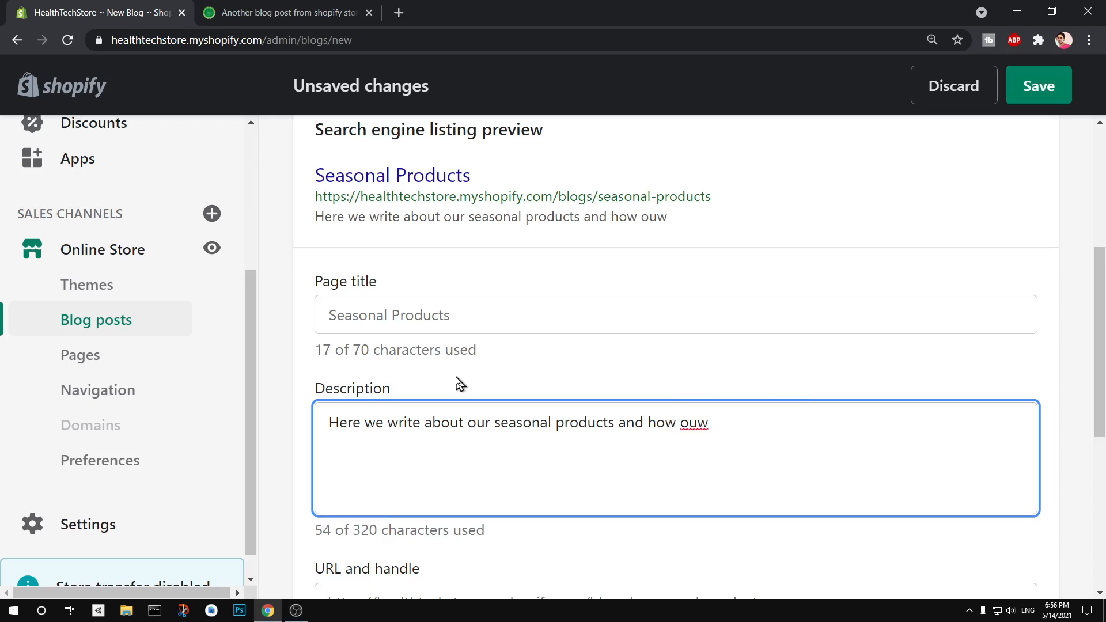
type("customer")
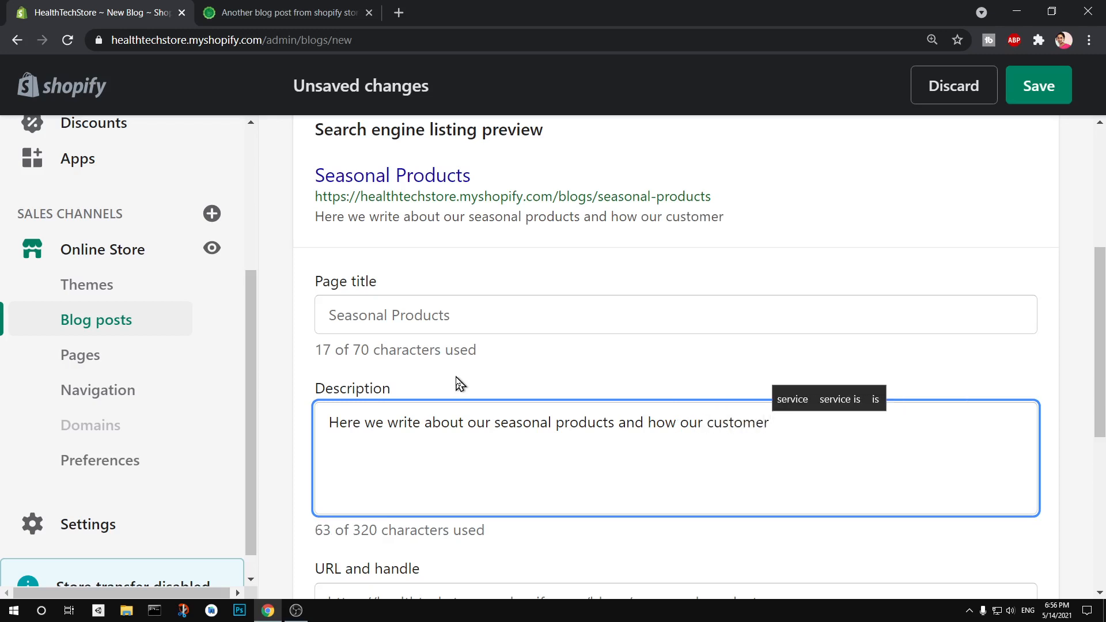
key("BackSpace")
type("s are l")
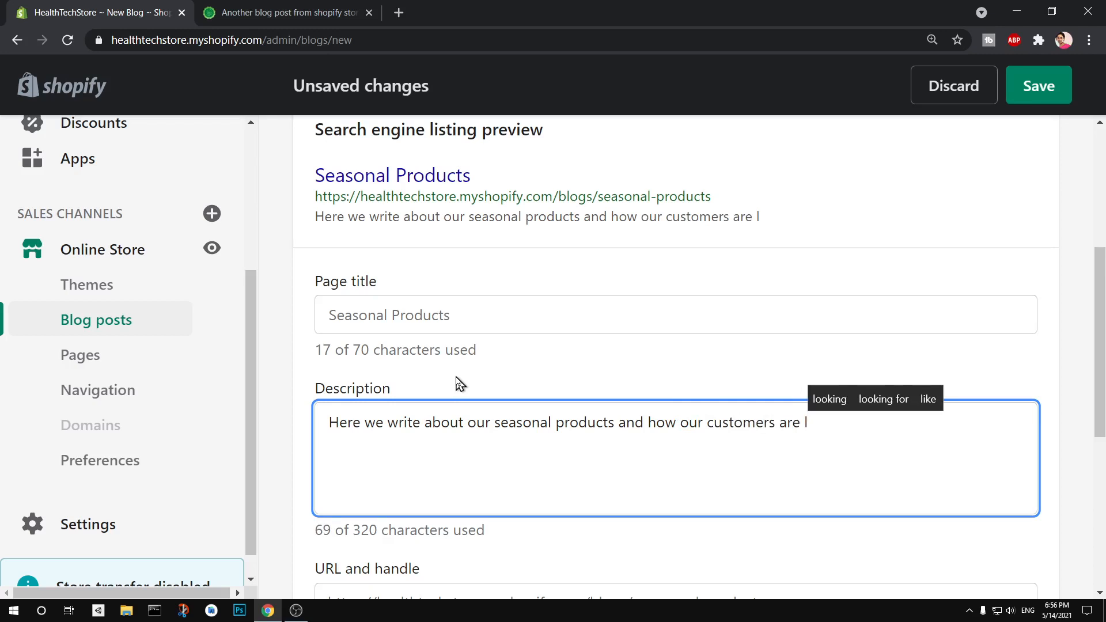
type("iking ")
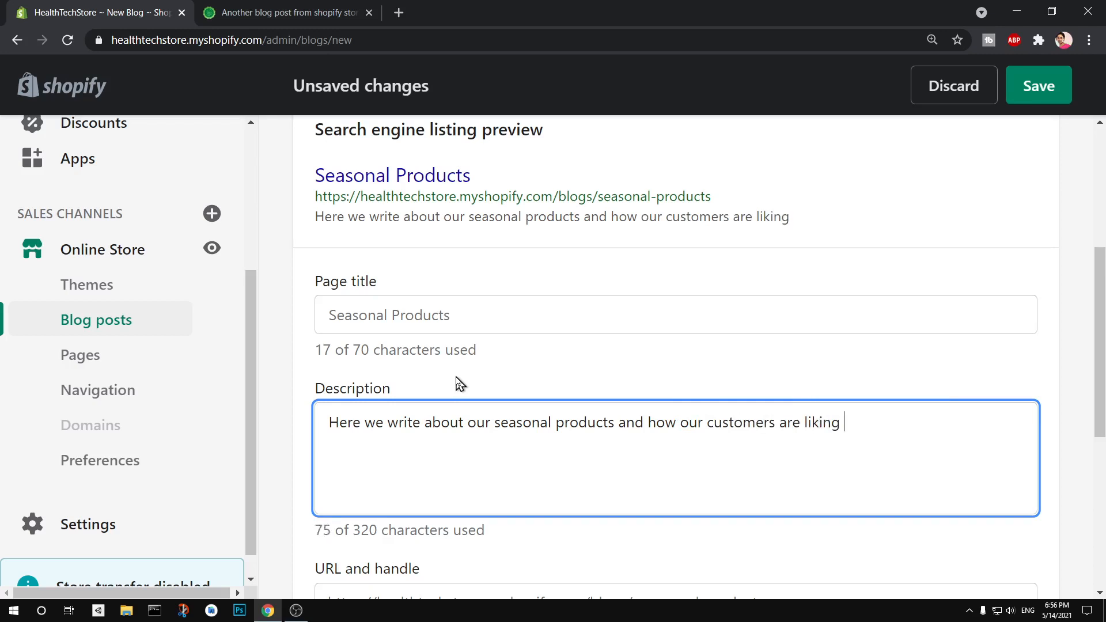
type("them. We ")
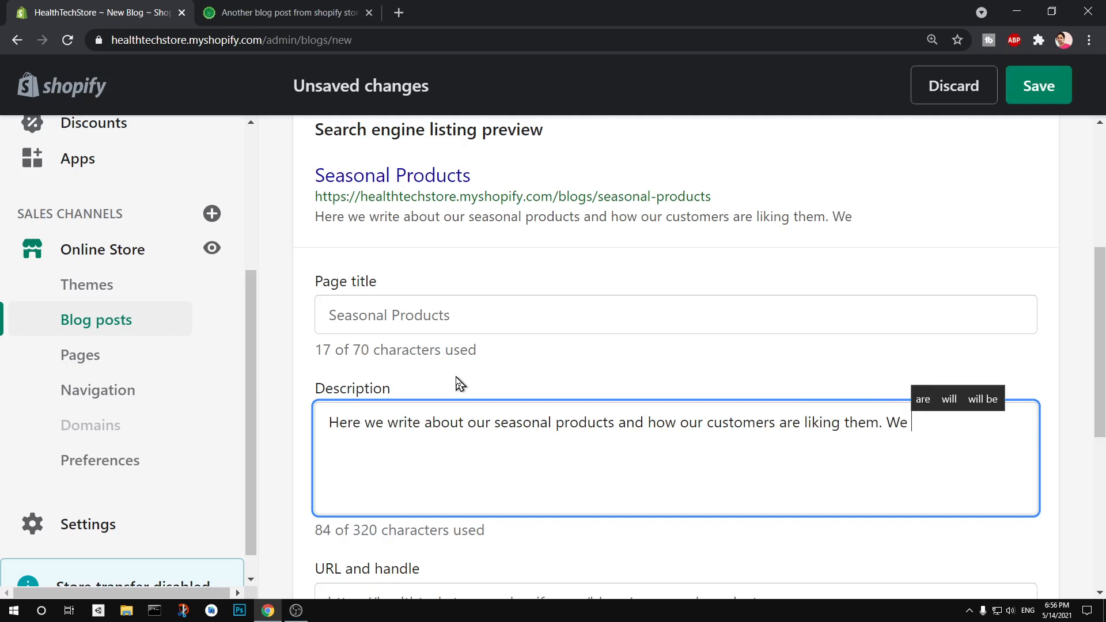
Continue the search engine listing description with "also invite our customers to review"
type("also le")
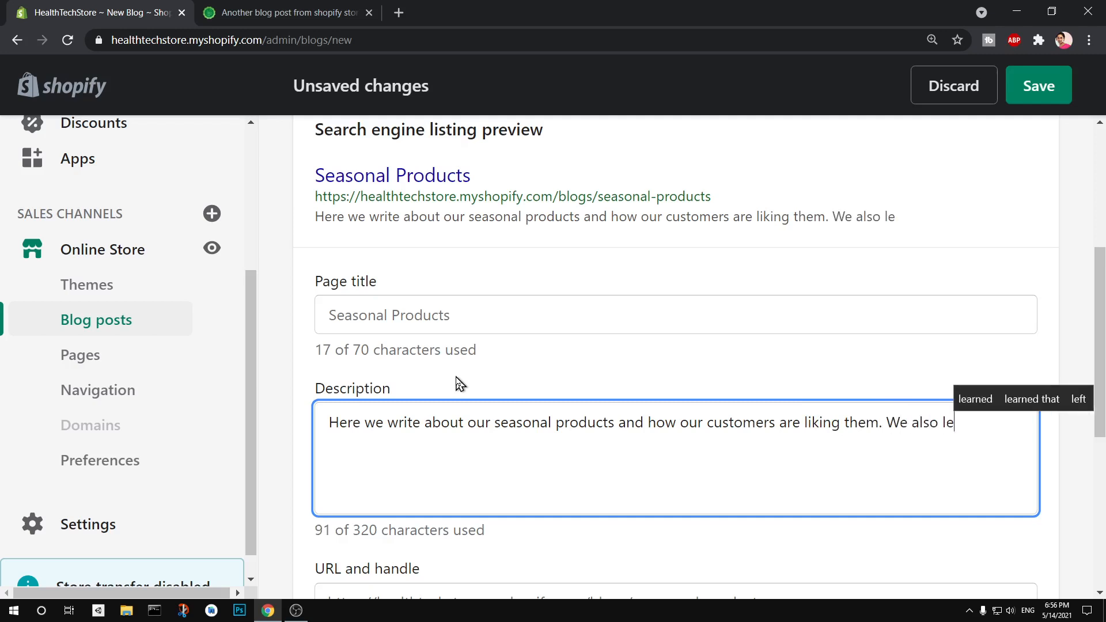
key("BackSpace")
key("BackSpace")
type("invi")
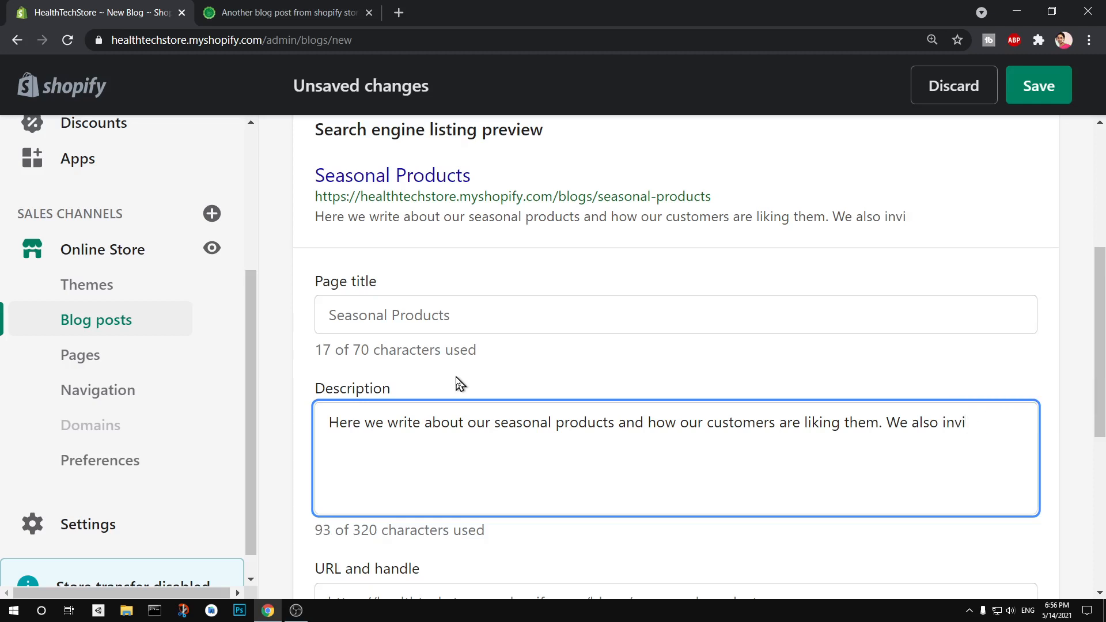
type("dete our ")
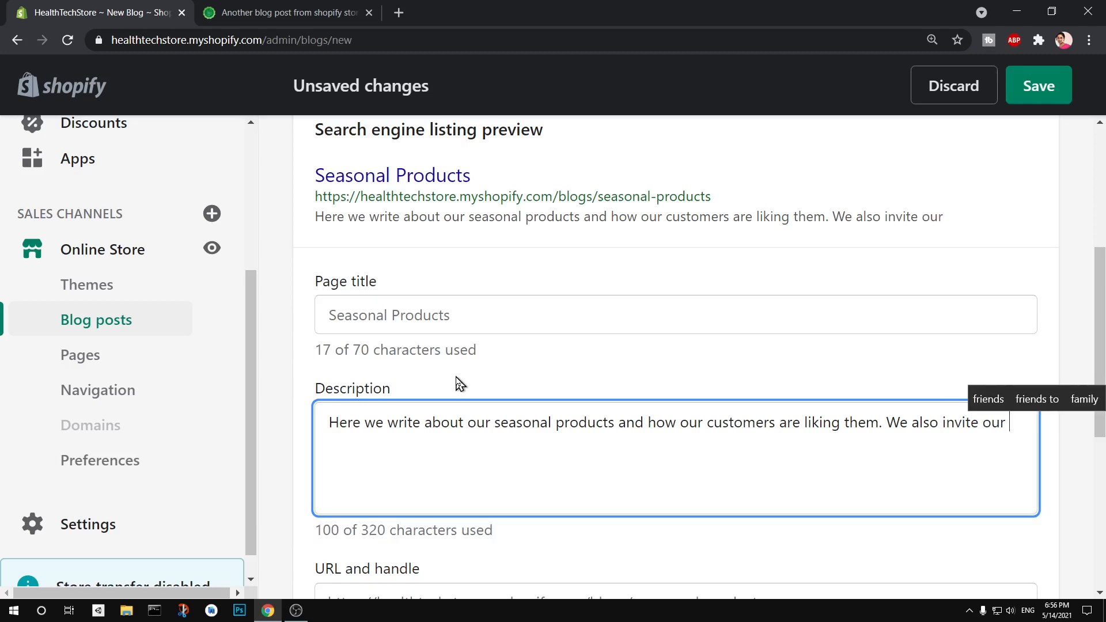
type("customer")
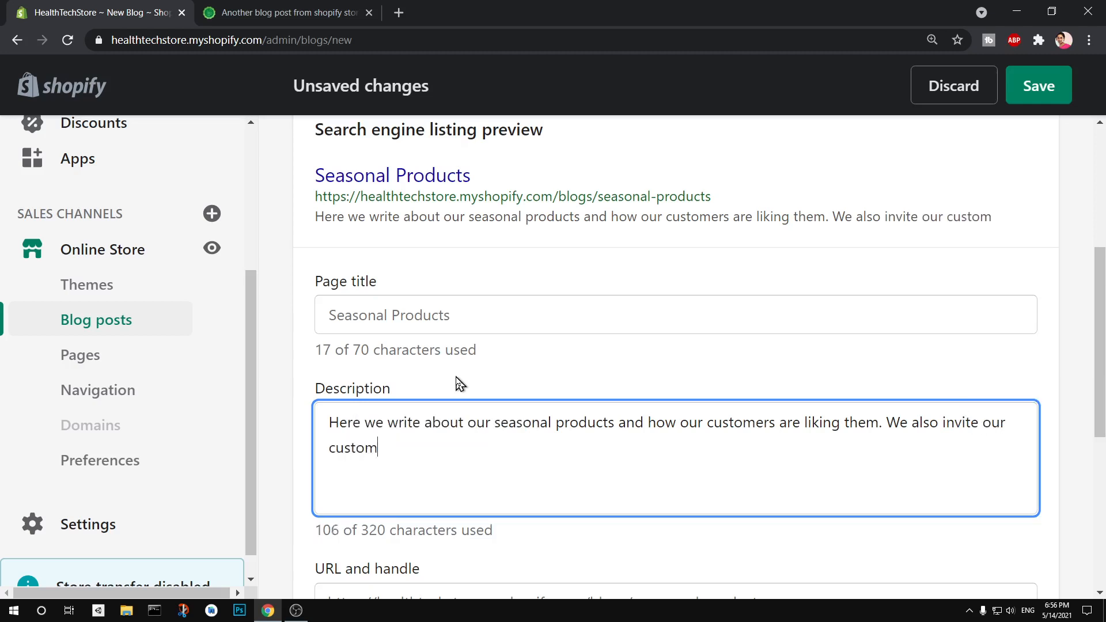
key("BackSpace")
type("s to reviews")
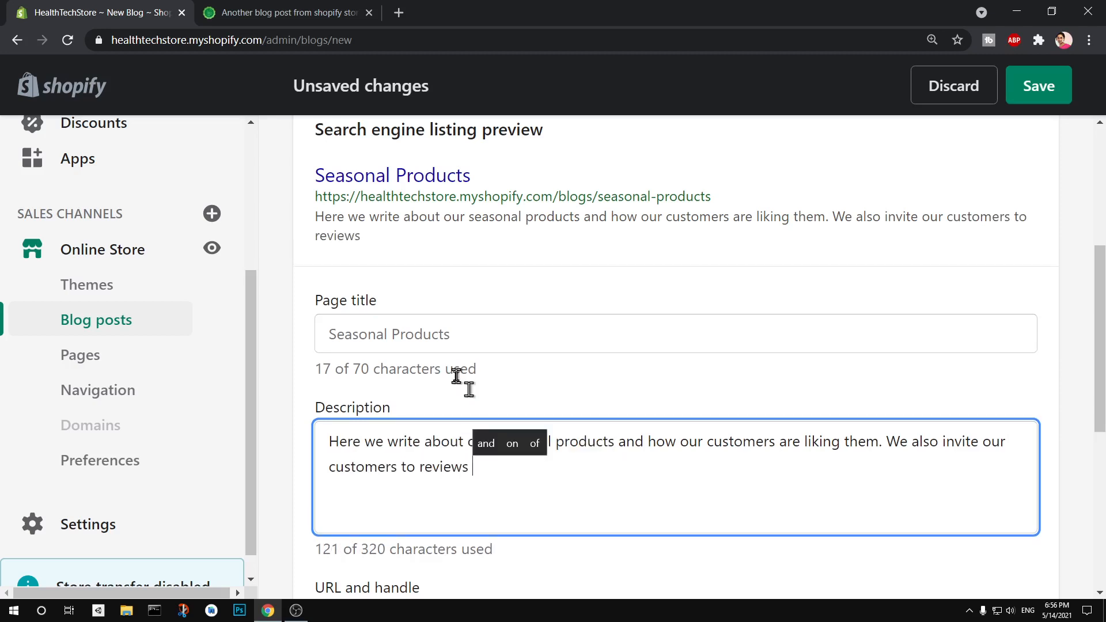
key("BackSpace")
key("BackSpace")
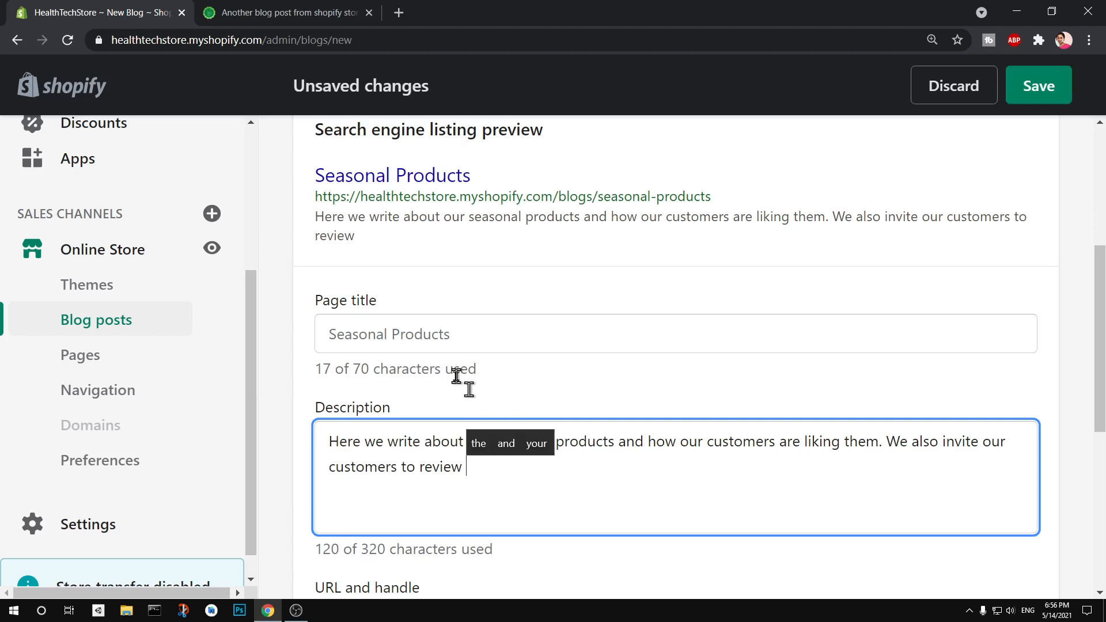
Finish the search engine listing description with "the product and take suggestion as well."
type("th")
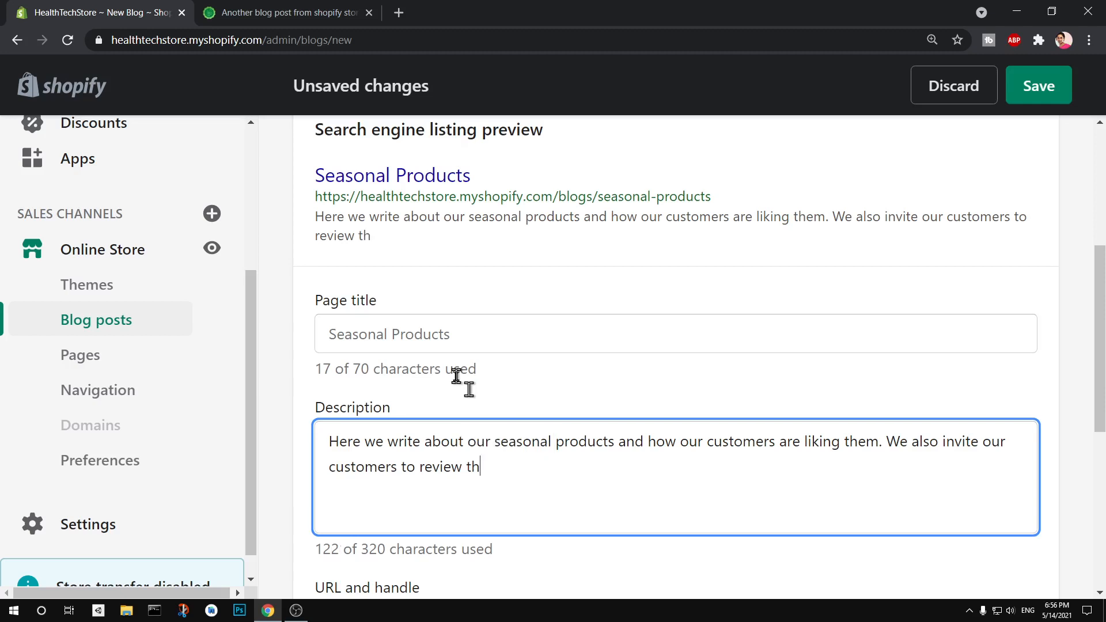
type("e product")
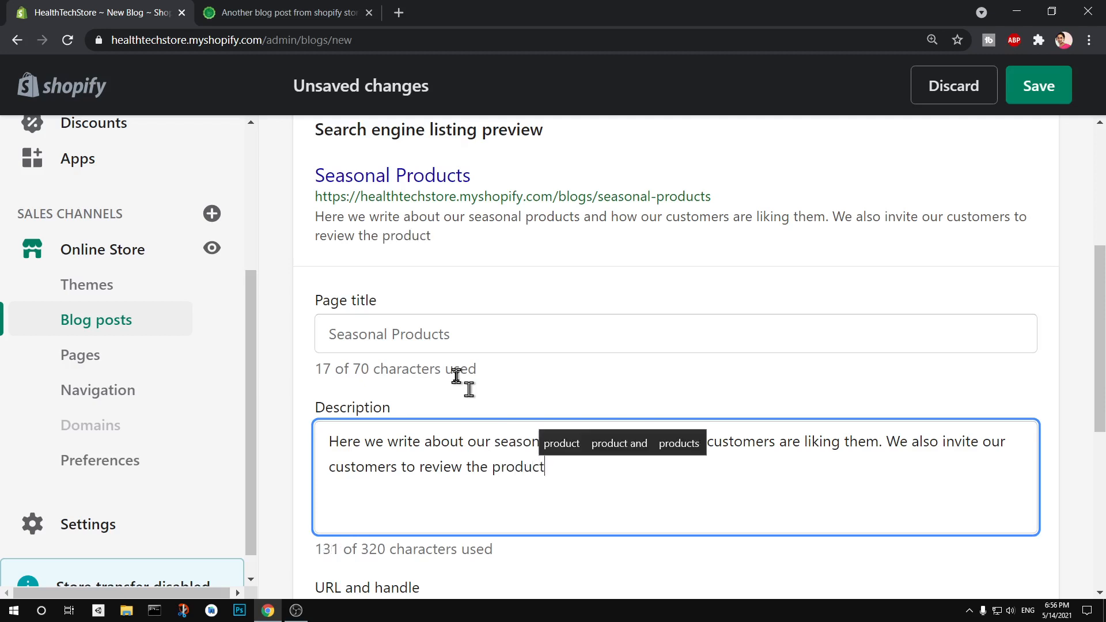
type(" and le")
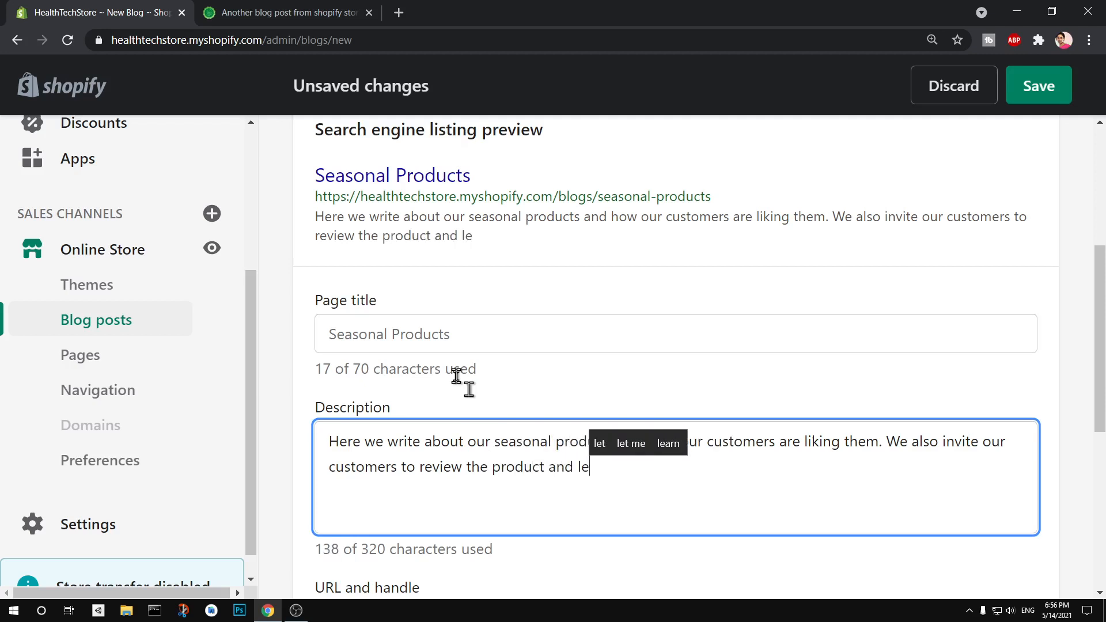
type("a")
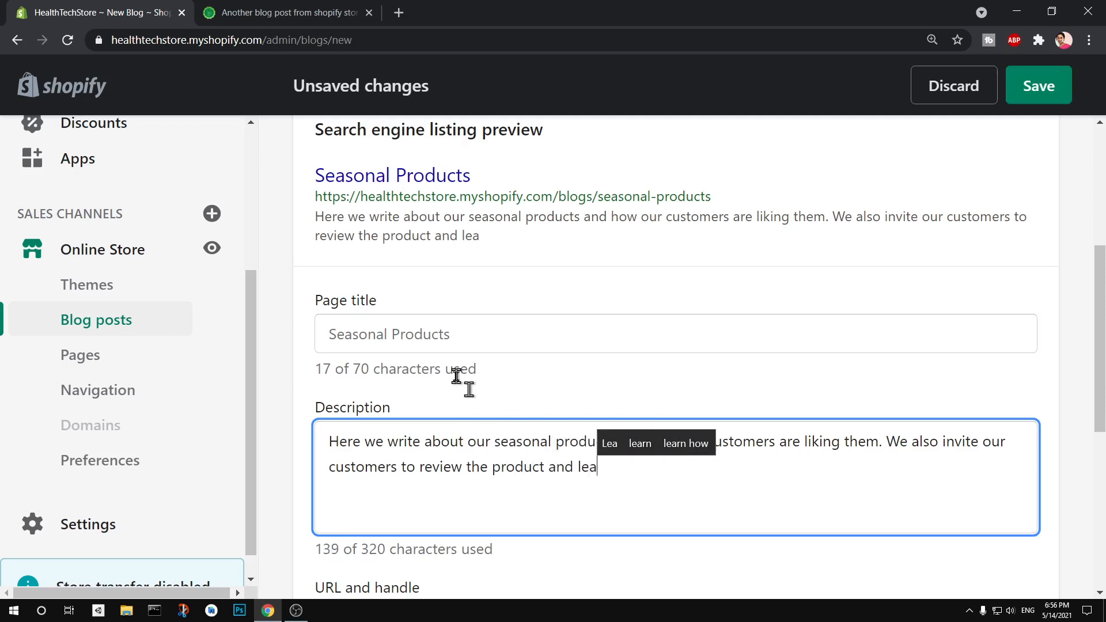
key("BackSpace")
type("ke ")
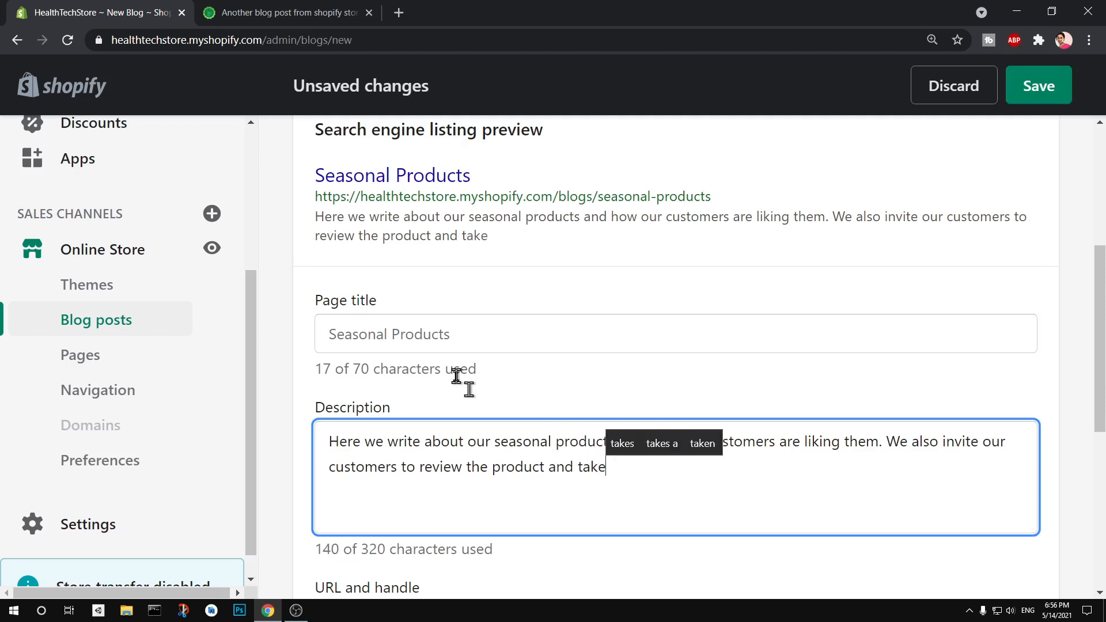
type("sugg")
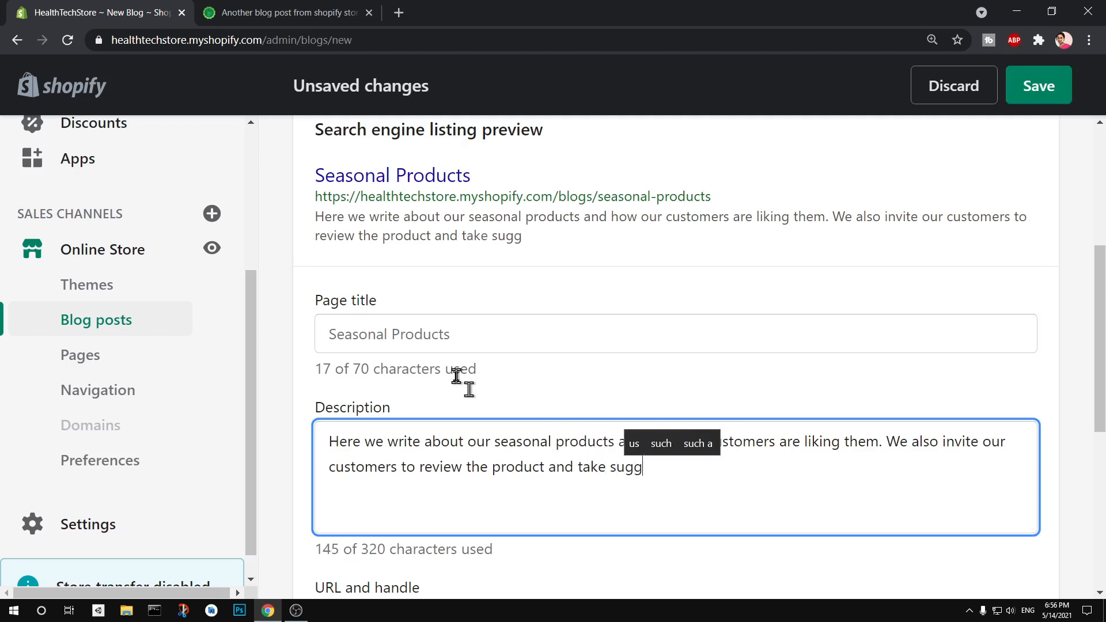
type("eston")
key("BackSpace")
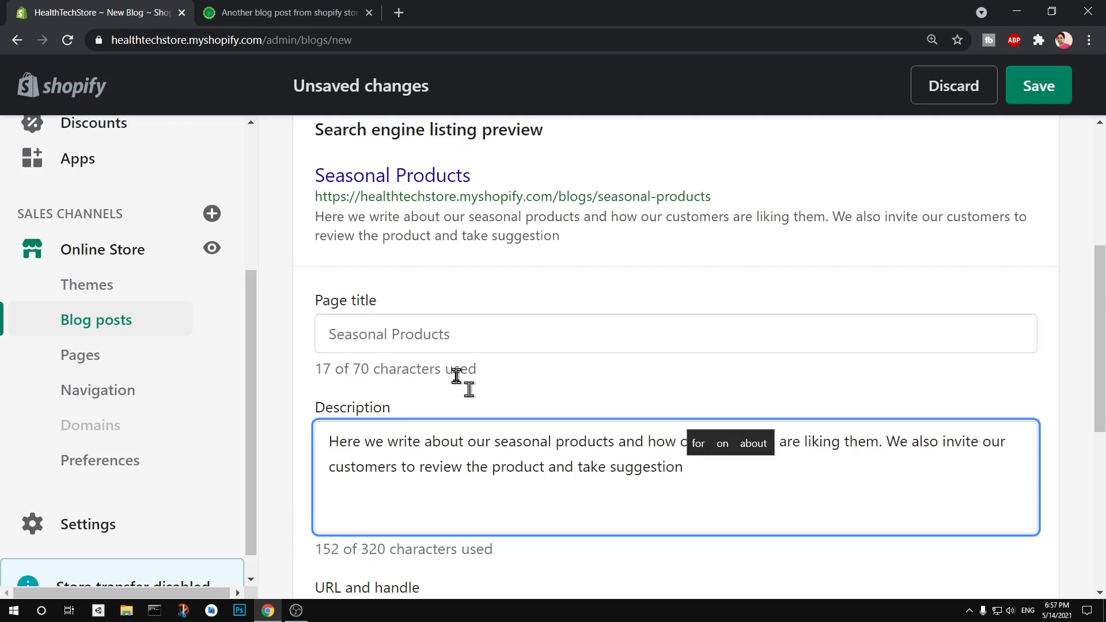
type("as well.")
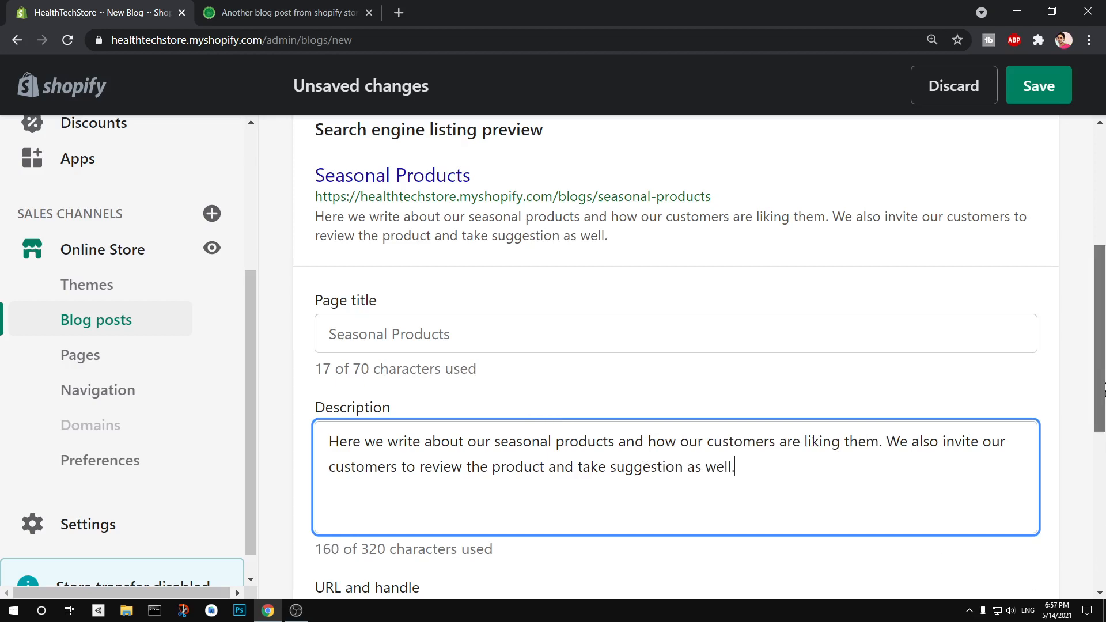
Review the new blog's URL handle, comment setting, title and search engine listing preview
scroll(1102, 429, "down", 3)
scroll(1103, 429, "down", 6)
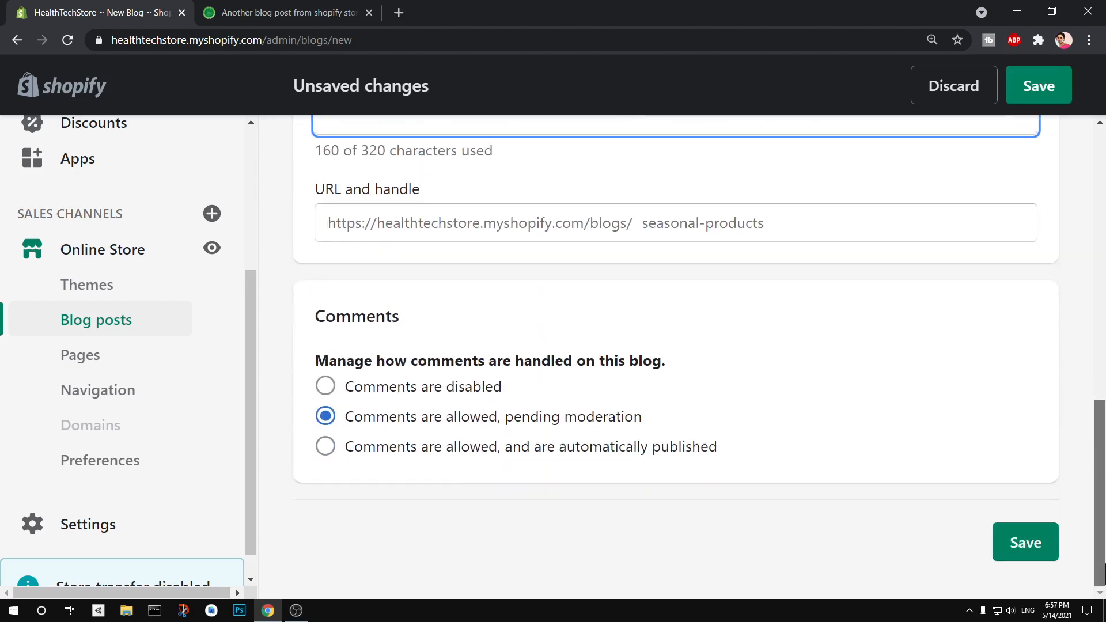
scroll(1103, 249, "up", 12)
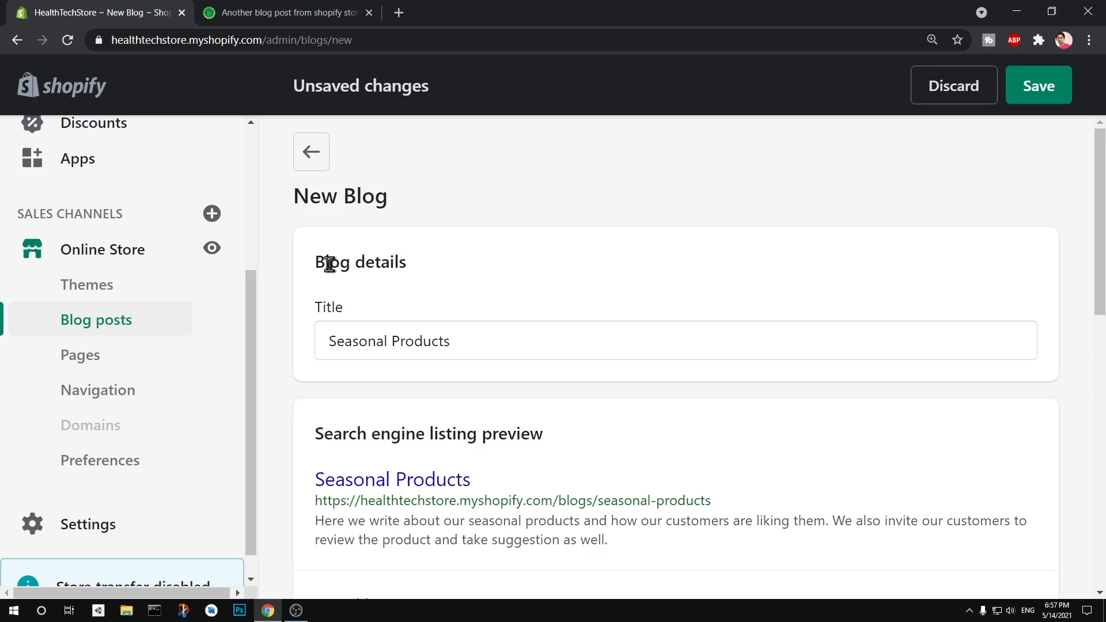
left_click_drag(321, 261, 462, 271)
left_click(461, 272)
left_click_drag(297, 199, 425, 208)
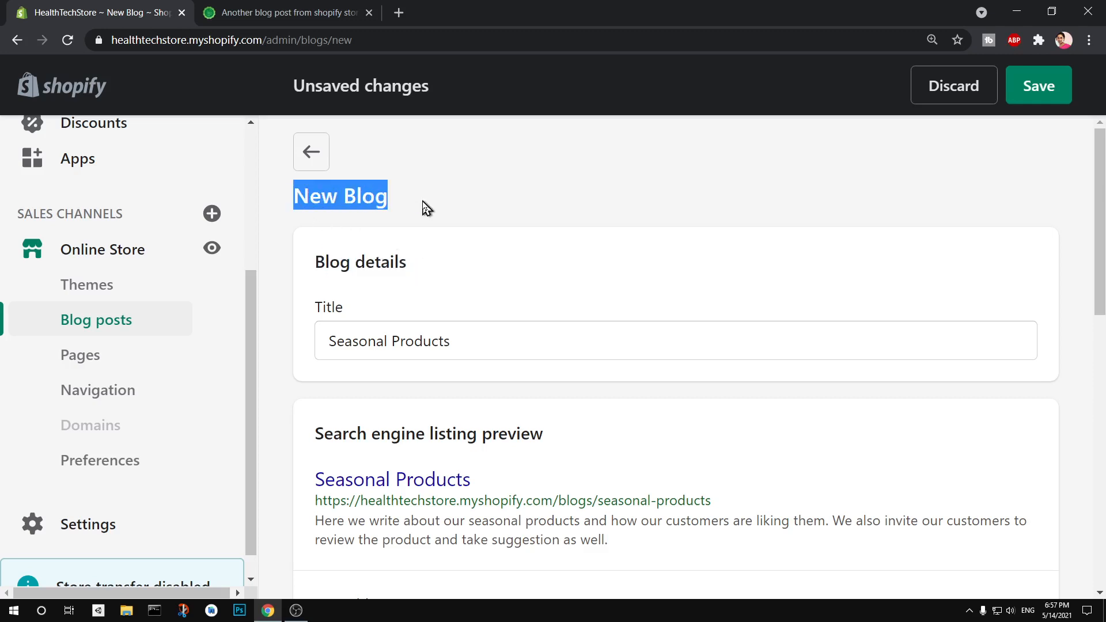
left_click(497, 225)
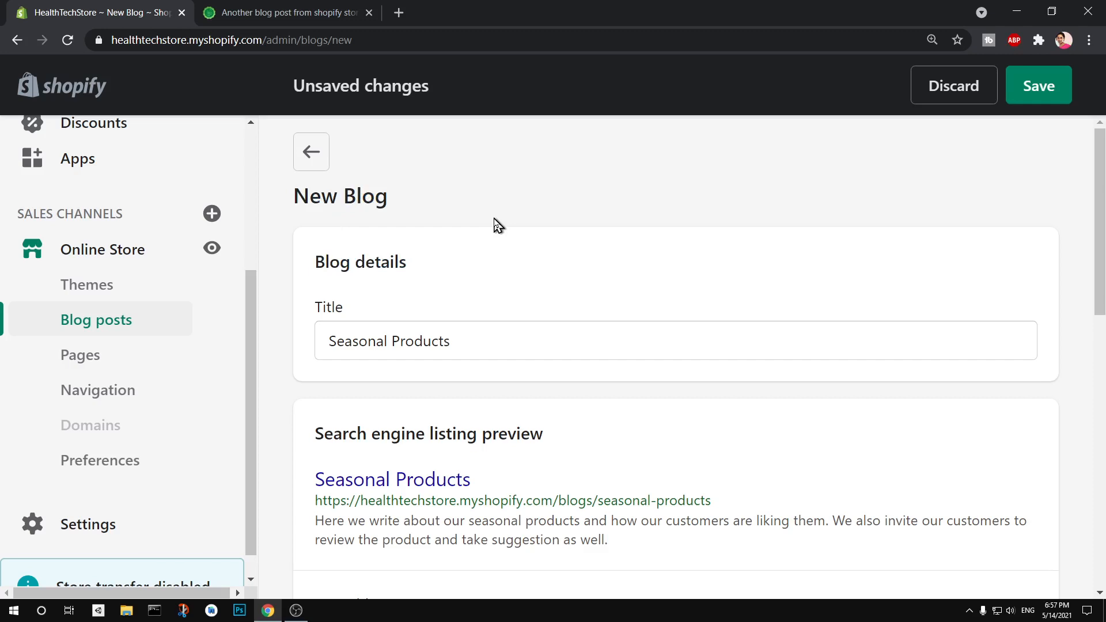
Save the Seasonal Products blog, dismiss the notification, and check the saved settings down to the comments section
left_click_drag(1103, 248, 1087, 182)
left_click(1035, 95)
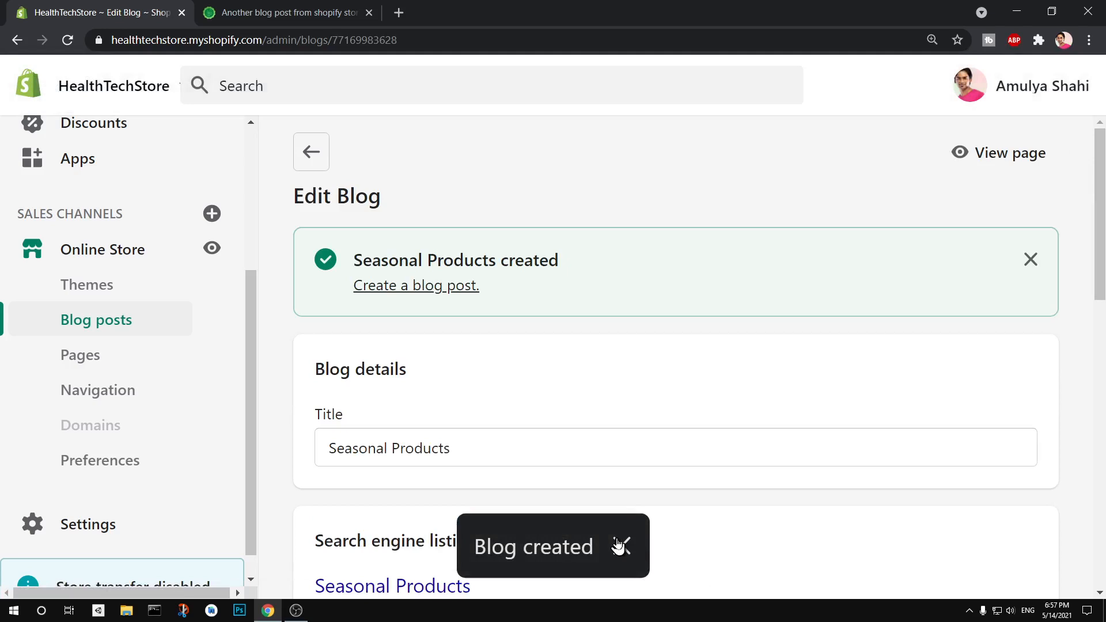
left_click(618, 544)
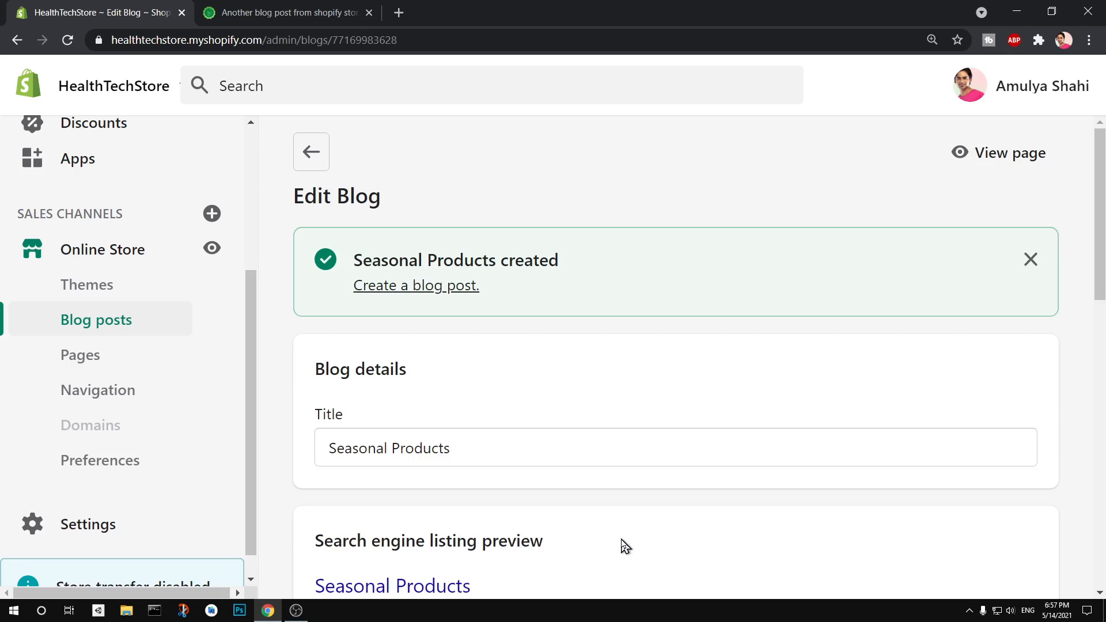
scroll(625, 545, "down", 7)
scroll(625, 545, "down", 5)
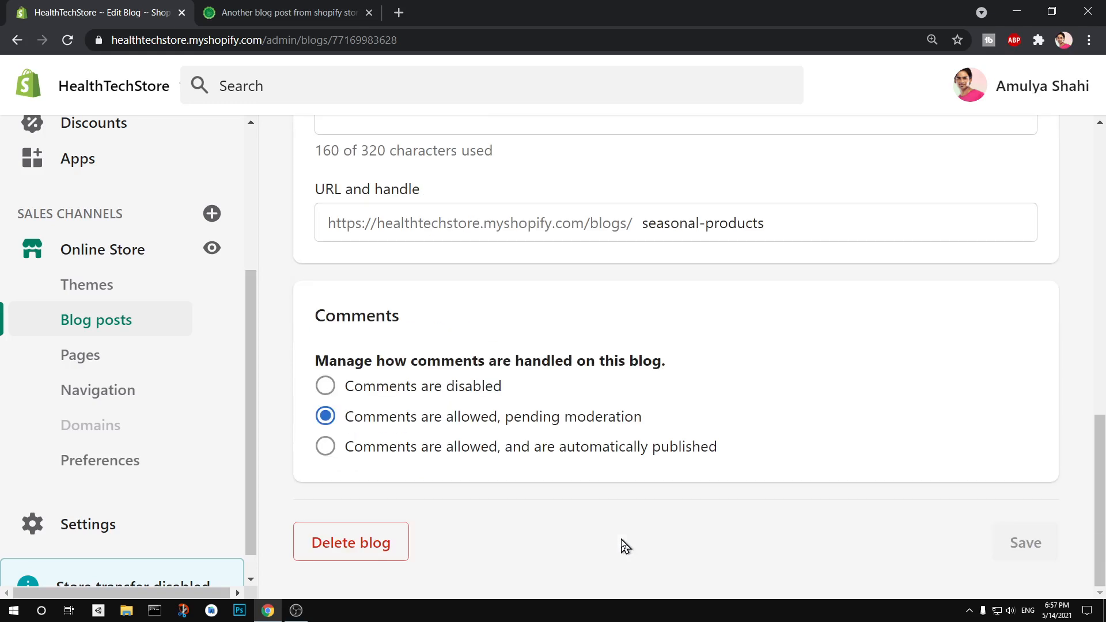
Start a new blog post and title it "Winter Product Launch -2021"
left_click(98, 324)
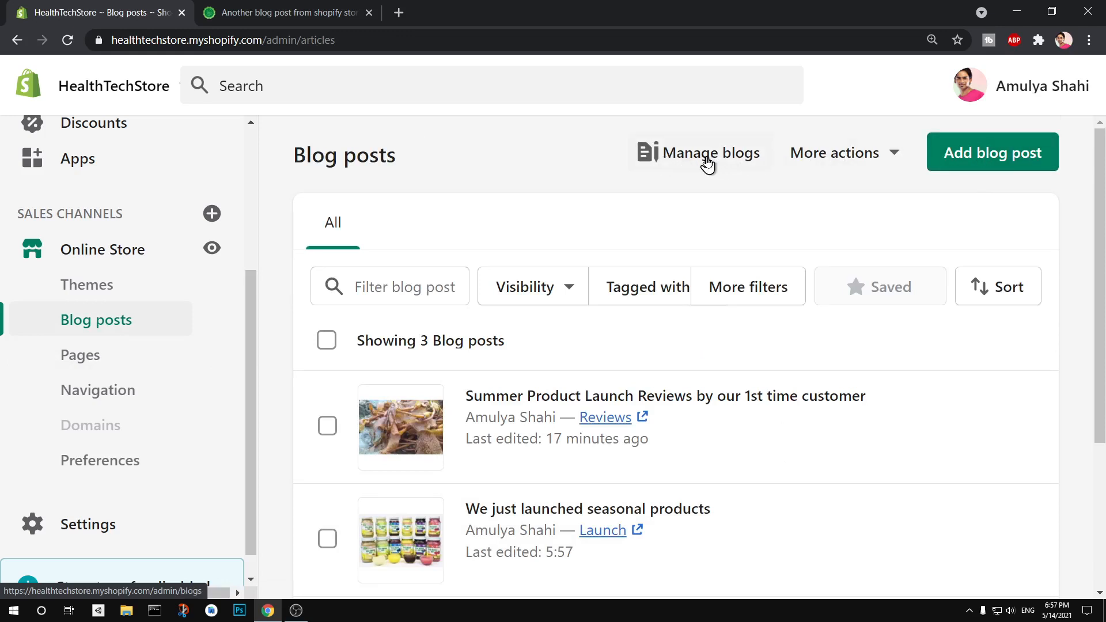
left_click(935, 162)
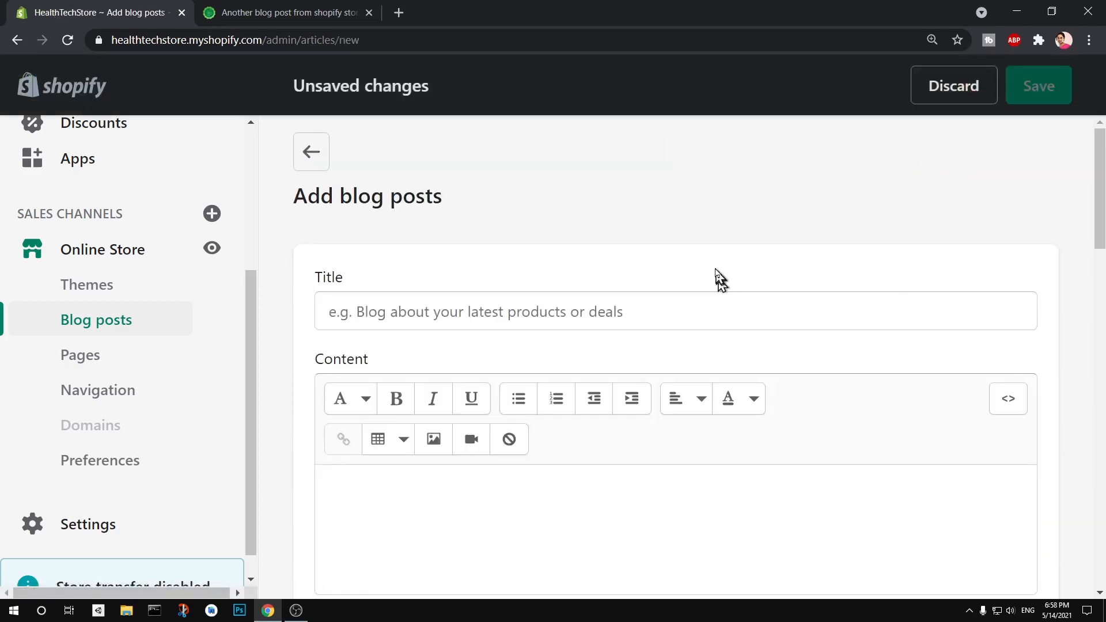
left_click(604, 312)
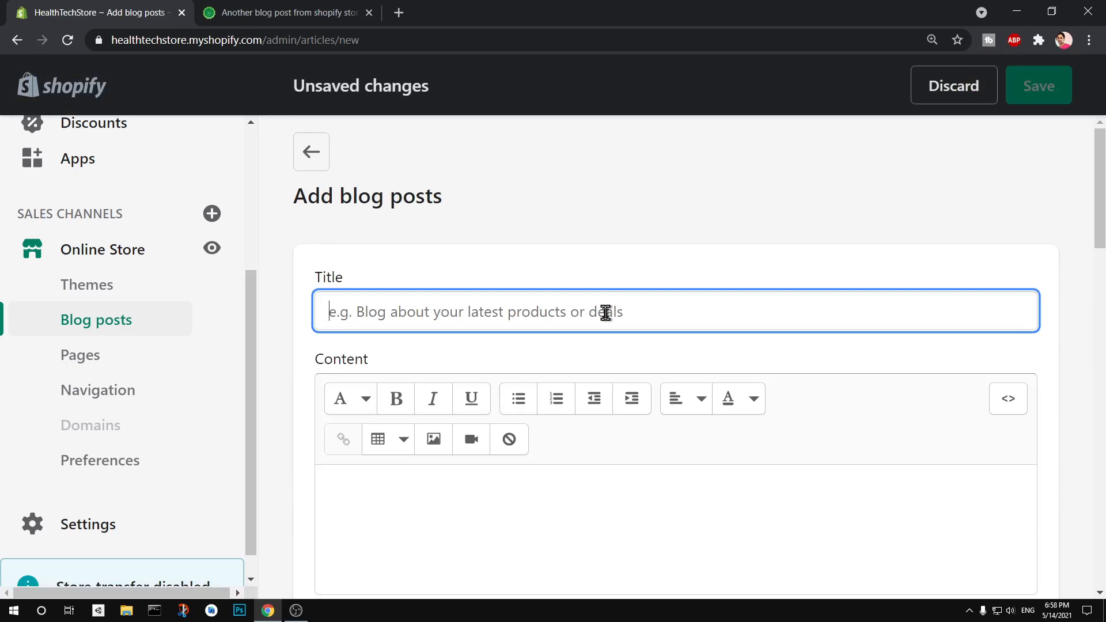
type("Win")
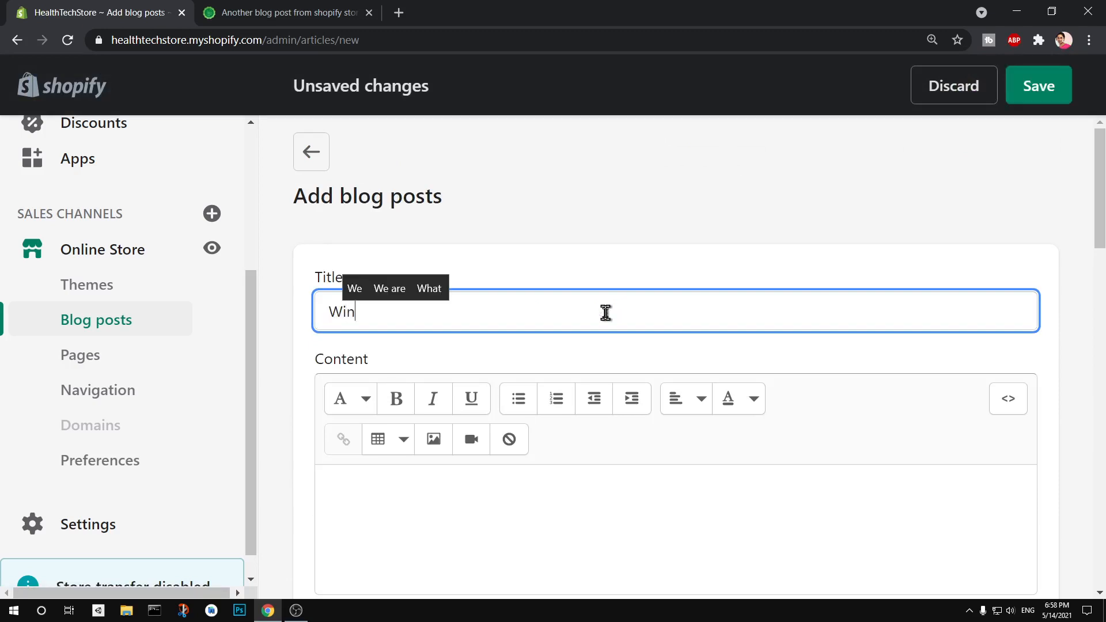
type("ter L")
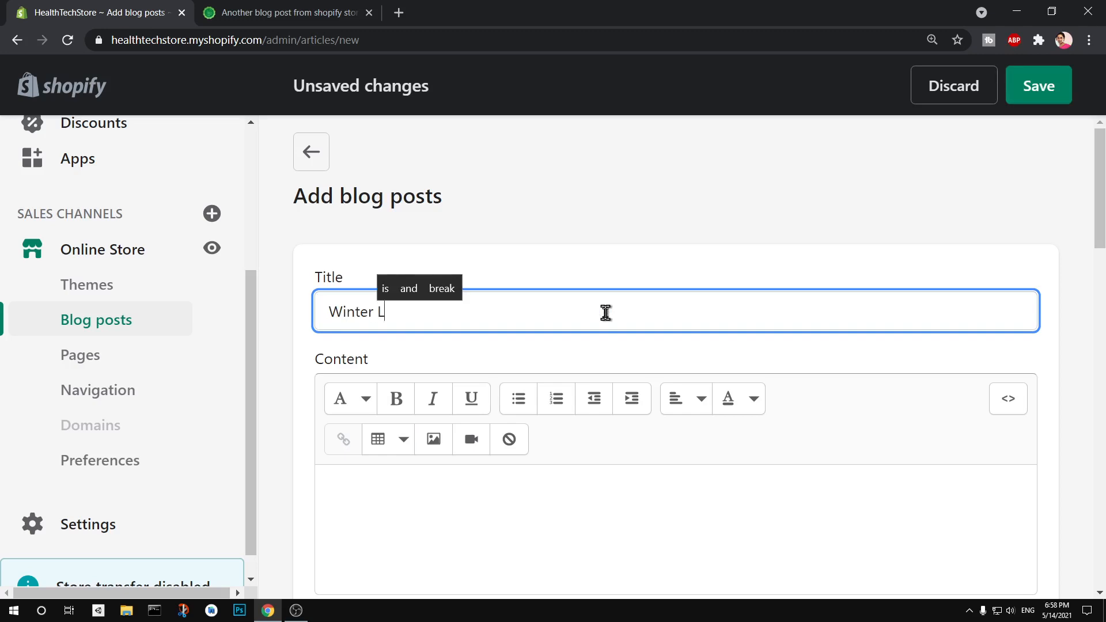
type("aunch")
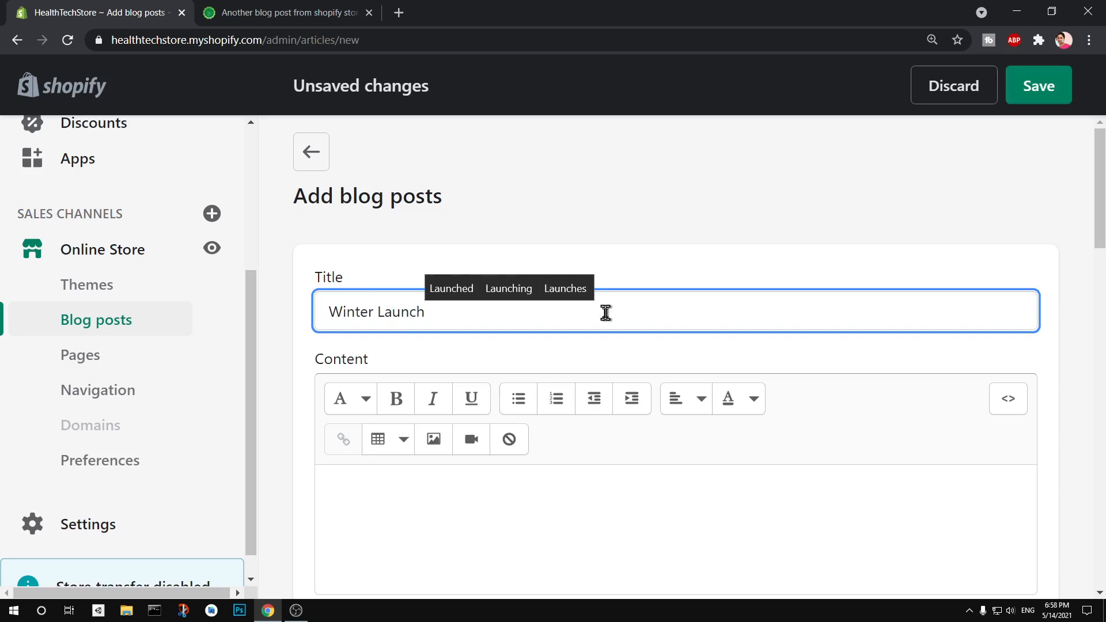
type(" of")
key("BackSpace")
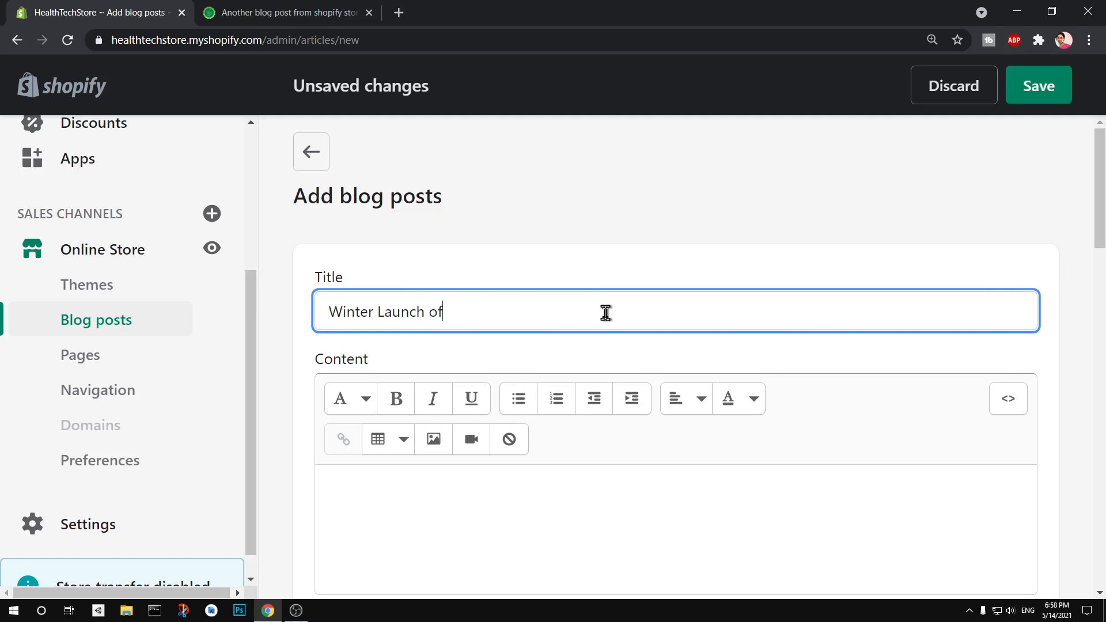
type("Product Launch ")
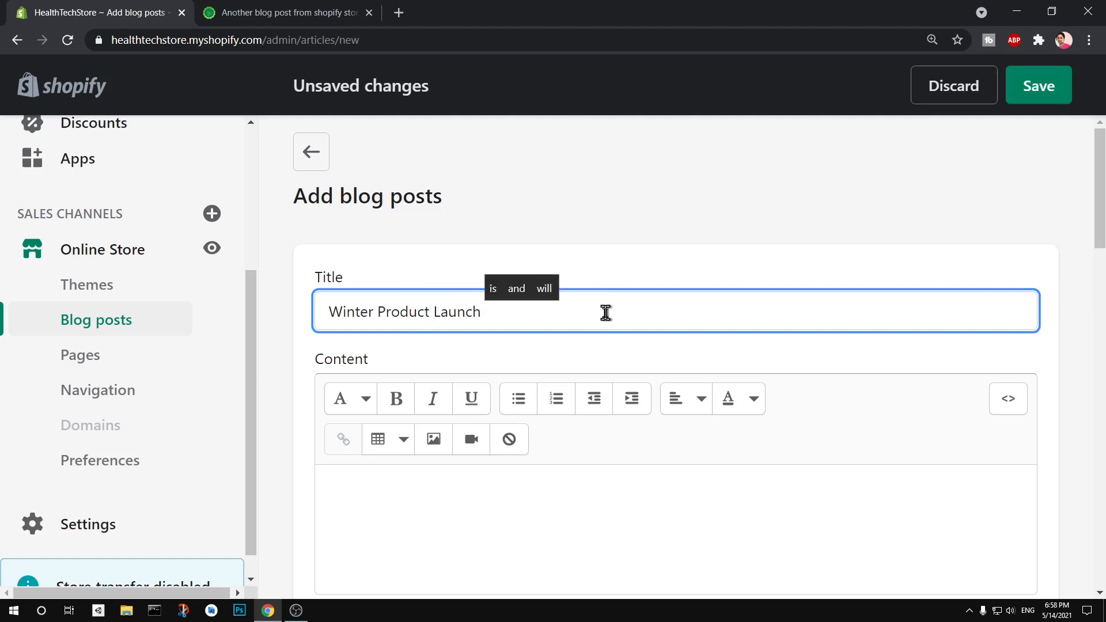
type("2")
type("-")
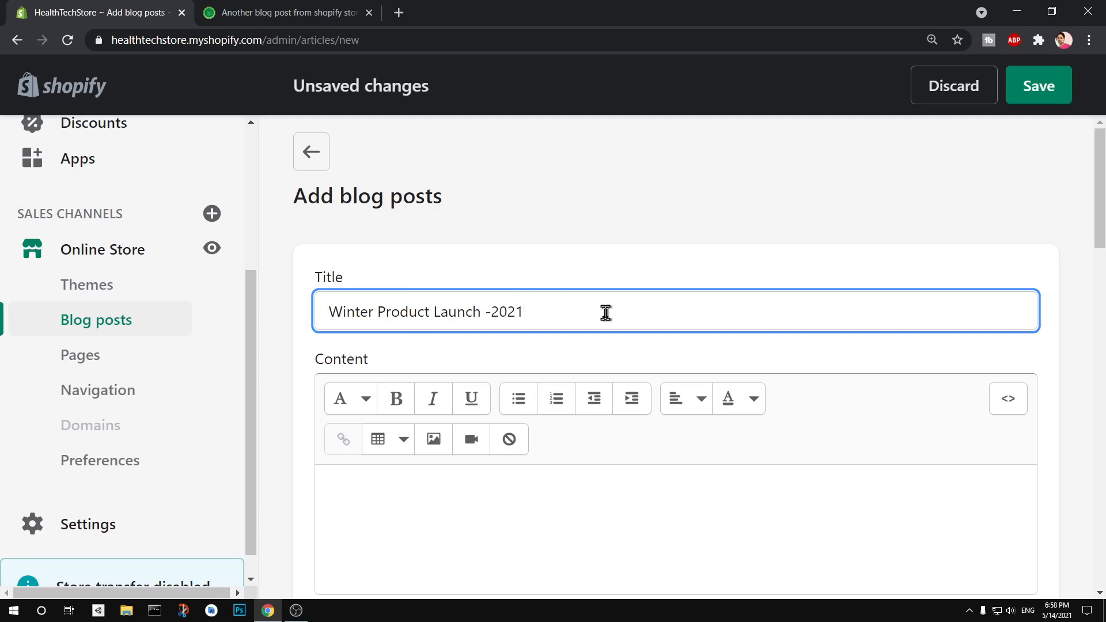
Copy the first two "A CERTIFIED B CORP" sections of the published storefront post into the new post's content
left_click(258, 5)
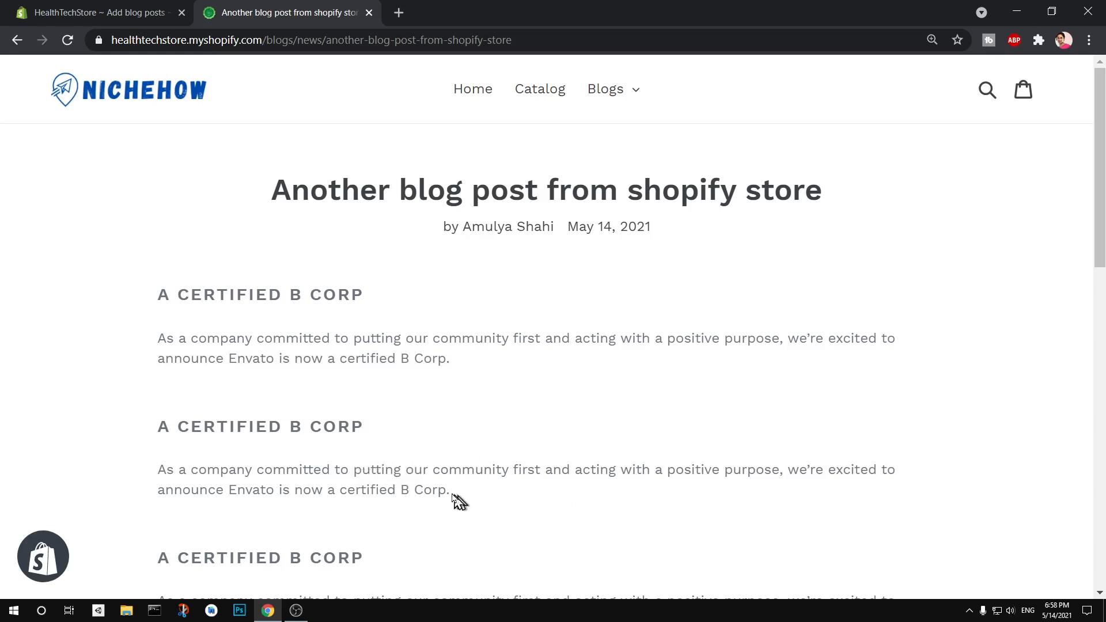
left_click_drag(452, 495, 160, 294)
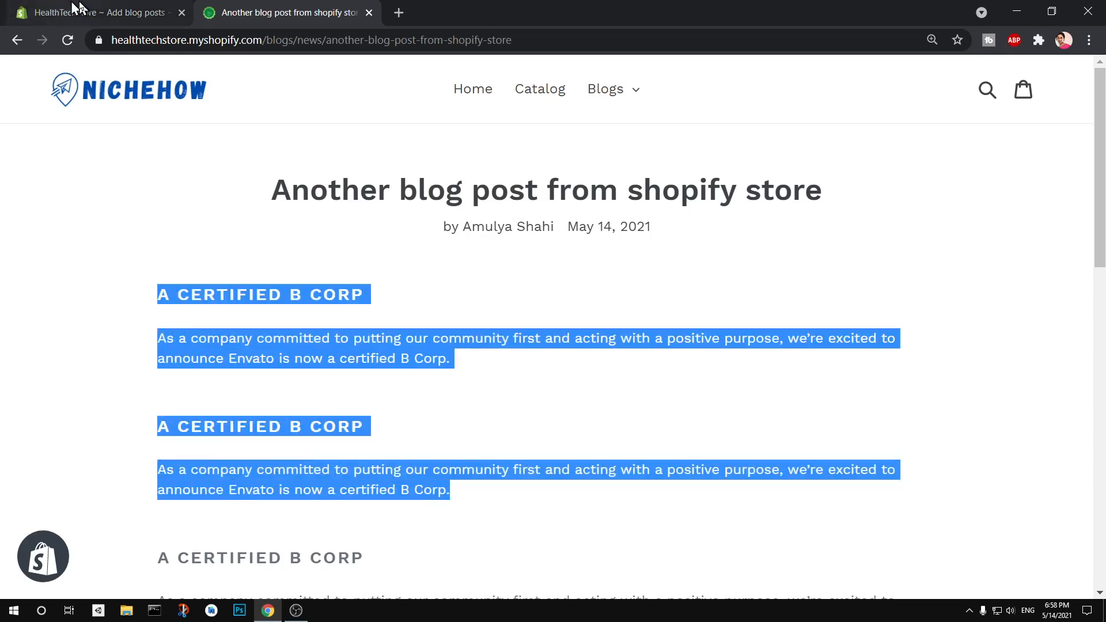
left_click(92, 12)
left_click(486, 494)
key("ctrl+v")
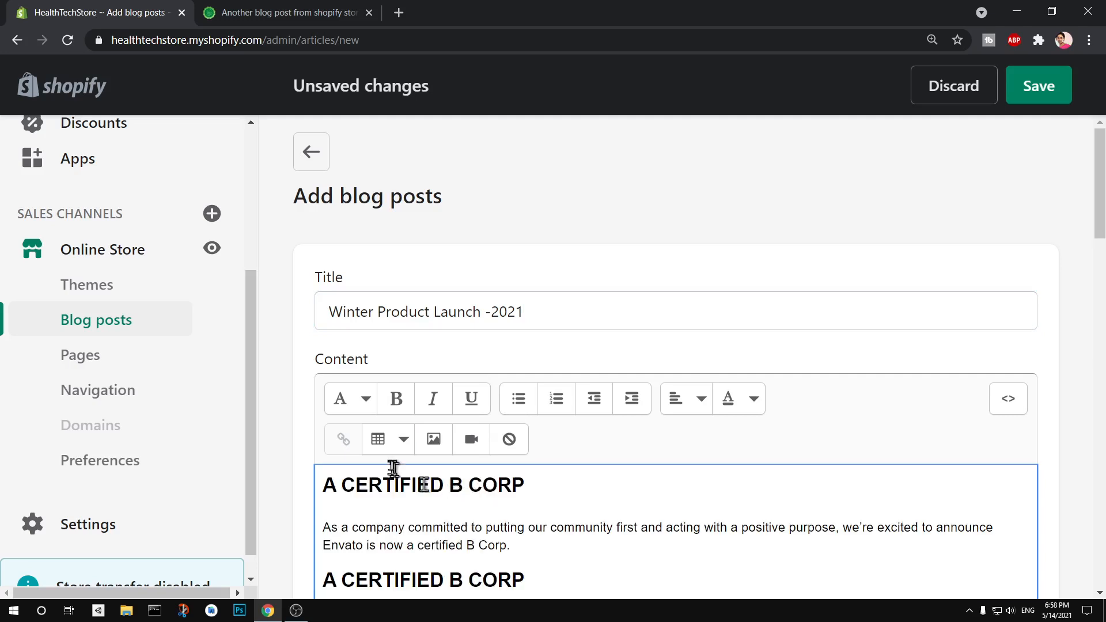
Examine the content editor's heading styles and text colour options, then select the word "committed" to check the link option
left_click(353, 406)
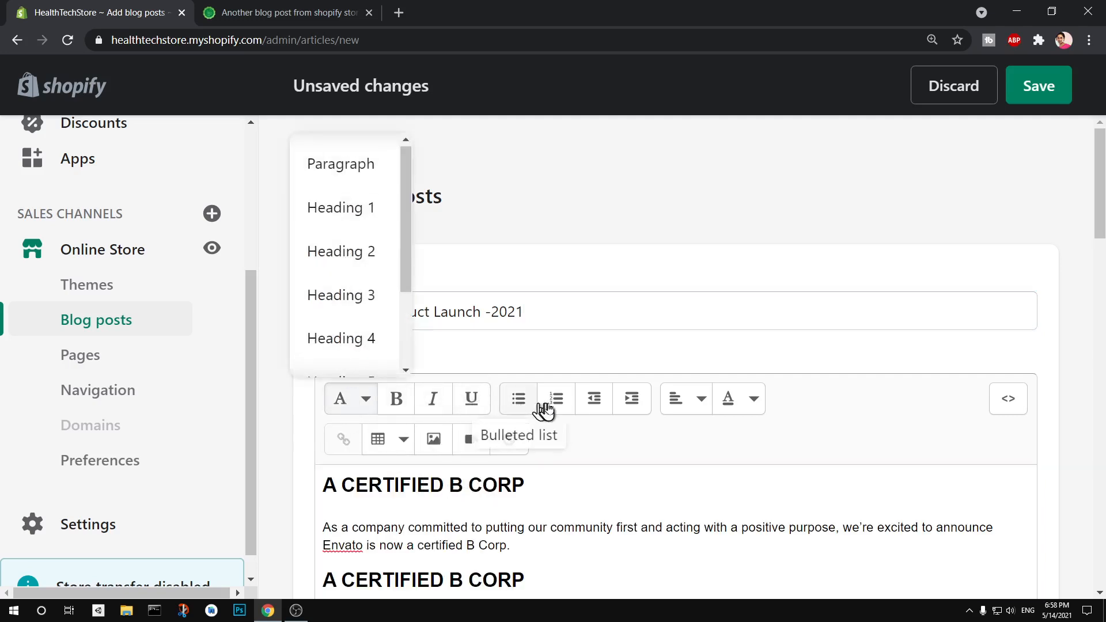
left_click(762, 416)
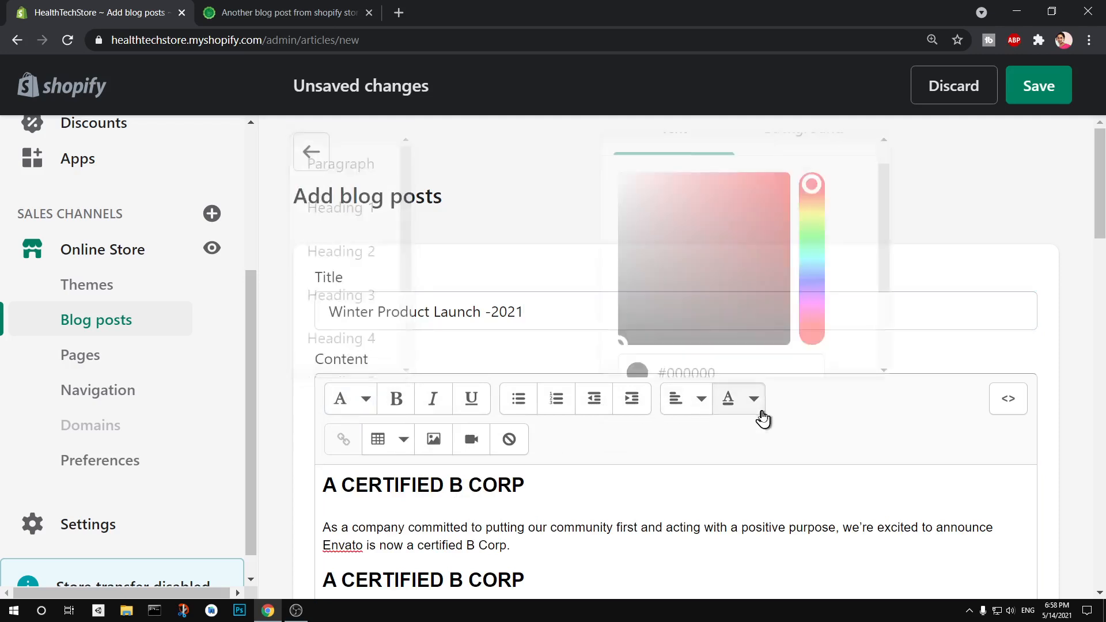
left_click(847, 449)
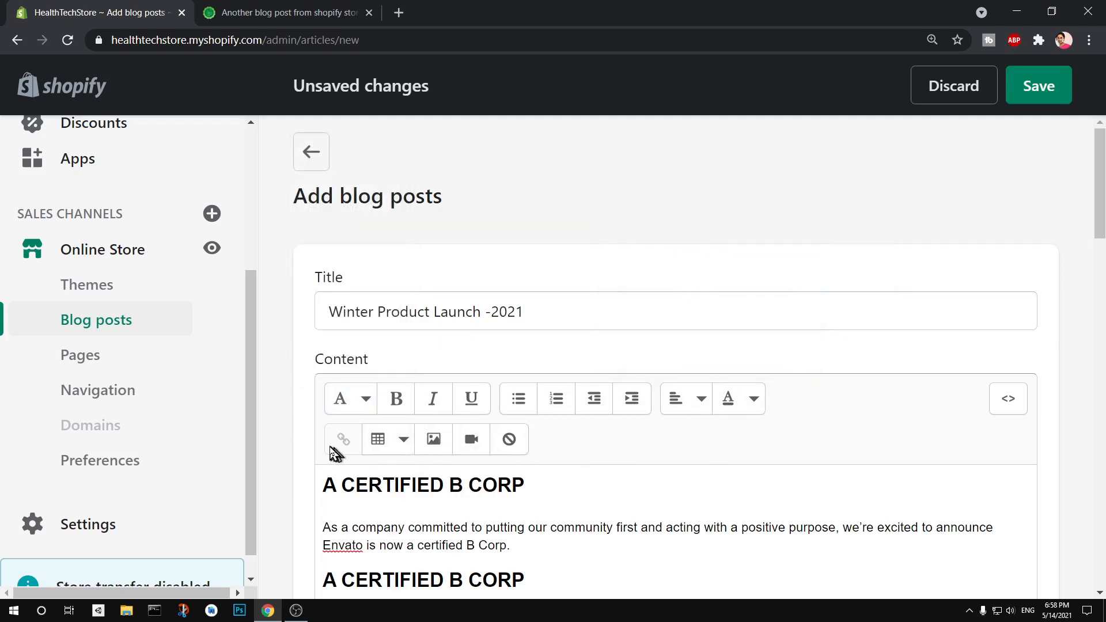
double_click(432, 531)
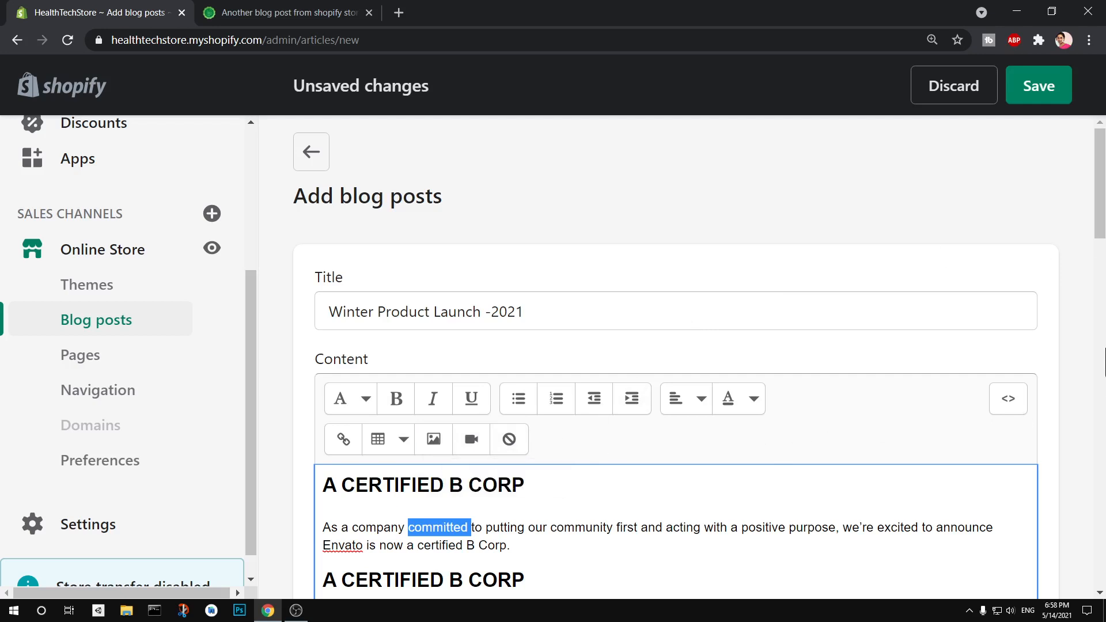
Lengthen both content sections by adding a copy of the "As a company committed..." paragraph after each existing paragraph
left_click_drag(1104, 245, 1104, 302)
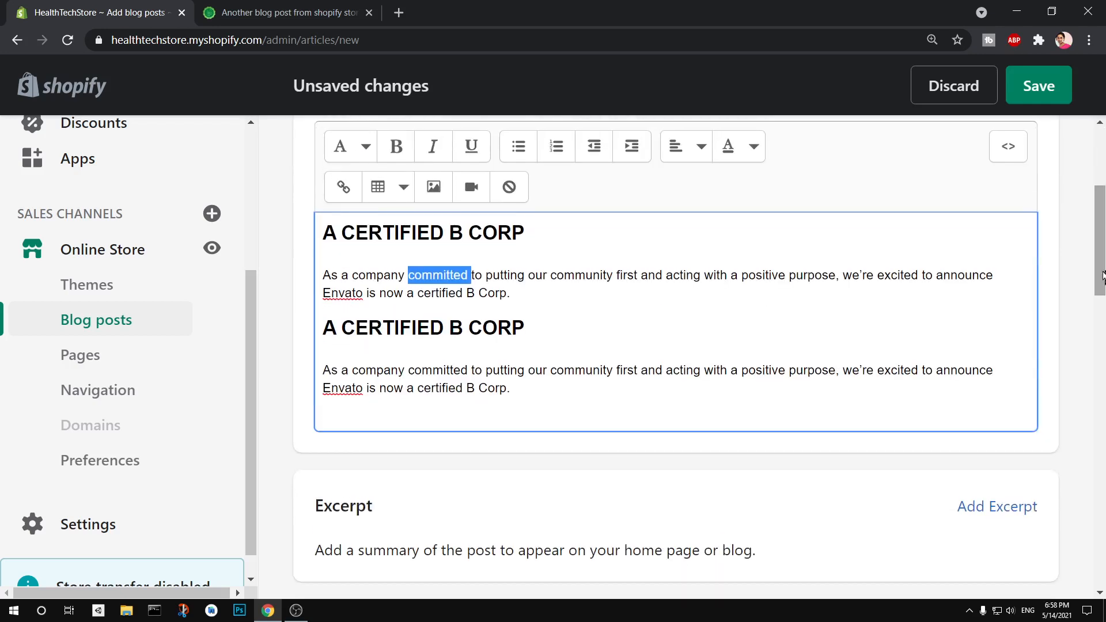
left_click_drag(513, 388, 329, 370)
key("ctrl+c")
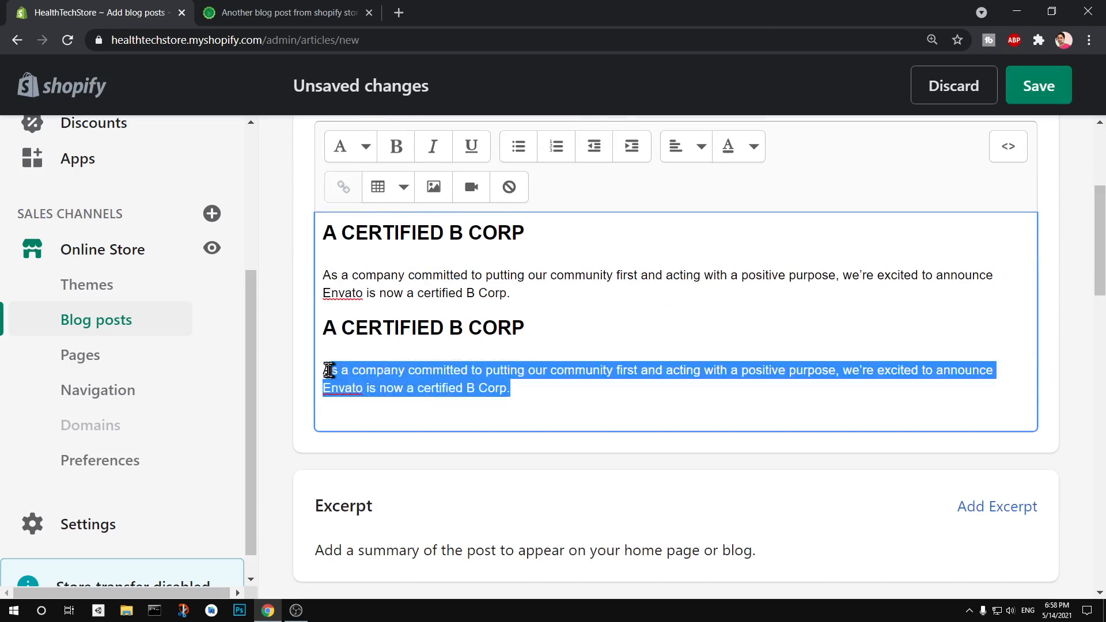
left_click(526, 294)
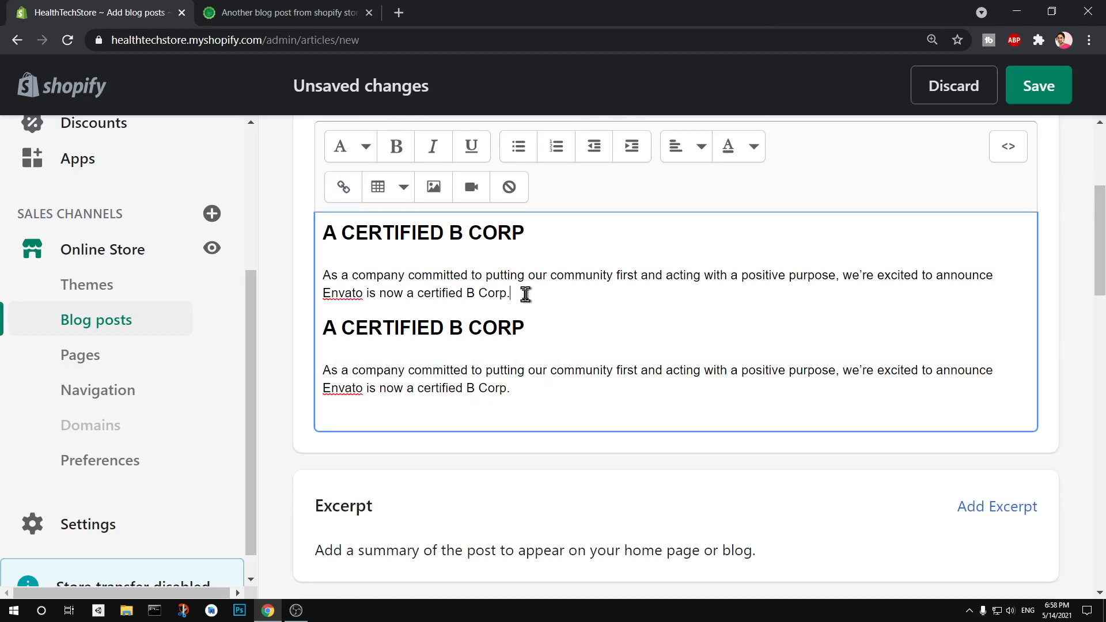
key("ctrl+v")
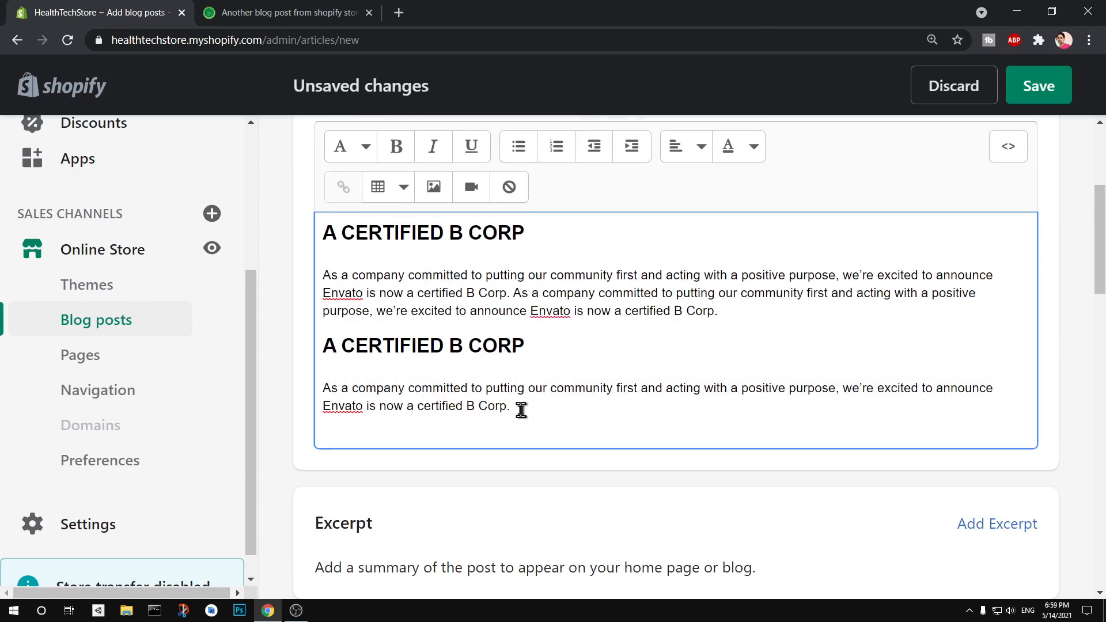
key("ctrl+v")
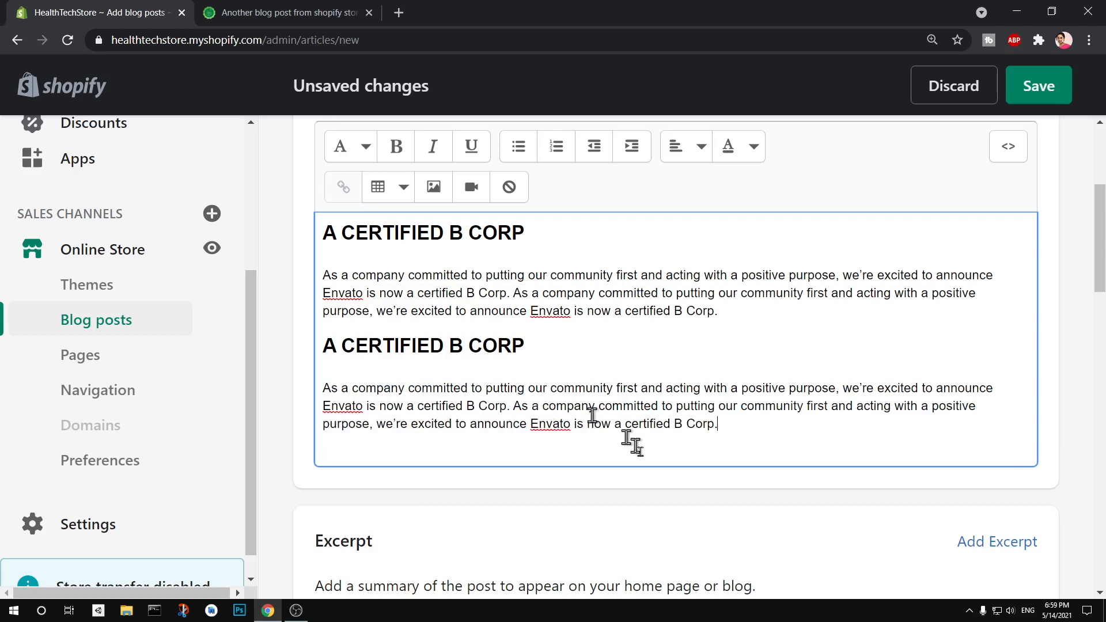
Apply the Heading 2 option to both "A CERTIFIED B CORP" headings in the post content
left_click(365, 148)
left_click(348, 288)
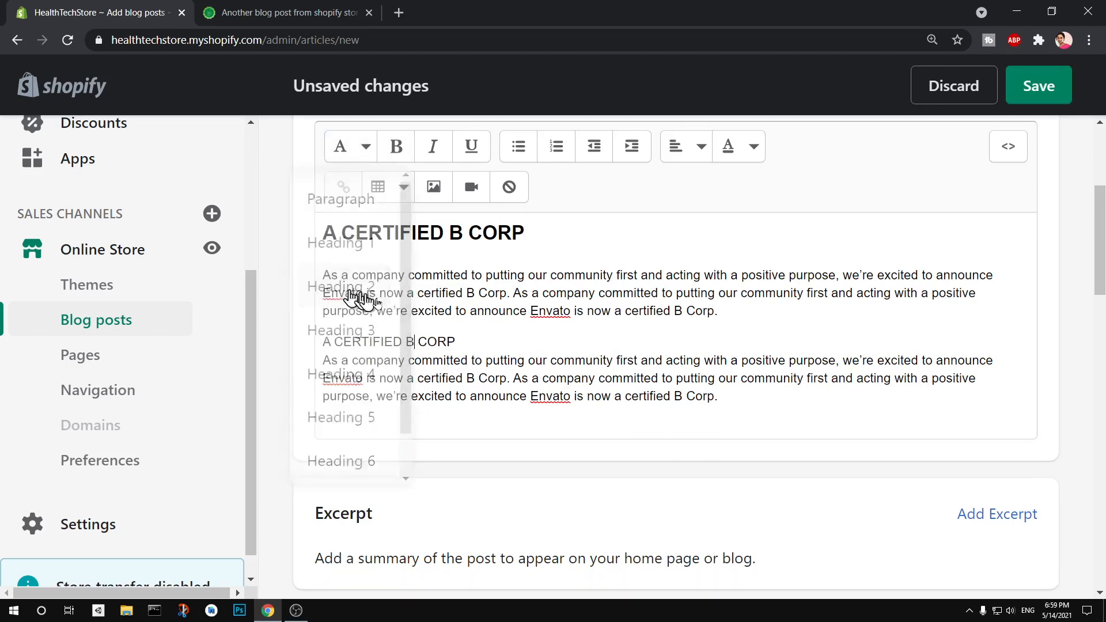
left_click_drag(473, 341, 311, 340)
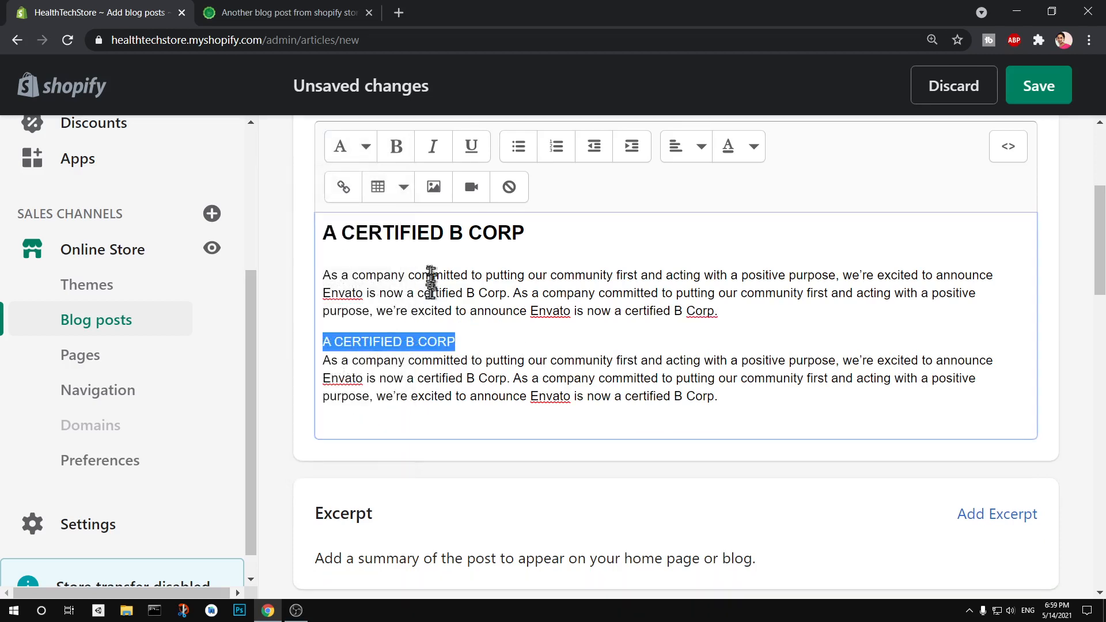
left_click(419, 234)
left_click_drag(531, 234, 296, 232)
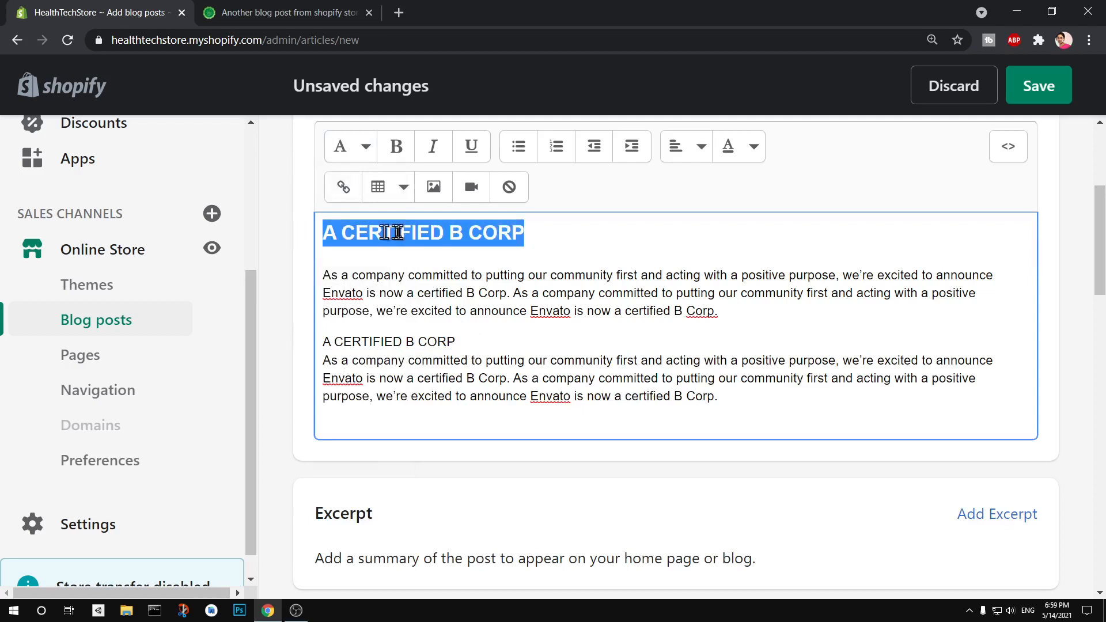
left_click(367, 148)
left_click(323, 292)
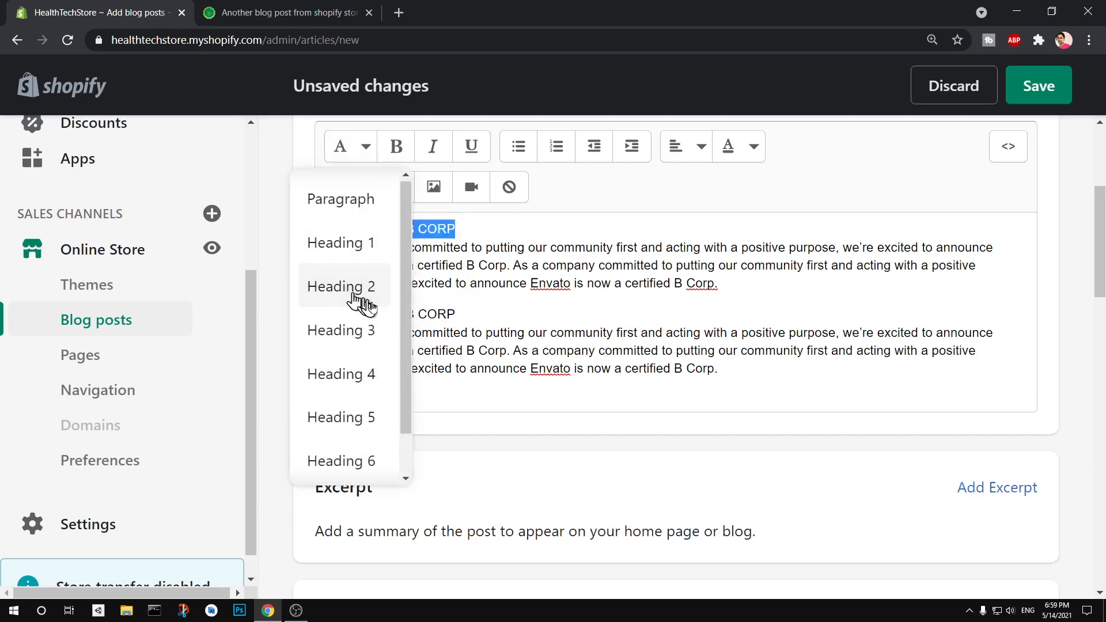
Duplicate both "A CERTIFIED B CORP" sections below the existing text and remove the empty line between the original and the copy
left_click(662, 371)
left_click(739, 371)
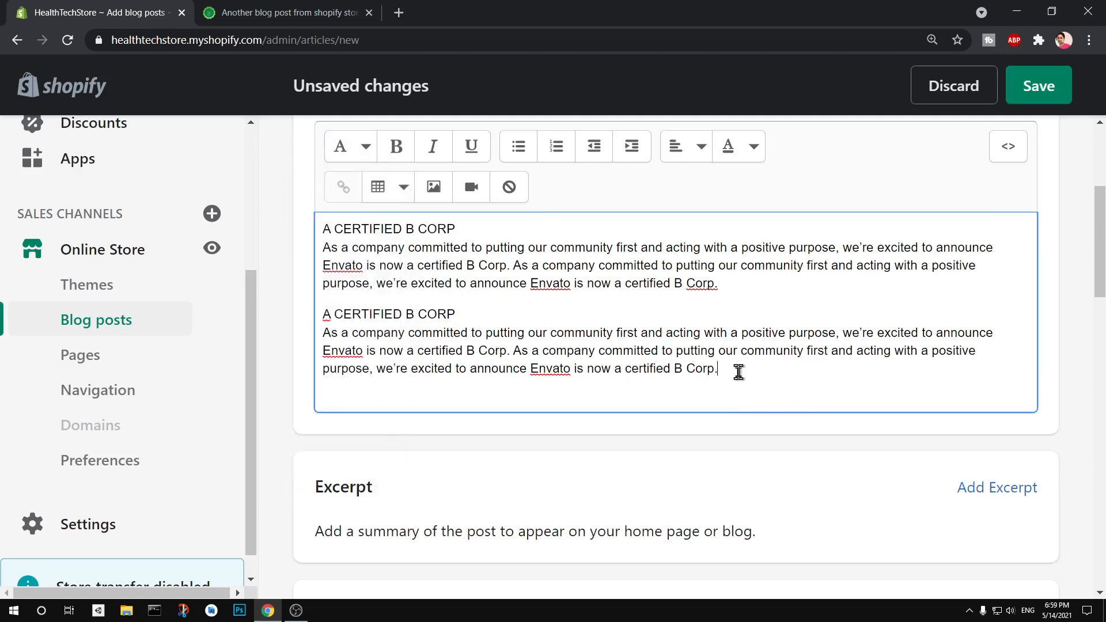
left_click_drag(740, 372, 320, 229)
key("ctrl+c")
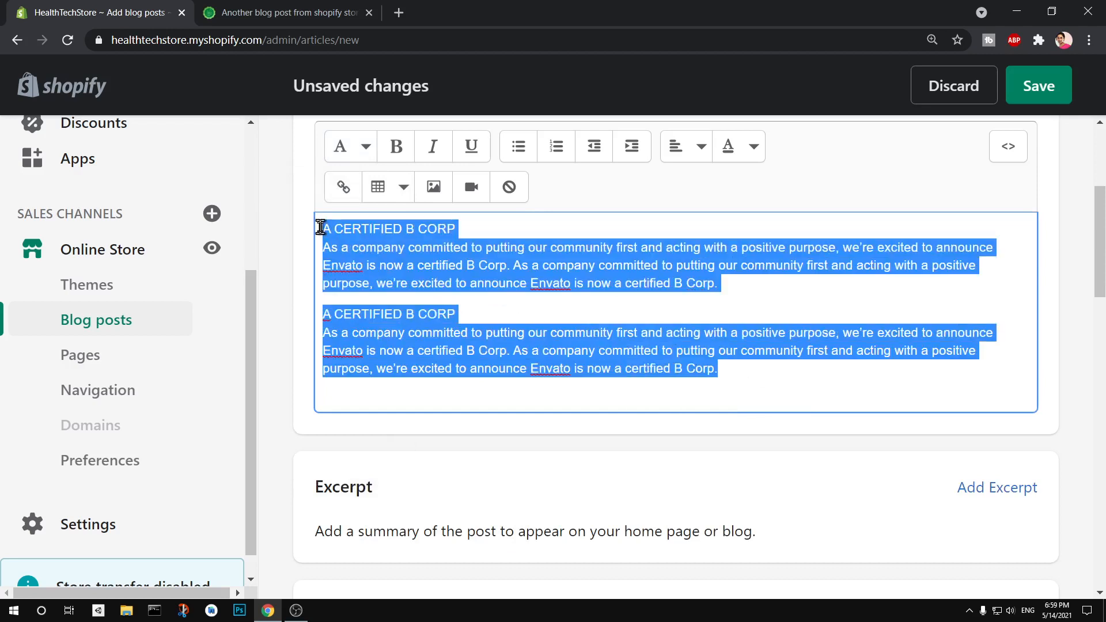
left_click(736, 377)
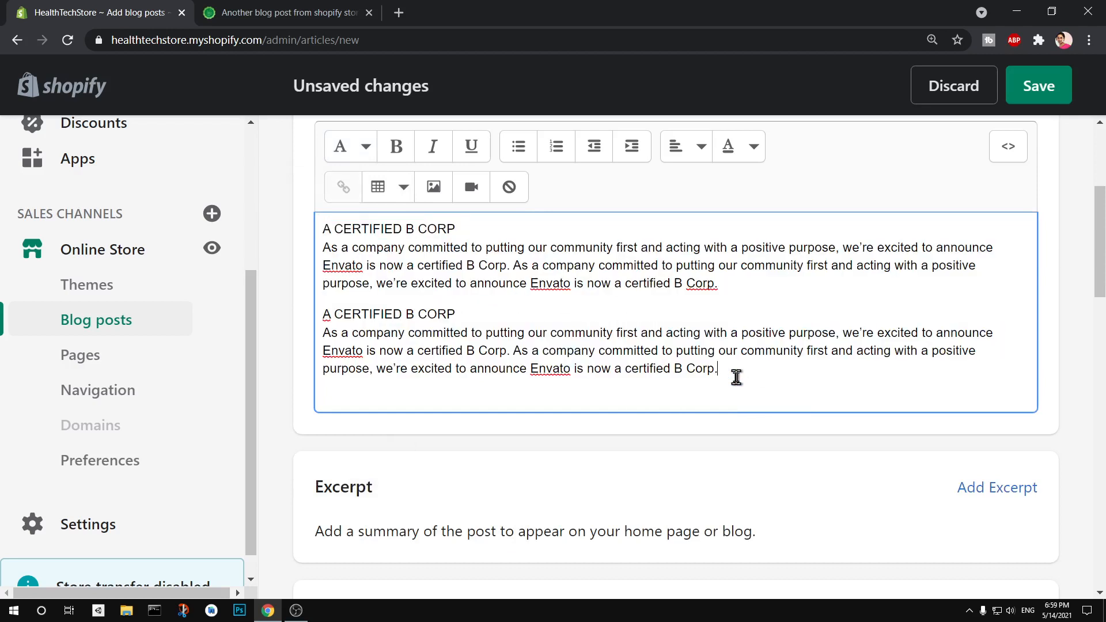
key("Return")
key("Return")
key("ctrl+v")
left_click(419, 406)
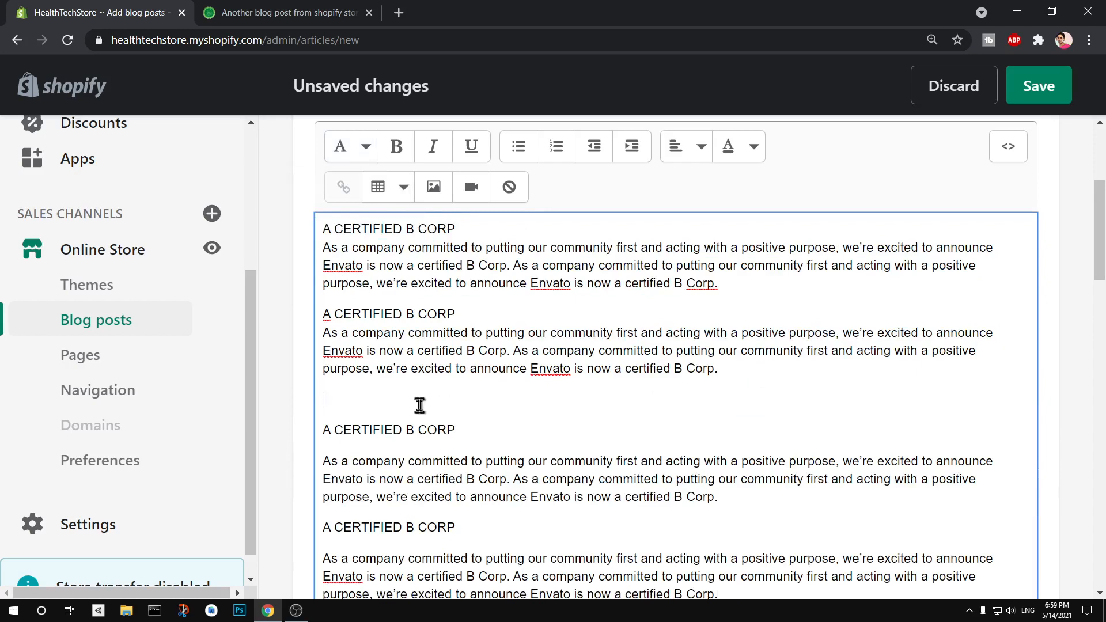
key("BackSpace")
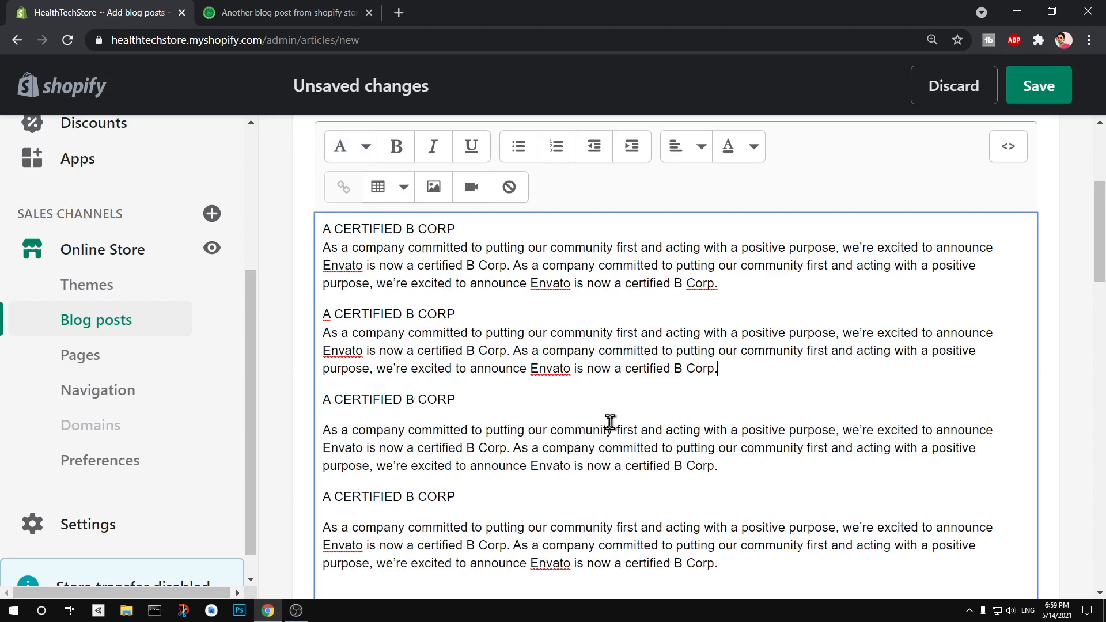
Open the post's website SEO fields and review the page title, description, and URL and handle
scroll(610, 422, "down", 15)
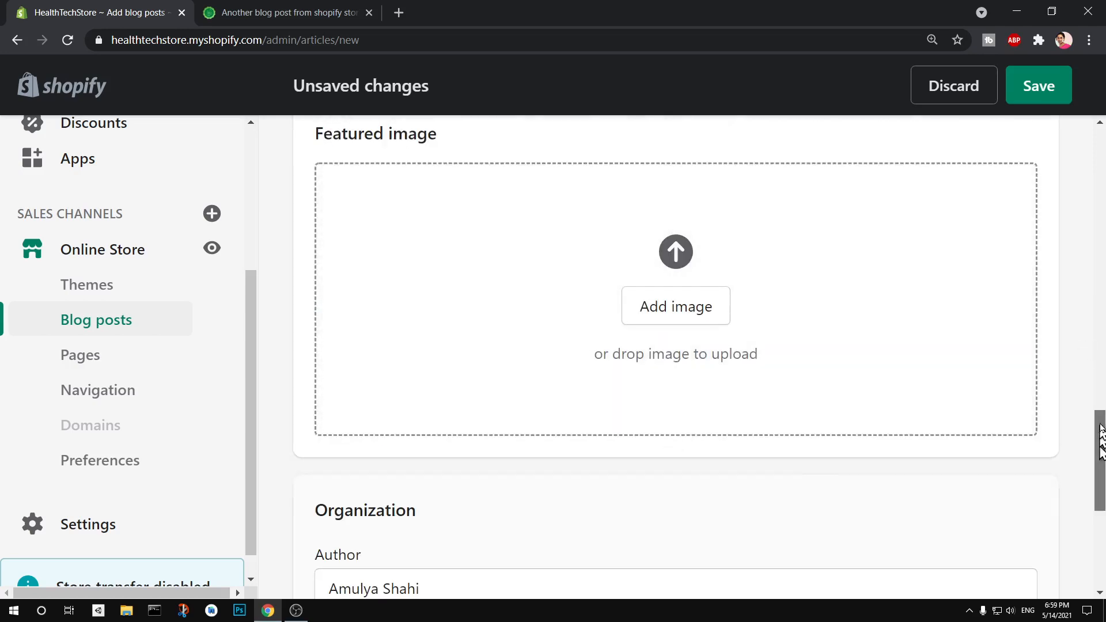
left_click_drag(1101, 443, 1103, 339)
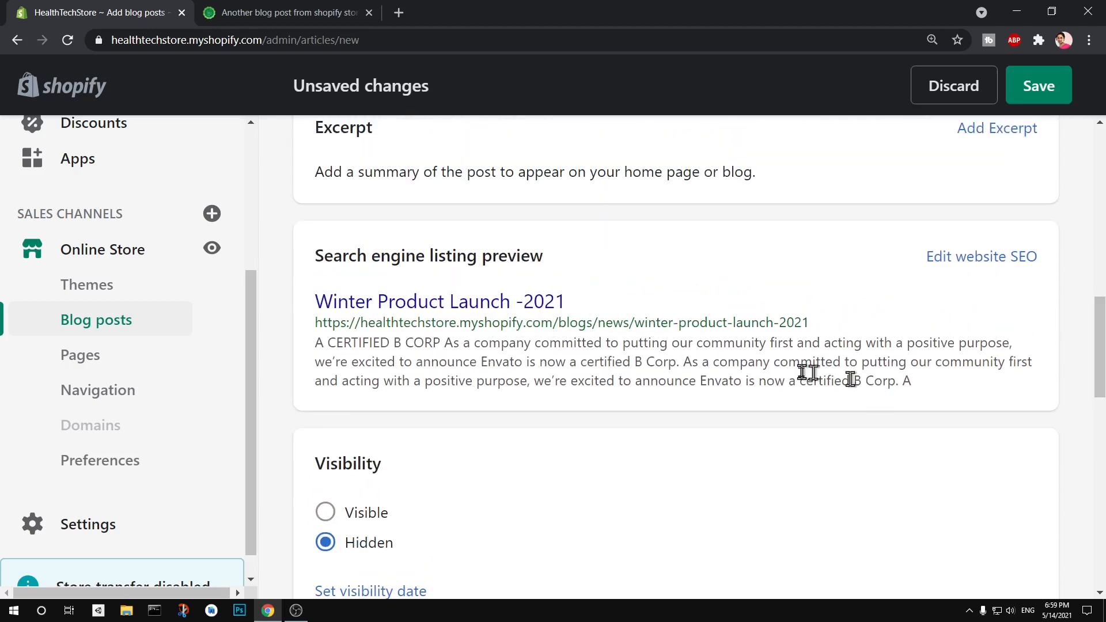
left_click(950, 262)
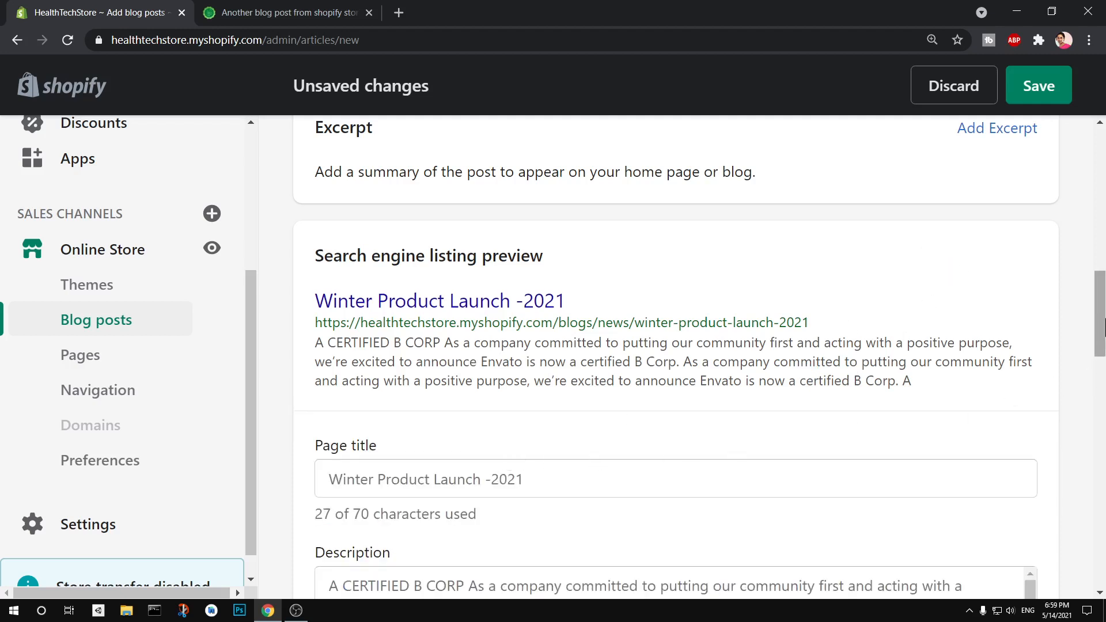
left_click_drag(1101, 323, 1103, 410)
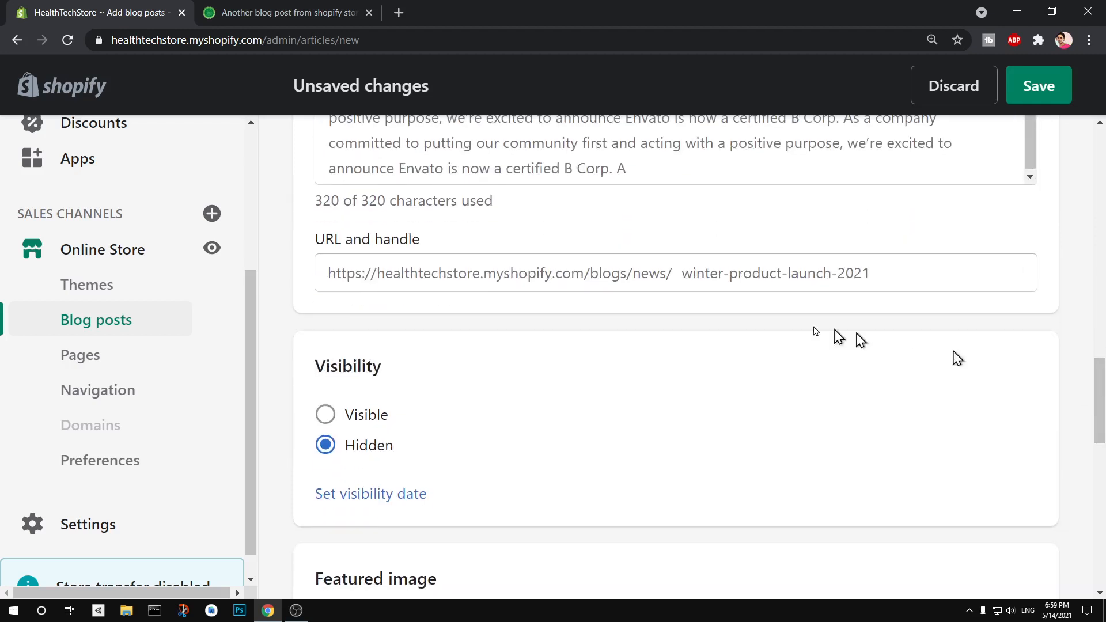
left_click(720, 282)
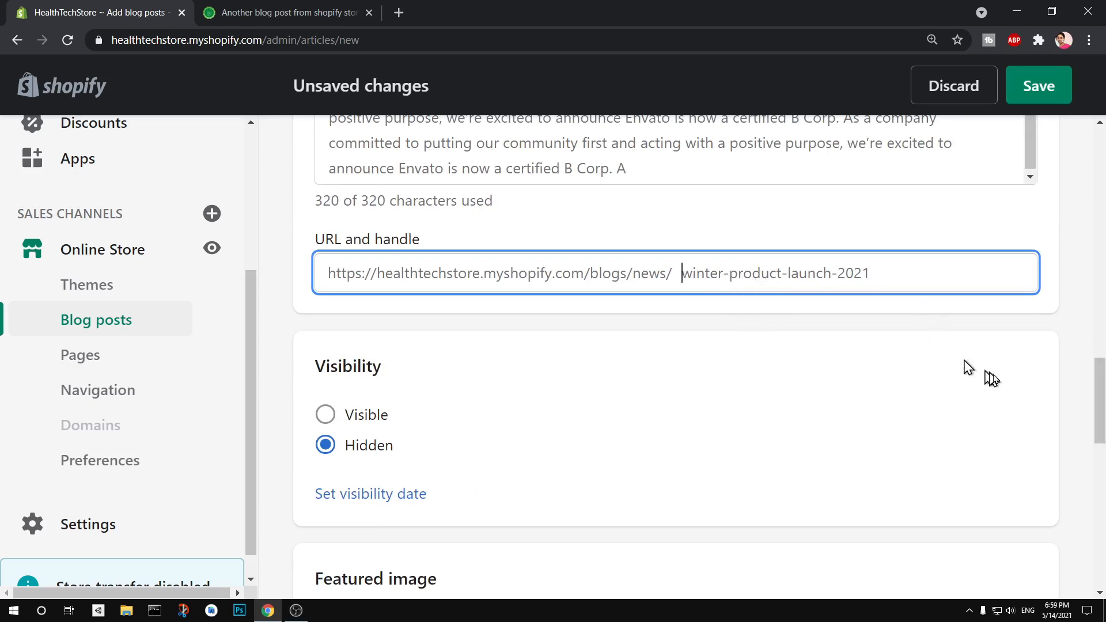
Try scheduling the post with a visibility date, clear the date, and set the post's visibility to Visible
left_click(366, 419)
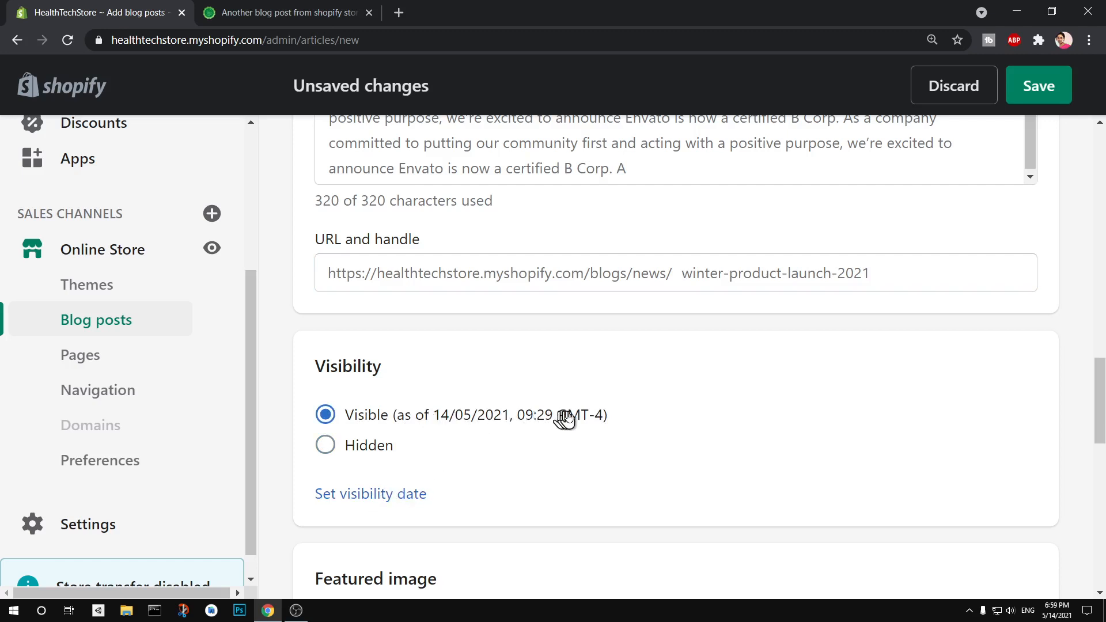
left_click(363, 495)
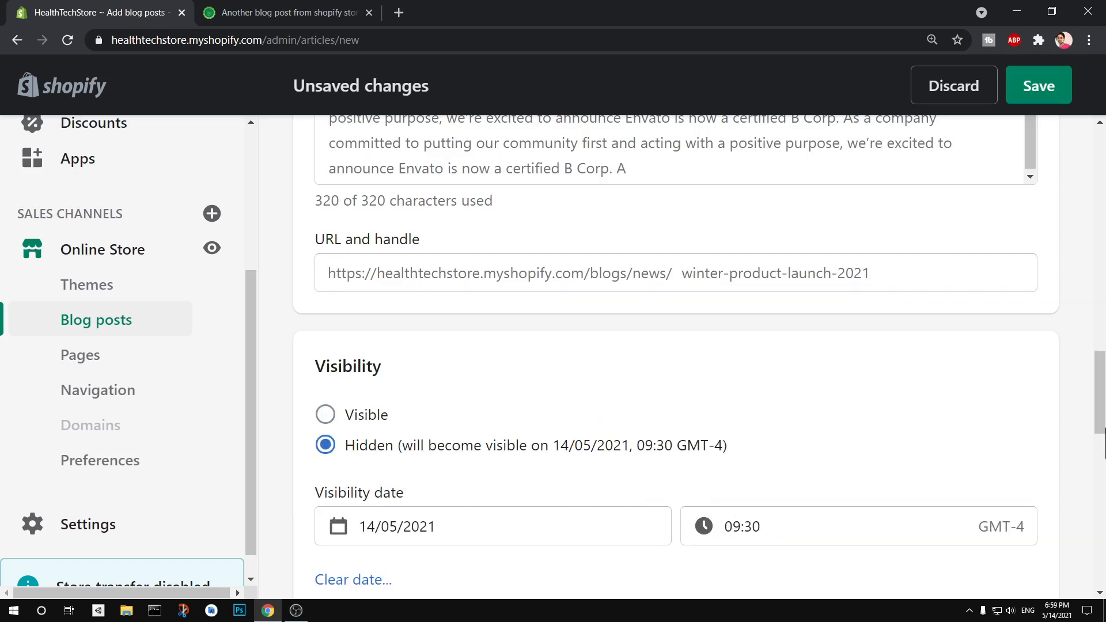
scroll(1103, 403, "down", 4)
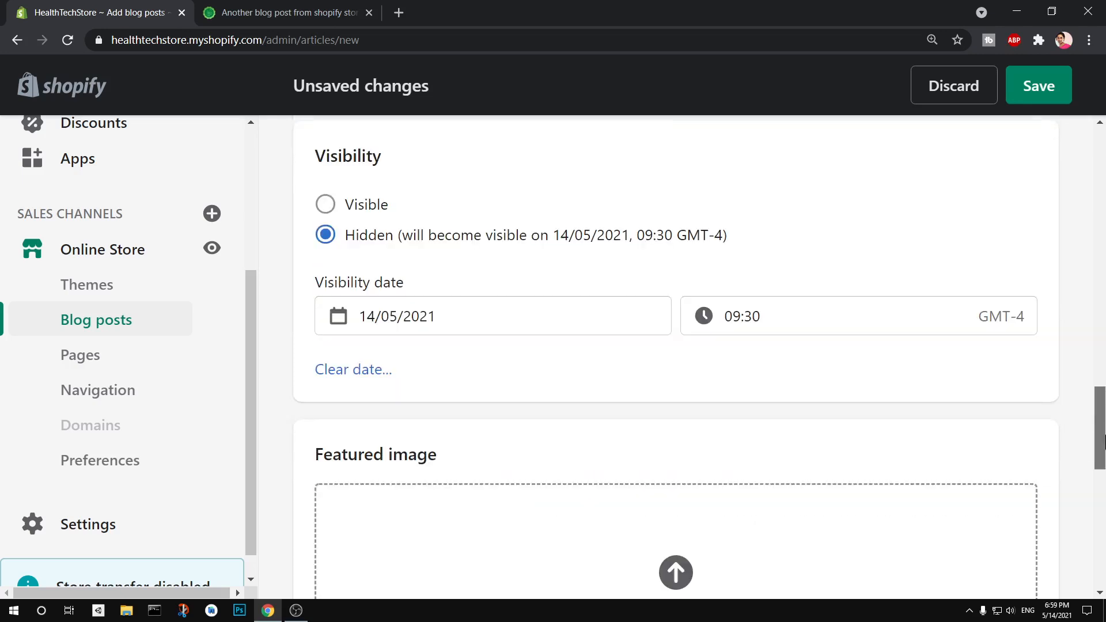
left_click(365, 370)
left_click(356, 209)
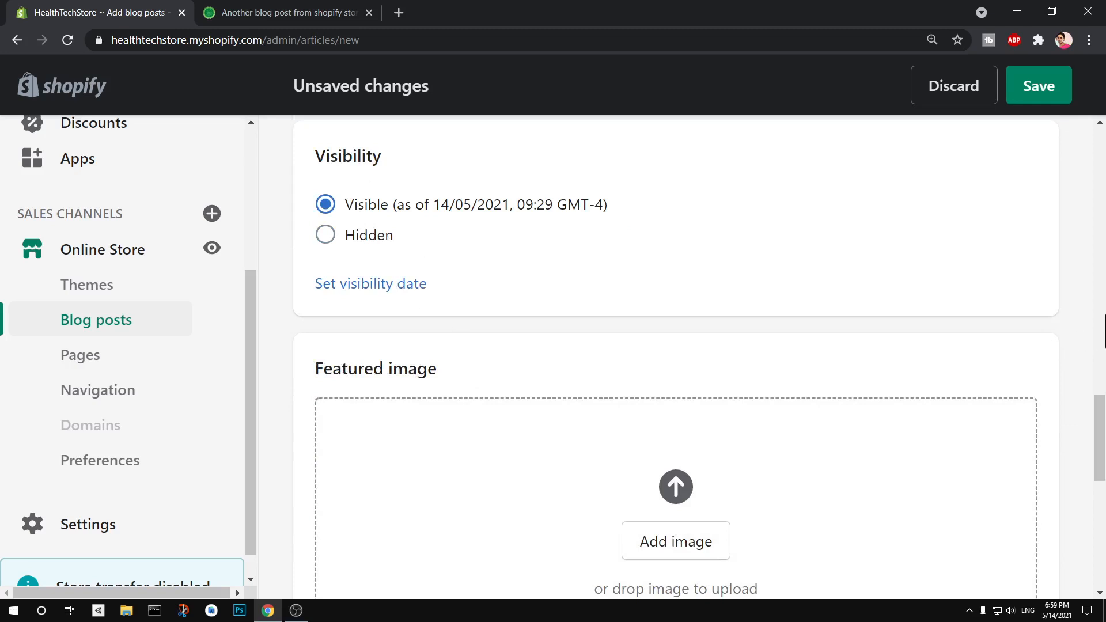
Upload the "avalon hotel view" picture as the post's featured image
scroll(1103, 403, "down", 3)
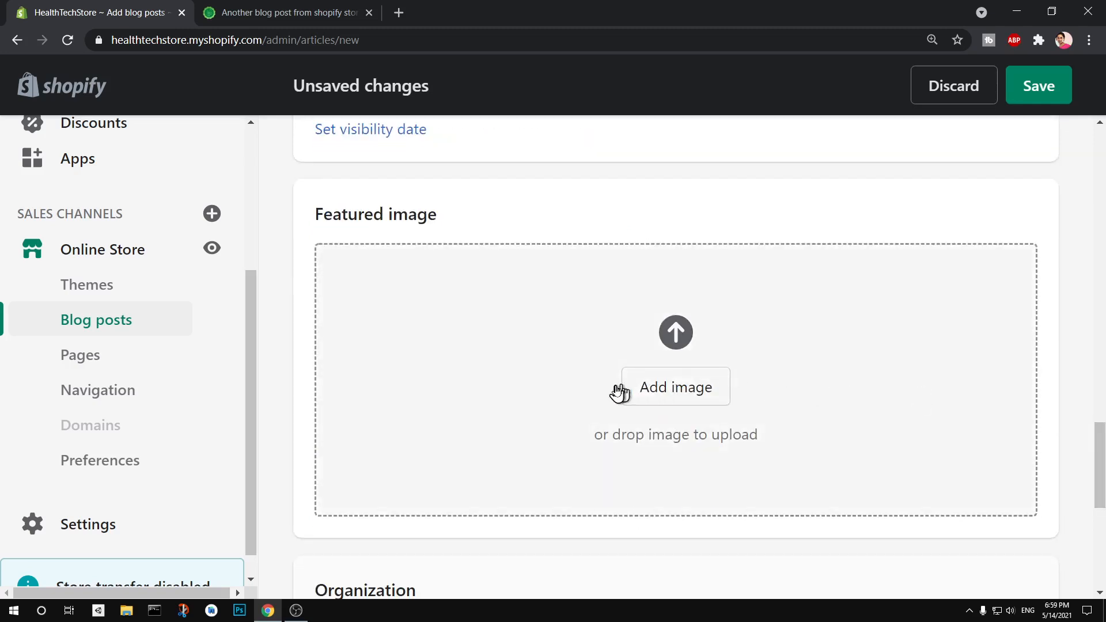
left_click(675, 395)
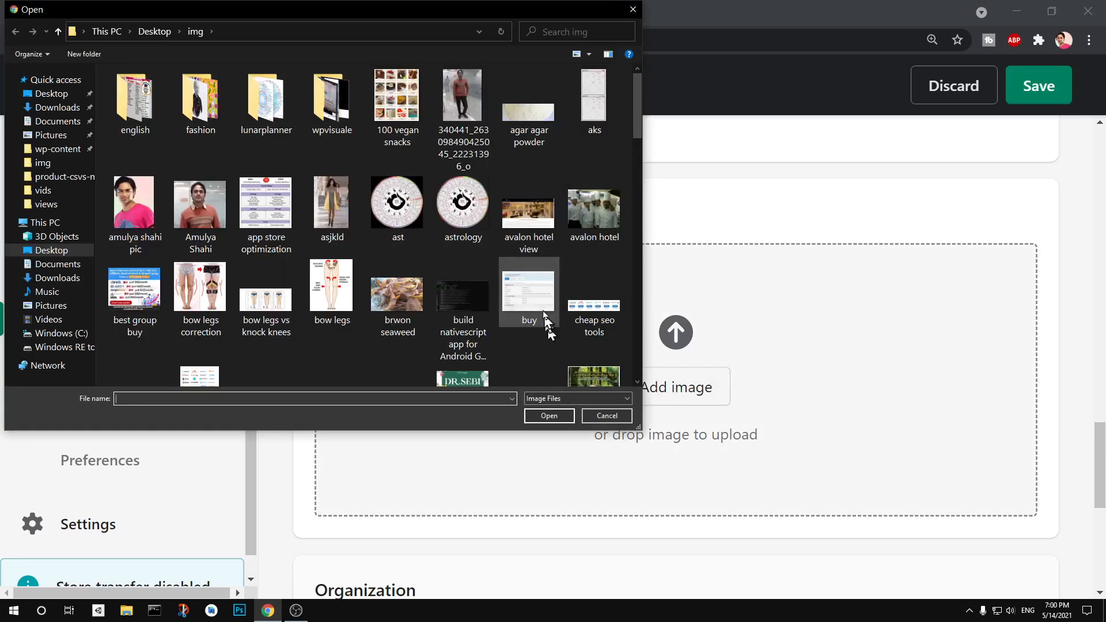
double_click(528, 219)
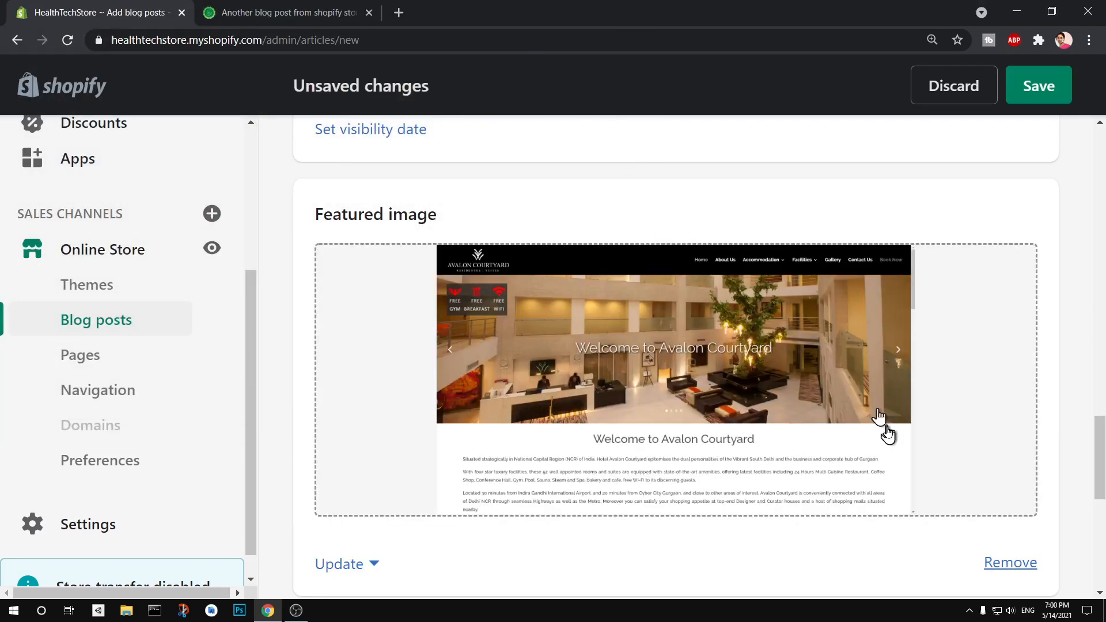
scroll(891, 427, "down", 9)
scroll(891, 424, "up", 10)
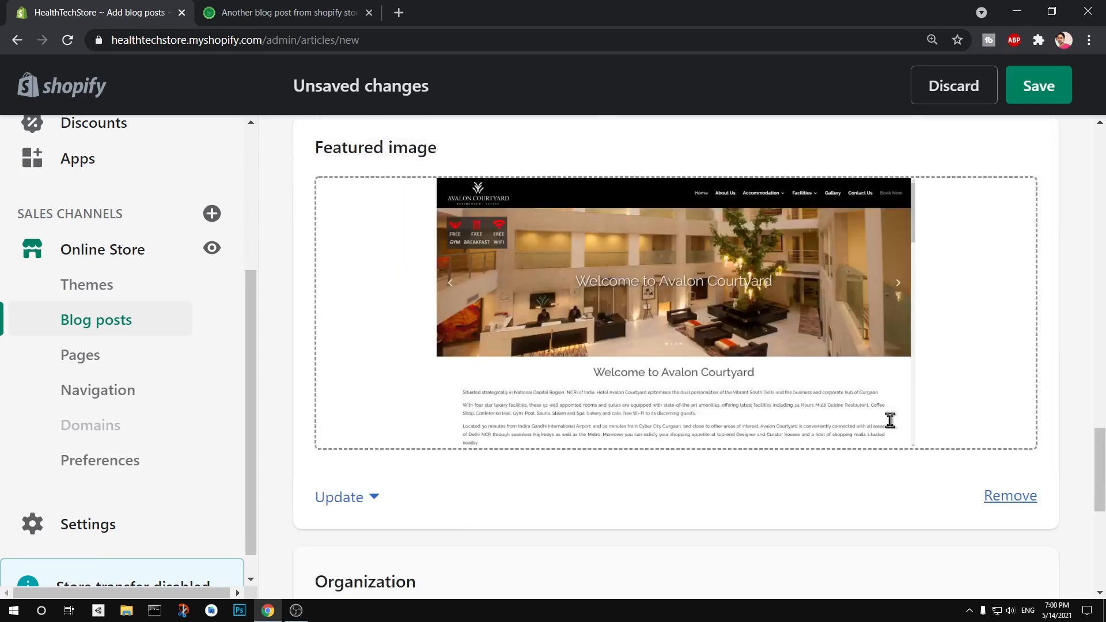
Check the featured image's alt text field, close the image editor without entering anything, and remove the image
left_click(757, 451)
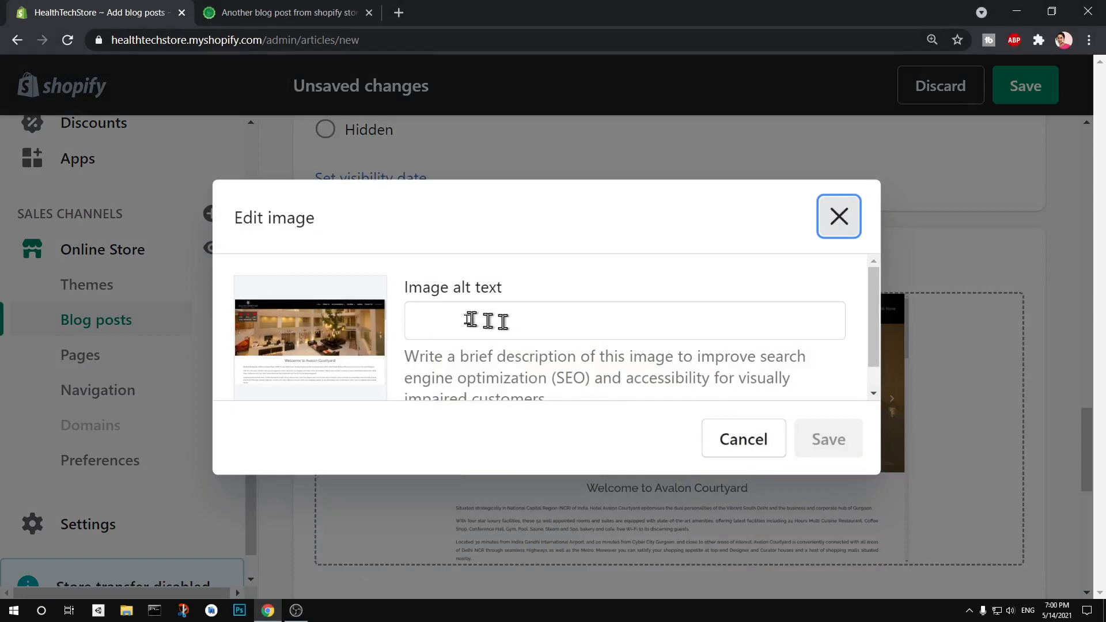
left_click(836, 217)
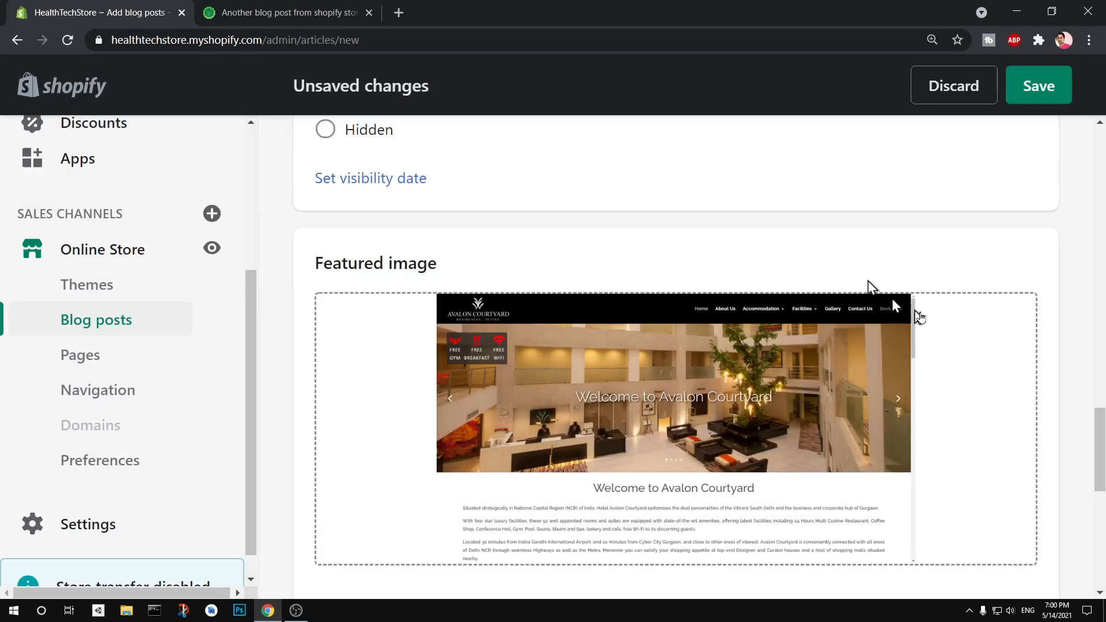
left_click_drag(1102, 441, 1101, 464)
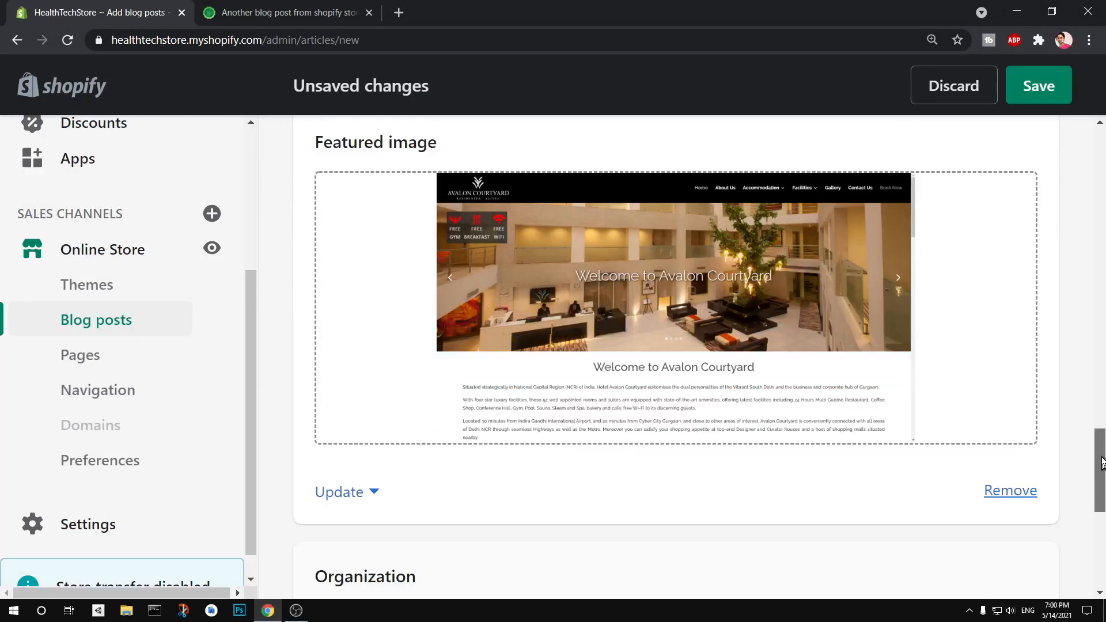
left_click(1025, 491)
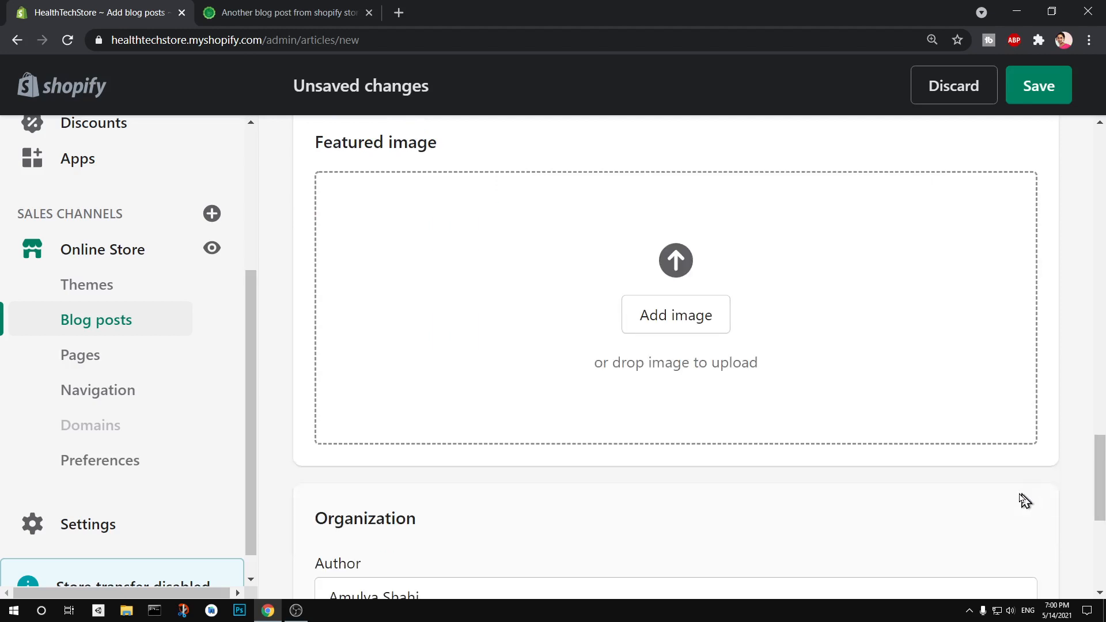
Upload the "brwon seaweed" picture as the post's featured image and save its alt text as "winter product launch 2021"
left_click(650, 326)
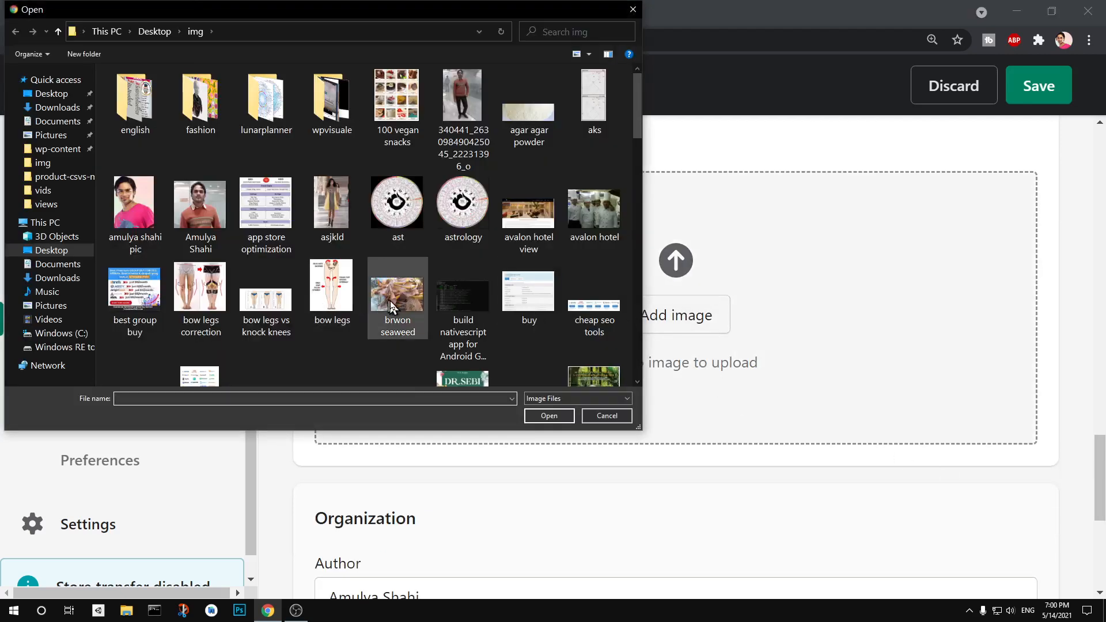
double_click(390, 304)
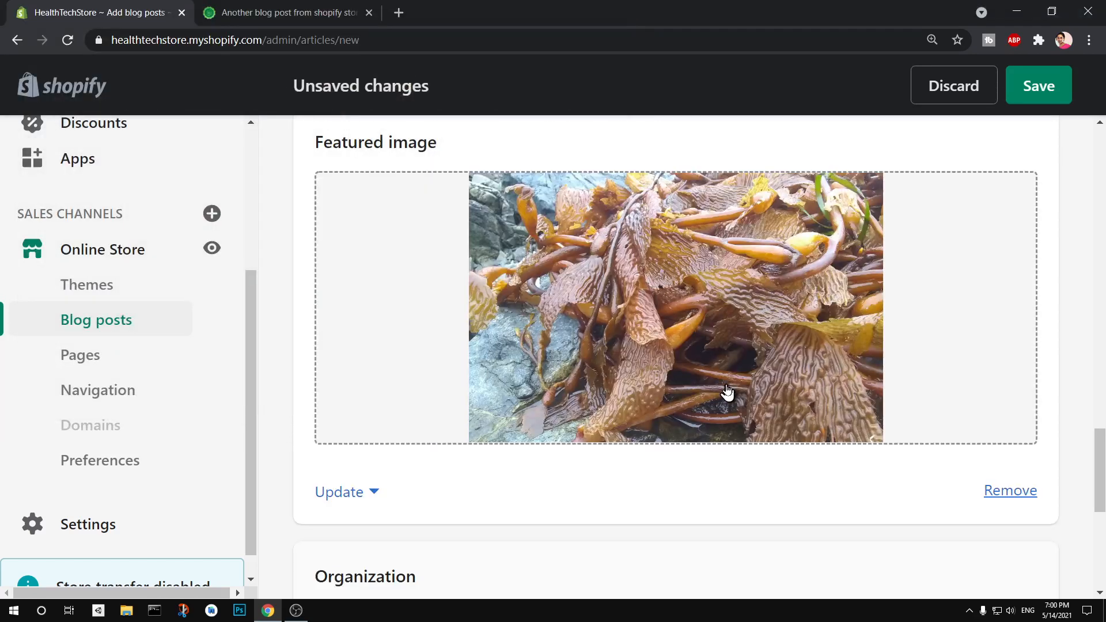
left_click(676, 347)
left_click(575, 338)
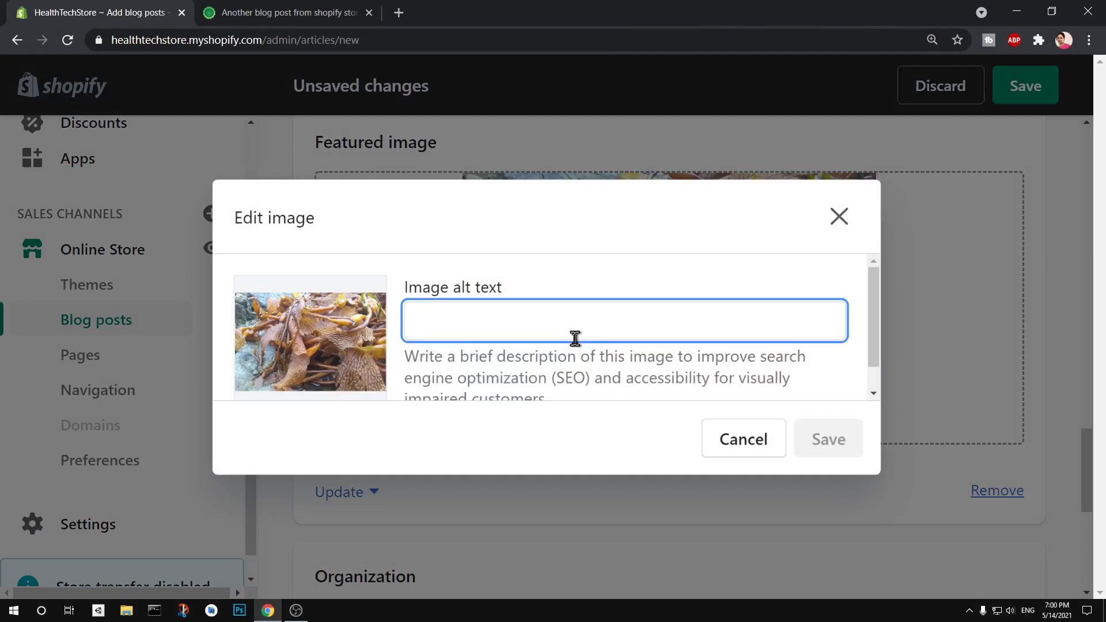
type("winter ")
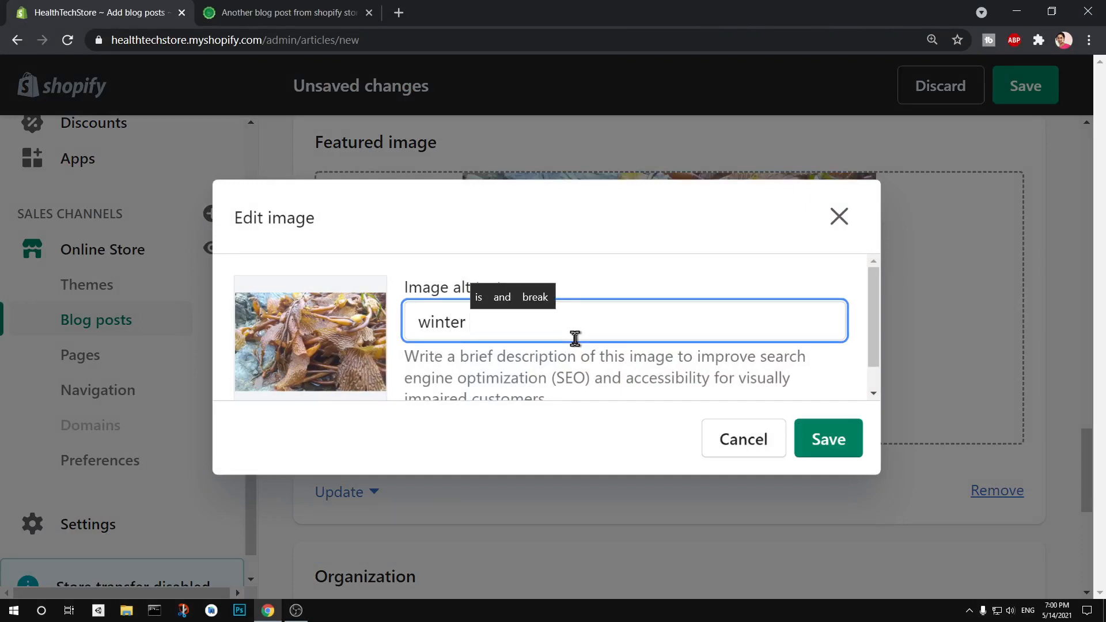
type("pro")
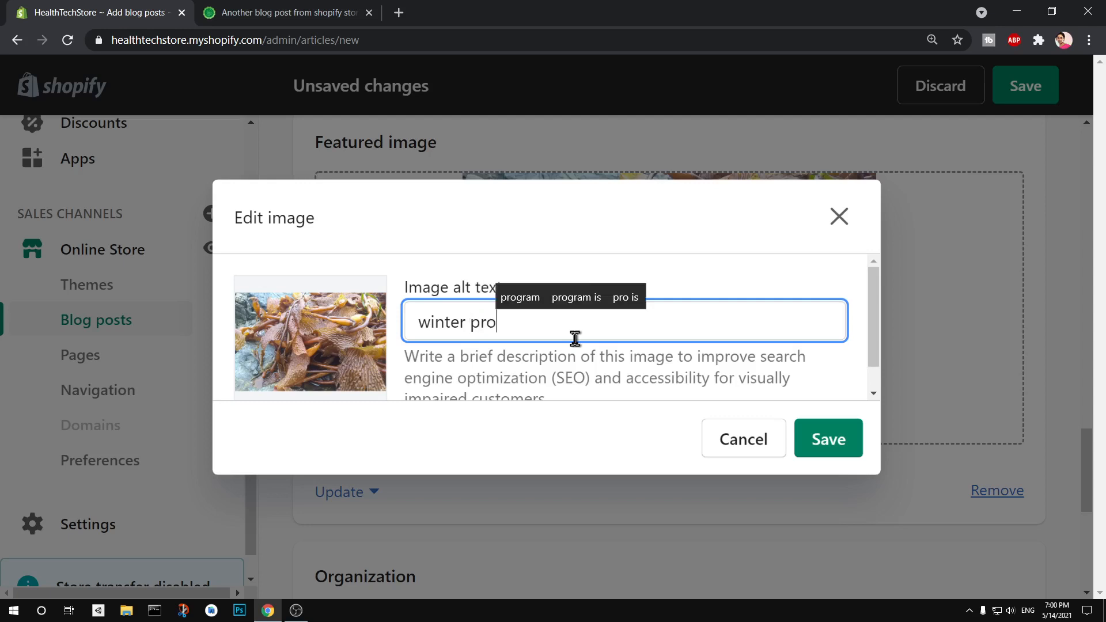
type("duct lau")
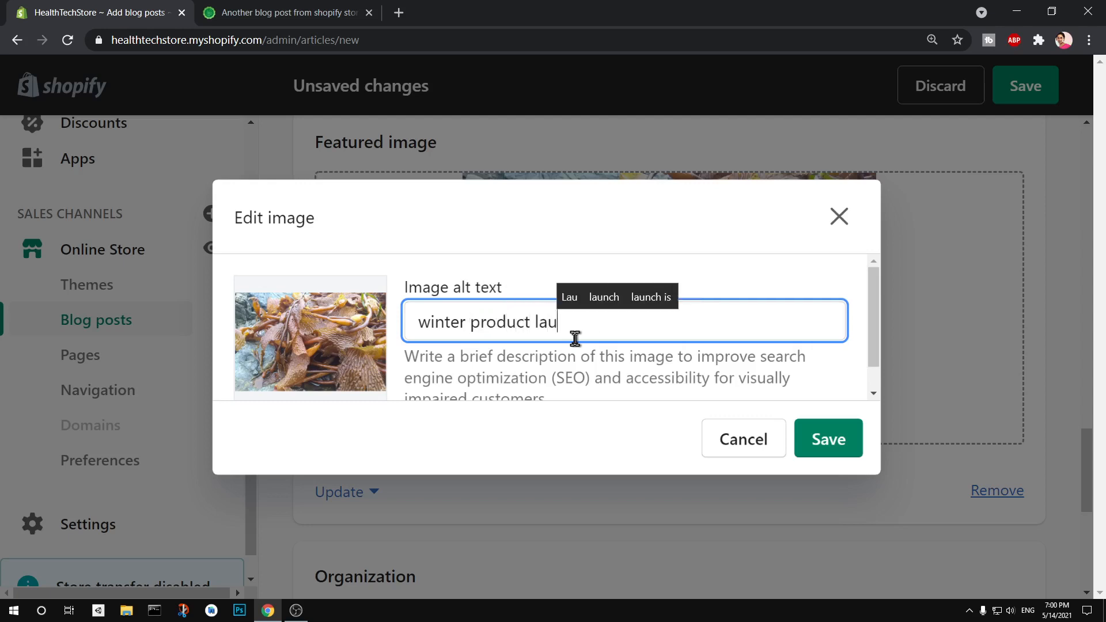
type("nch 2021")
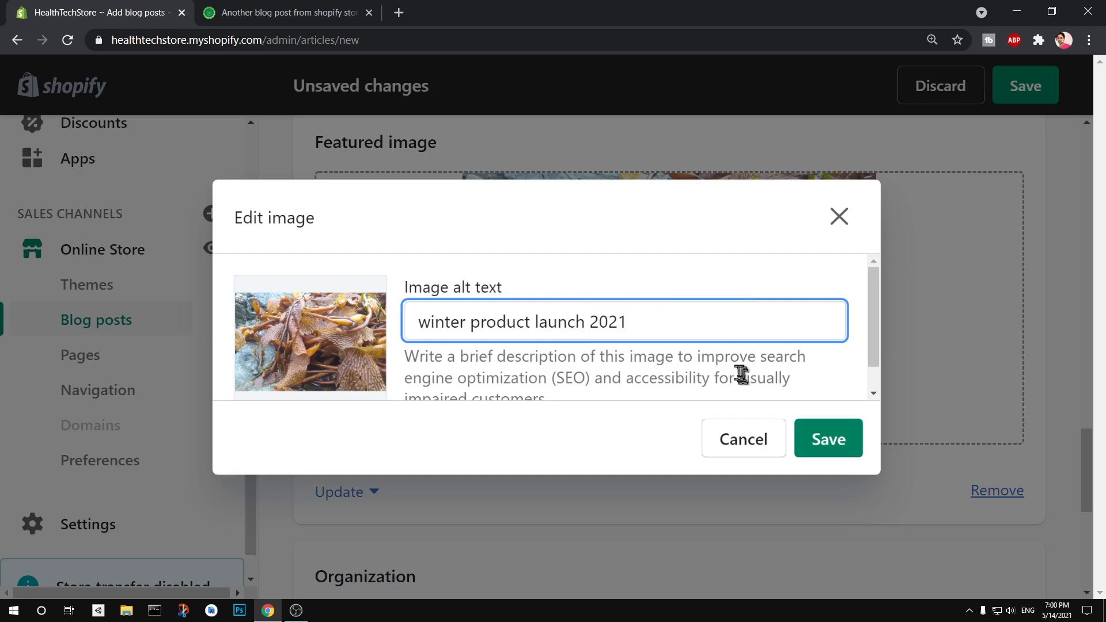
scroll(795, 365, "down", 1)
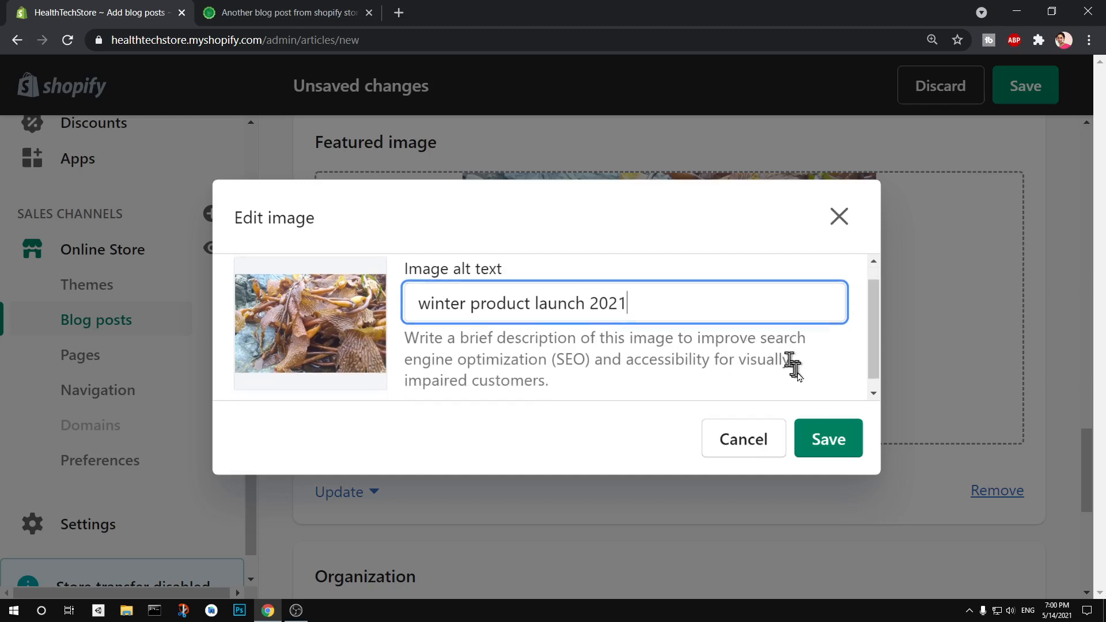
left_click(834, 442)
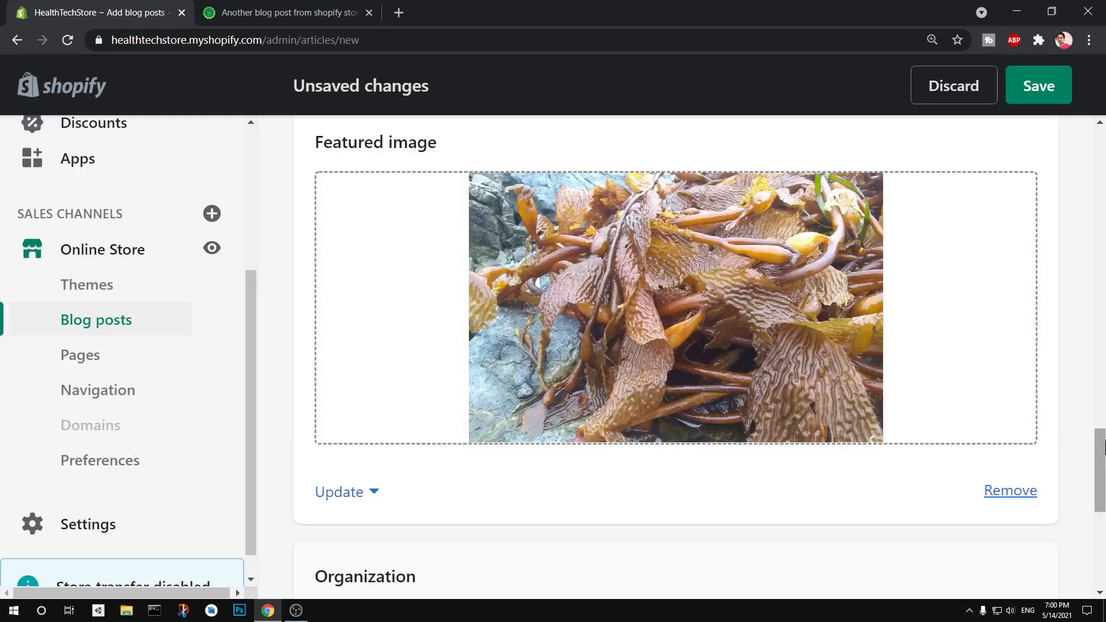
Check the post's author field and the available blog choices, and assign the post to the Seasonal Products blog
left_click_drag(1099, 452, 1102, 524)
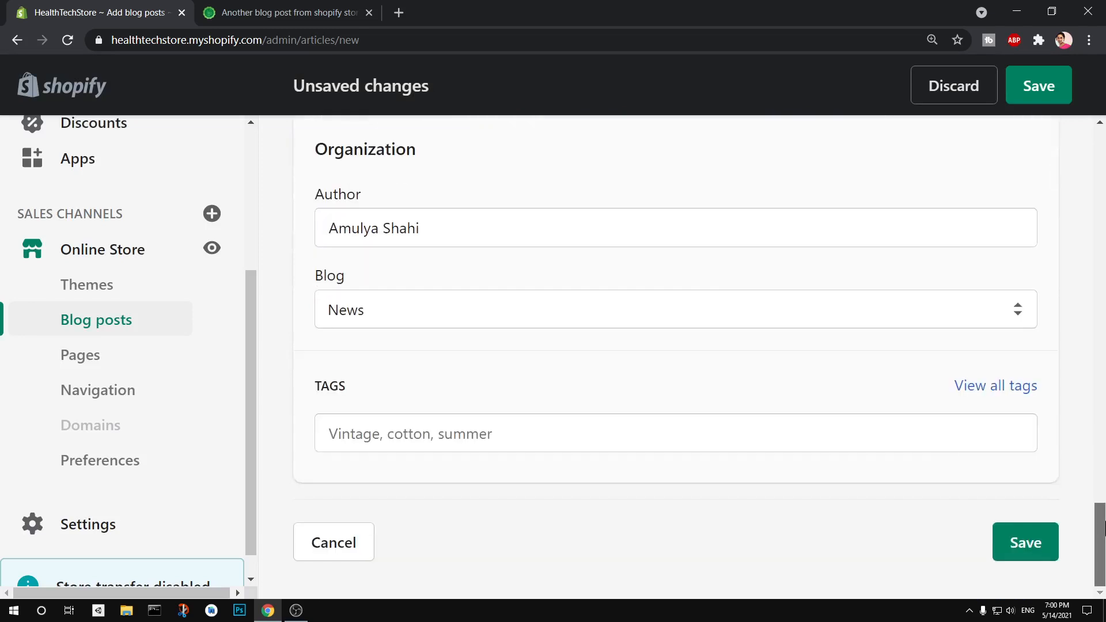
left_click(481, 228)
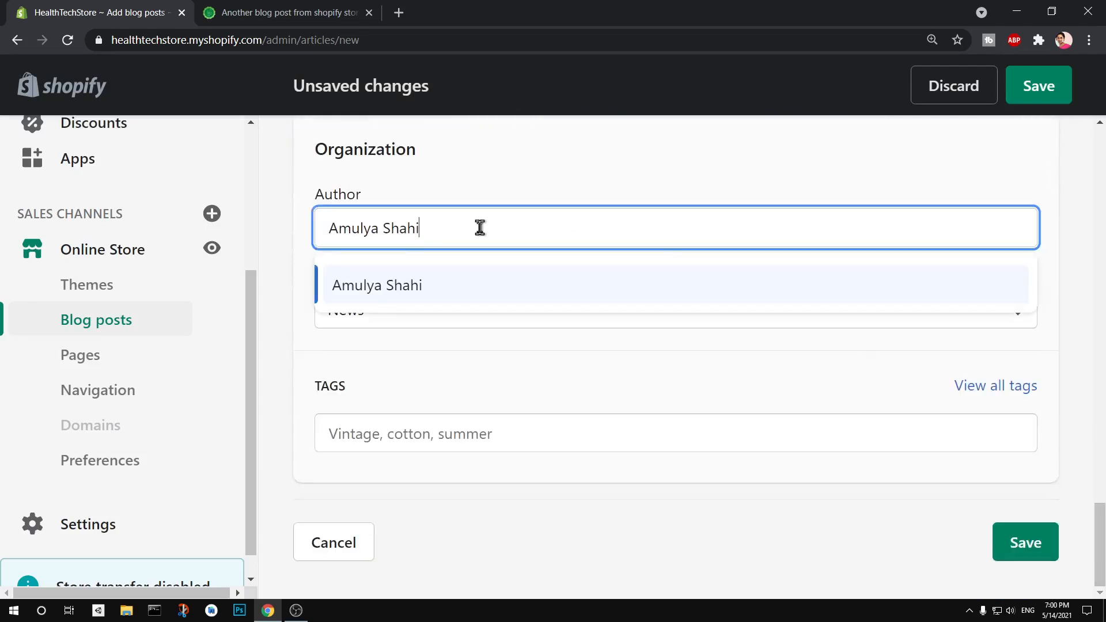
left_click(494, 174)
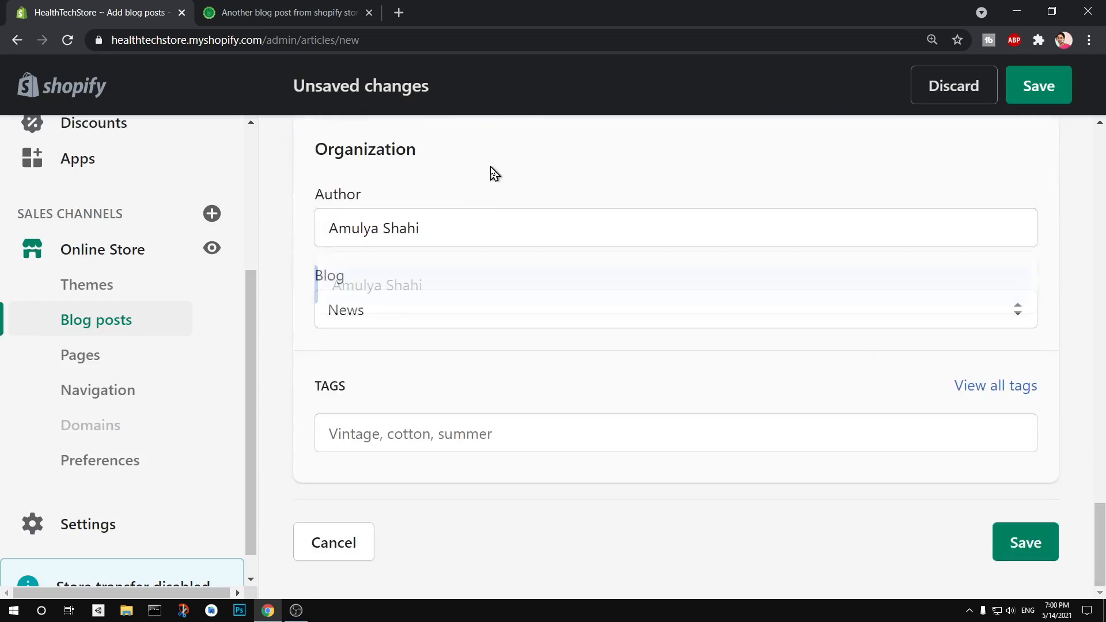
left_click(458, 316)
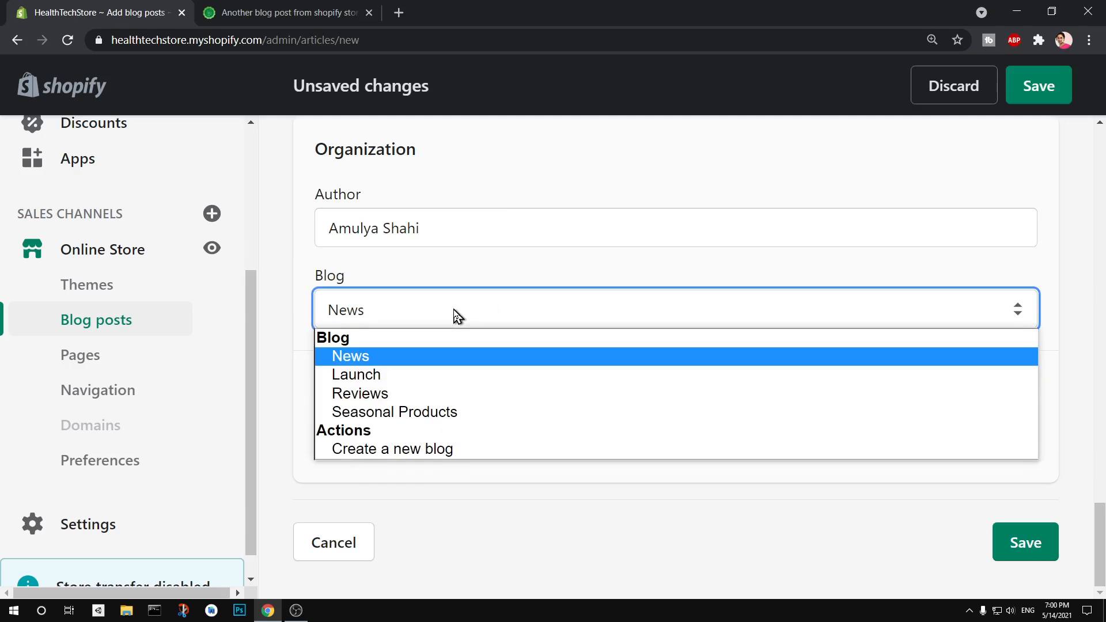
left_click(472, 415)
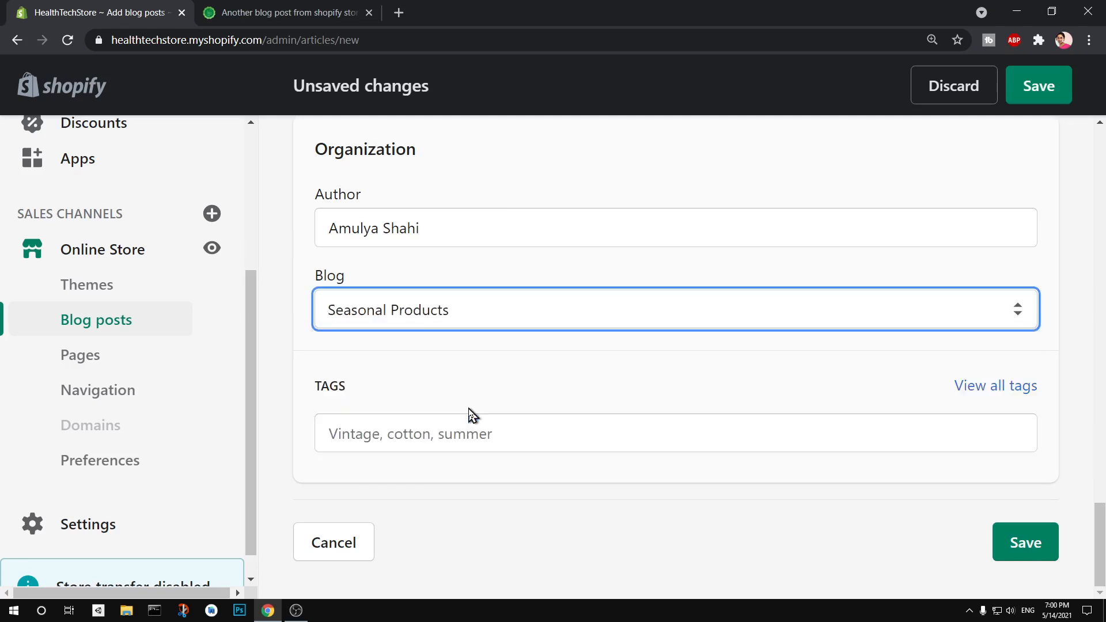
left_click(440, 371)
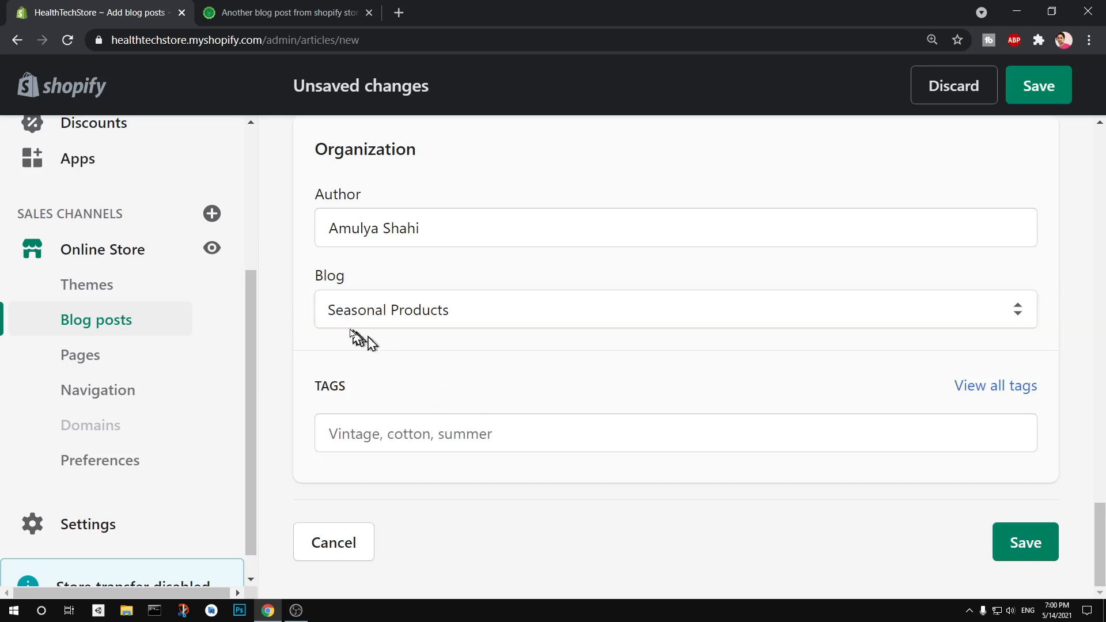
left_click(455, 323)
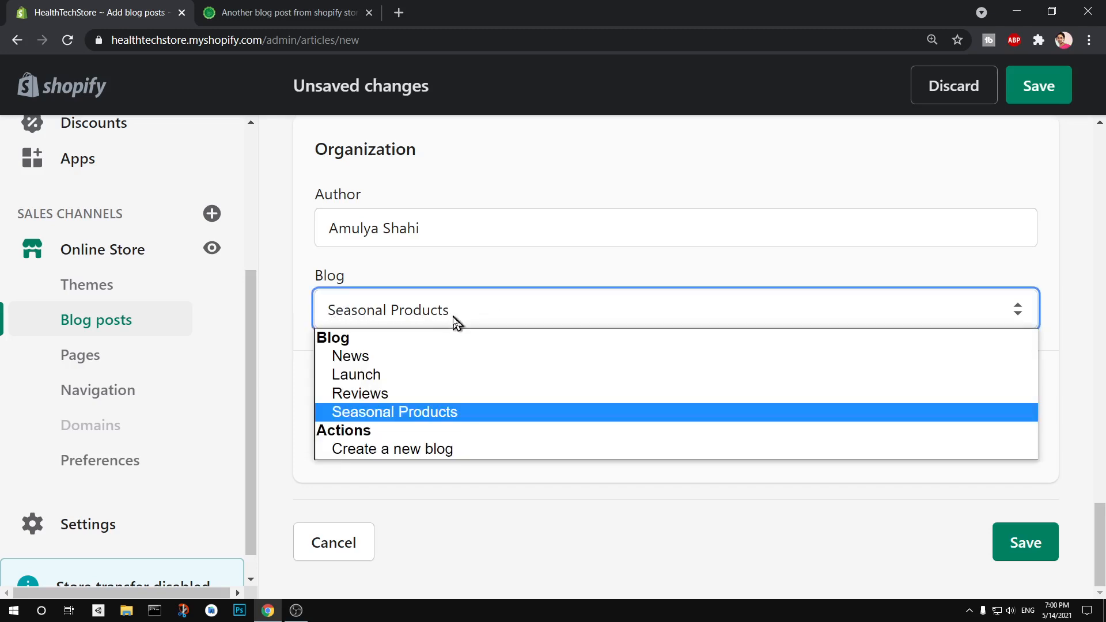
left_click(453, 413)
left_click(438, 316)
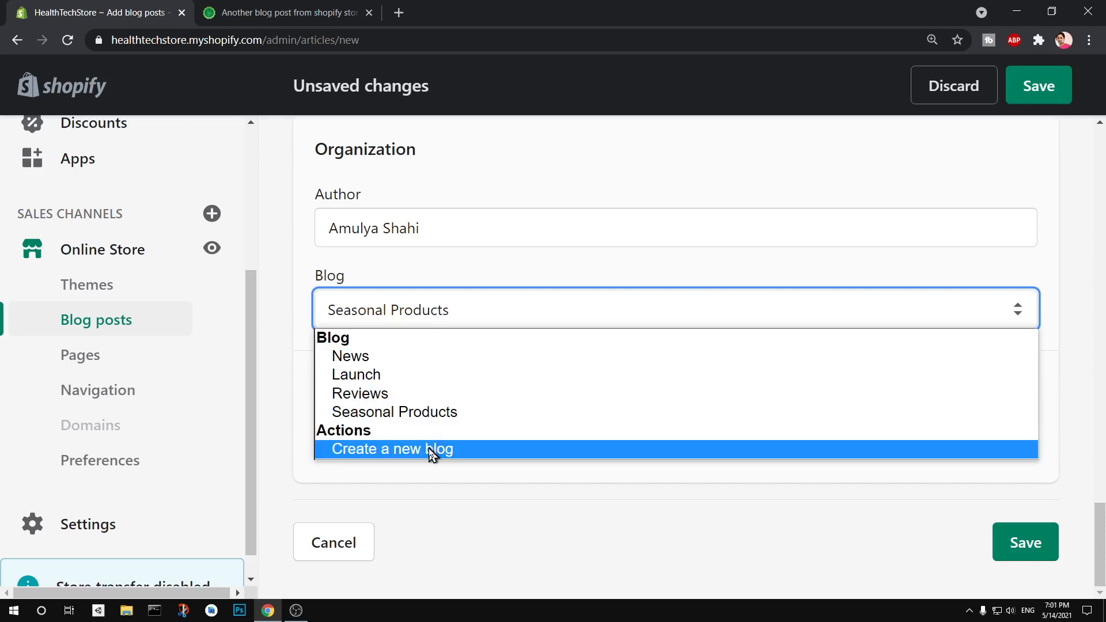
left_click(435, 413)
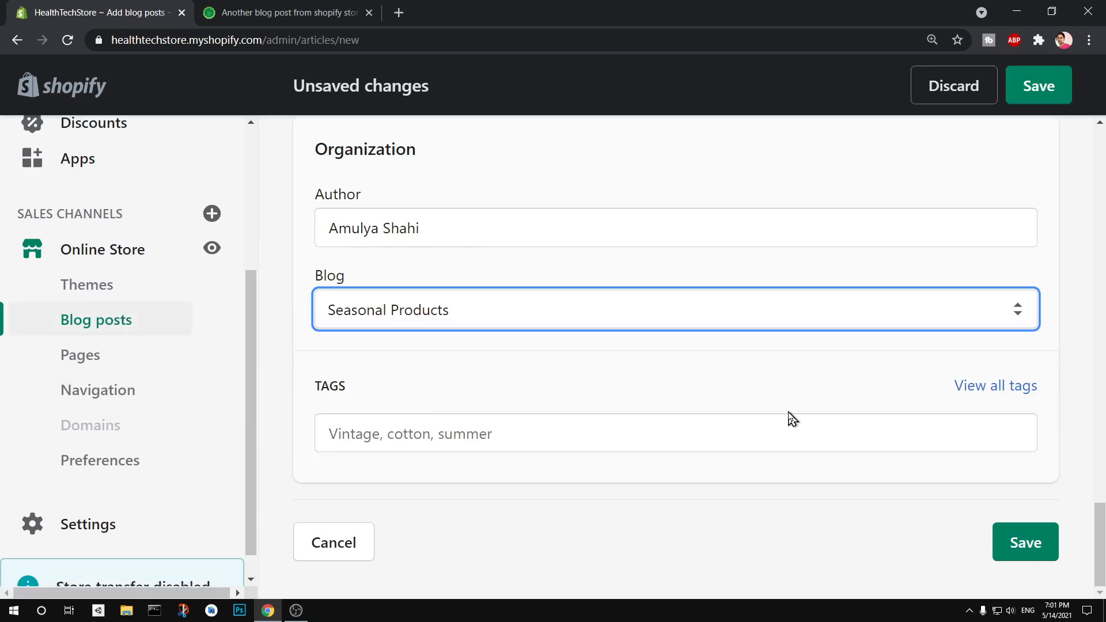
Add a new "Winter" tag to the post
left_click(626, 435)
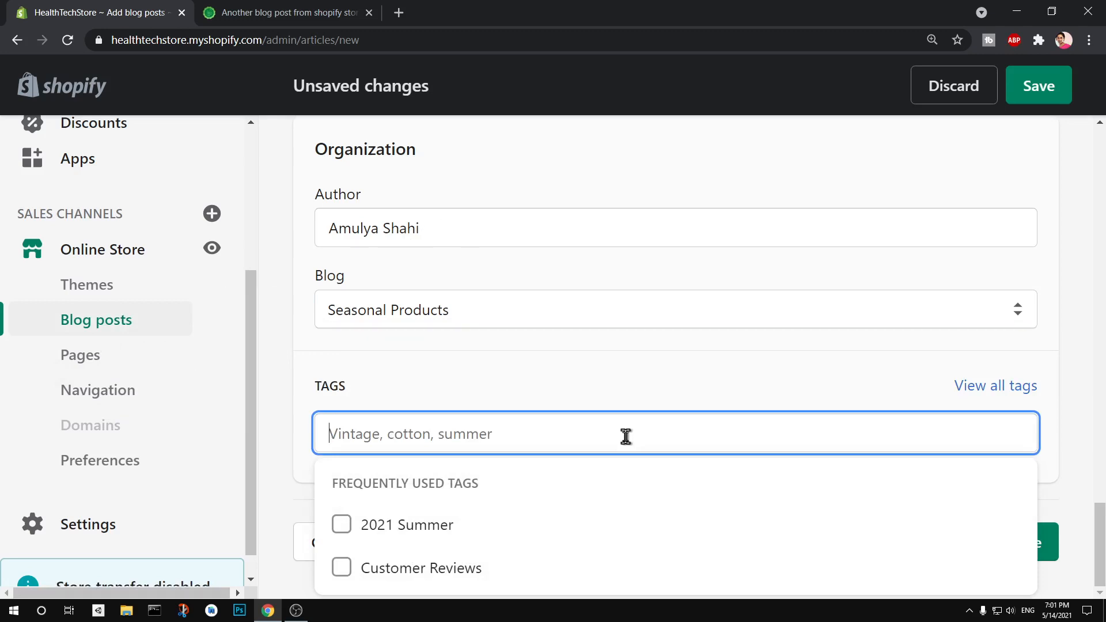
type("Winter")
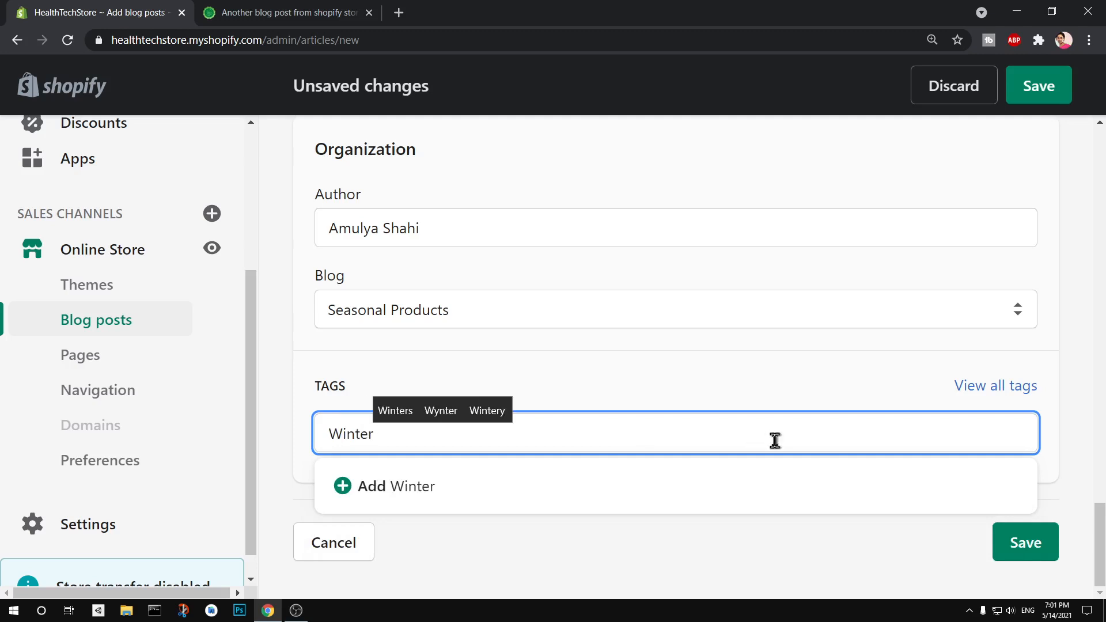
left_click(343, 484)
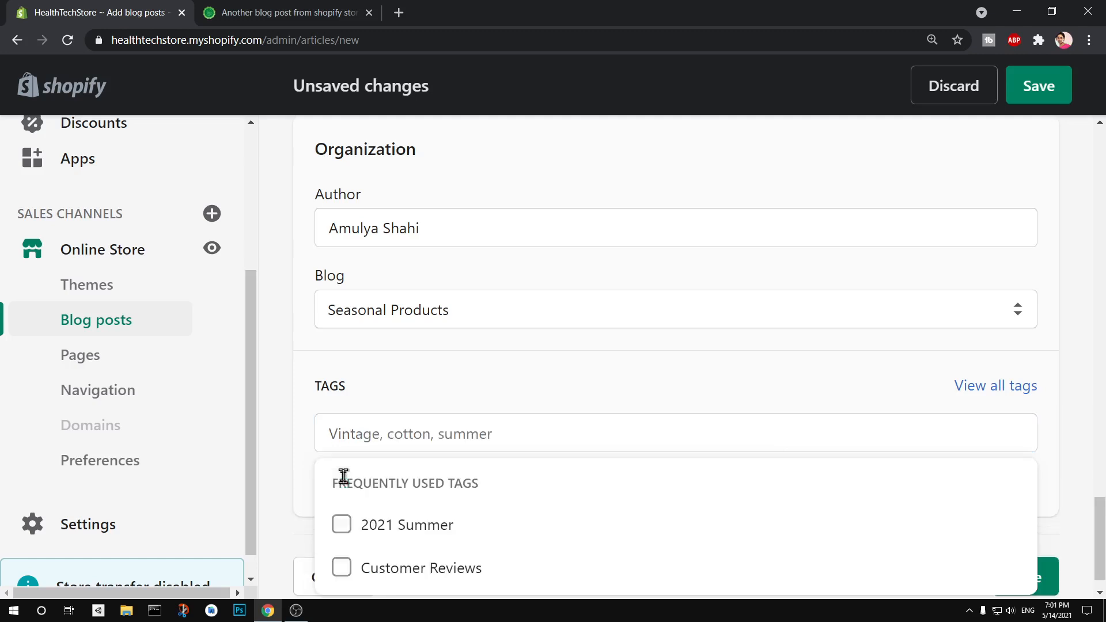
scroll(598, 489, "down", 1)
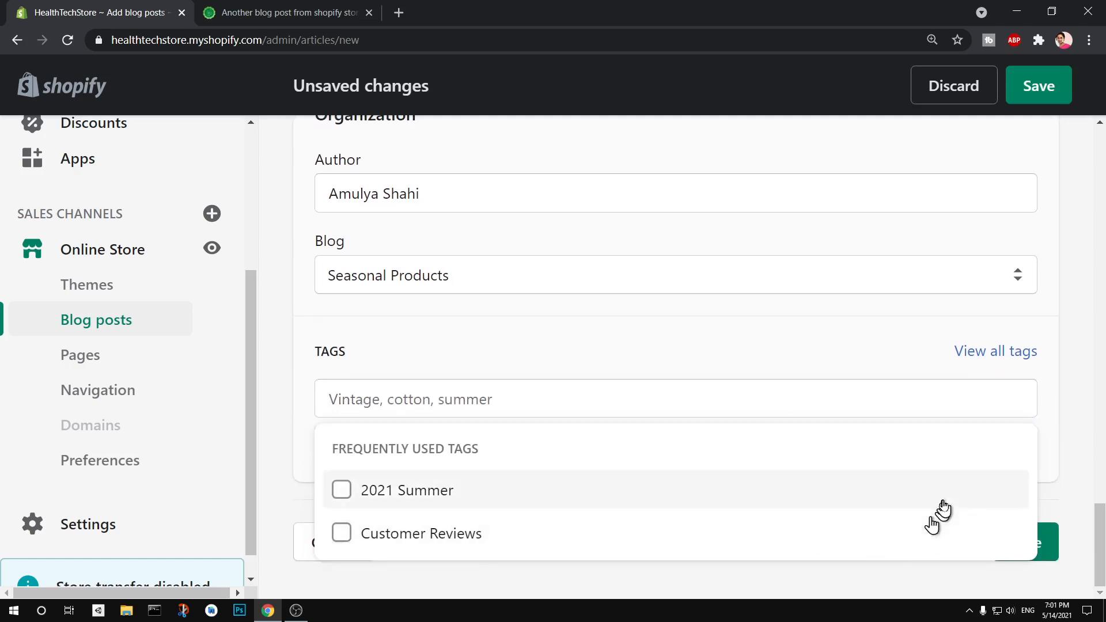
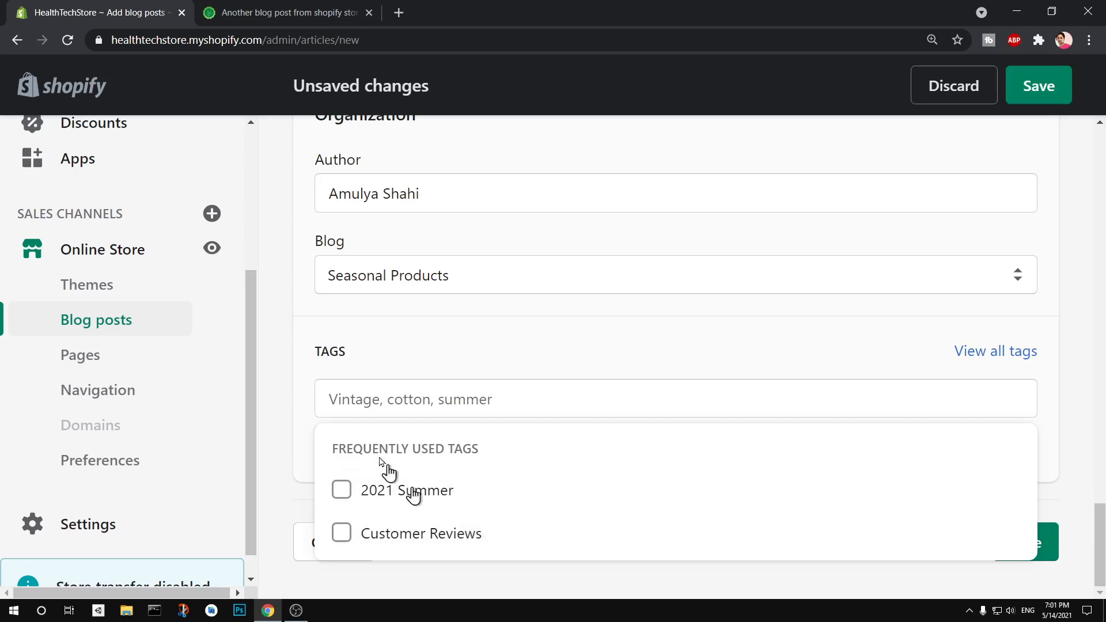
Try to add the "Winter" tag to the post once more
left_click(344, 400)
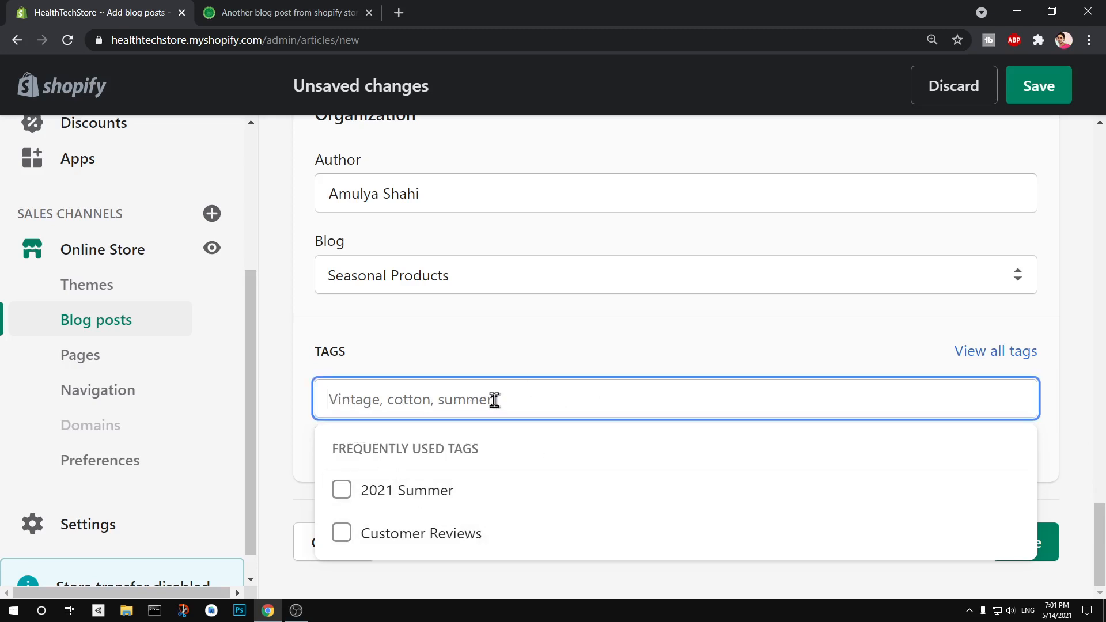
type("fw")
key("BackSpace")
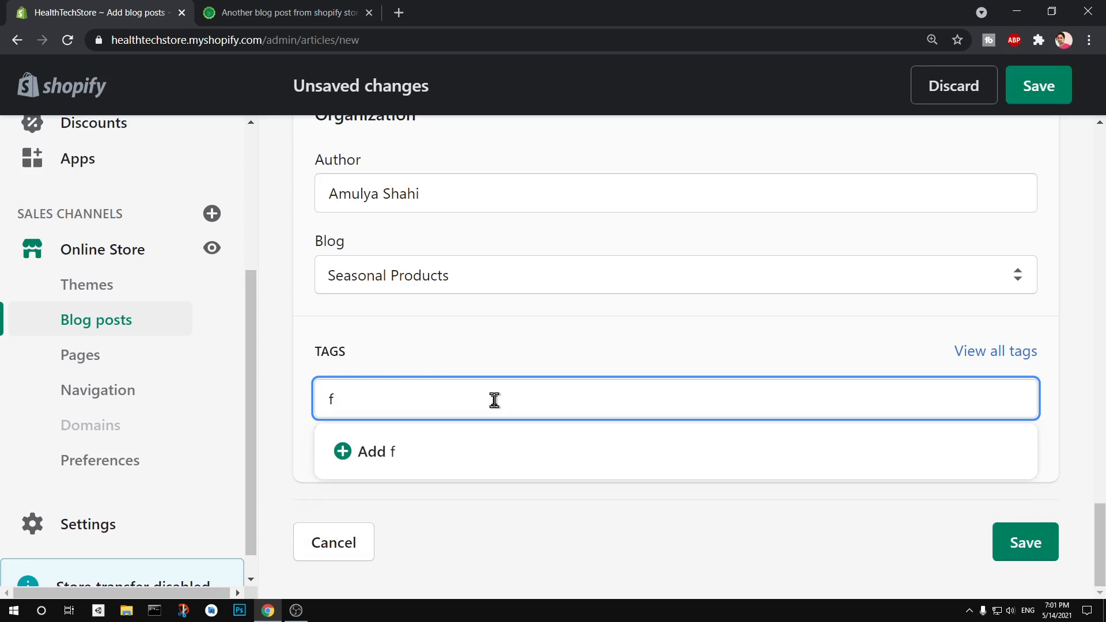
key("BackSpace")
type("Win")
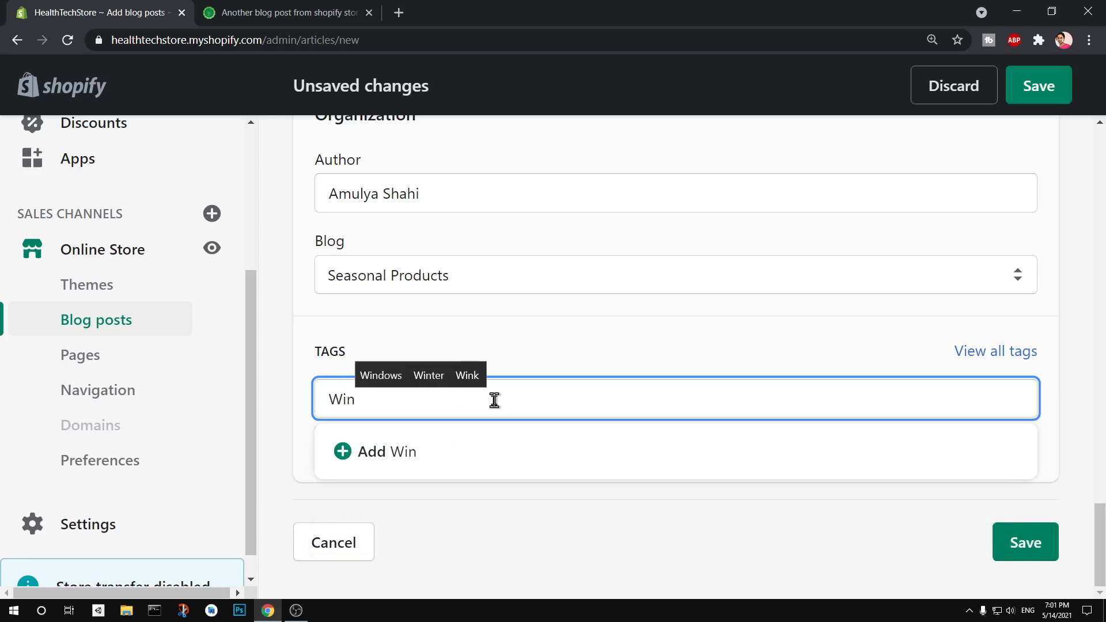
type("ter")
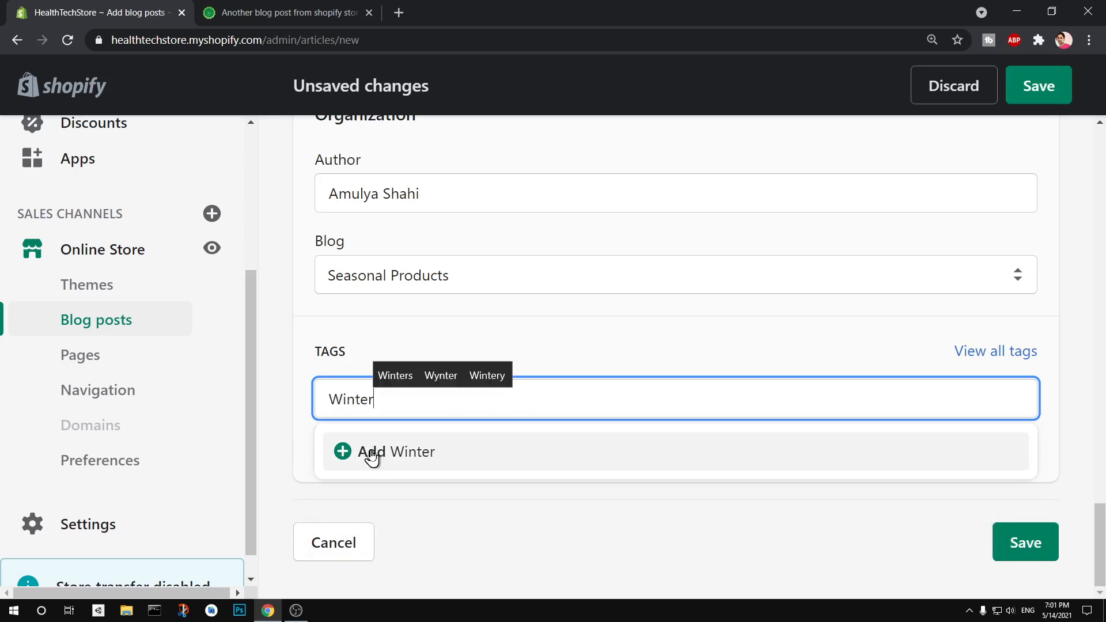
left_click(371, 455)
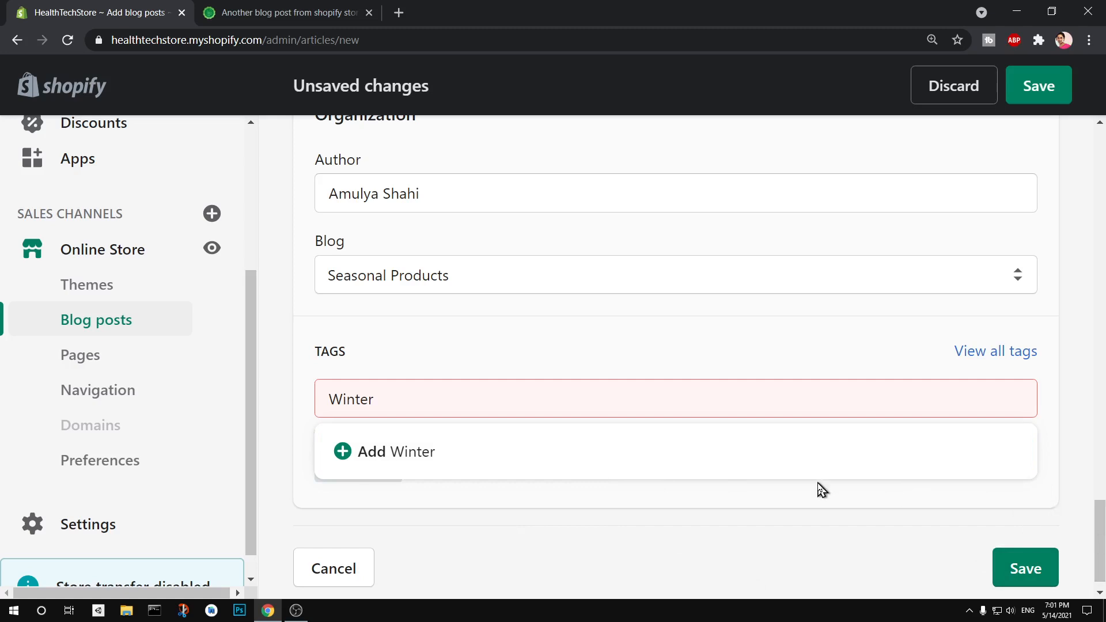
key("ctrl+minus")
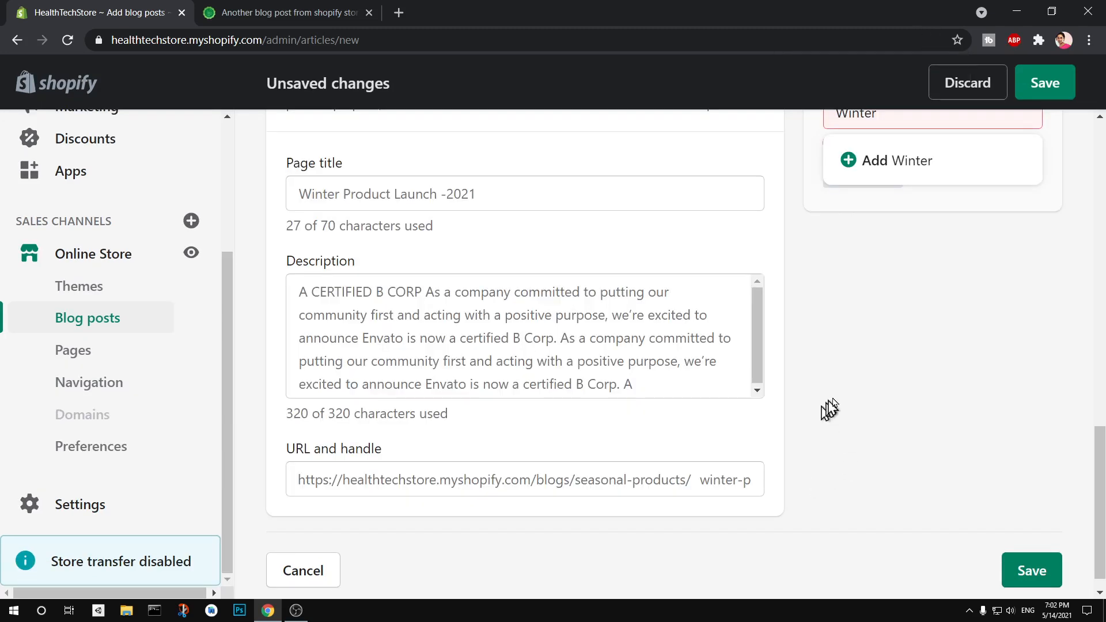
left_click_drag(1105, 430, 1104, 350)
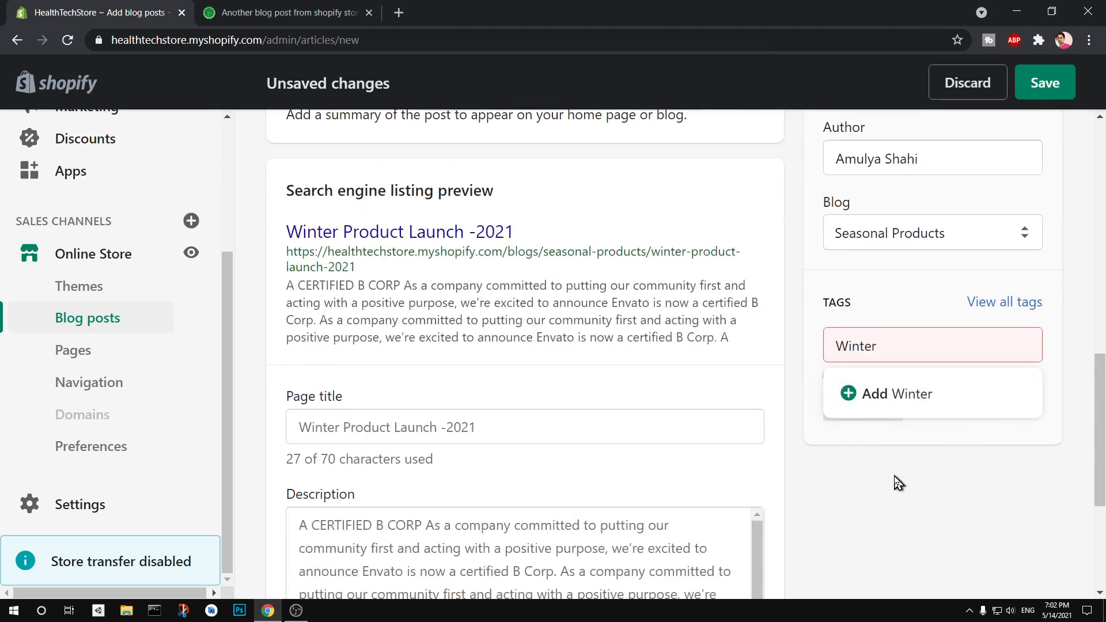
left_click(877, 395)
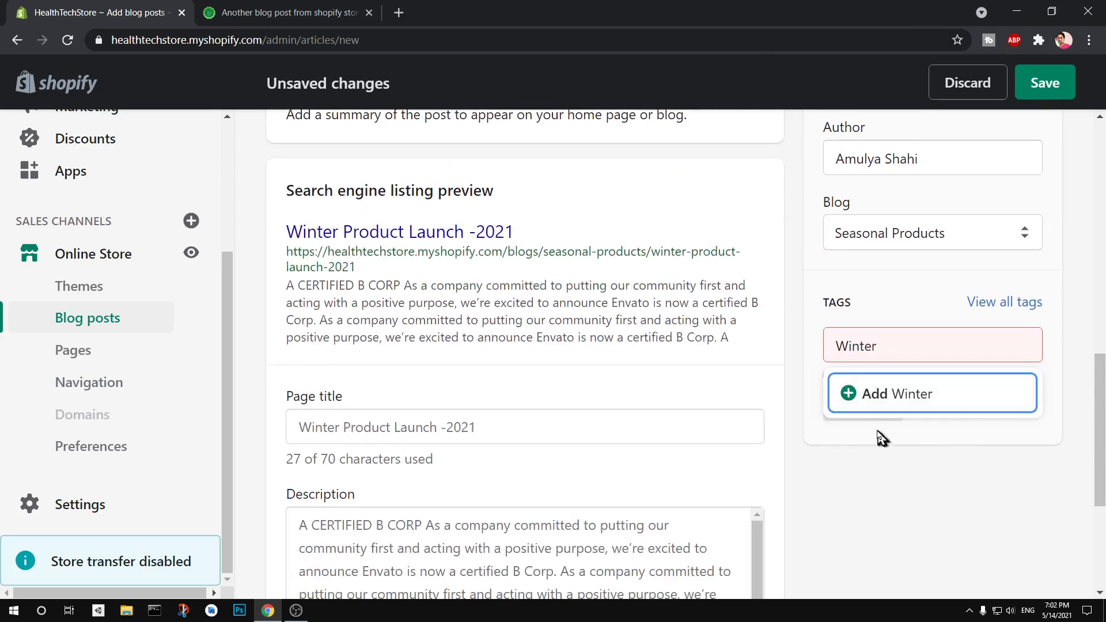
Review the applied tags and the store's full tag list, and close the list without applying changes
left_click(991, 304)
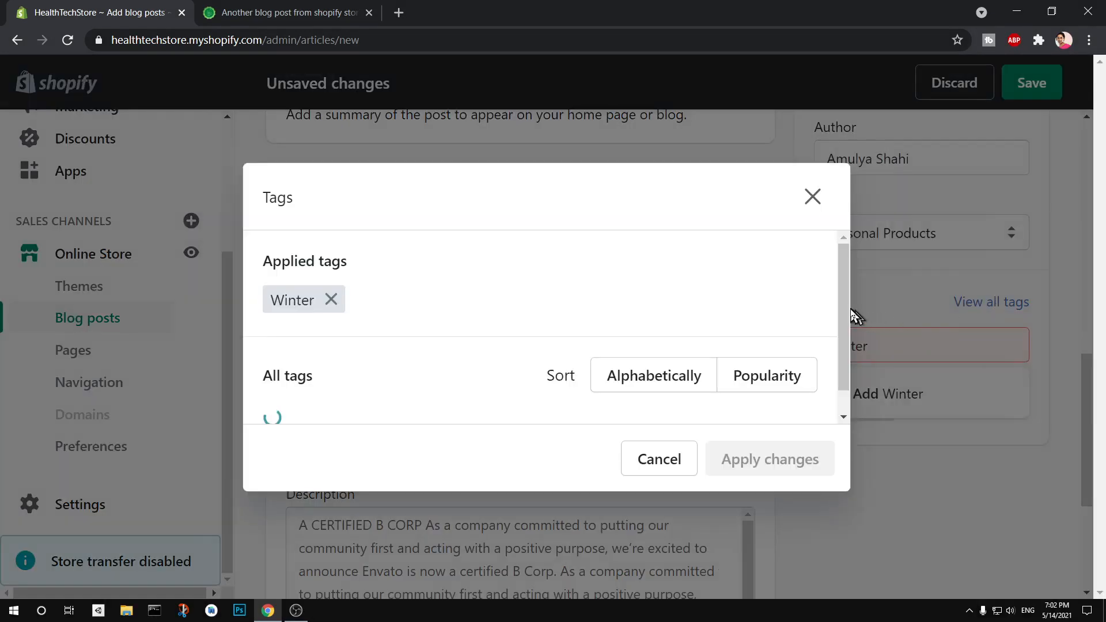
scroll(847, 346, "down", 1)
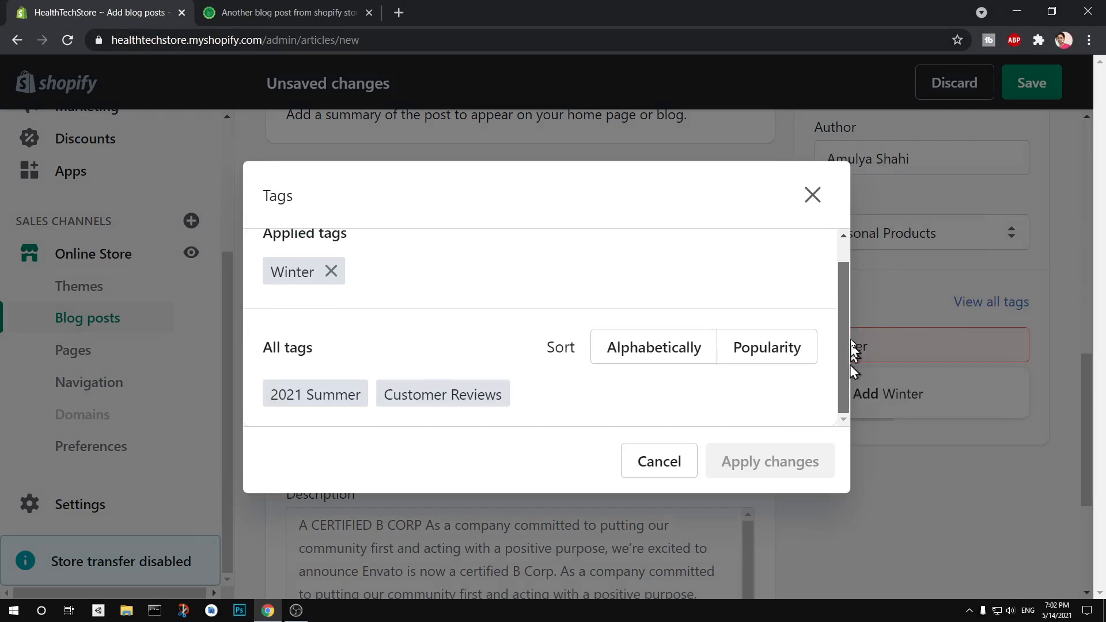
scroll(850, 323, "up", 1)
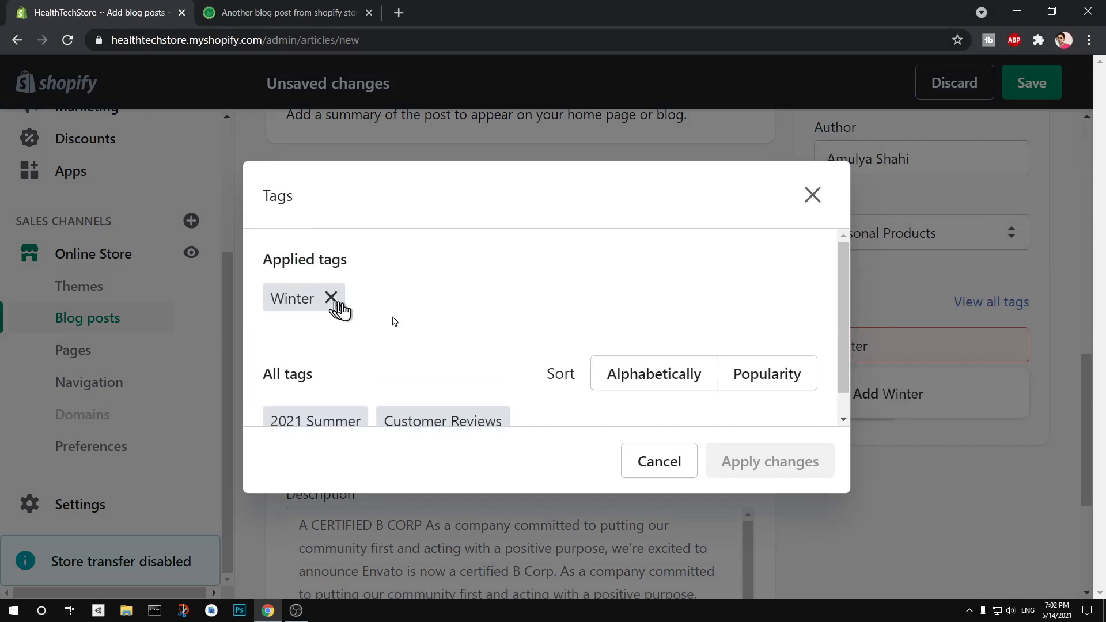
left_click(640, 464)
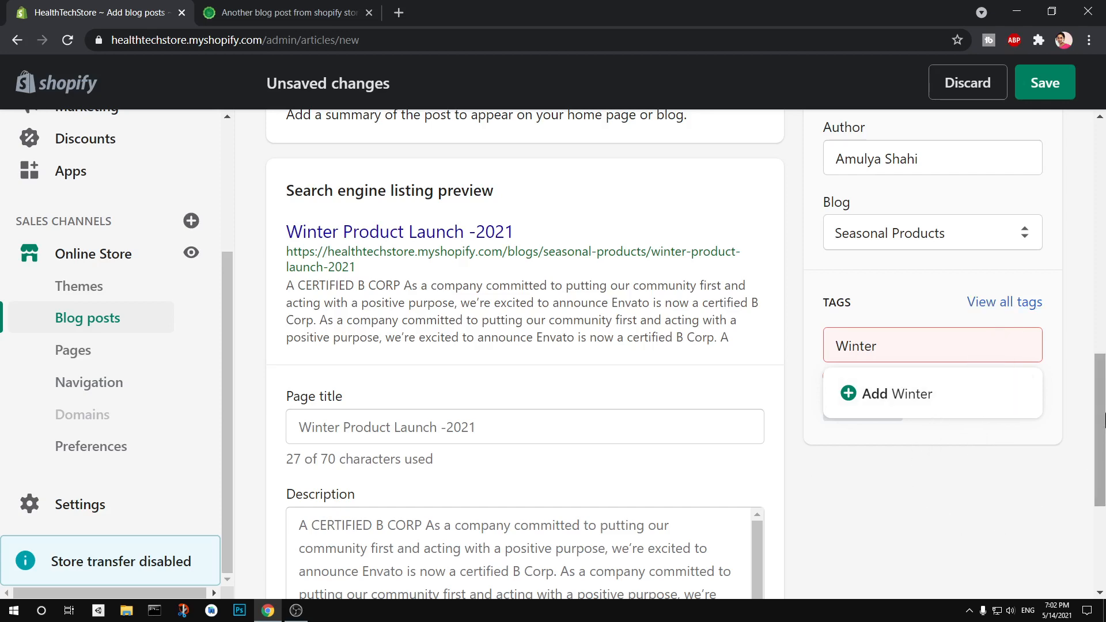
Clear the leftover "Winter" text from the post's tag entry field, keeping the applied Winter tag
left_click_drag(1104, 415, 1105, 173)
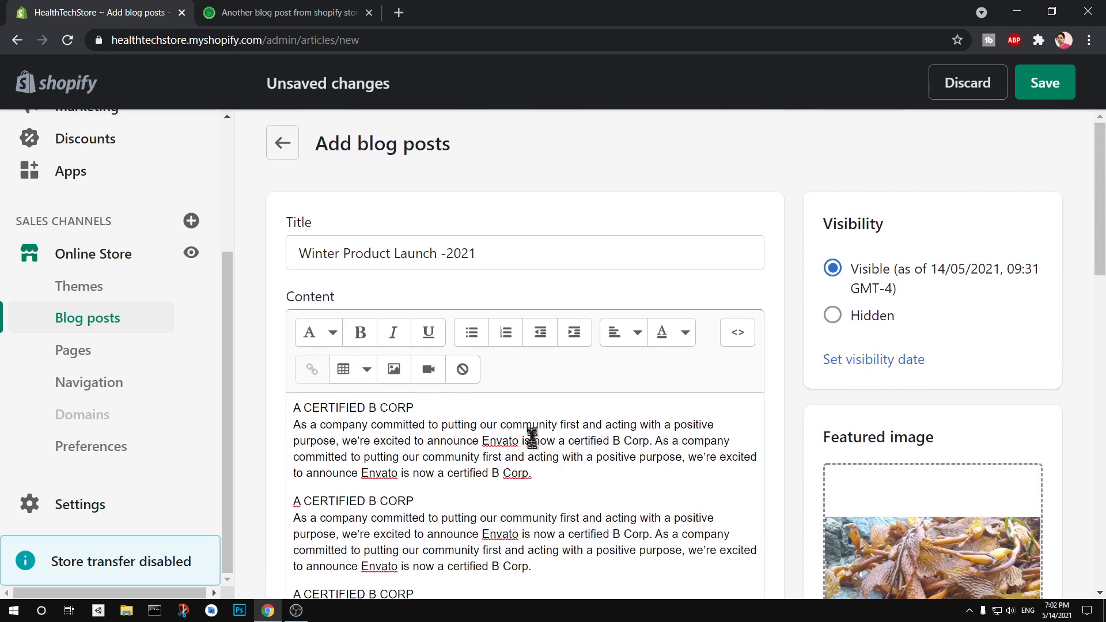
scroll(531, 436, "down", 15)
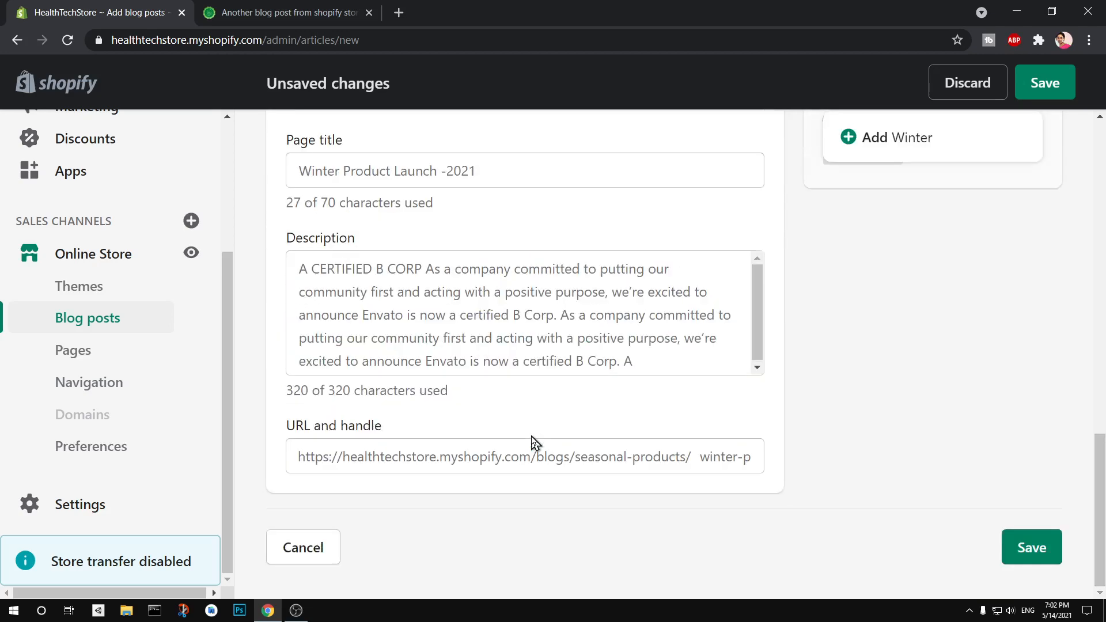
scroll(531, 443, "up", 15)
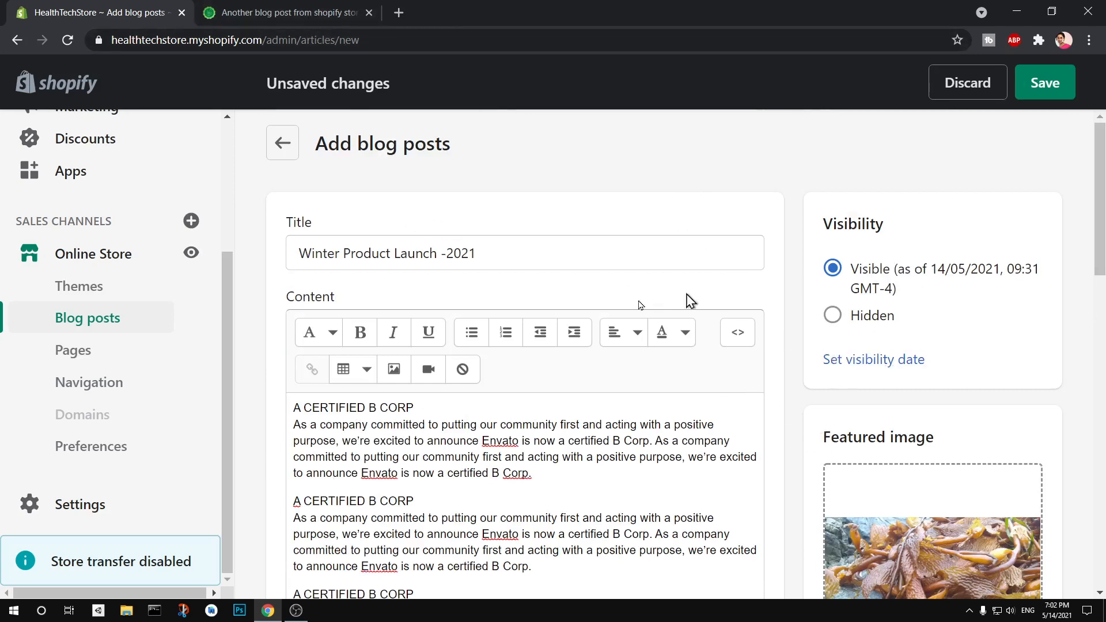
left_click_drag(1103, 228, 1103, 483)
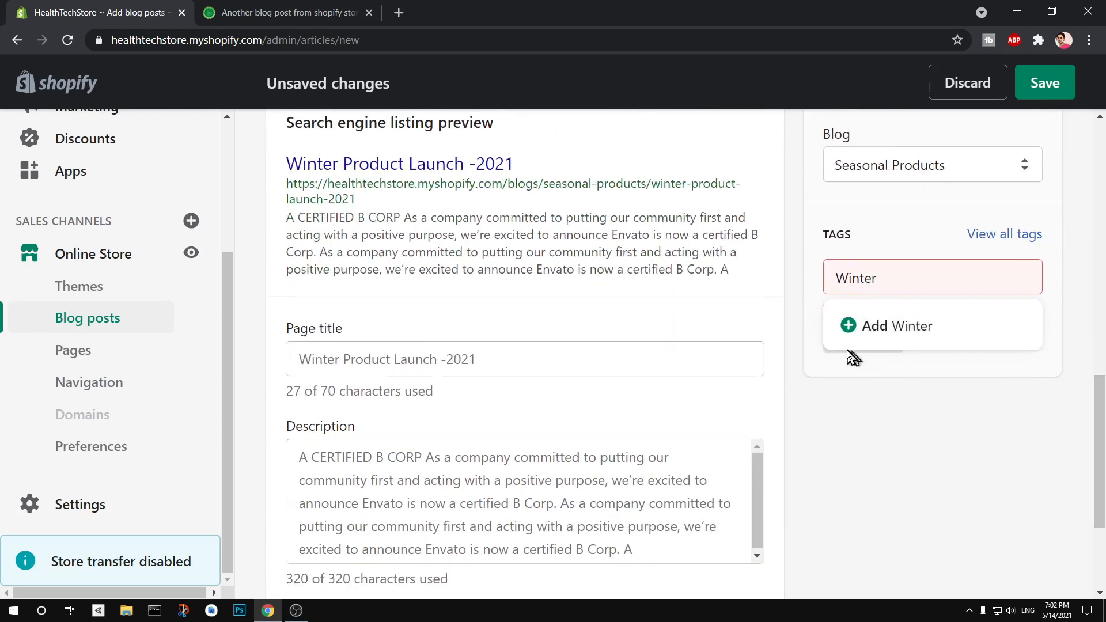
left_click(943, 279)
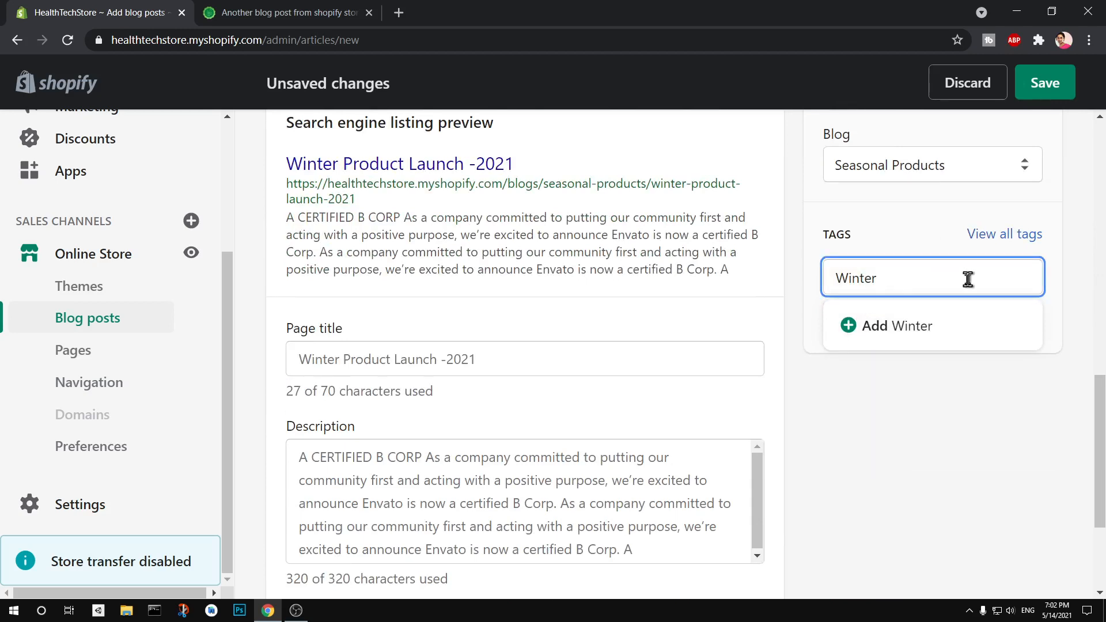
key("Return")
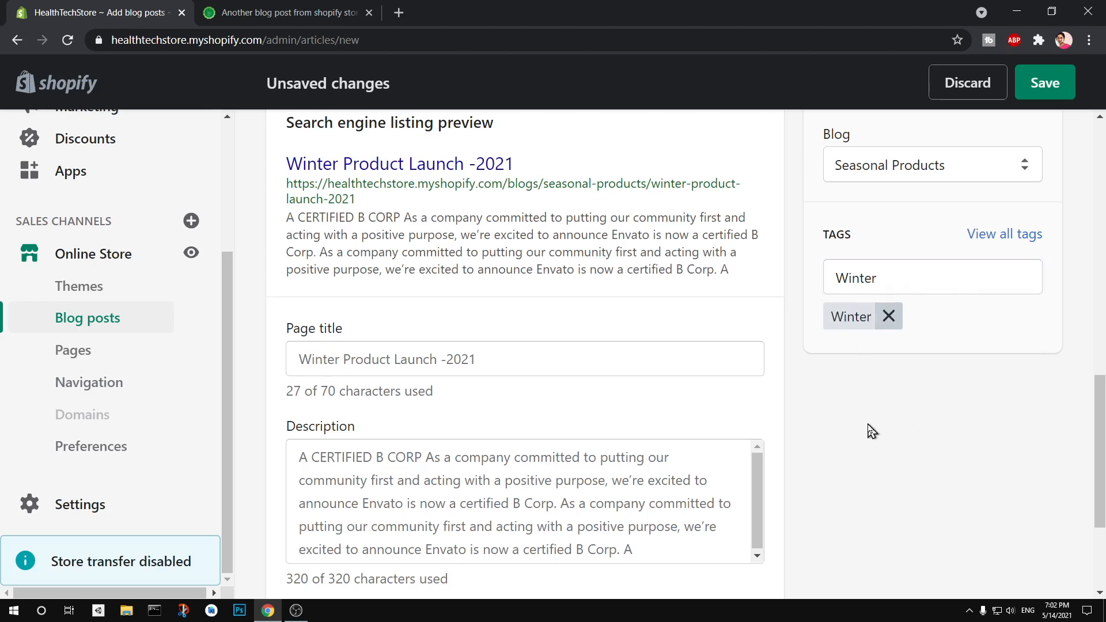
left_click_drag(880, 279, 817, 283)
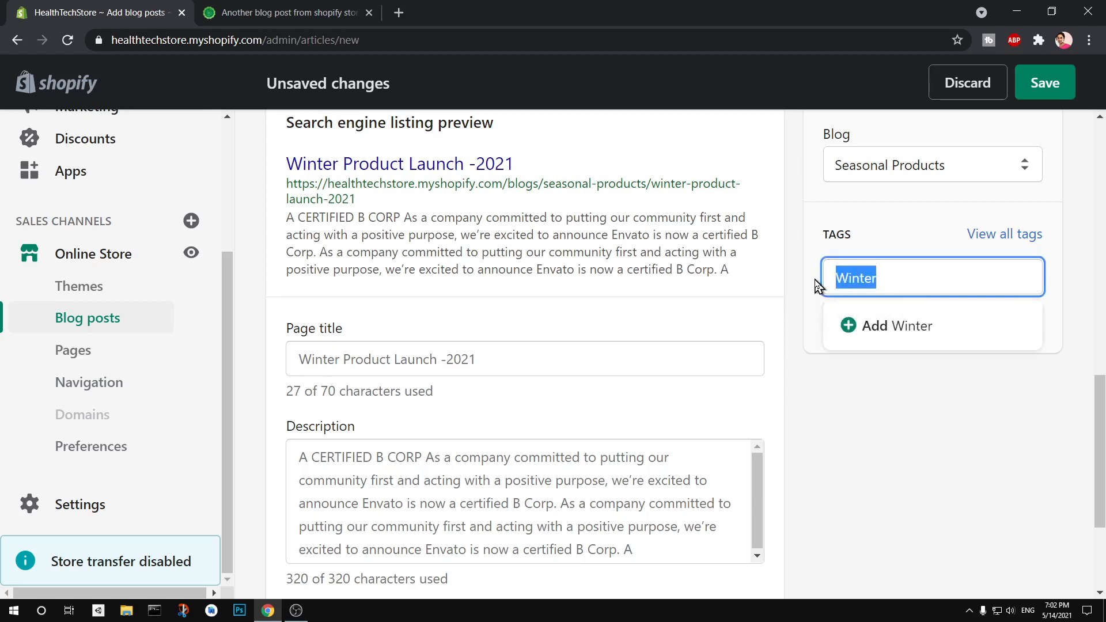
key("BackSpace")
left_click(918, 511)
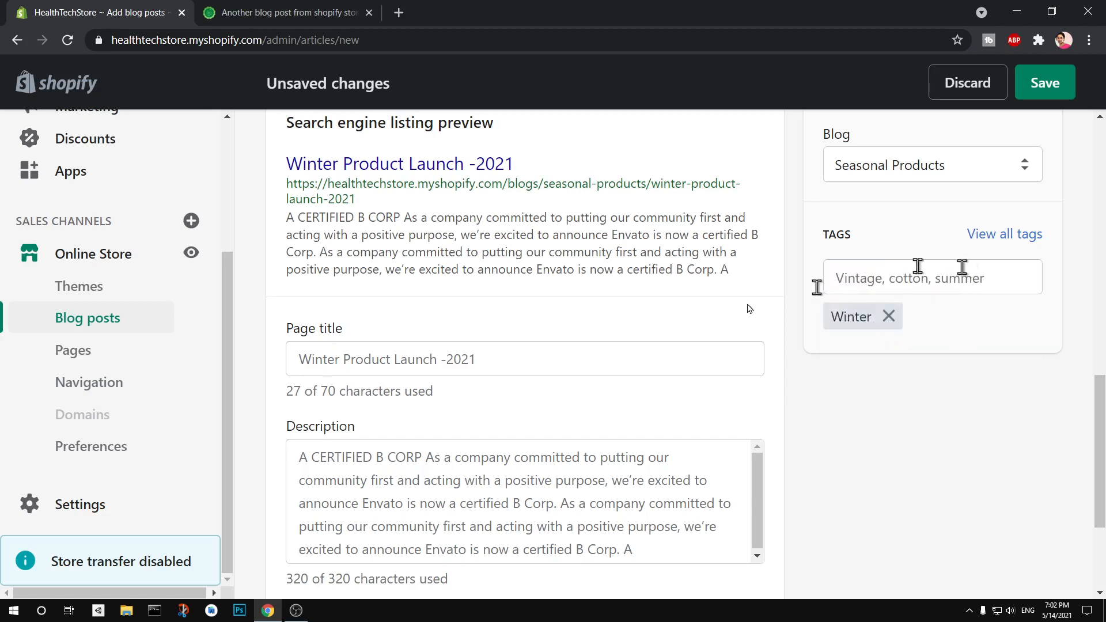
Add an excerpt to the post using a copy of the last paragraph of its content
scroll(563, 444, "down", 3)
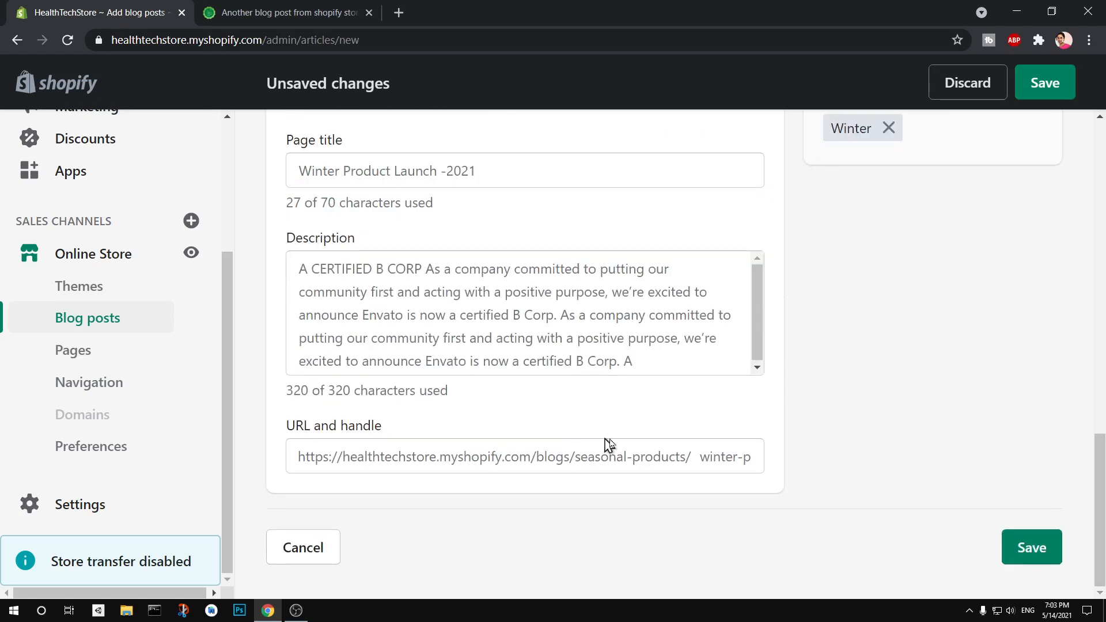
left_click(707, 463)
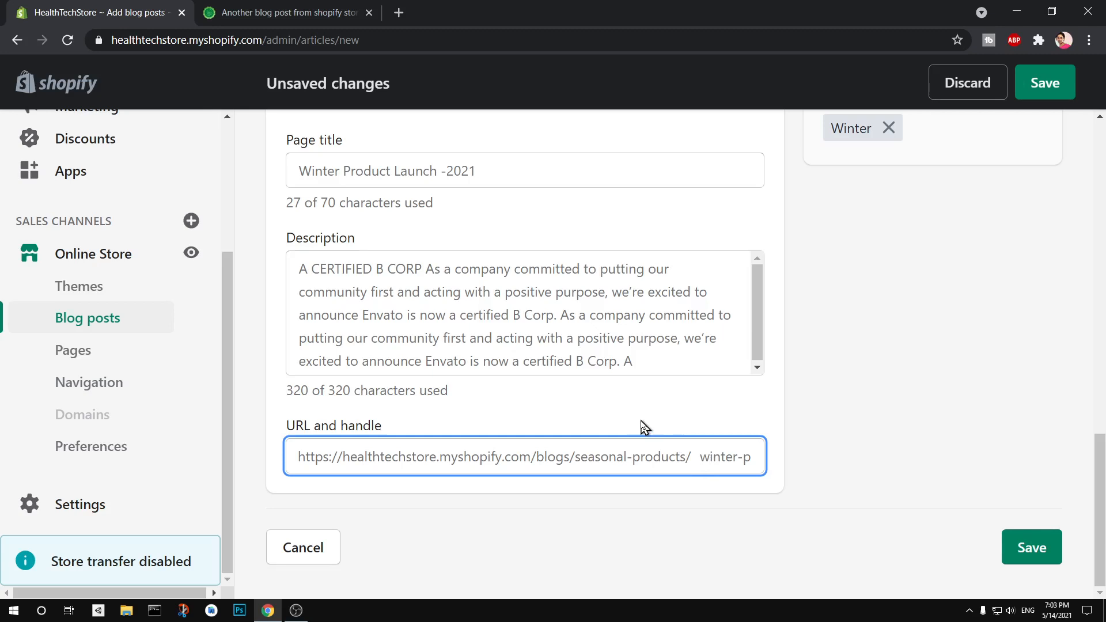
scroll(644, 427, "up", 10)
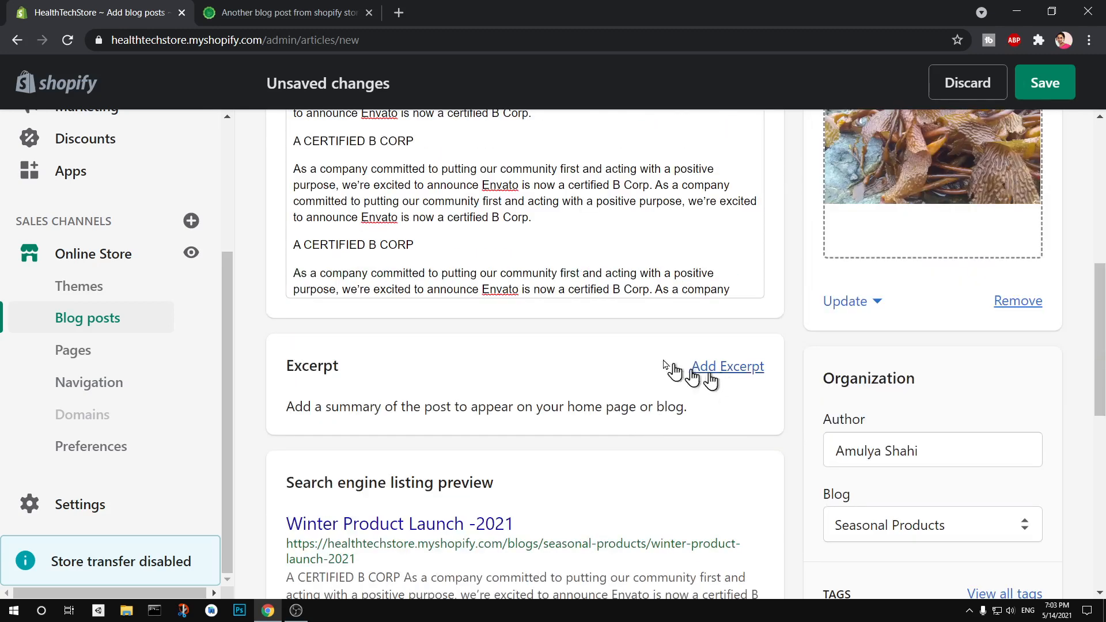
left_click_drag(294, 274, 633, 321)
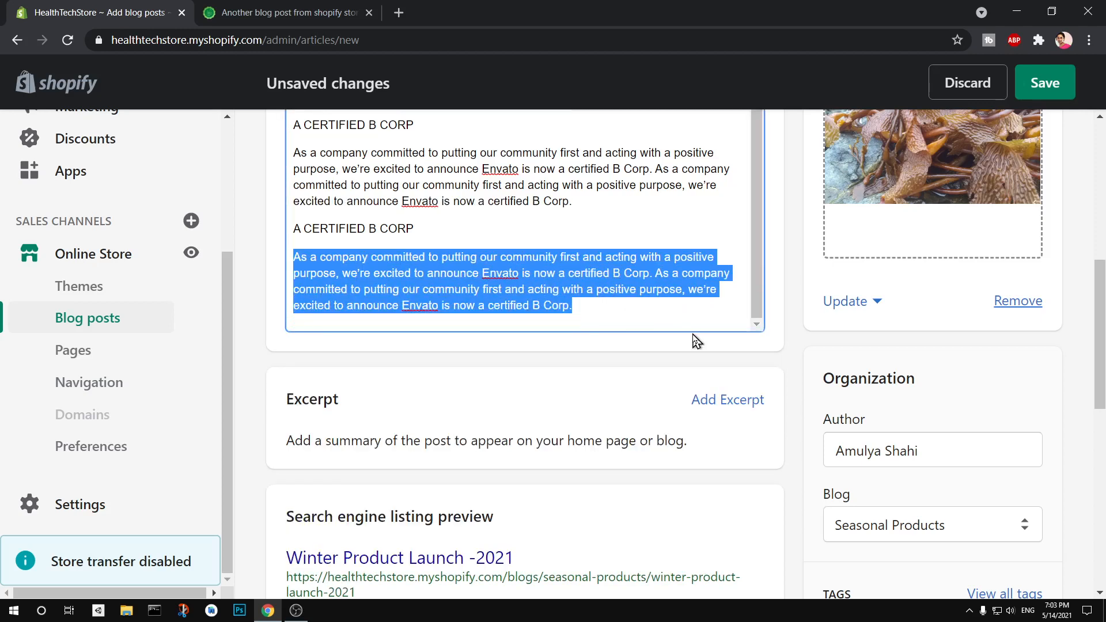
left_click(600, 375)
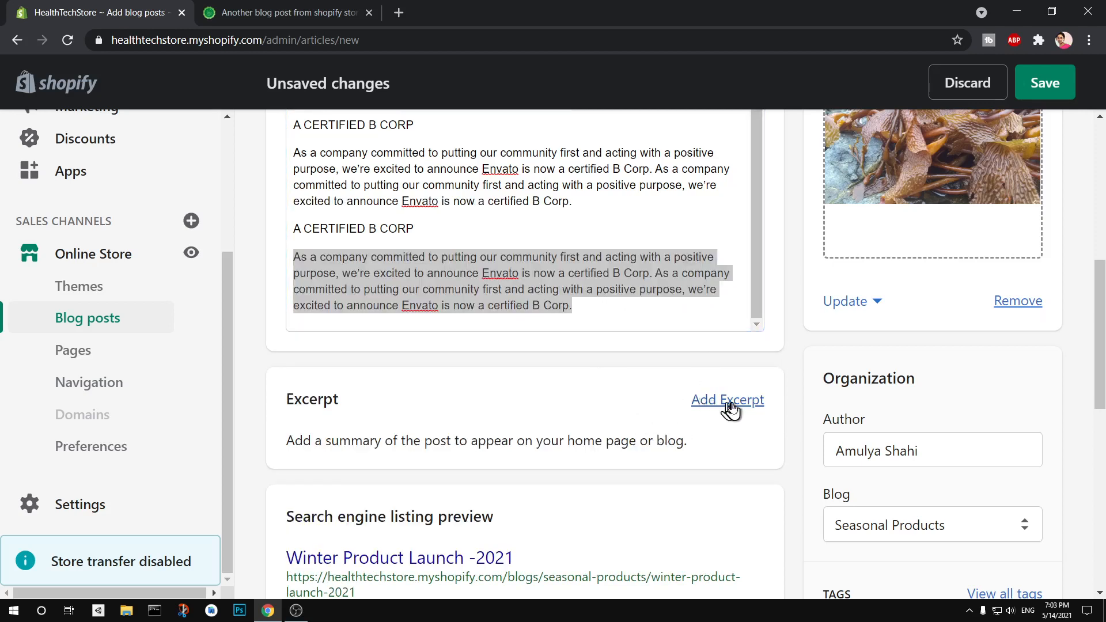
left_click(732, 409)
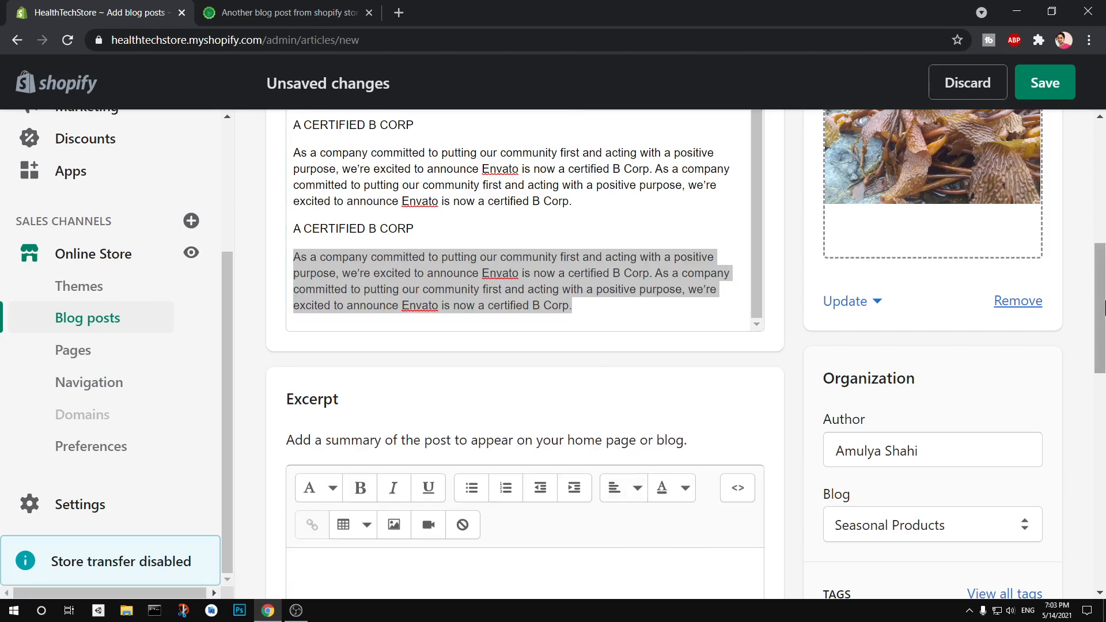
left_click_drag(1104, 326, 1105, 377)
left_click(618, 343)
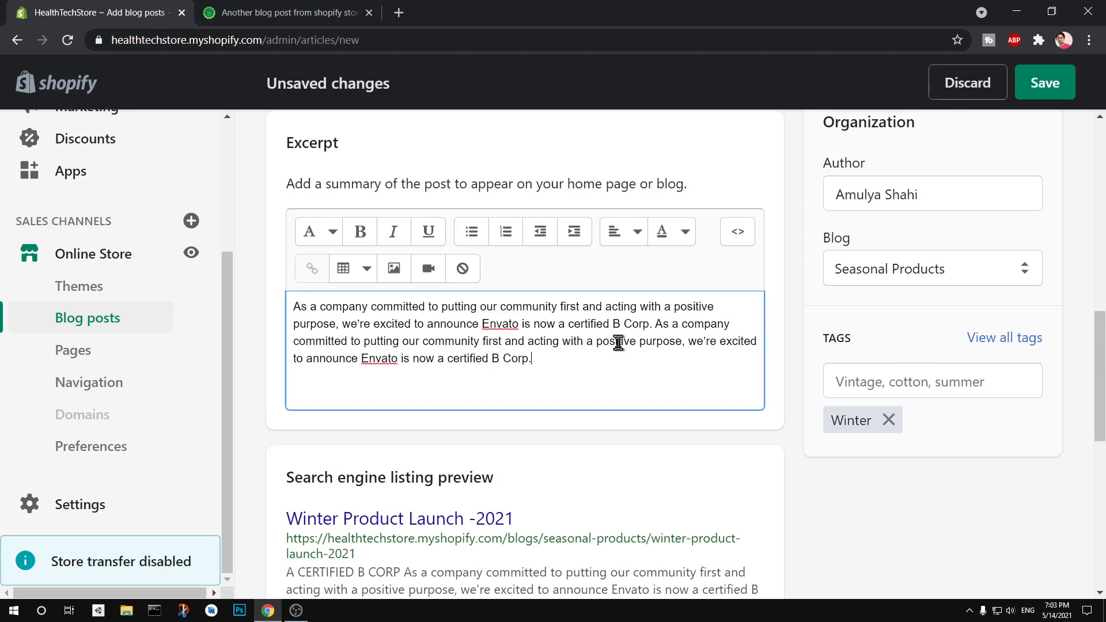
Save the "Winter Product Launch -2021" blog post and look over its saved page
left_click_drag(1100, 369, 1101, 154)
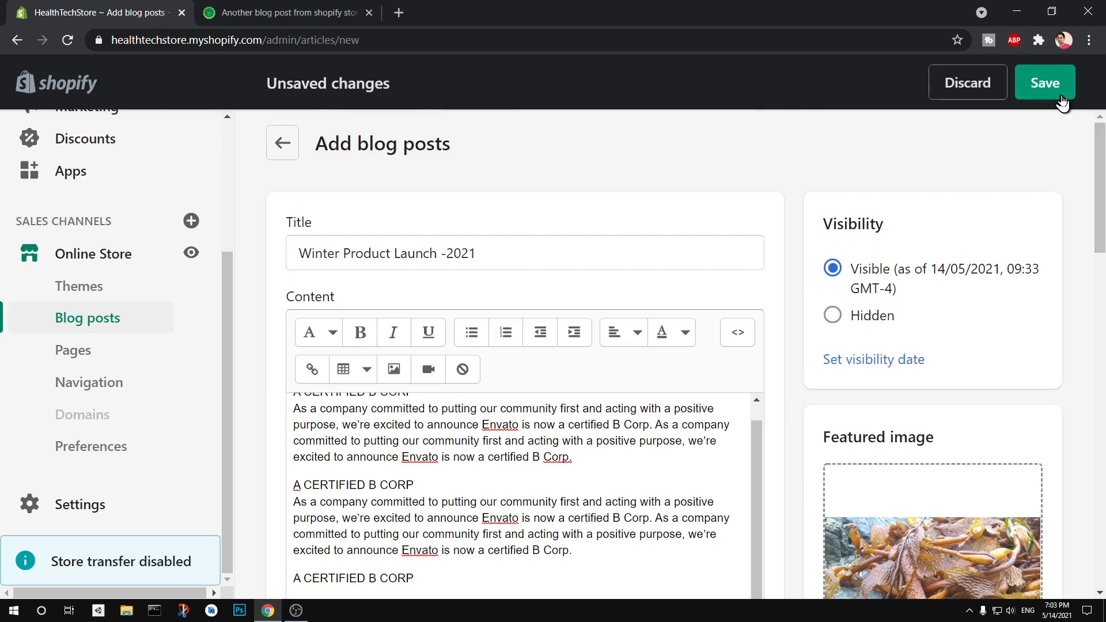
left_click(1045, 84)
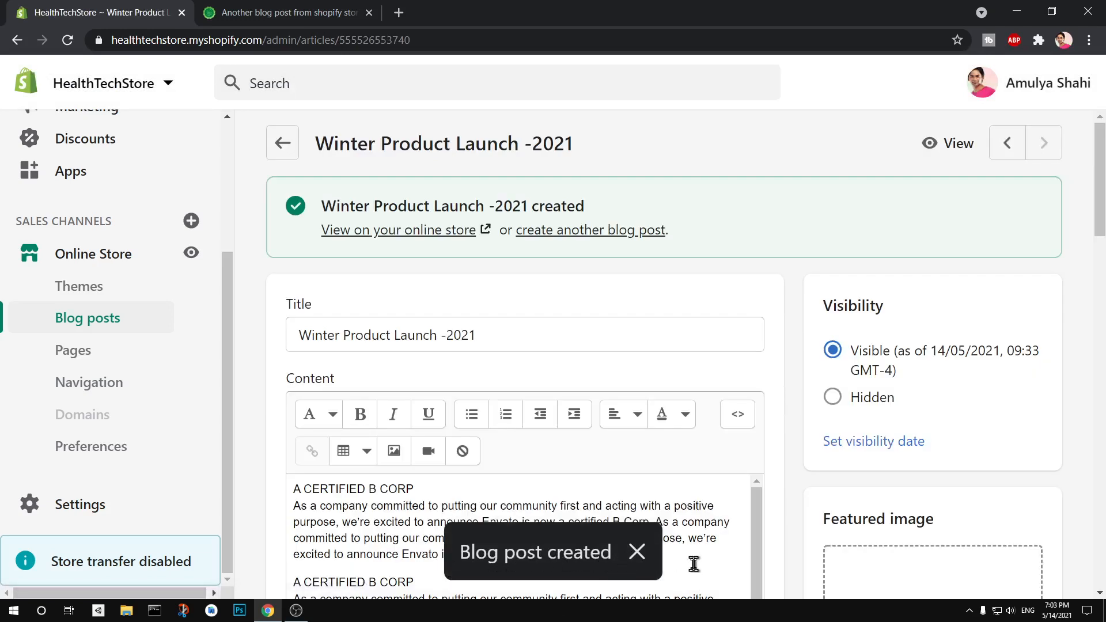
scroll(694, 564, "down", 1)
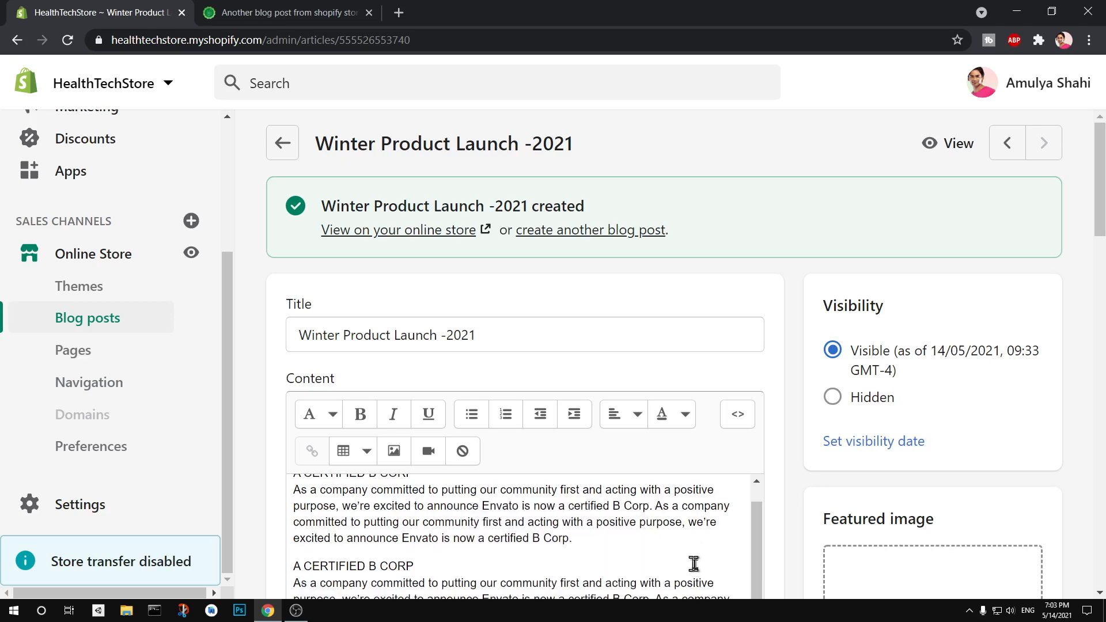
scroll(1040, 446, "down", 15)
scroll(1103, 444, "up", 15)
Reload the storefront blog post page and check which blogs its Blogs navigation menu offers
left_click(303, 12)
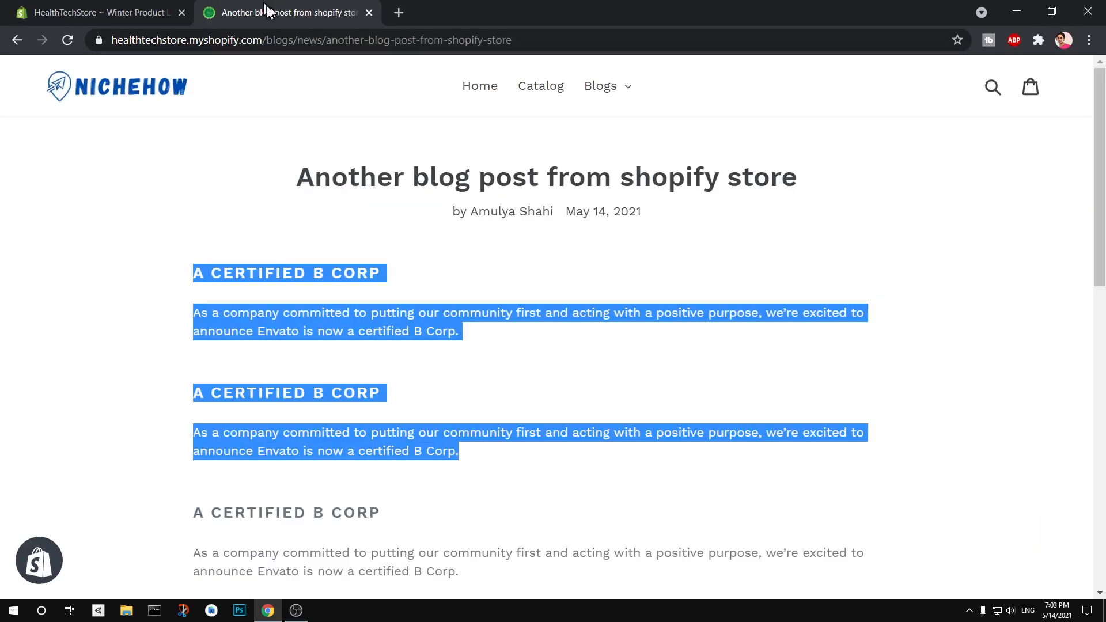
left_click(65, 42)
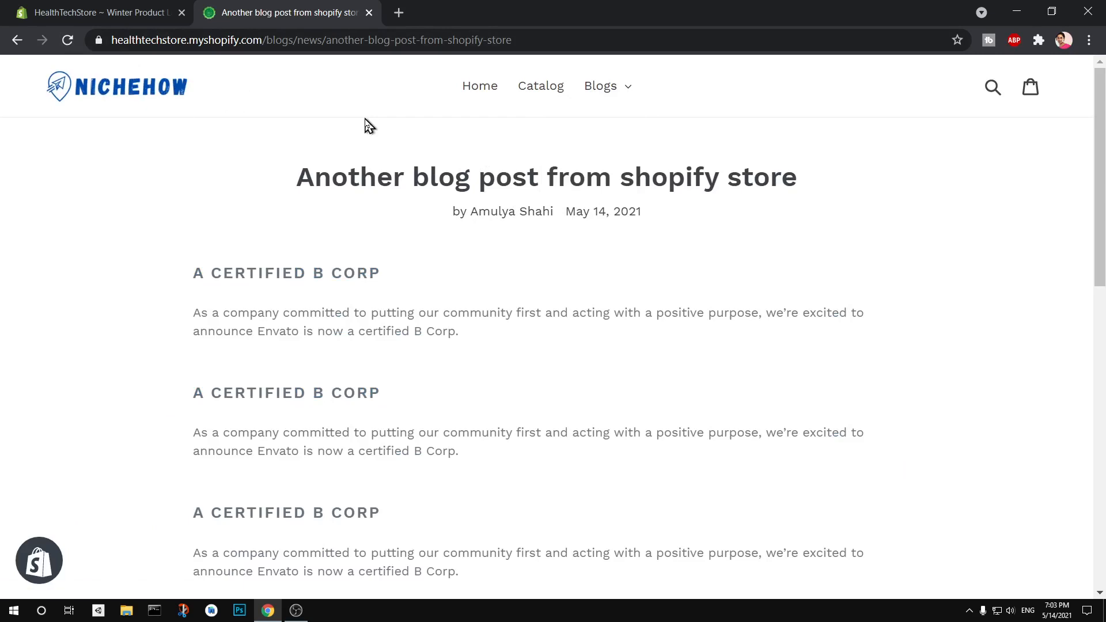
key("F5")
mouse_move(612, 92)
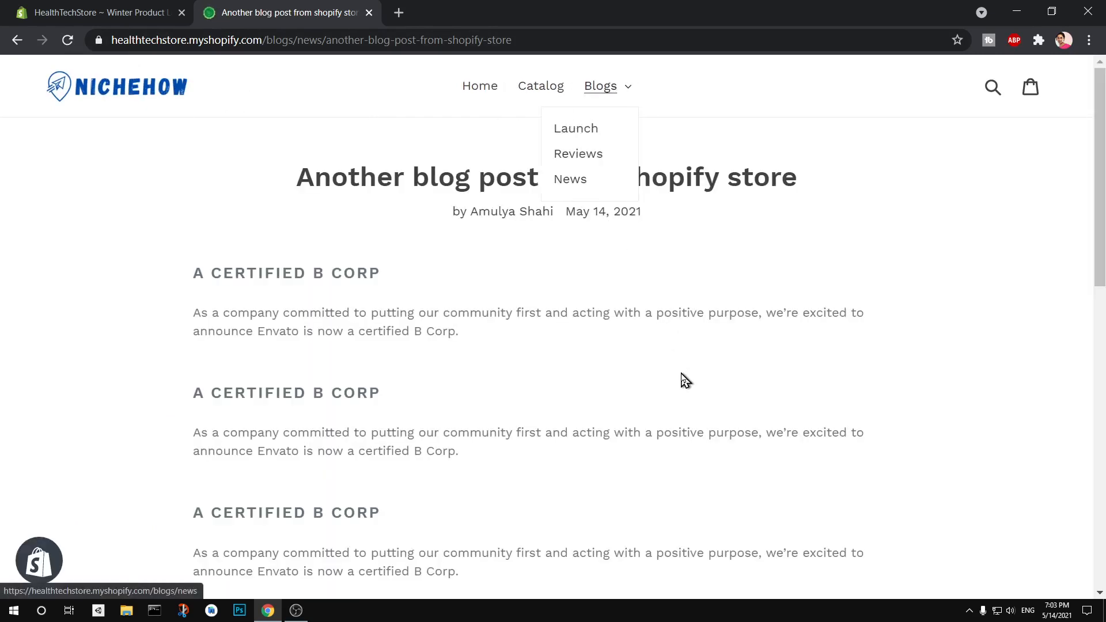
Return to the store admin, open the Main menu in the navigation settings, and start a new menu item under Blogs
left_click(133, 12)
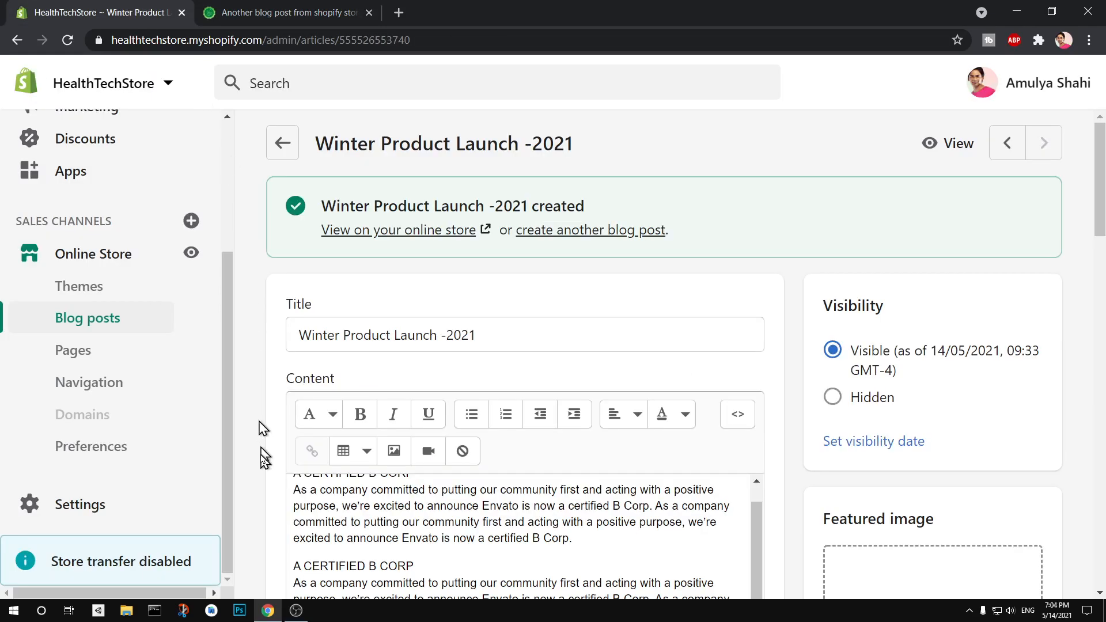
left_click(122, 384)
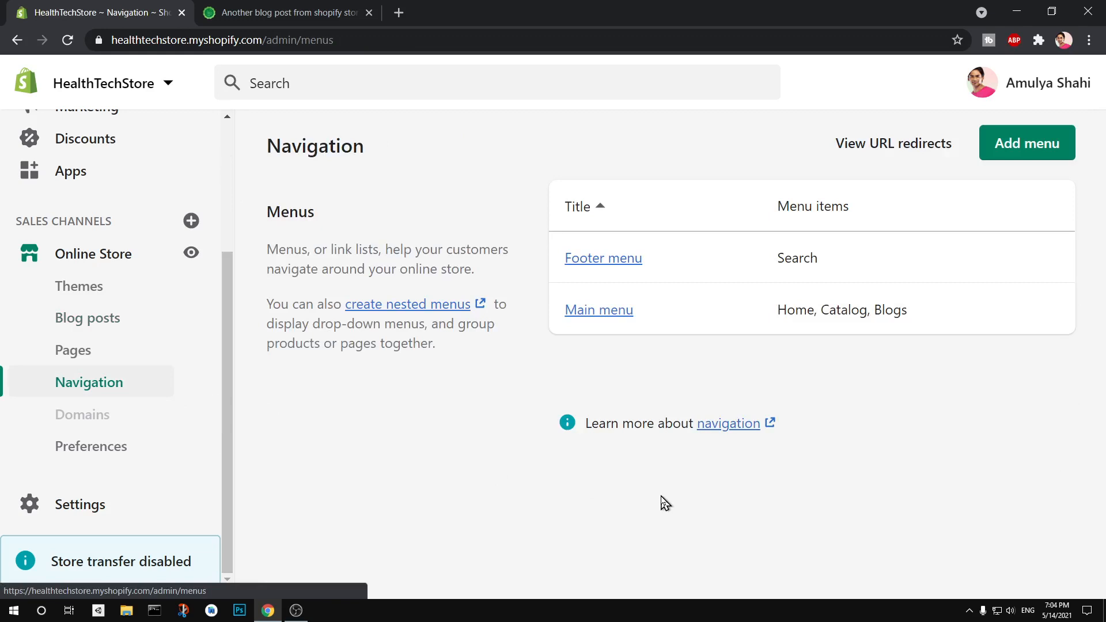
left_click(601, 314)
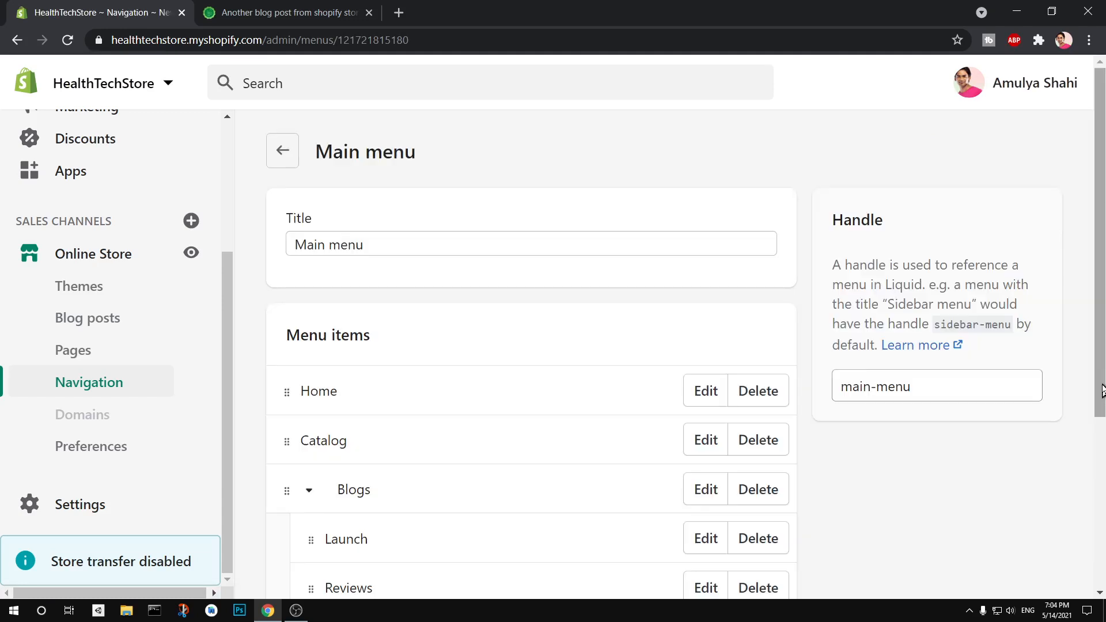
scroll(1101, 389, "down", 5)
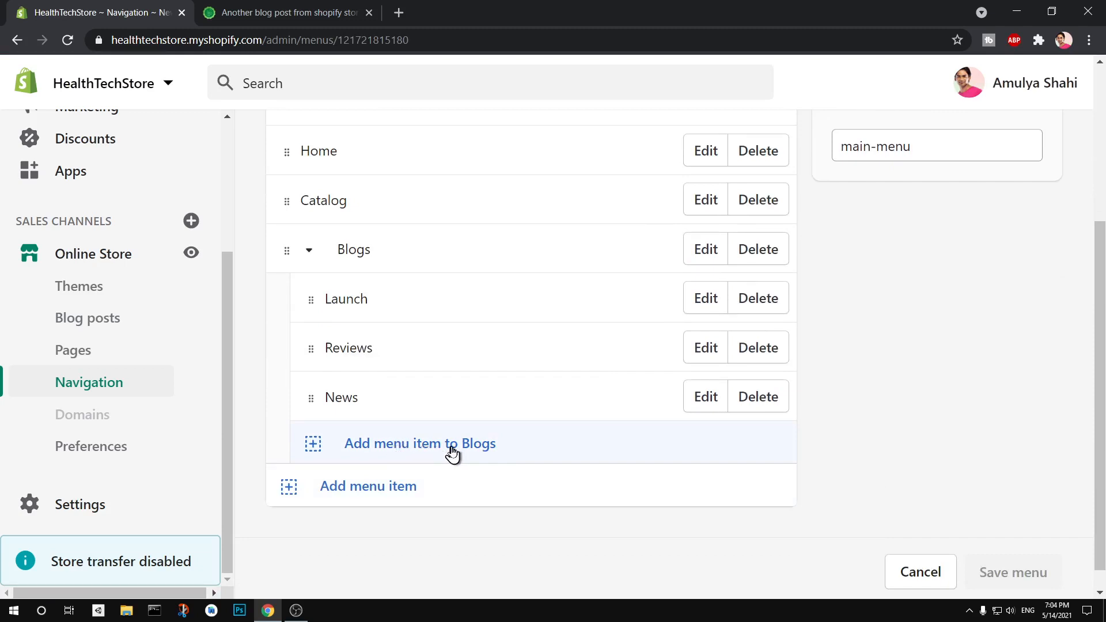
left_click(452, 454)
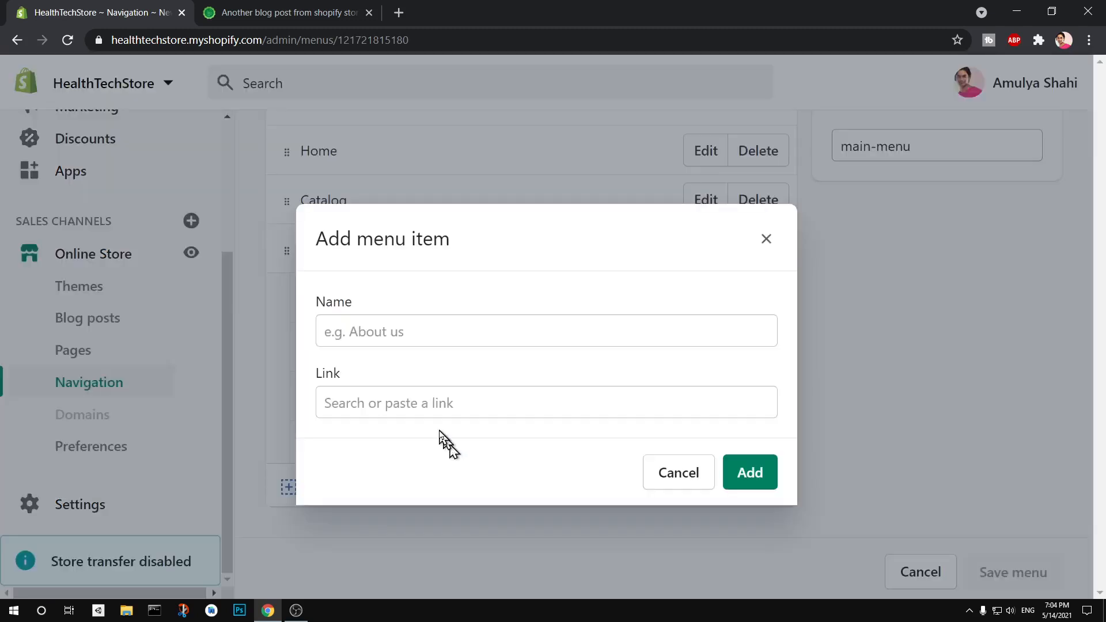
left_click(411, 403)
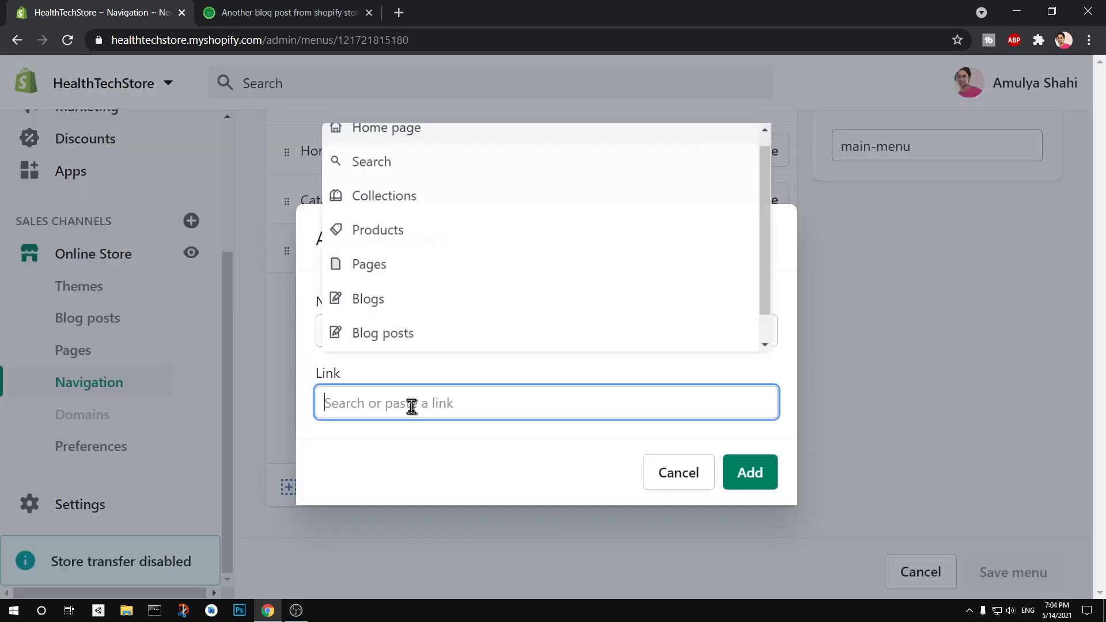
scroll(544, 282, "down", 1)
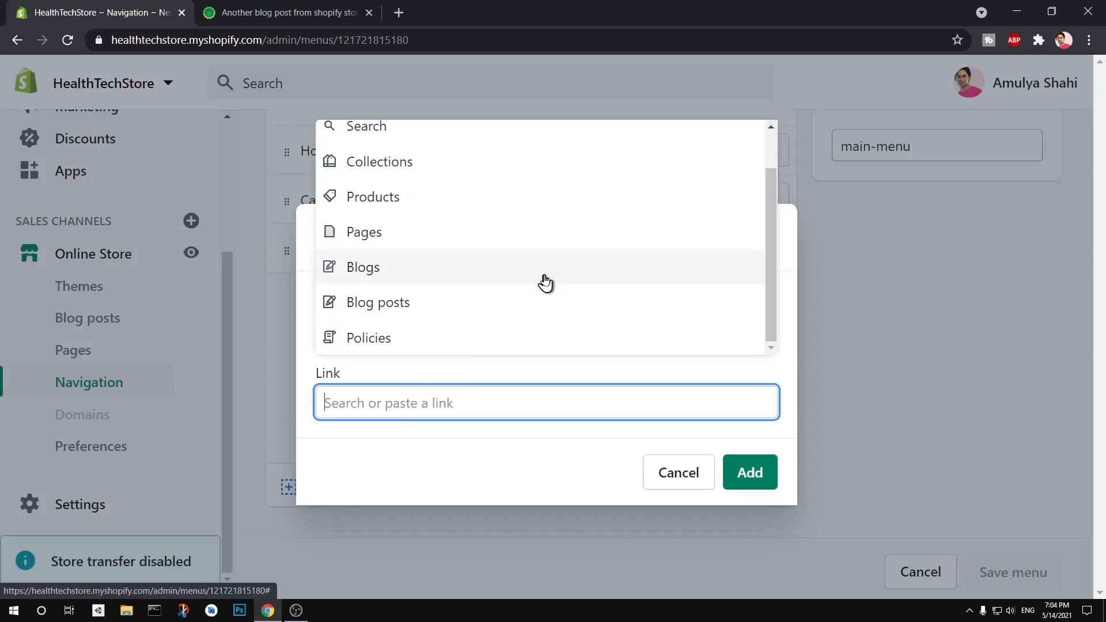
scroll(538, 353, "up", 1)
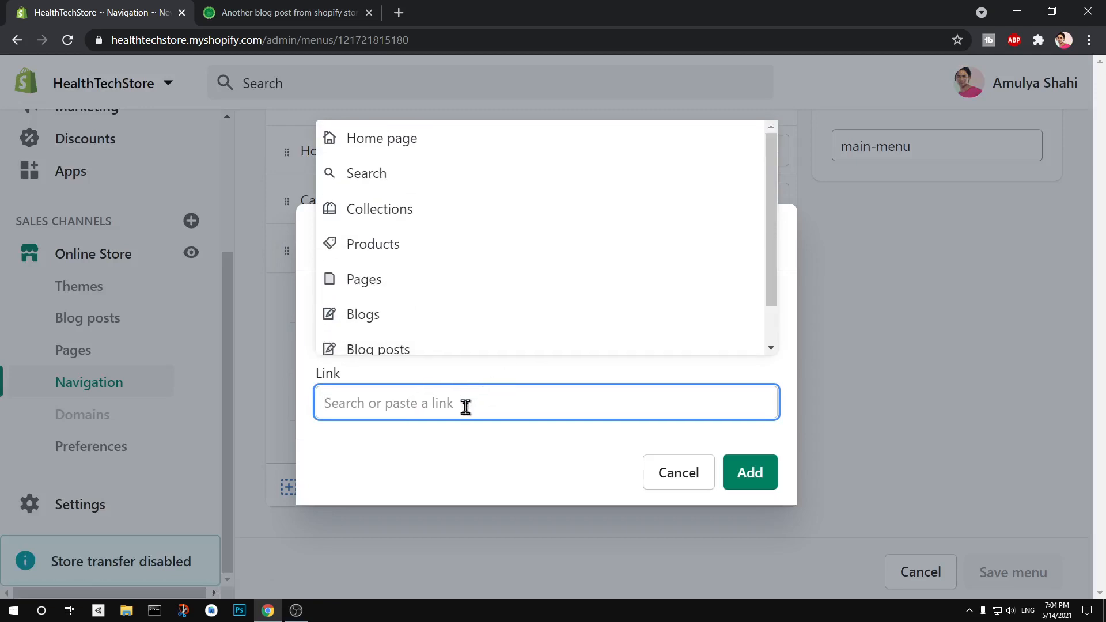
type("Sea")
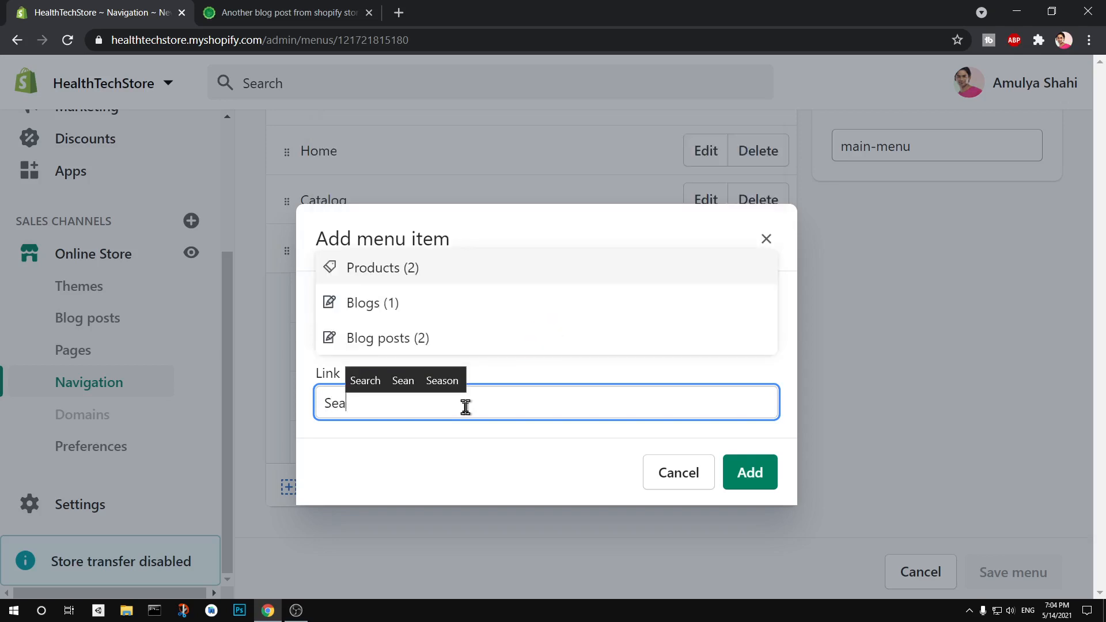
type("sonal Pro")
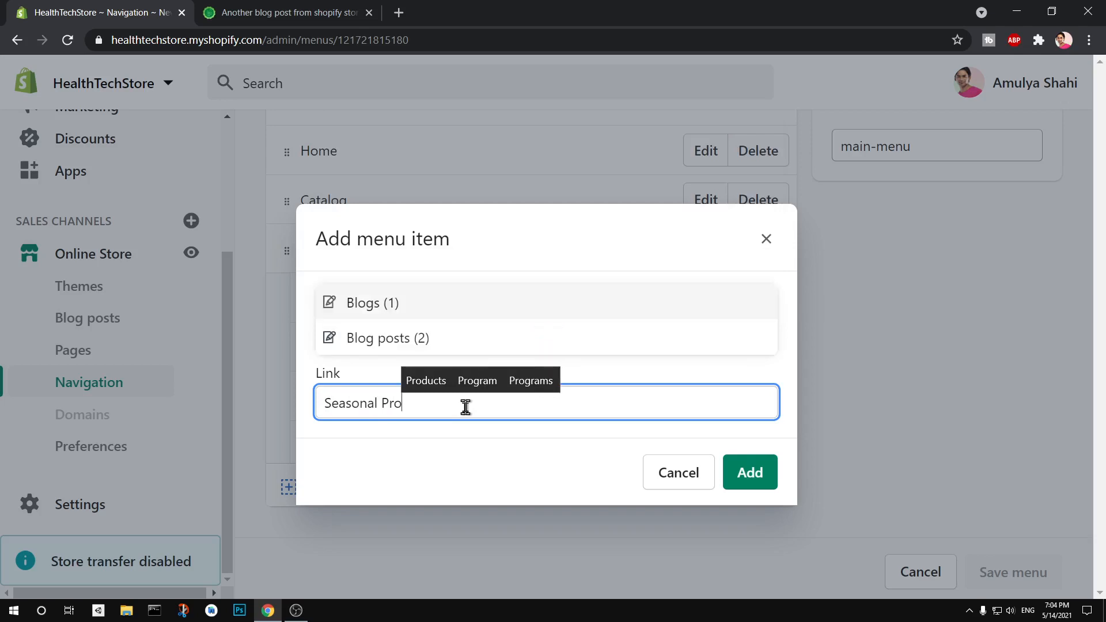
type("ducts")
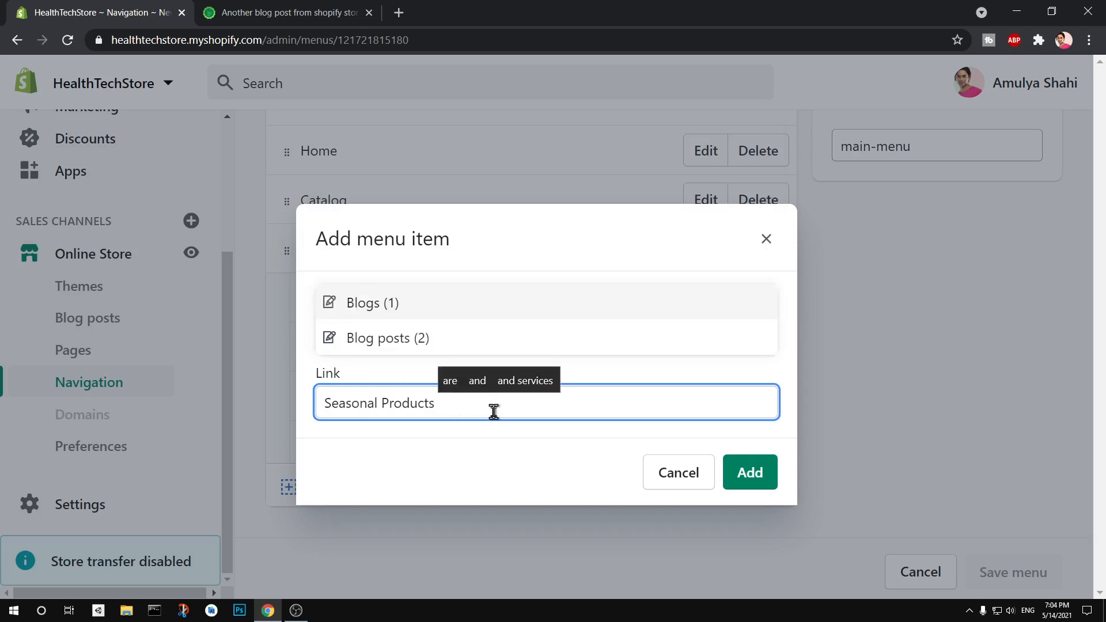
left_click_drag(451, 409, 321, 399)
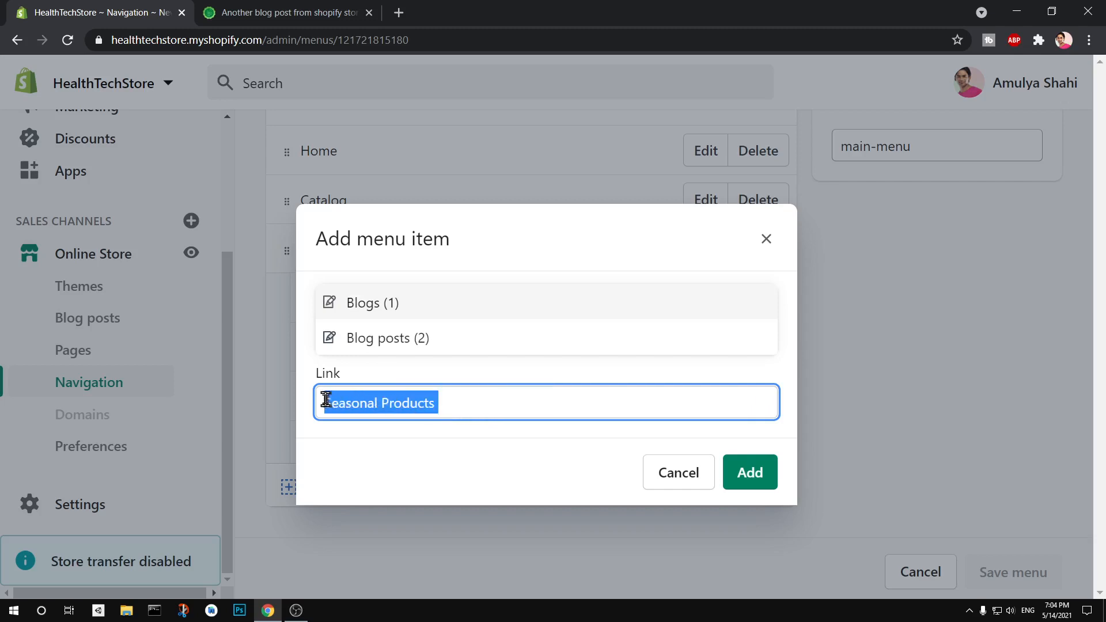
key("BackSpace")
left_click(420, 459)
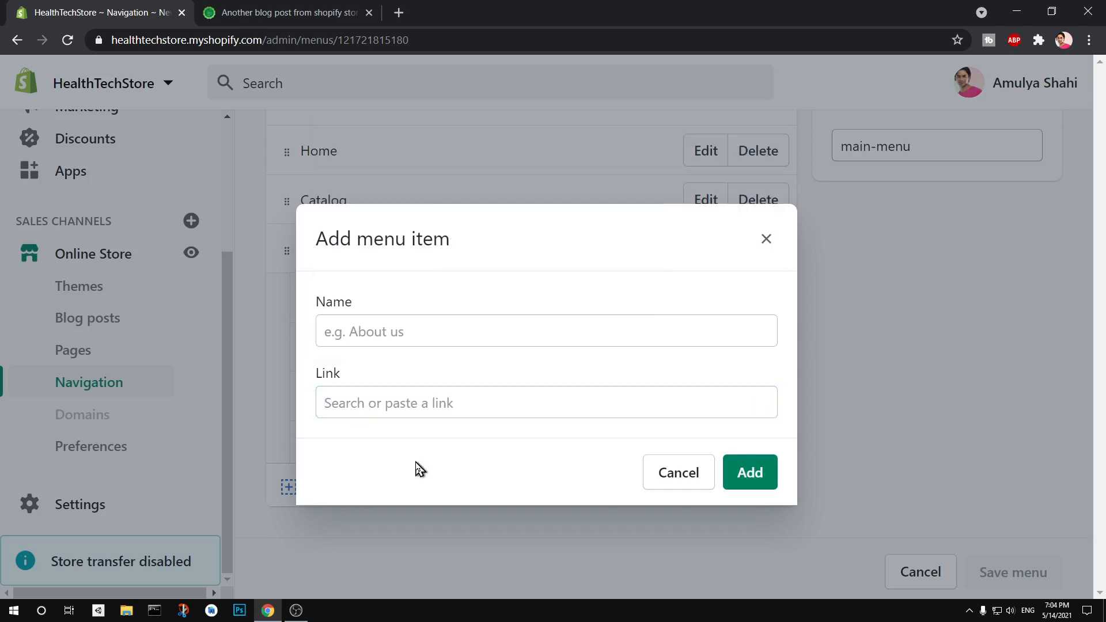
left_click(365, 332)
key("ctrl+v")
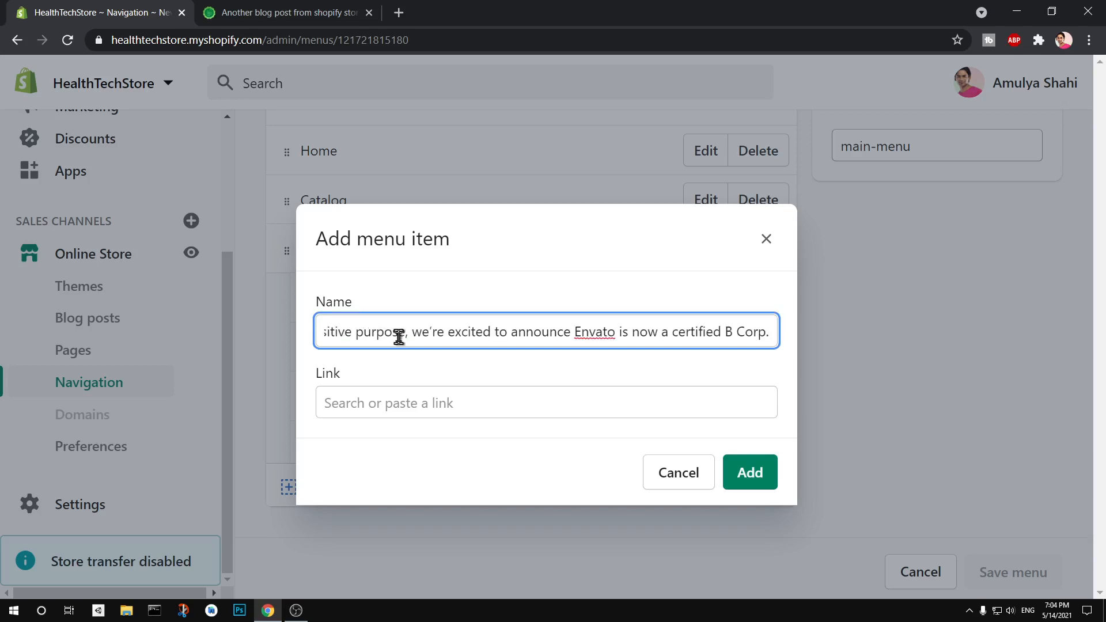
key("ctrl+a")
key("BackSpace")
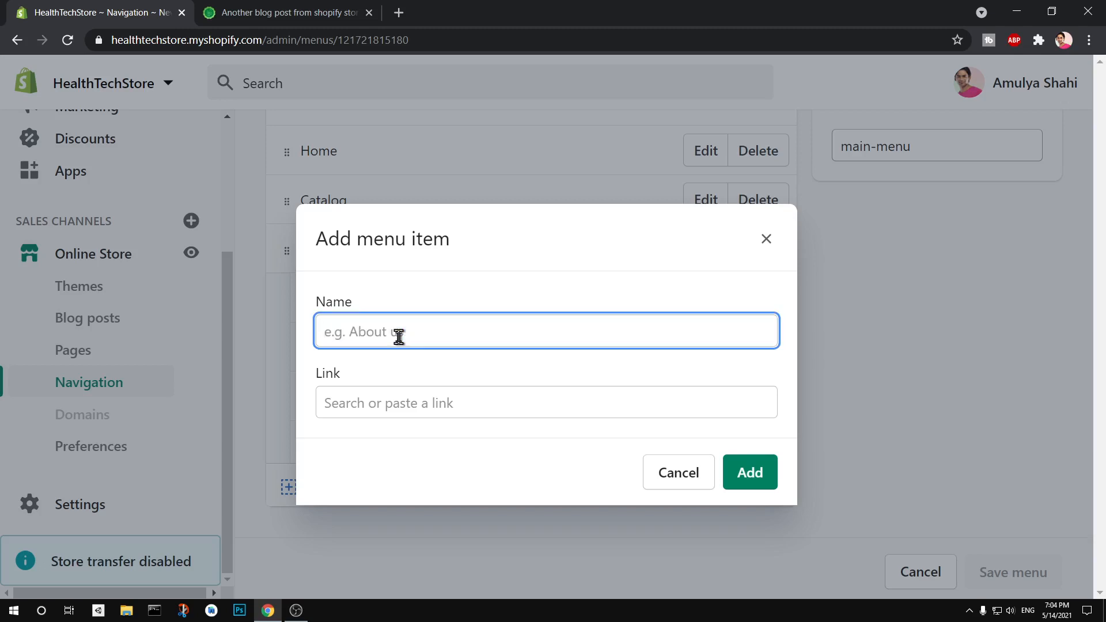
Name the new menu item under Blogs "Seasonal Products"
type("Sean")
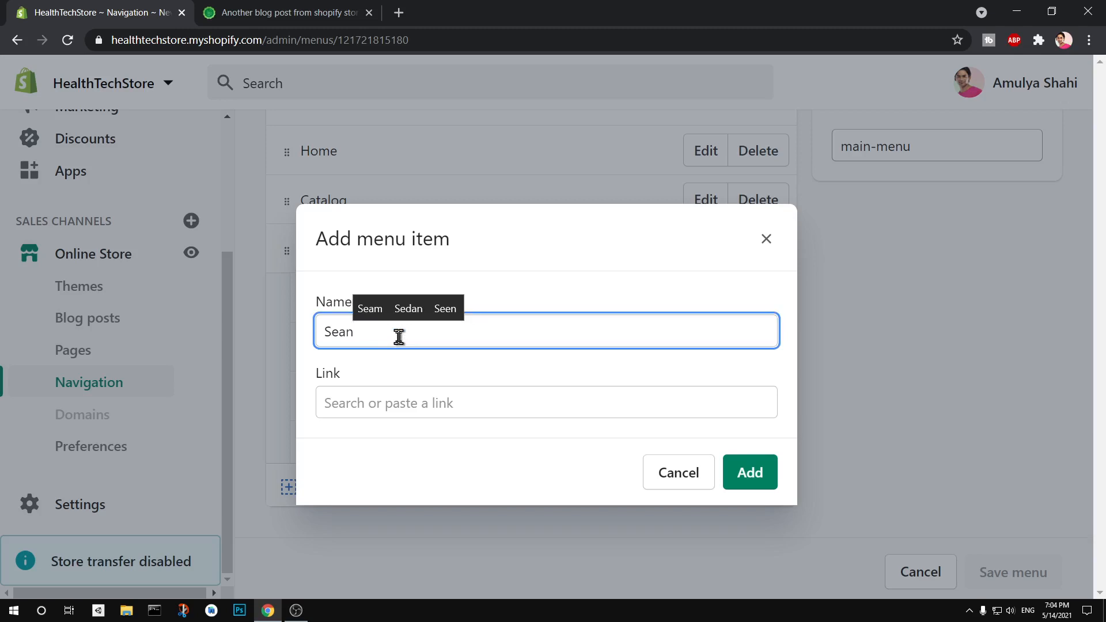
key("BackSpace")
type("sonal ")
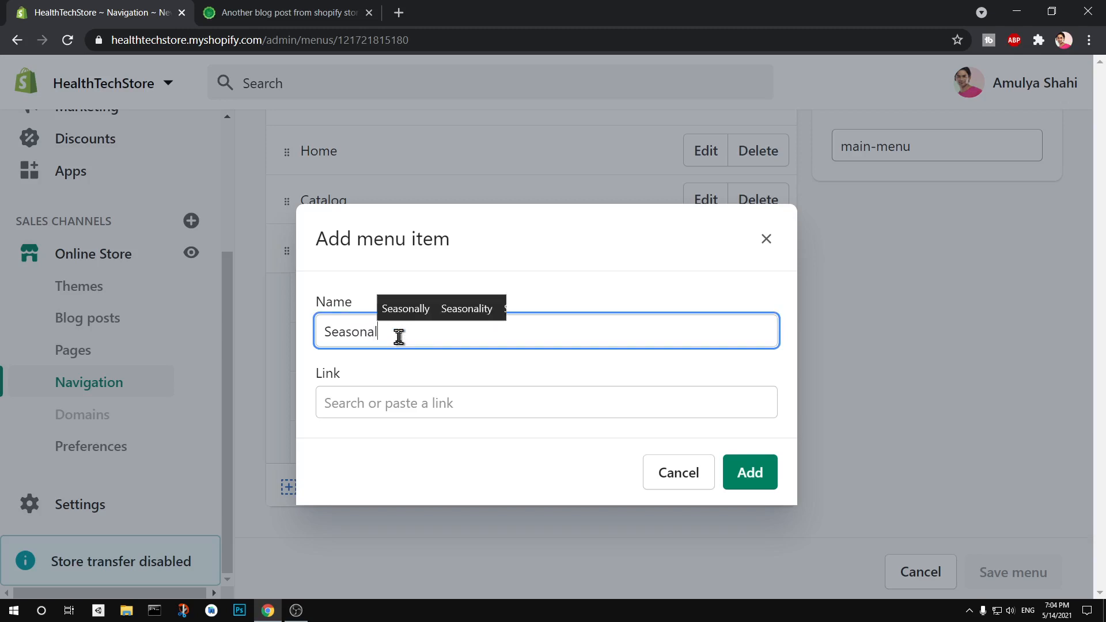
type("Pr")
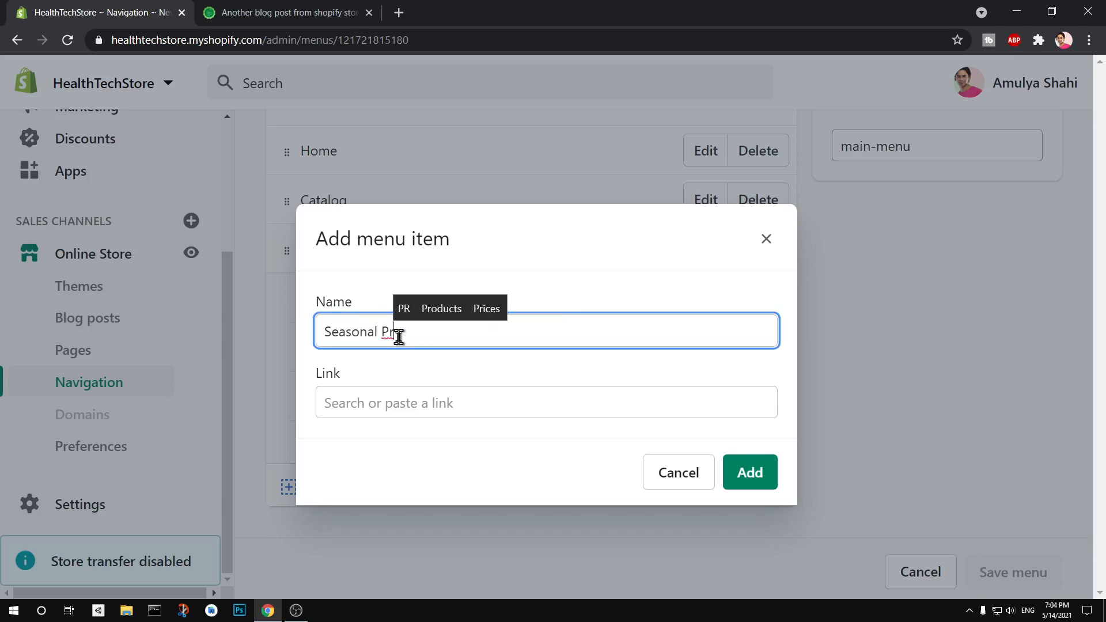
left_click(455, 309)
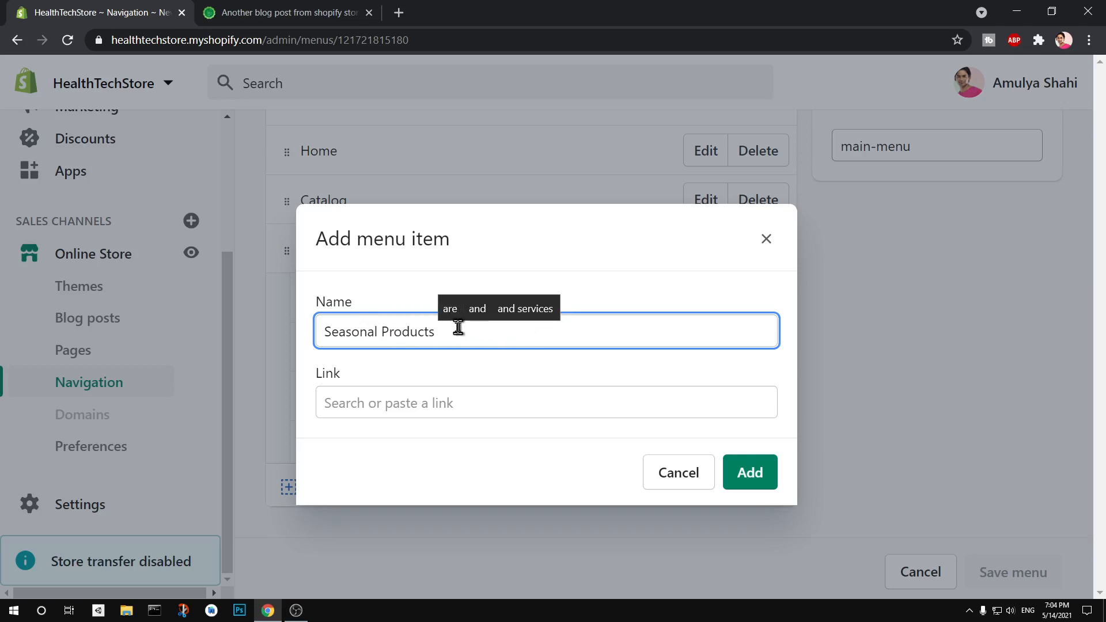
Add the menu item with the link /blogs/seasonal-products and save the menu
left_click(483, 402)
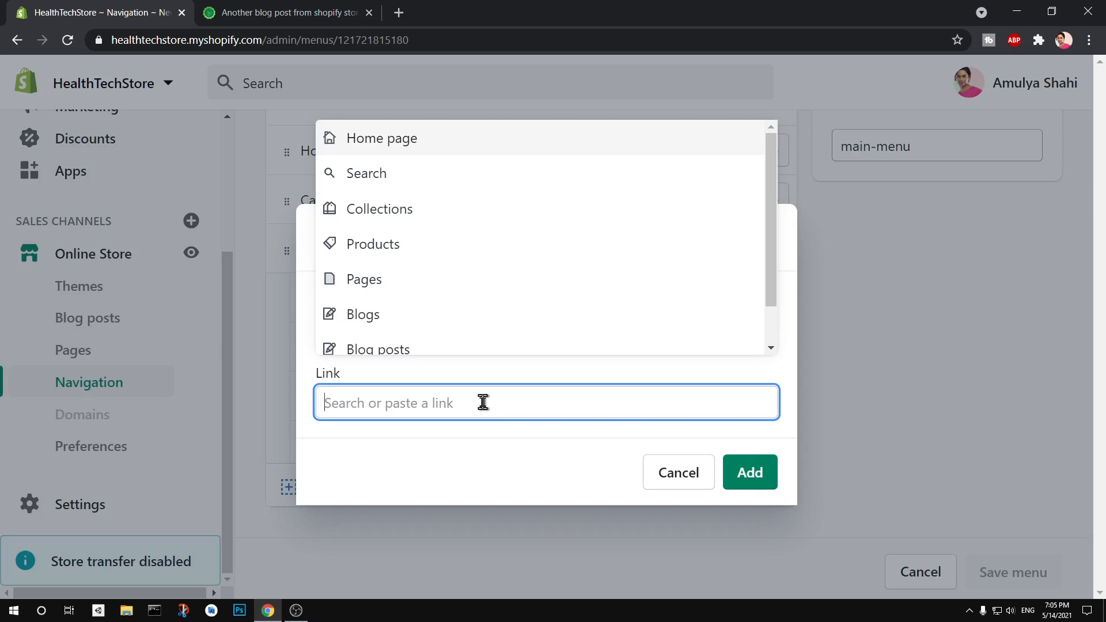
type("/")
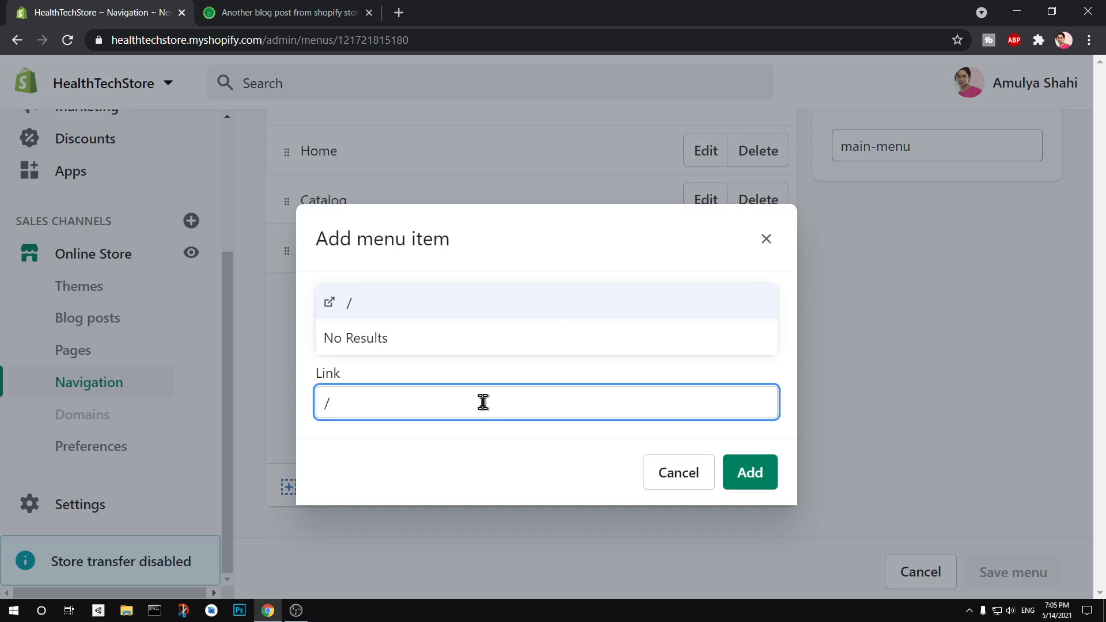
type("blogs/sea")
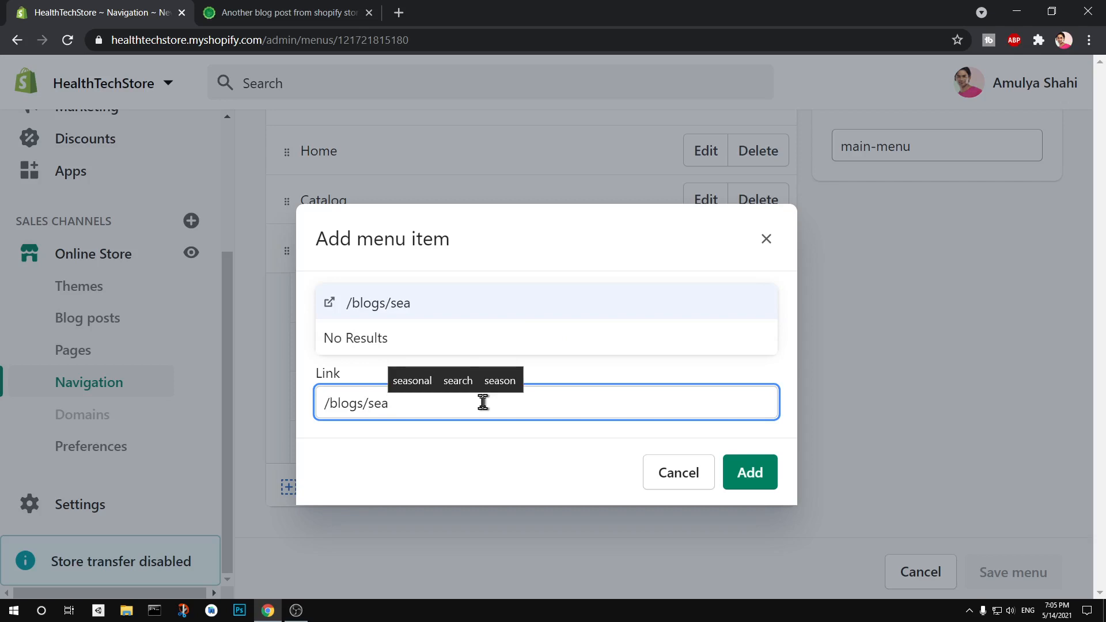
type("son")
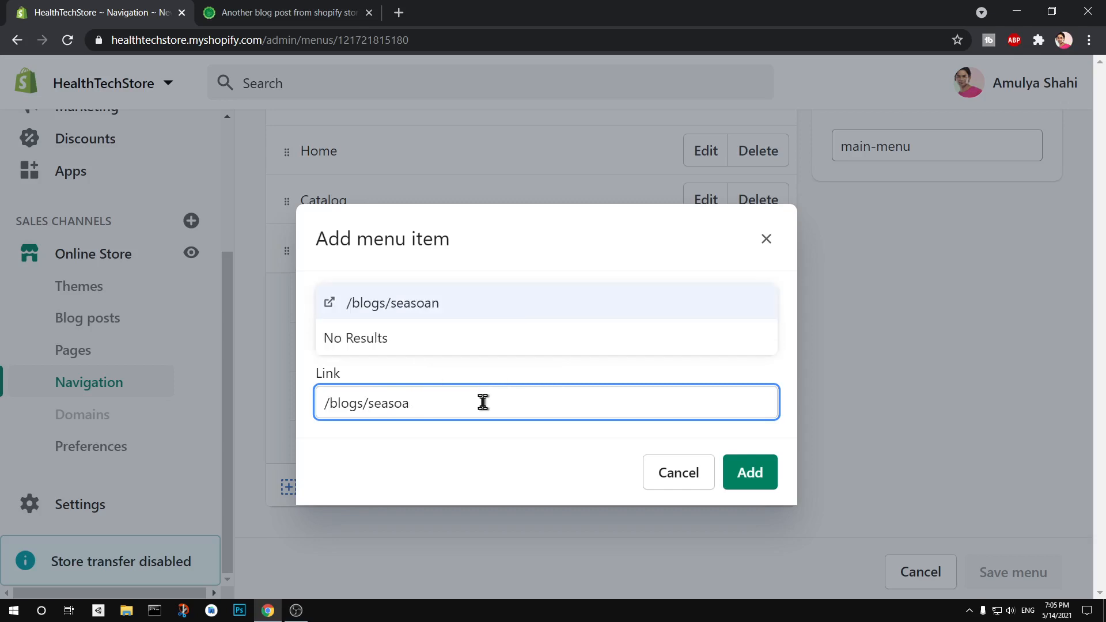
key("BackSpace")
type("nal-pro")
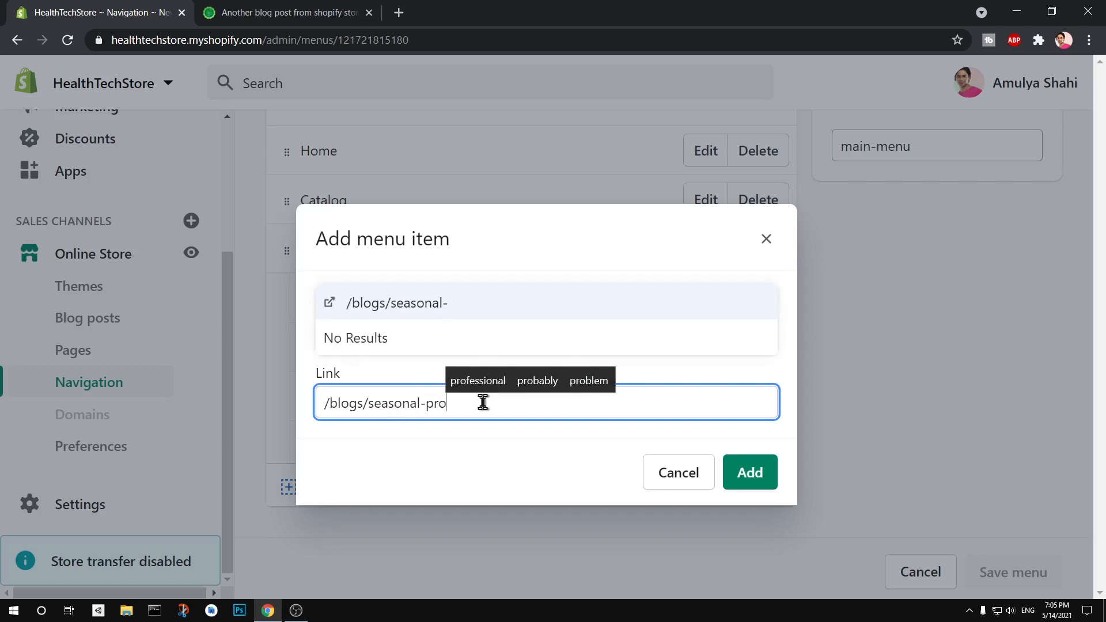
type("ducts")
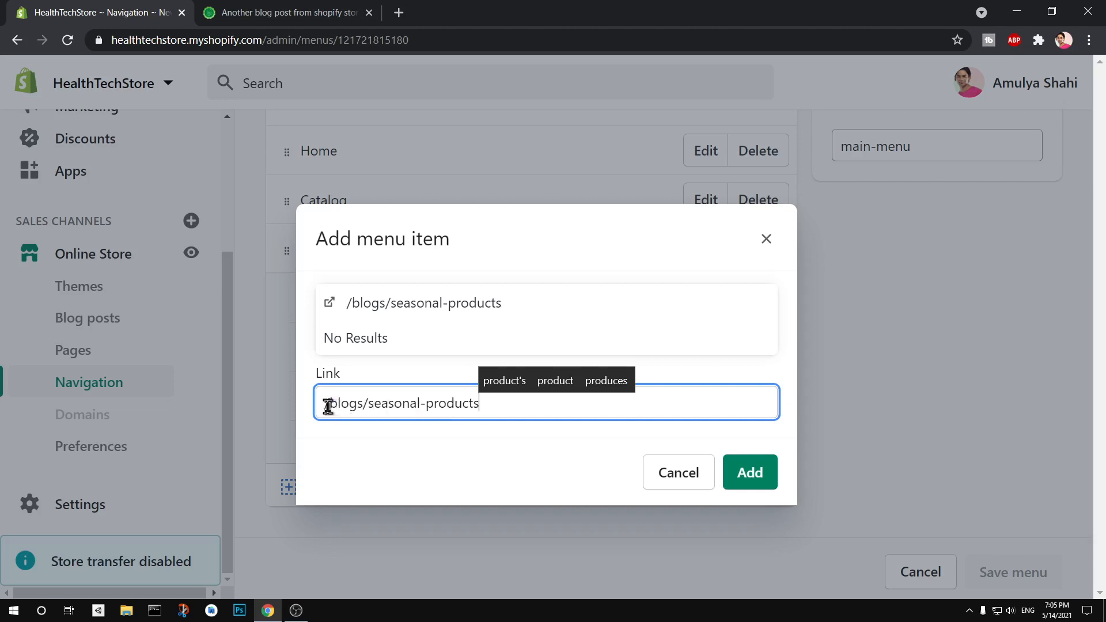
left_click(422, 309)
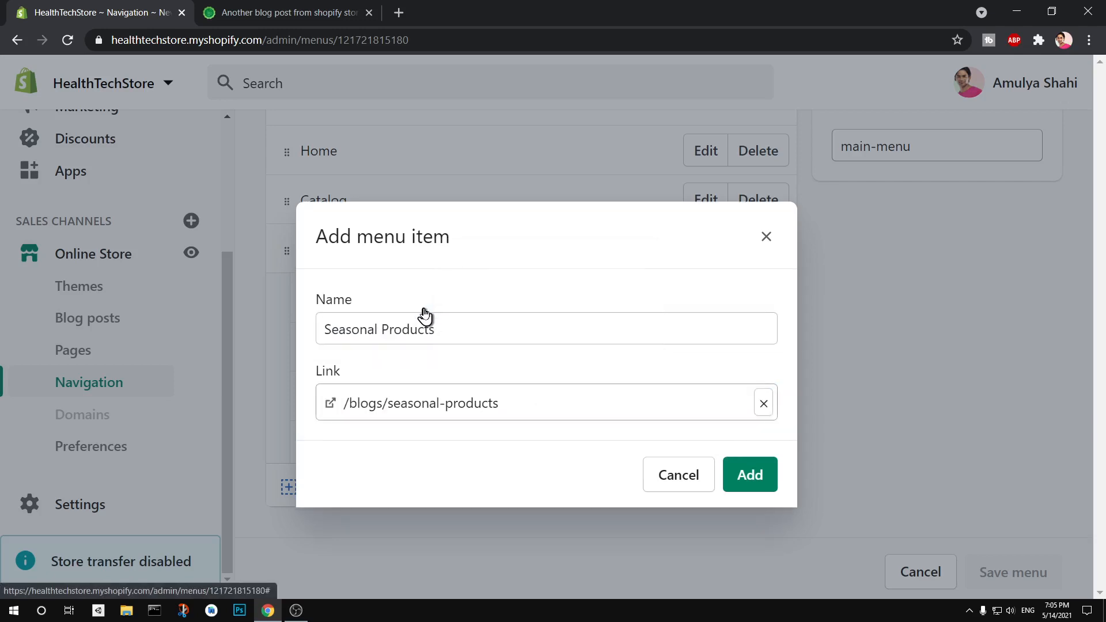
left_click(750, 478)
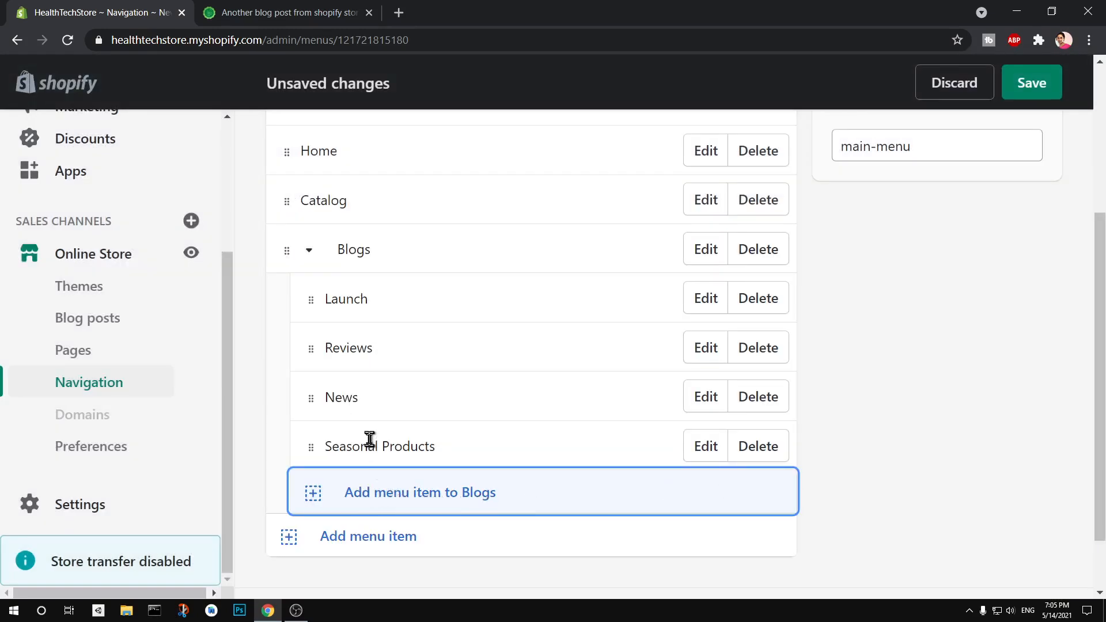
left_click(1019, 97)
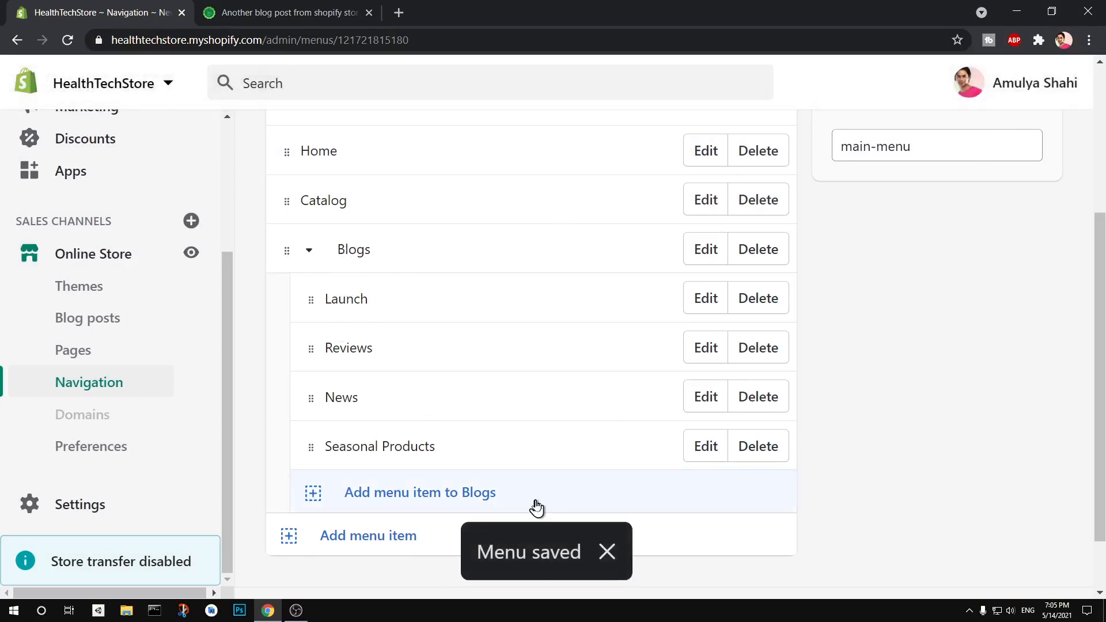
Switch to the storefront, reload it, open the Seasonal Products blog from the Blogs navigation, and look over its page
left_click(306, 12)
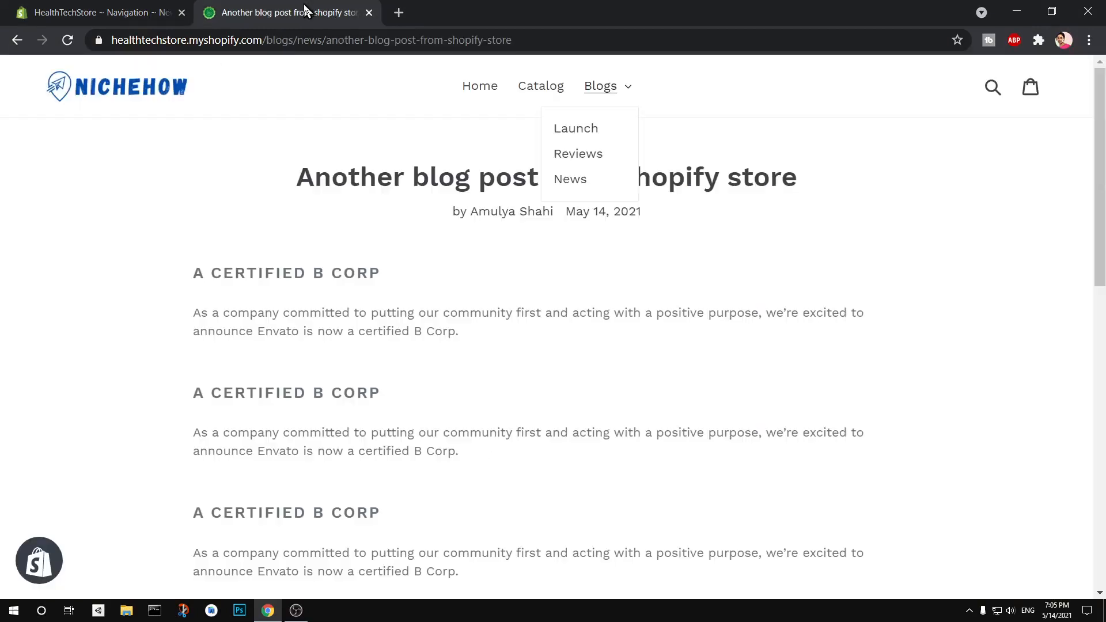
left_click(68, 40)
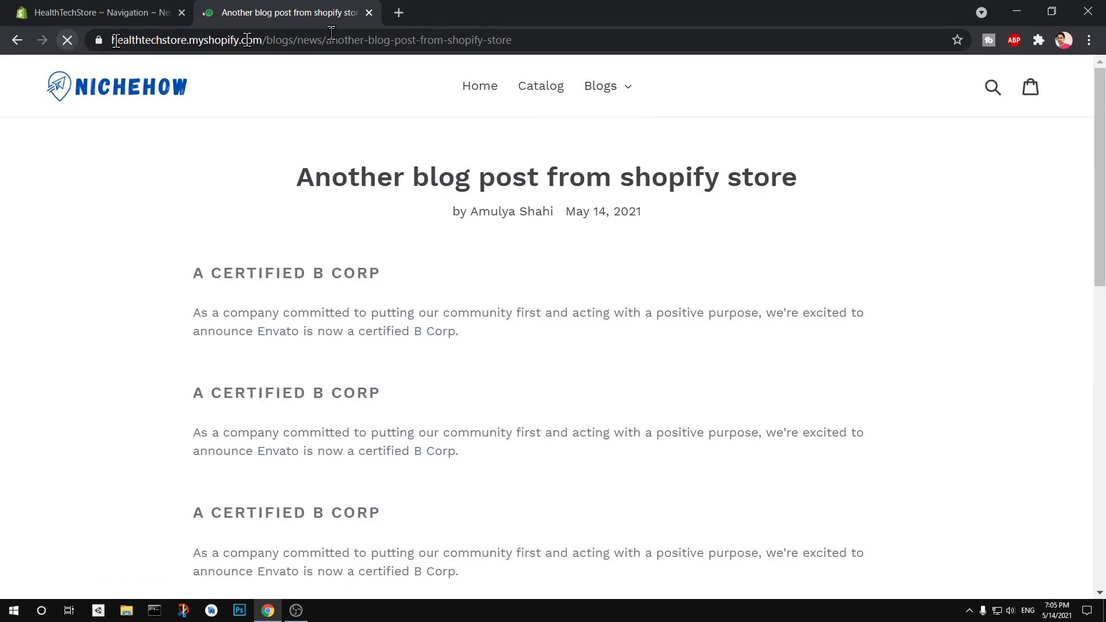
left_click(605, 90)
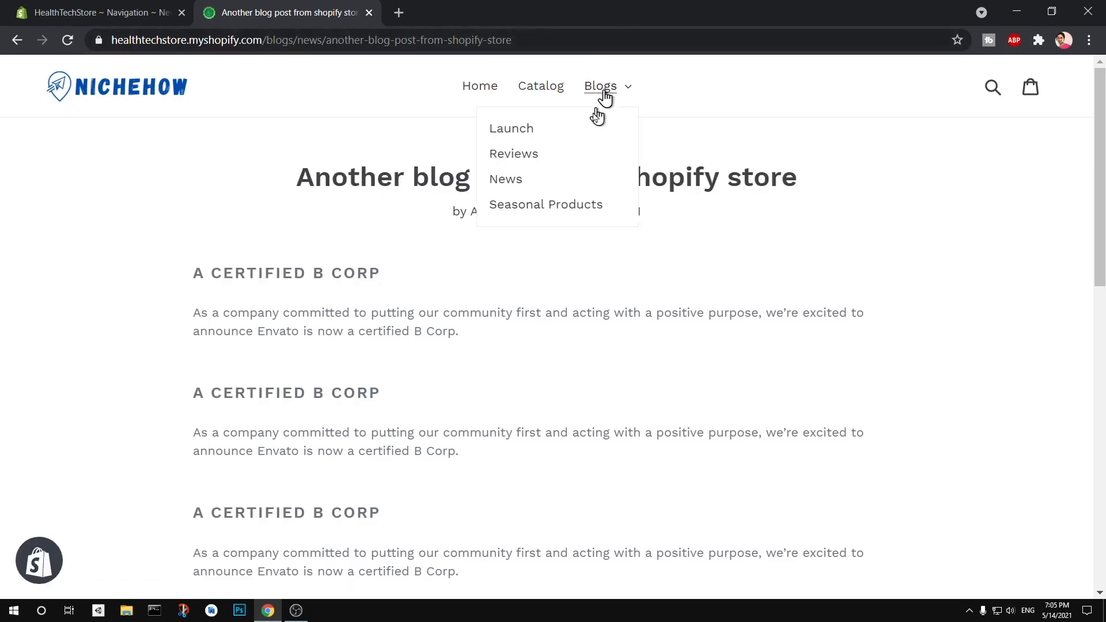
left_click(571, 211)
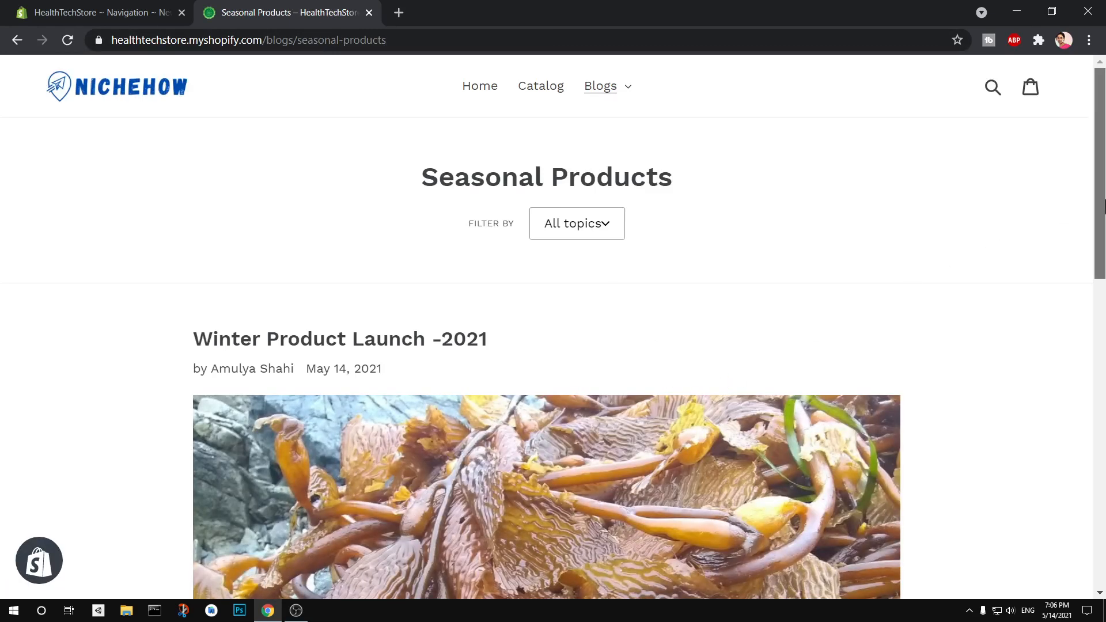
scroll(1105, 369, "down", 3)
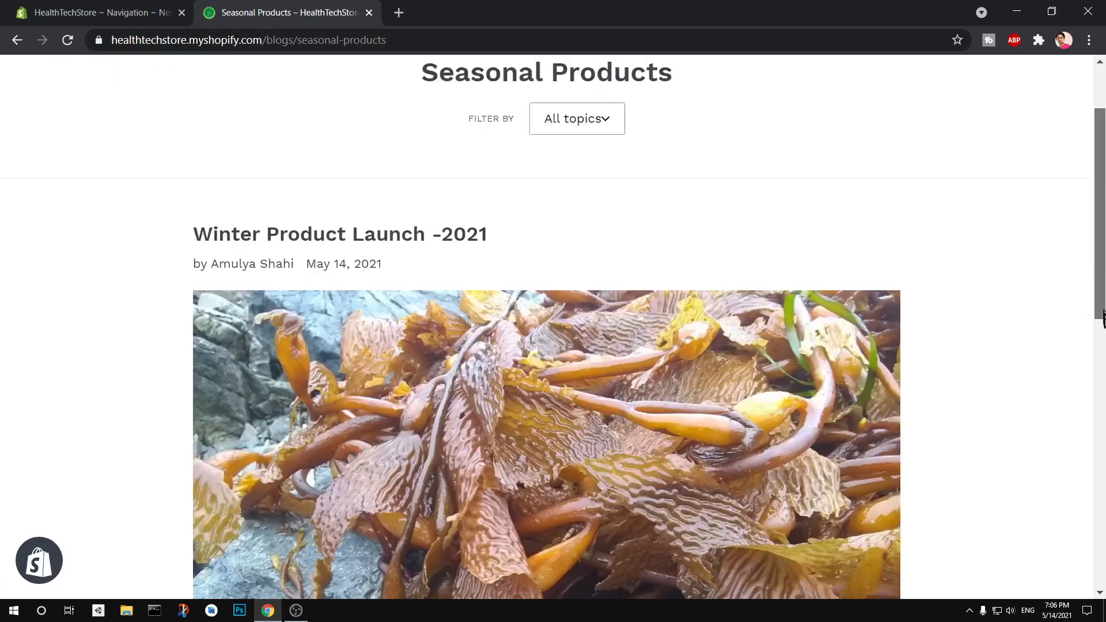
scroll(1104, 398, "down", 9)
scroll(1105, 247, "up", 13)
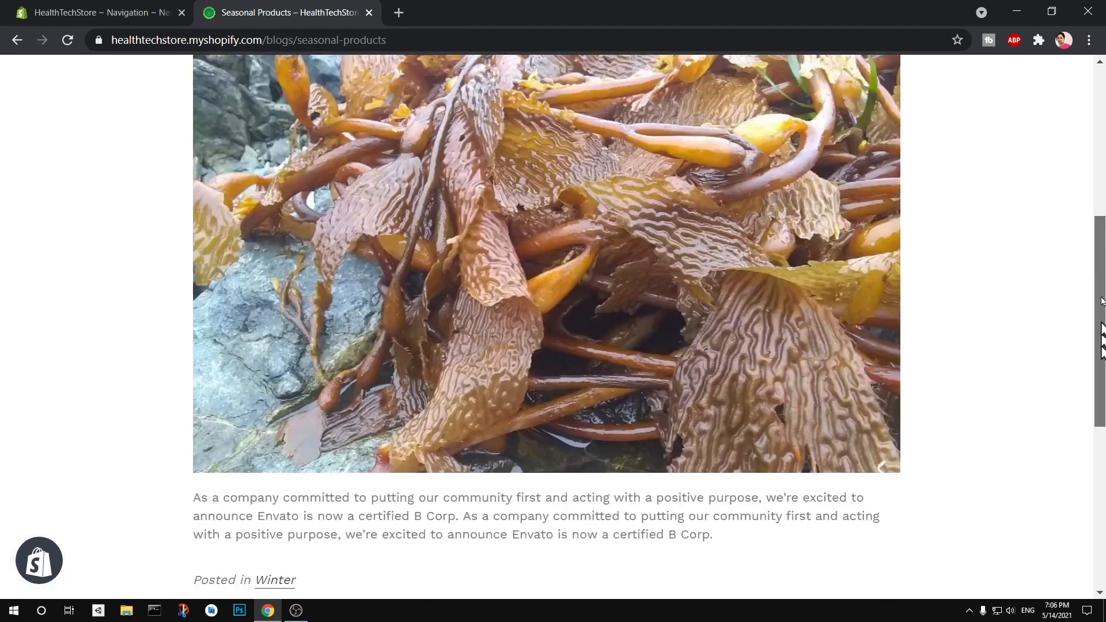
Filter the Seasonal Products blog by the Winter topic, and reopen the unfiltered blog through the Blogs navigation
left_click(595, 227)
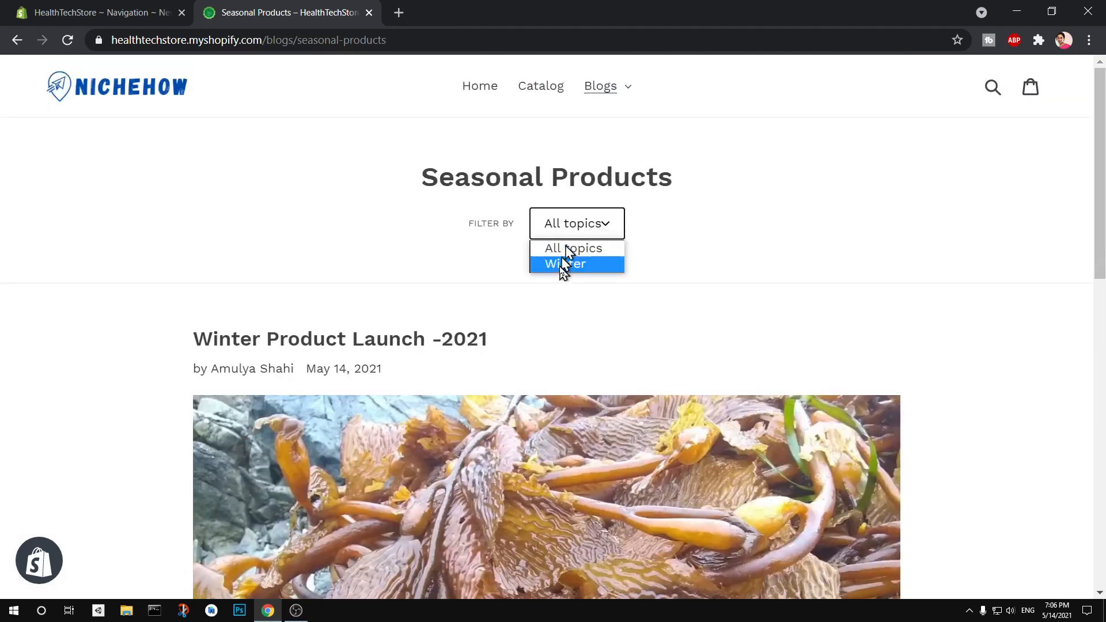
left_click(560, 265)
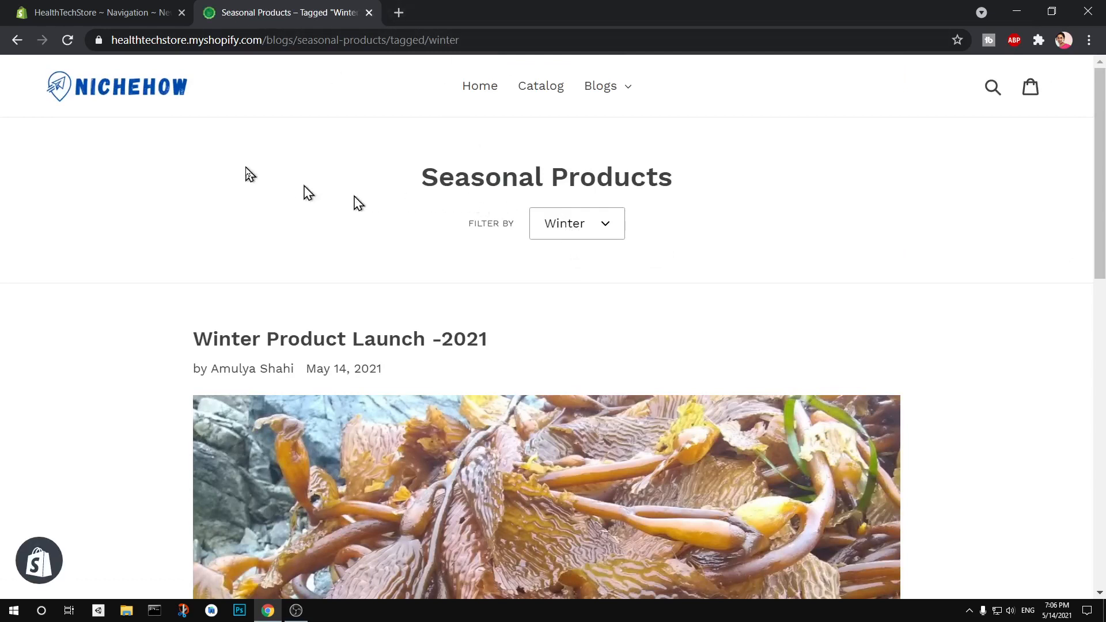
left_click(599, 94)
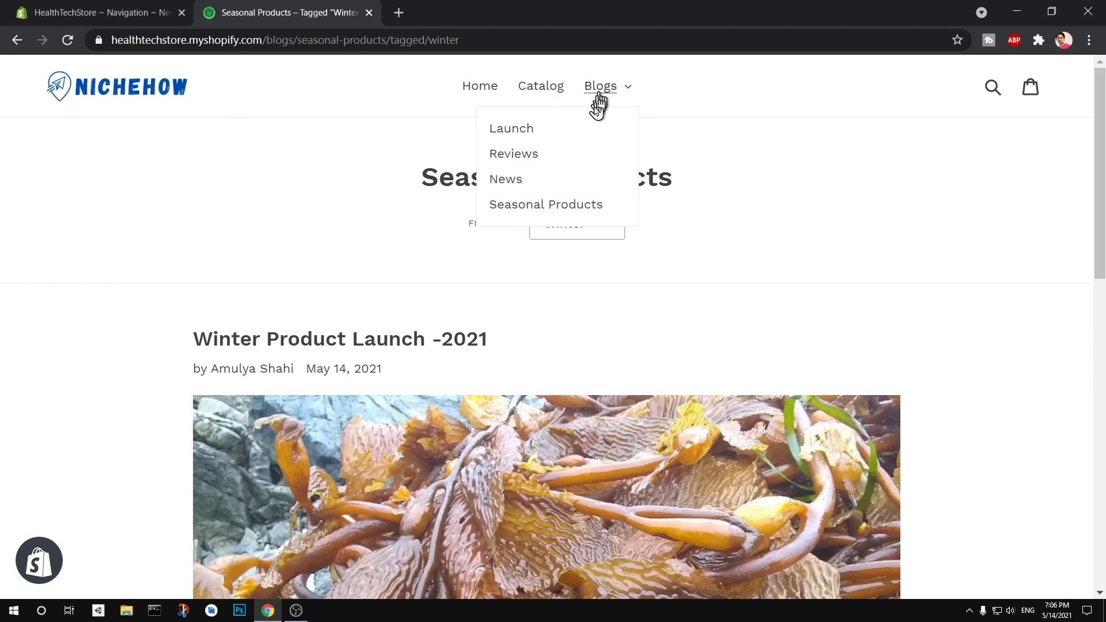
left_click(563, 206)
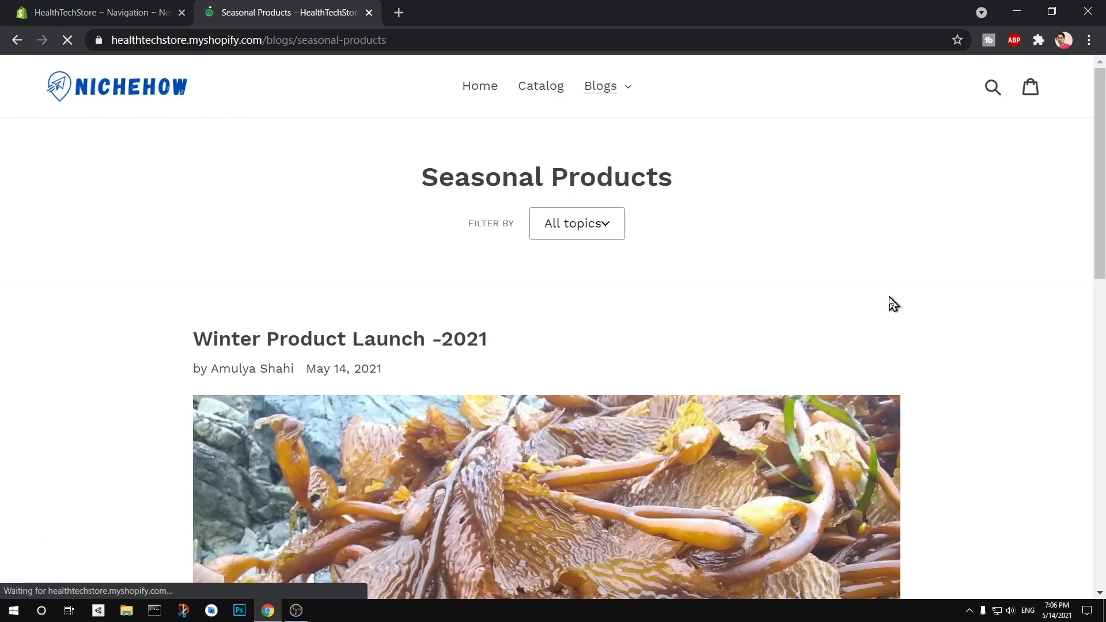
Open the full "Winter Product Launch -2021" post and review its content down to the comment form
scroll(893, 304, "down", 10)
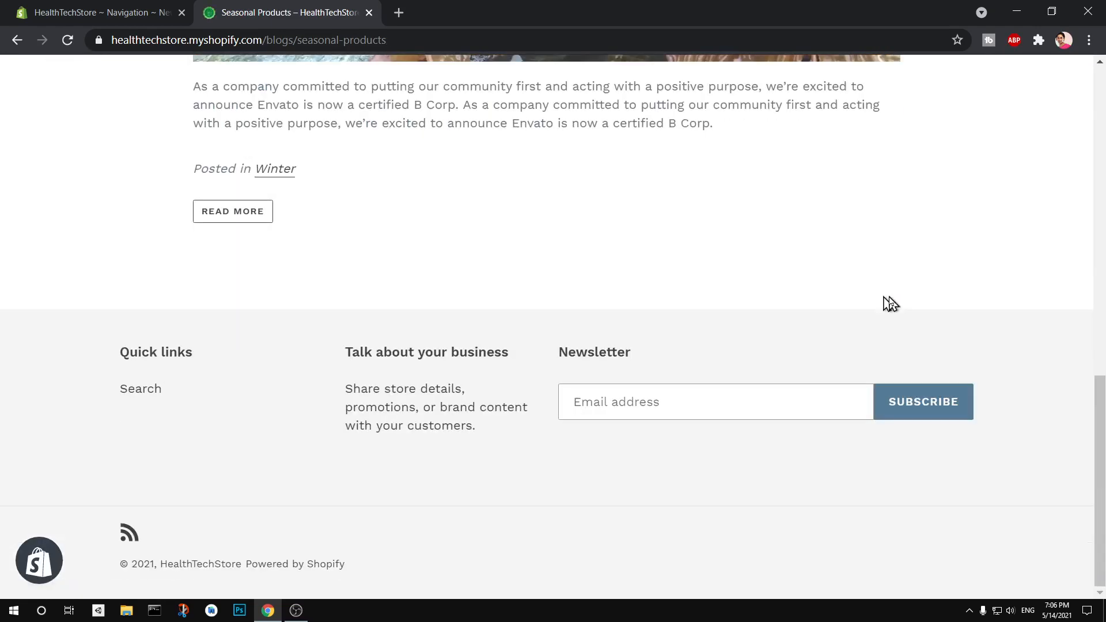
left_click(232, 216)
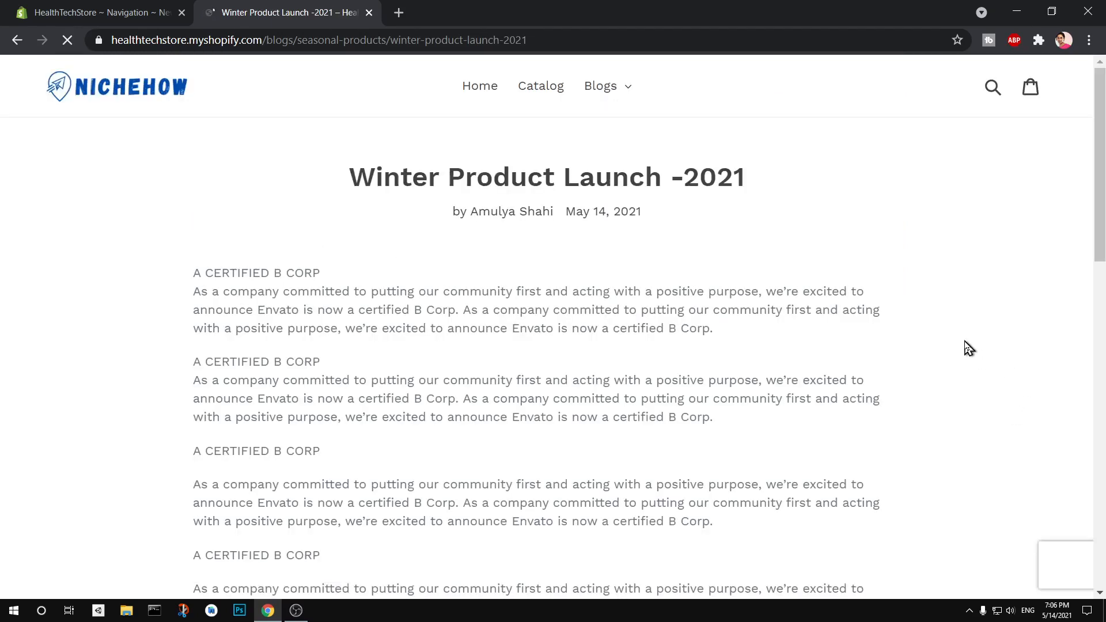
scroll(969, 347, "down", 10)
scroll(968, 348, "up", 10)
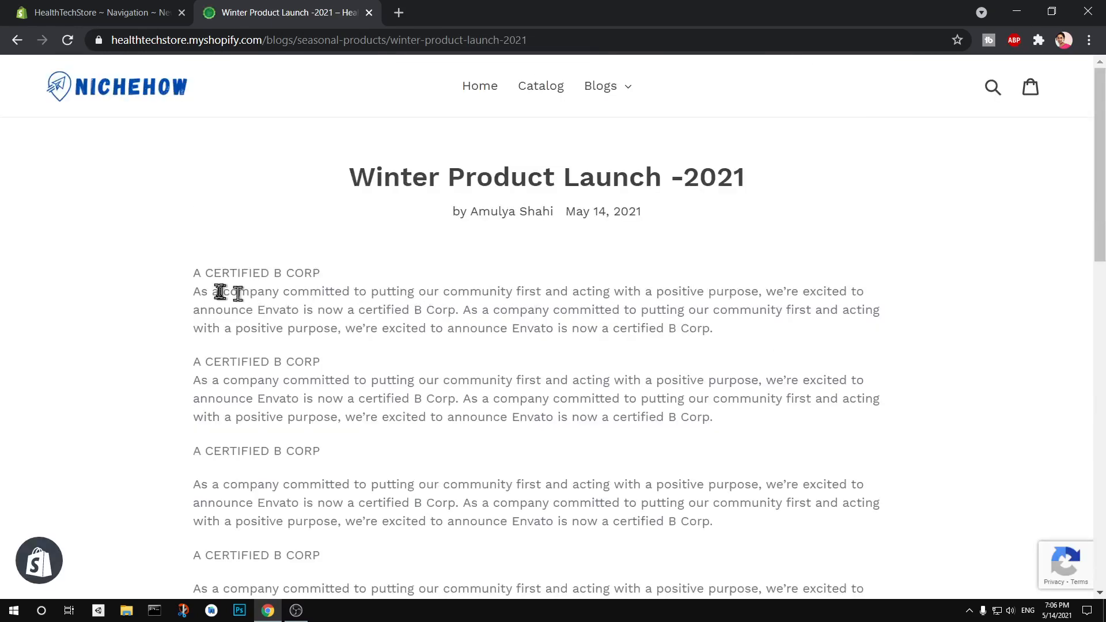
left_click_drag(187, 277, 755, 381)
left_click(1003, 399)
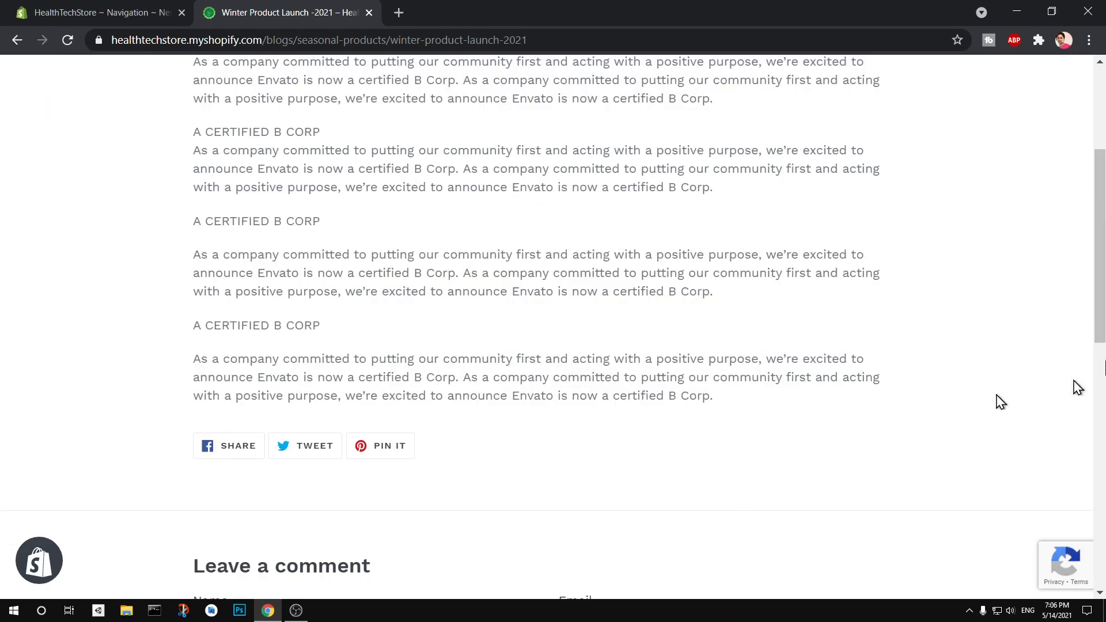
left_click_drag(1100, 287, 1103, 444)
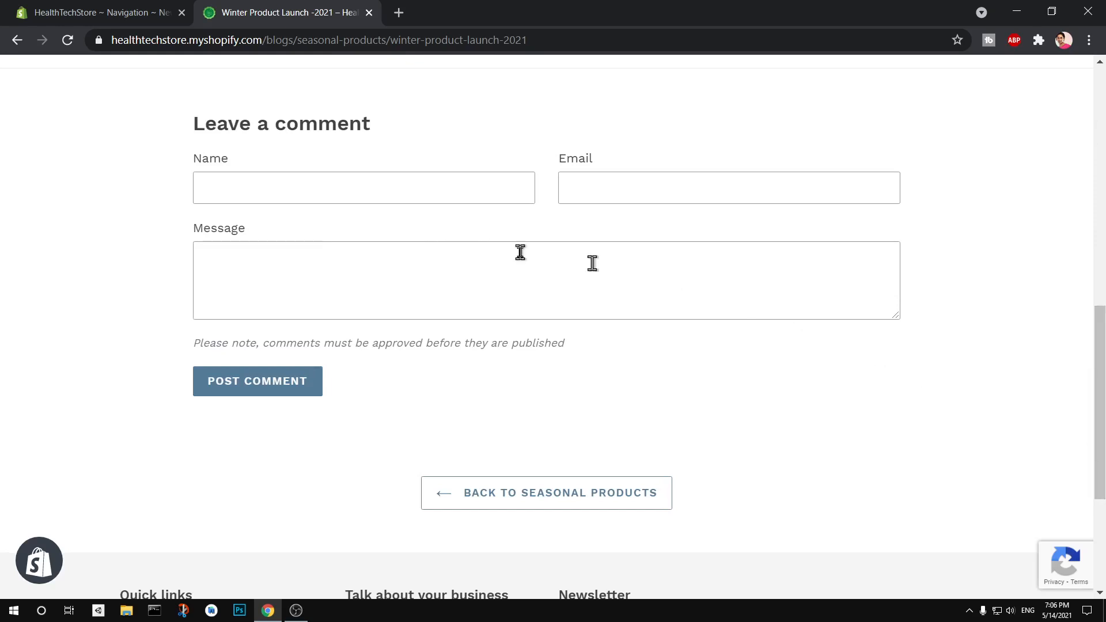
Fill in the commenter's name and e-mail address in the post's comment form
left_click(289, 183)
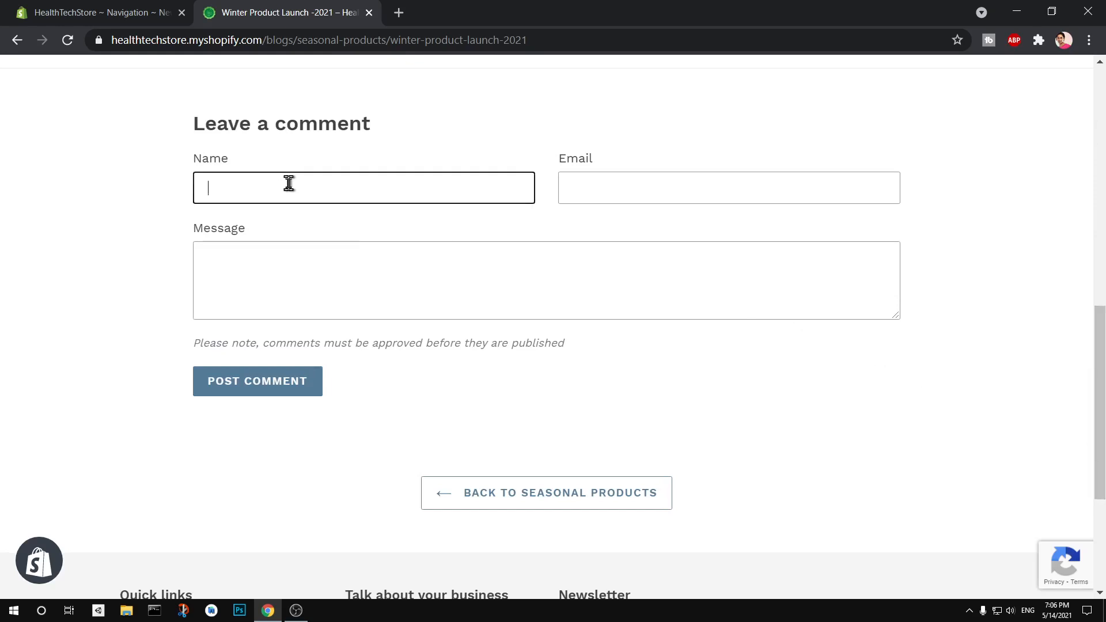
type("Amulya")
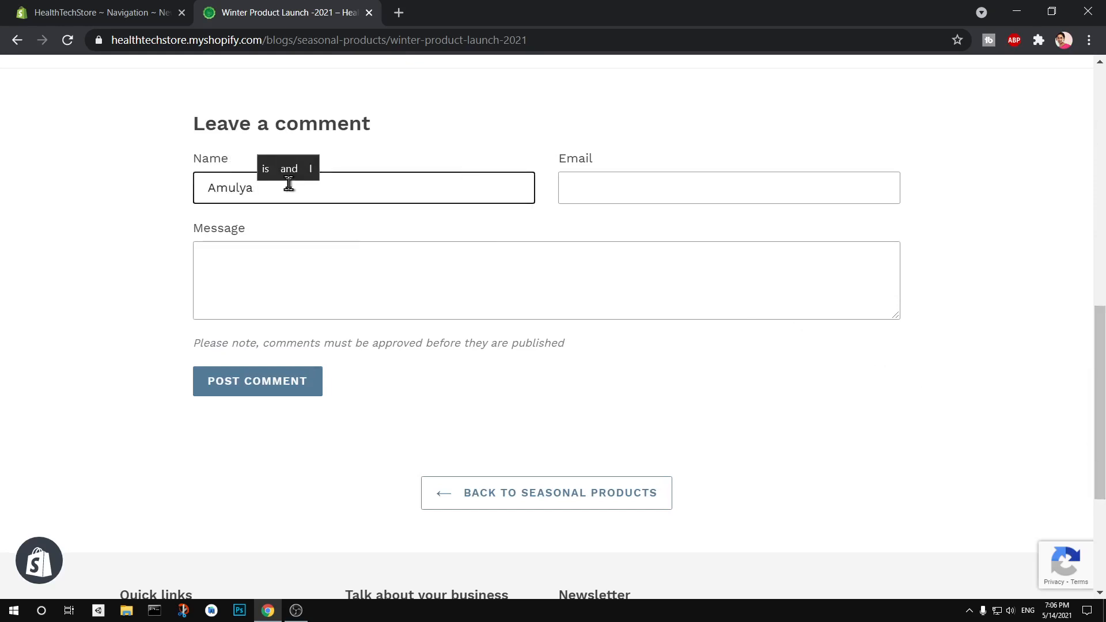
key("Tab")
type("am")
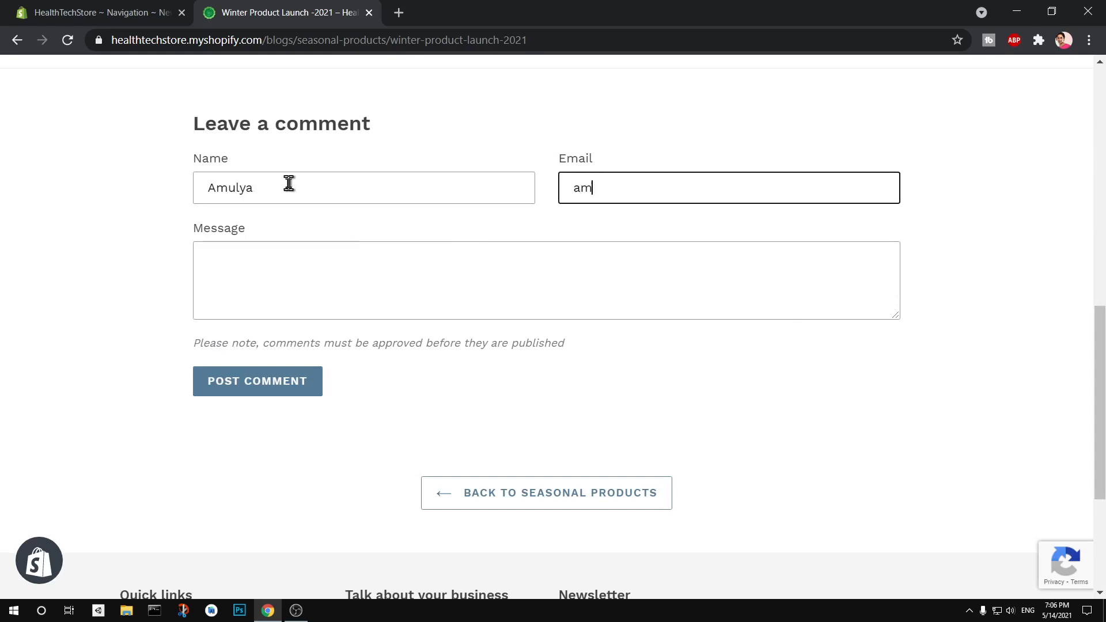
type("ulya")
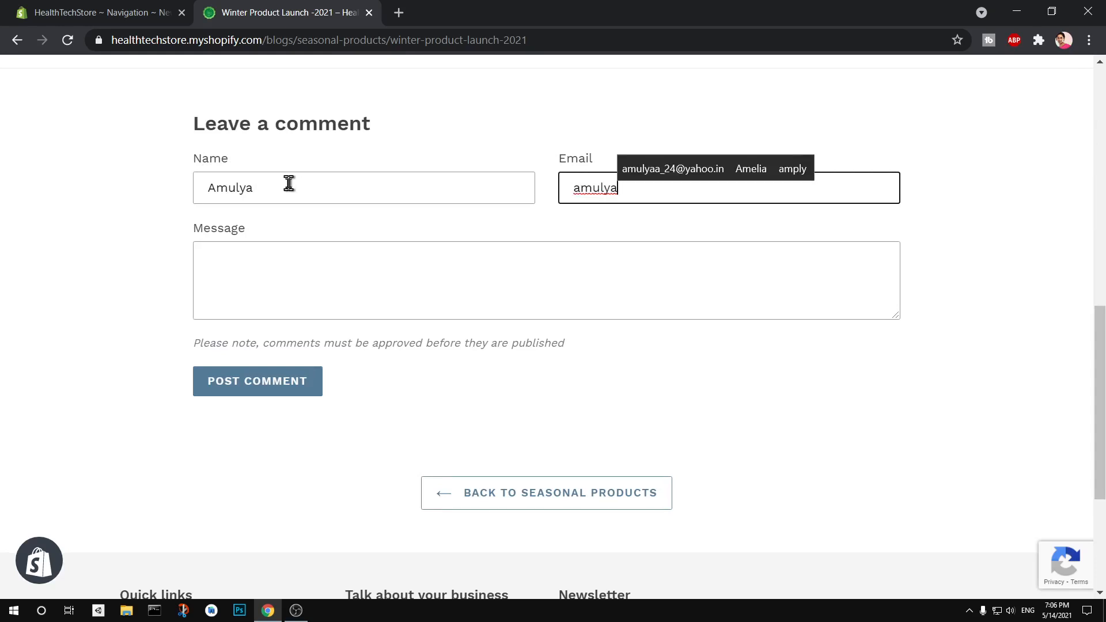
key("Up")
key("Return")
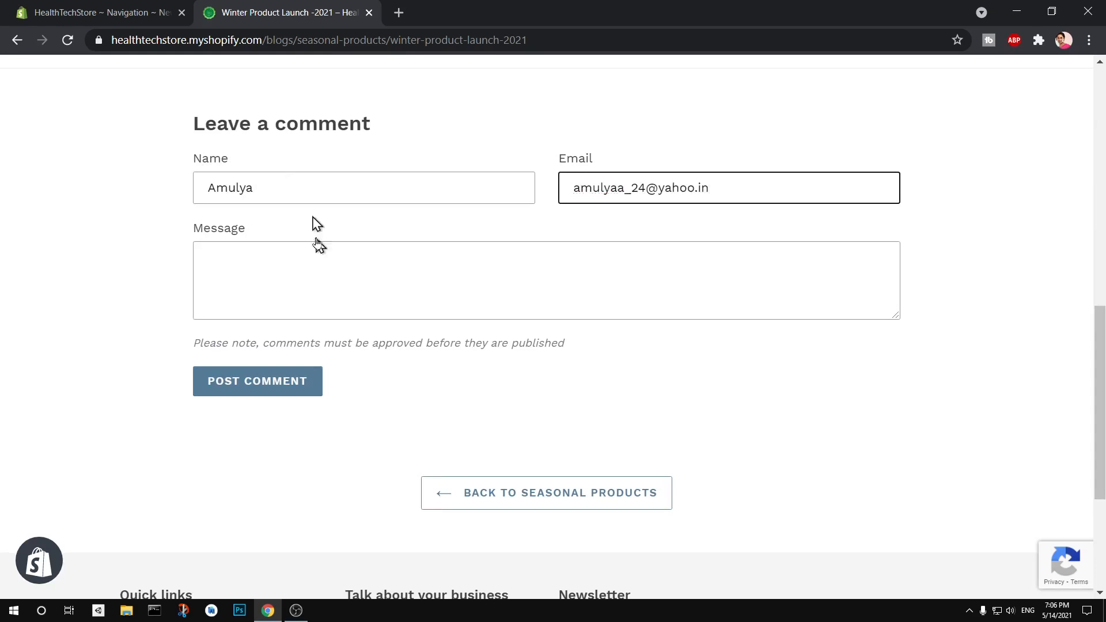
Enter the message "I bought a few from this winter's launch." and post the comment on the winter launch post
left_click(320, 277)
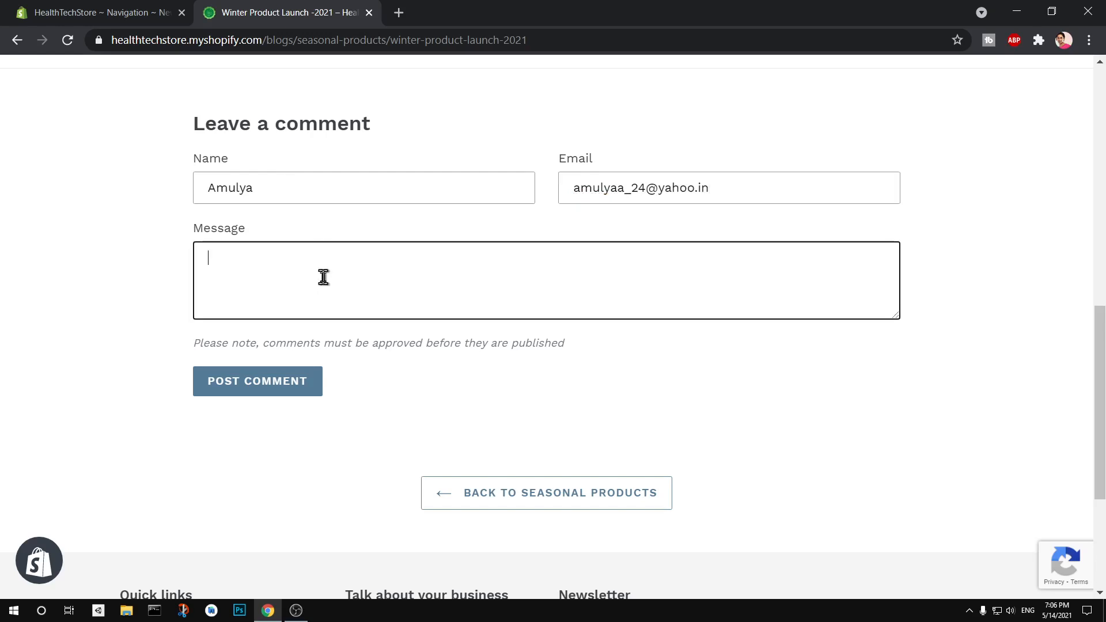
type("I ")
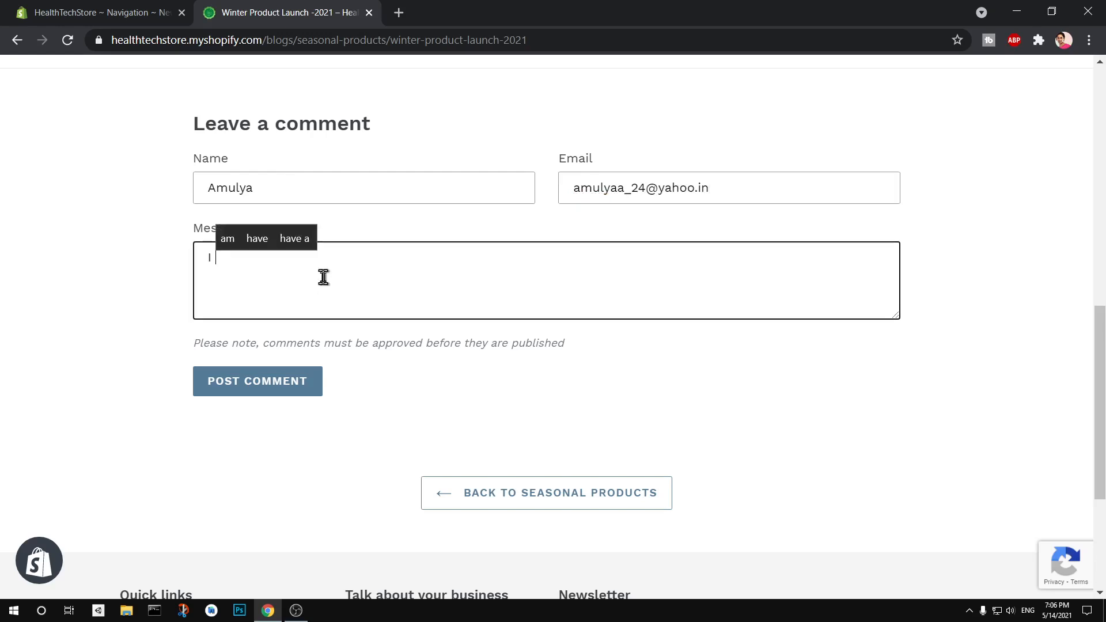
type("bought ")
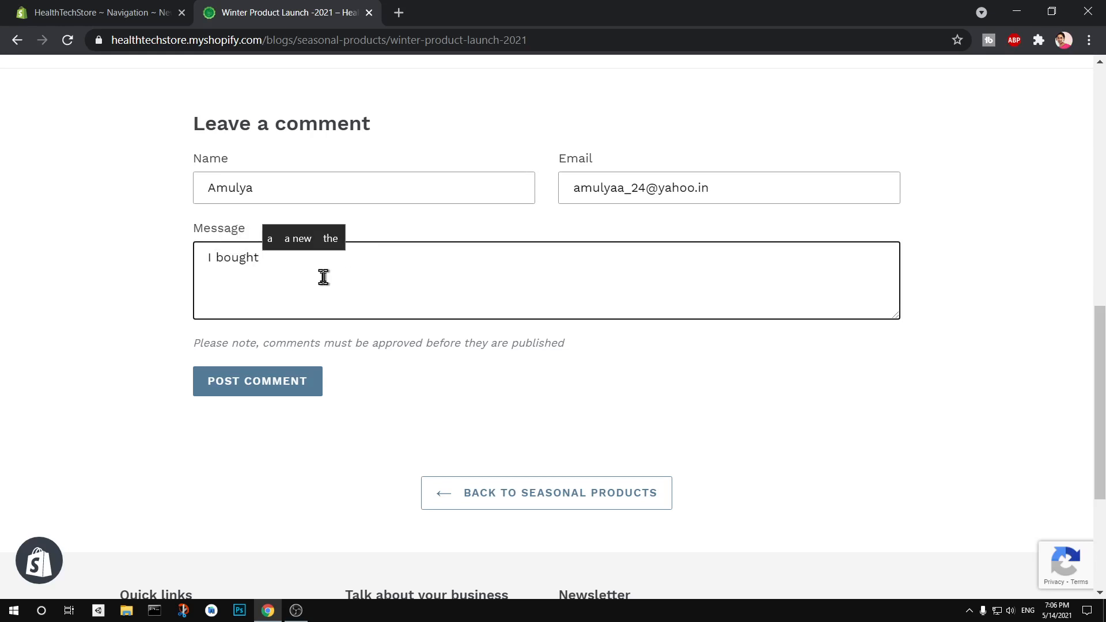
type("a few ")
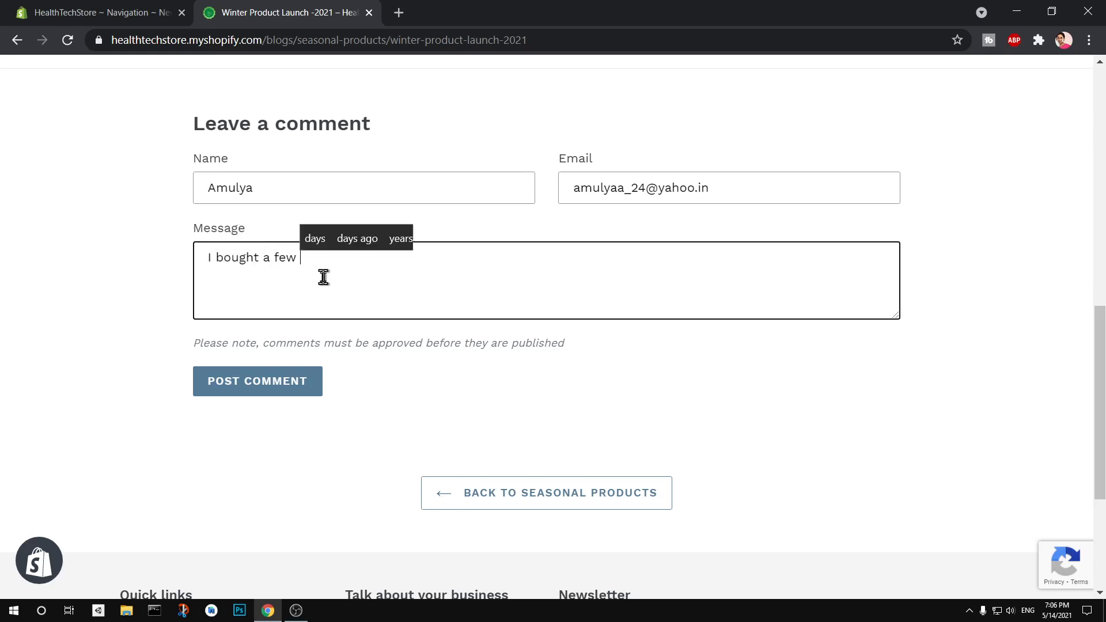
type("from this ")
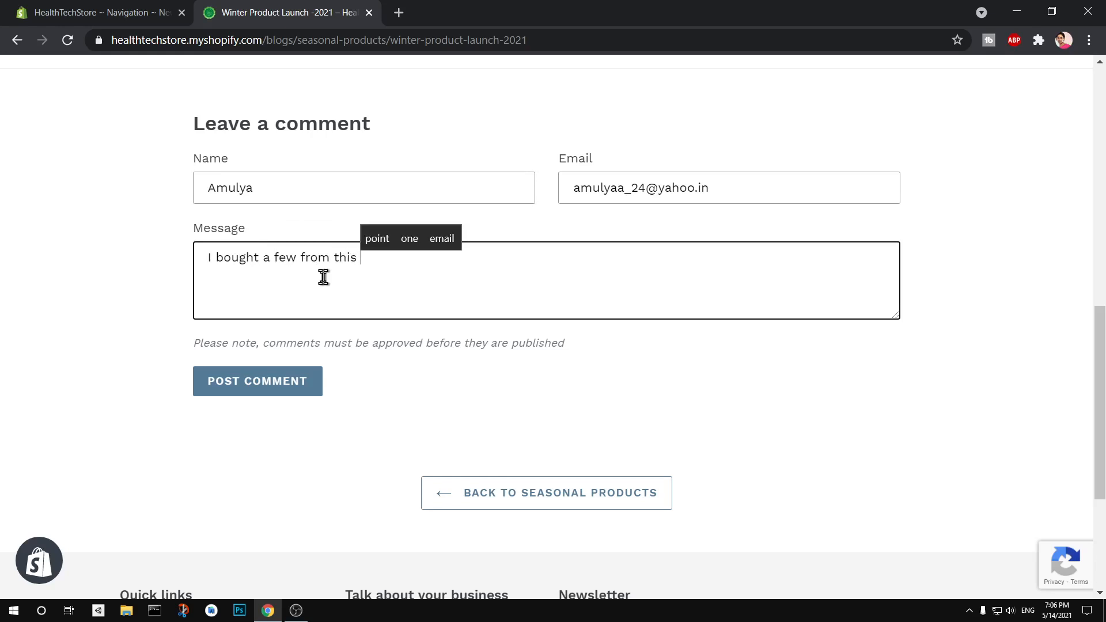
type("winter")
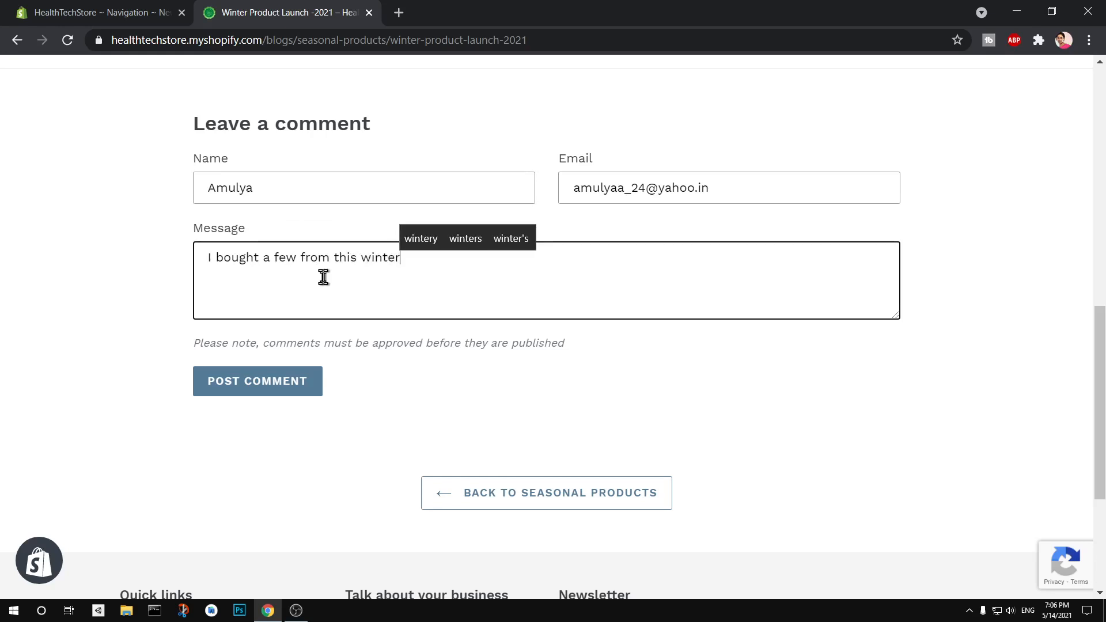
type("'s lan")
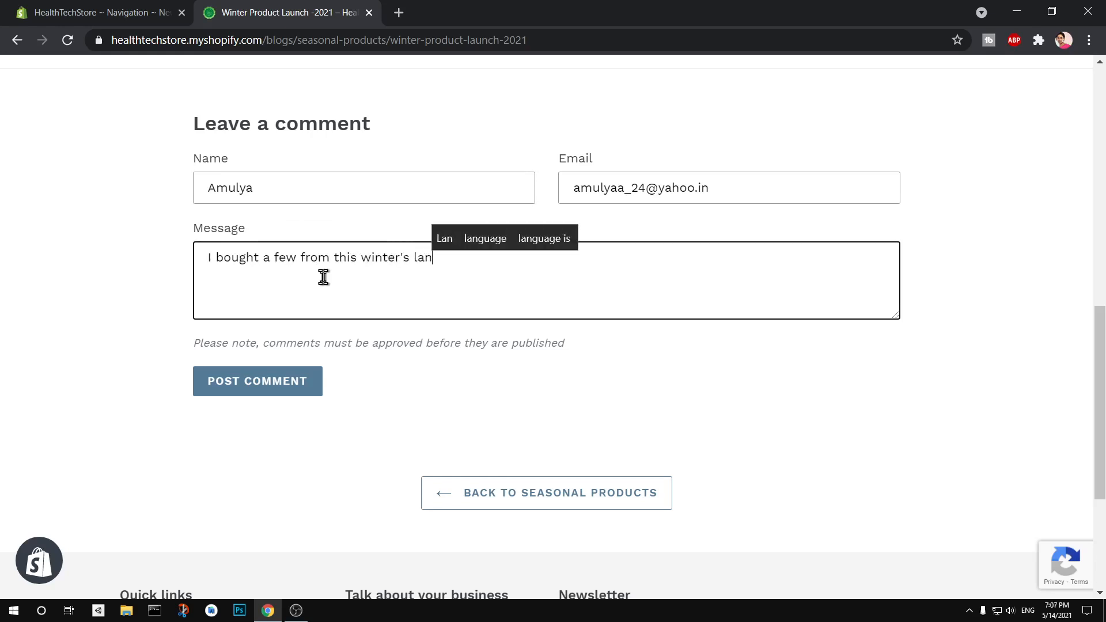
type("uch.")
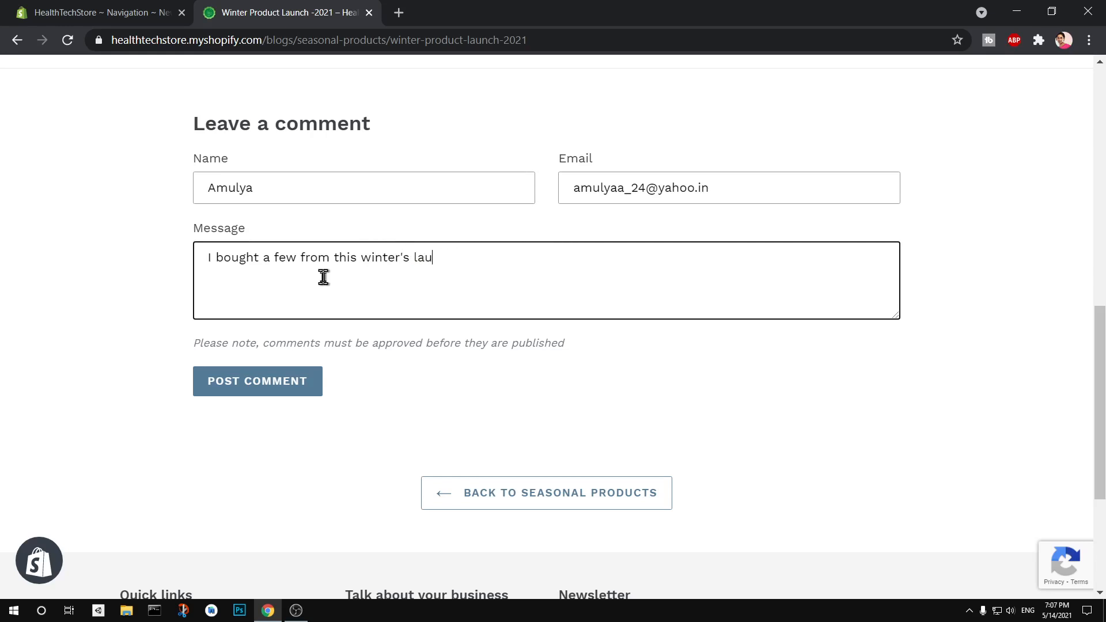
type("nch.")
left_click(227, 391)
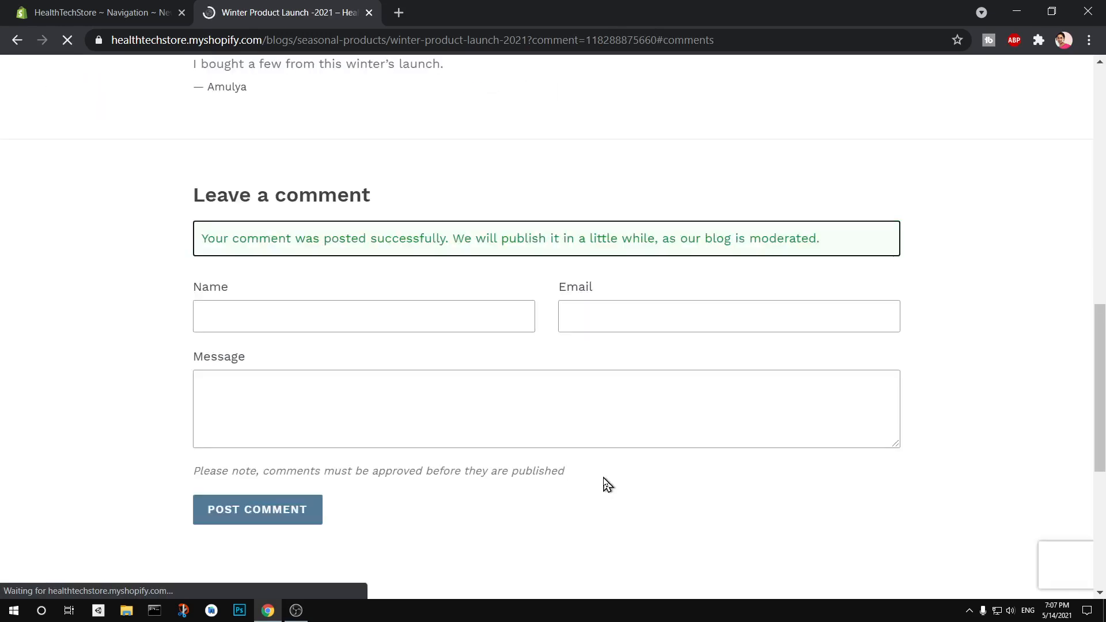
left_click_drag(259, 239, 860, 253)
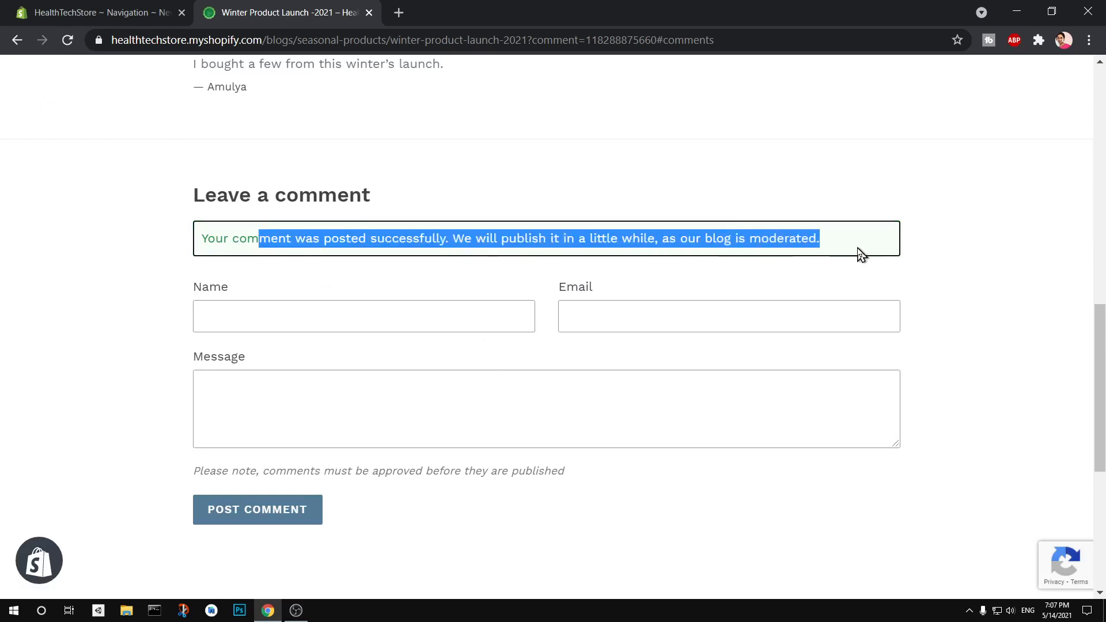
left_click(943, 298)
Switch to the store admin, open the blog comments requiring moderation, and approve the comment on "Winter Product Launch -2021"
left_click(138, 12)
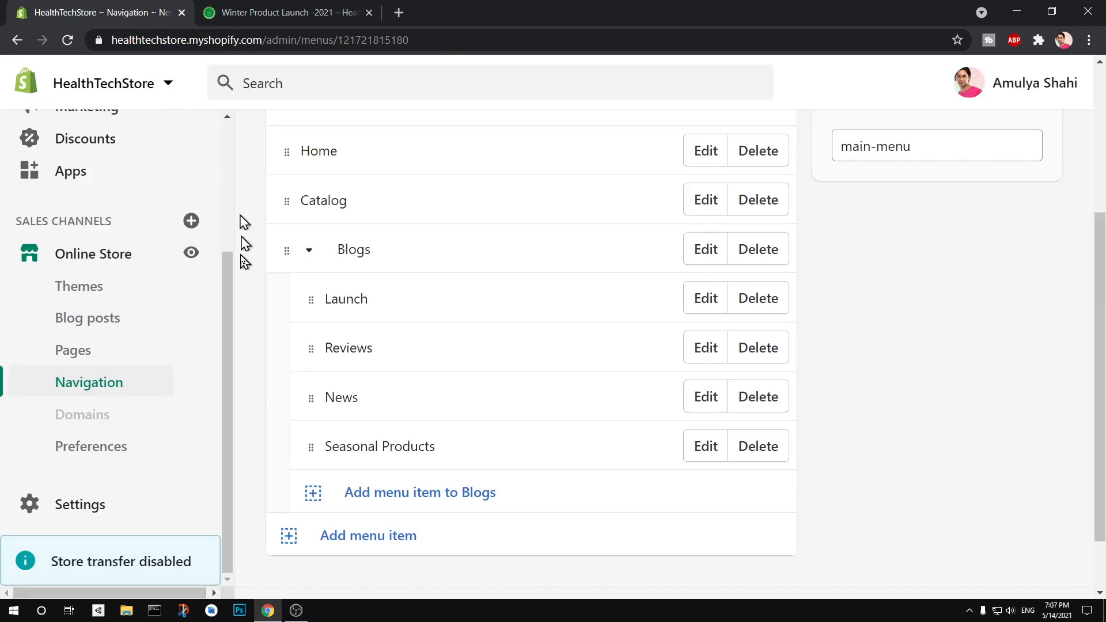
left_click(102, 317)
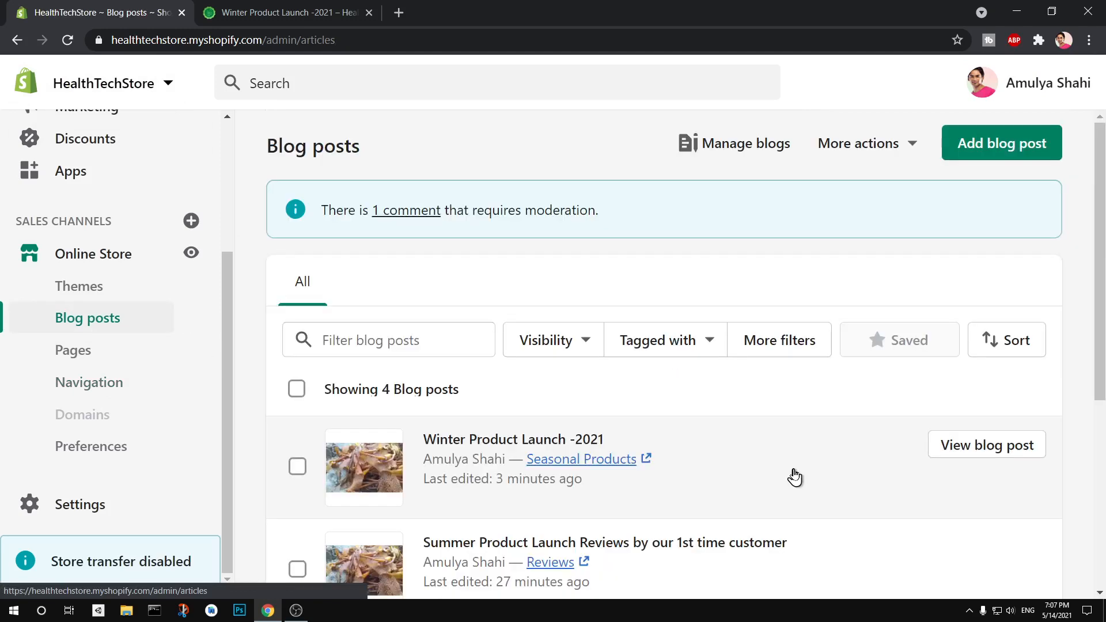
left_click(394, 222)
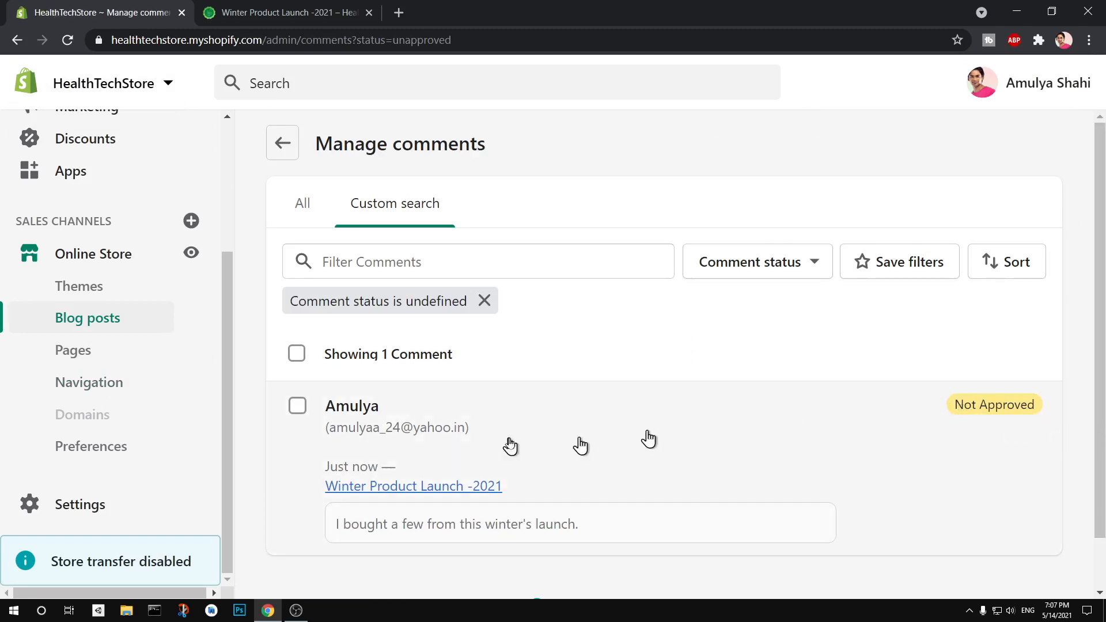
left_click(298, 406)
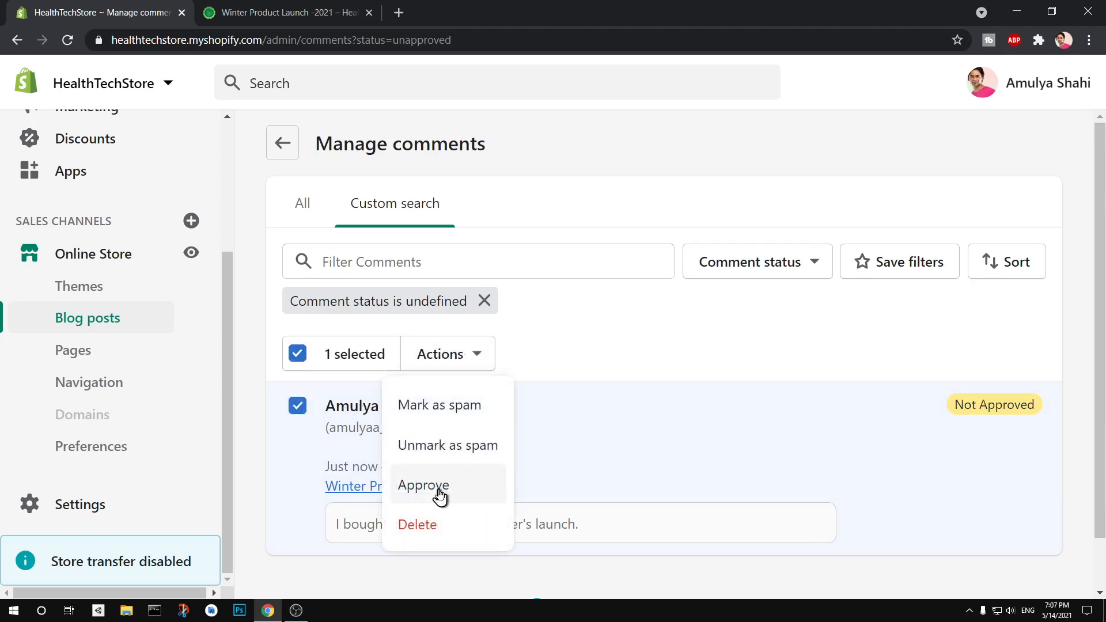
left_click(438, 490)
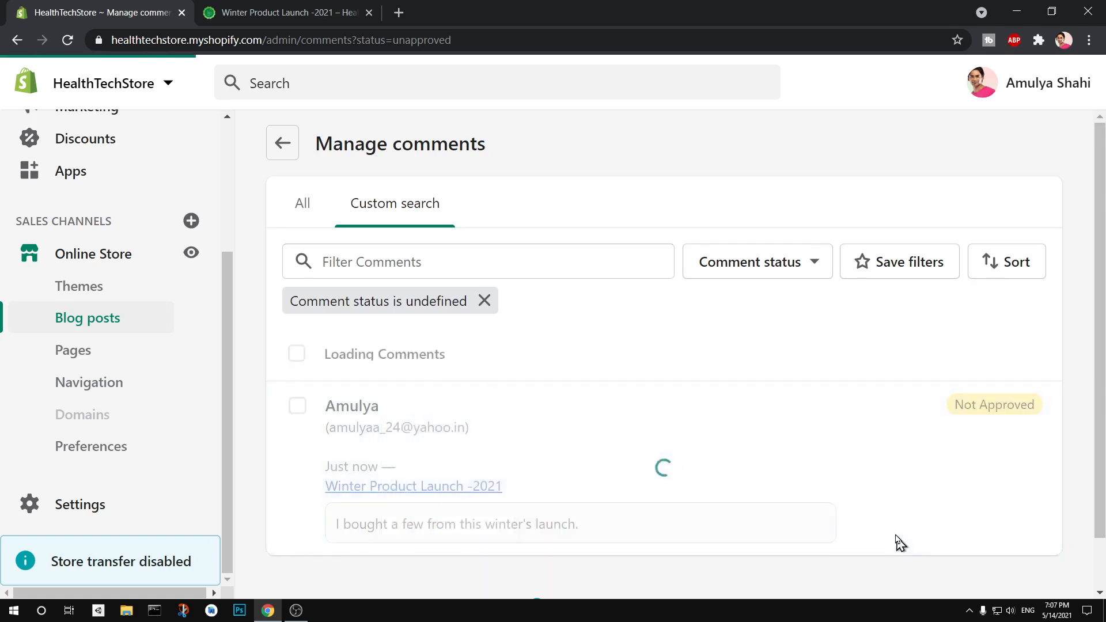
Switch back to the storefront post, reload it, and check the comment confirmation and the approved comment below the article
left_click(296, 8)
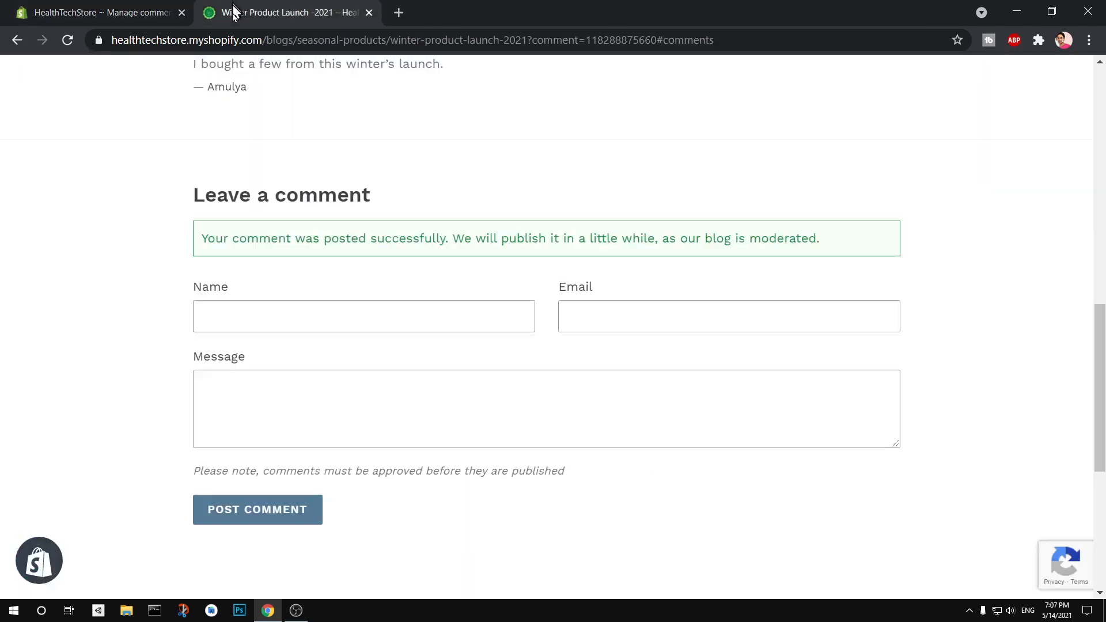
left_click(67, 40)
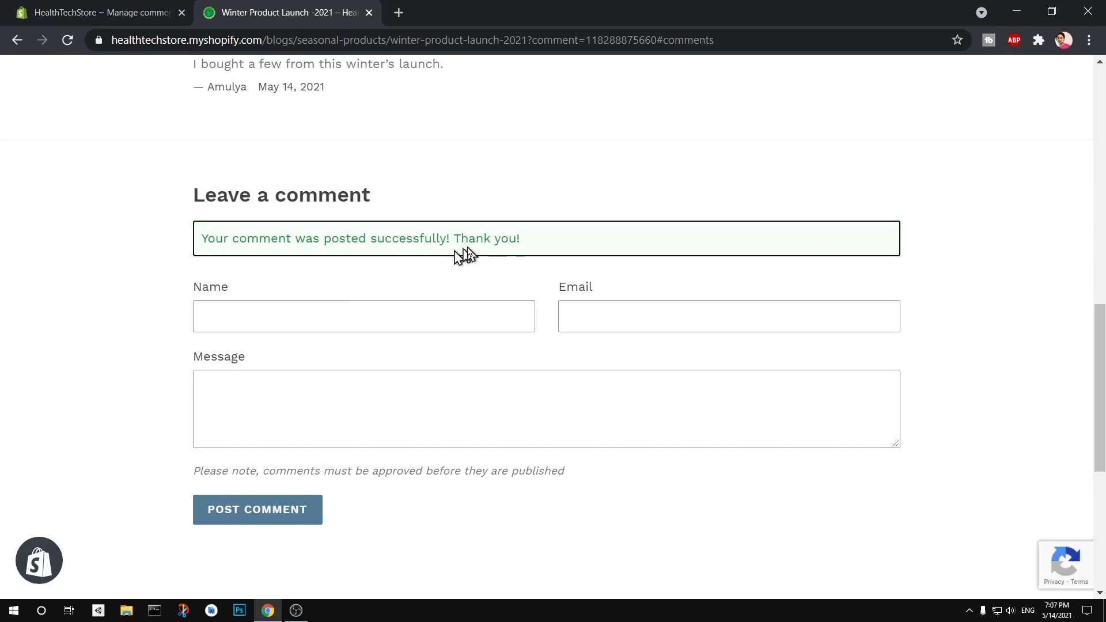
left_click_drag(530, 248, 178, 240)
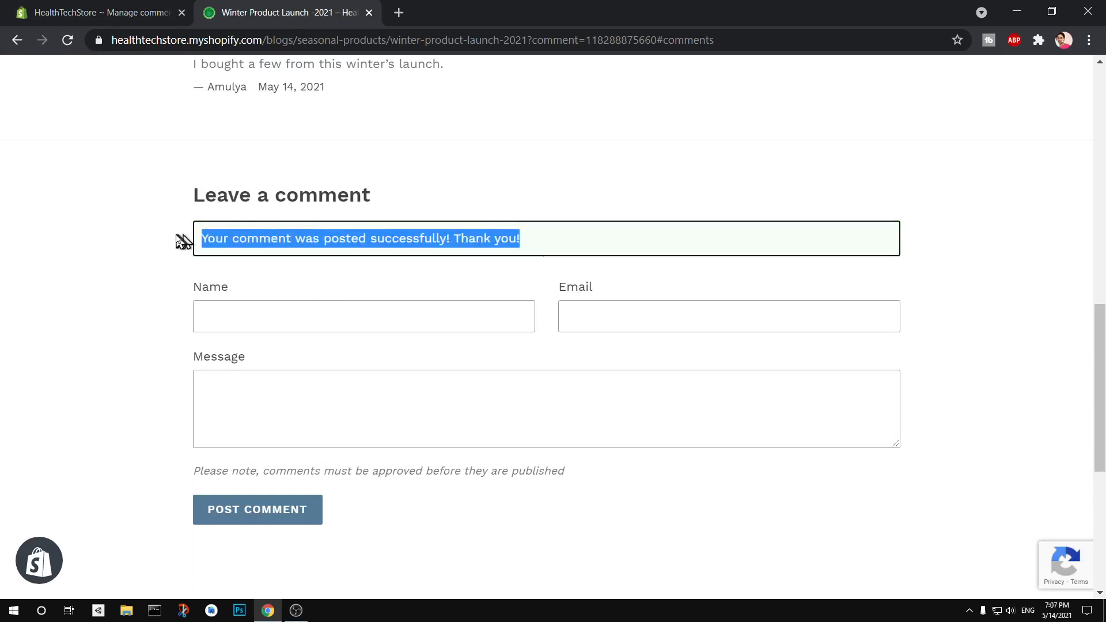
left_click(346, 287)
scroll(427, 301, "up", 10)
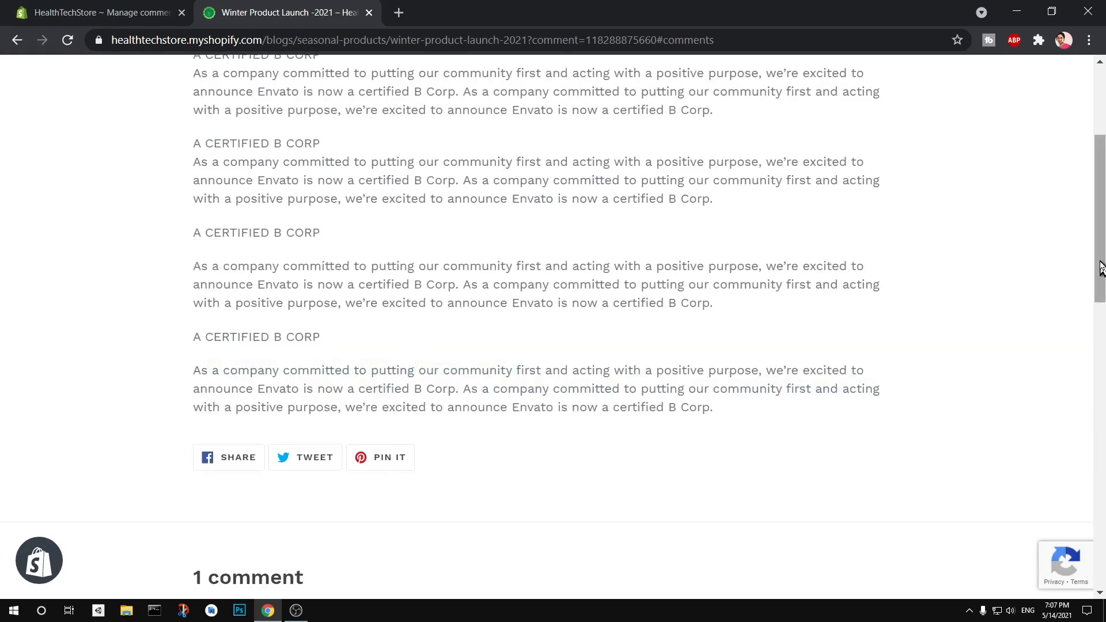
scroll(403, 487, "down", 3)
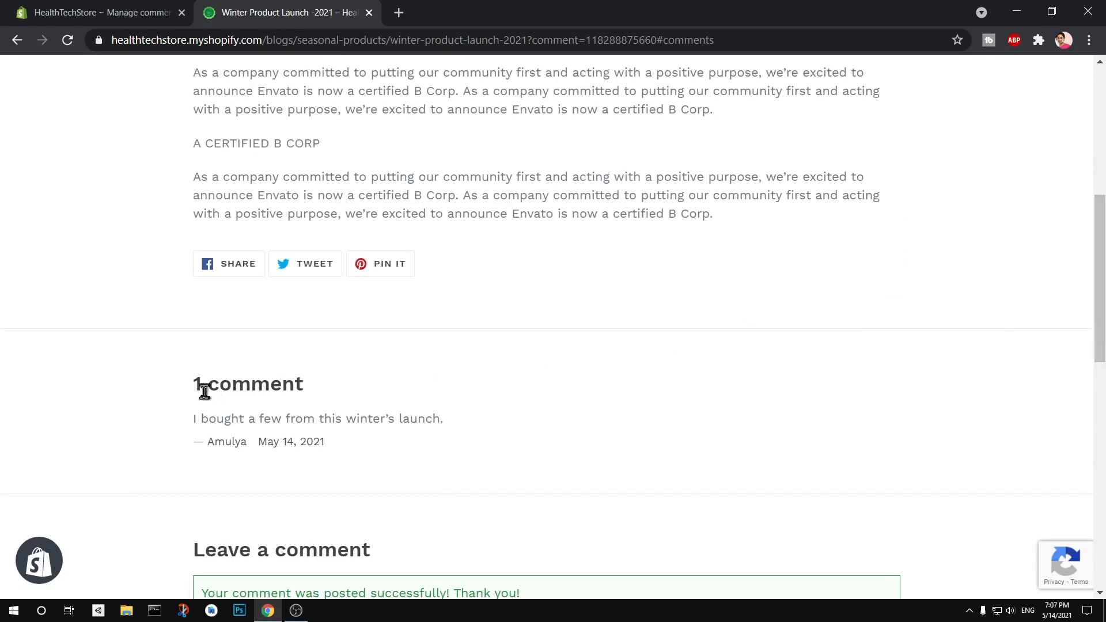
left_click_drag(176, 372, 357, 452)
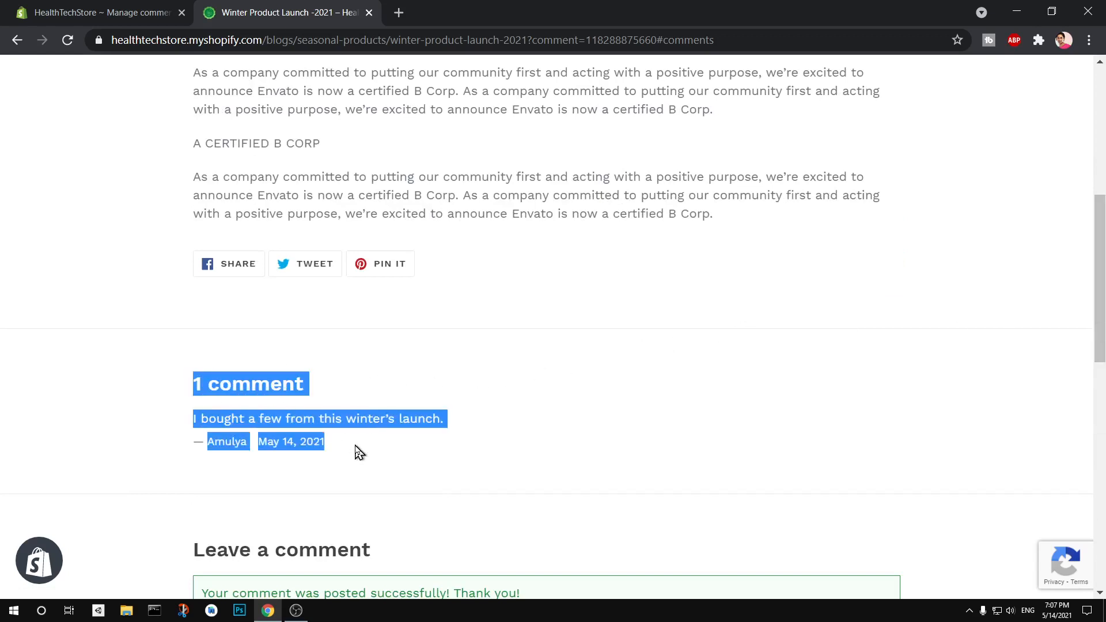
left_click(385, 453)
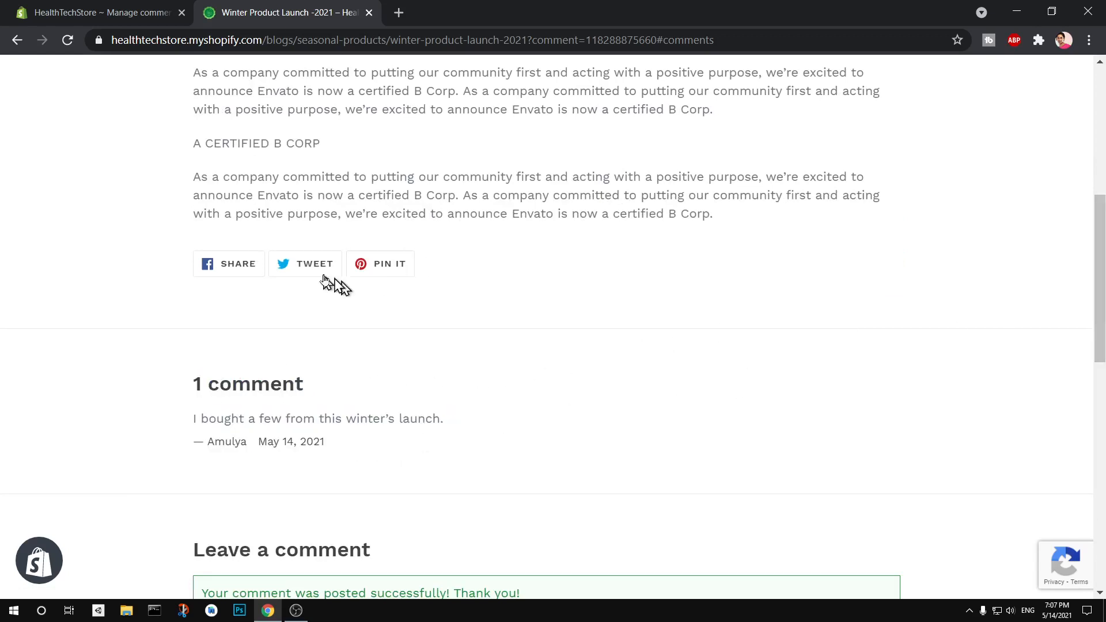
Return to the start of the post and examine the blog and post parts of its web address
scroll(945, 389, "up", 9)
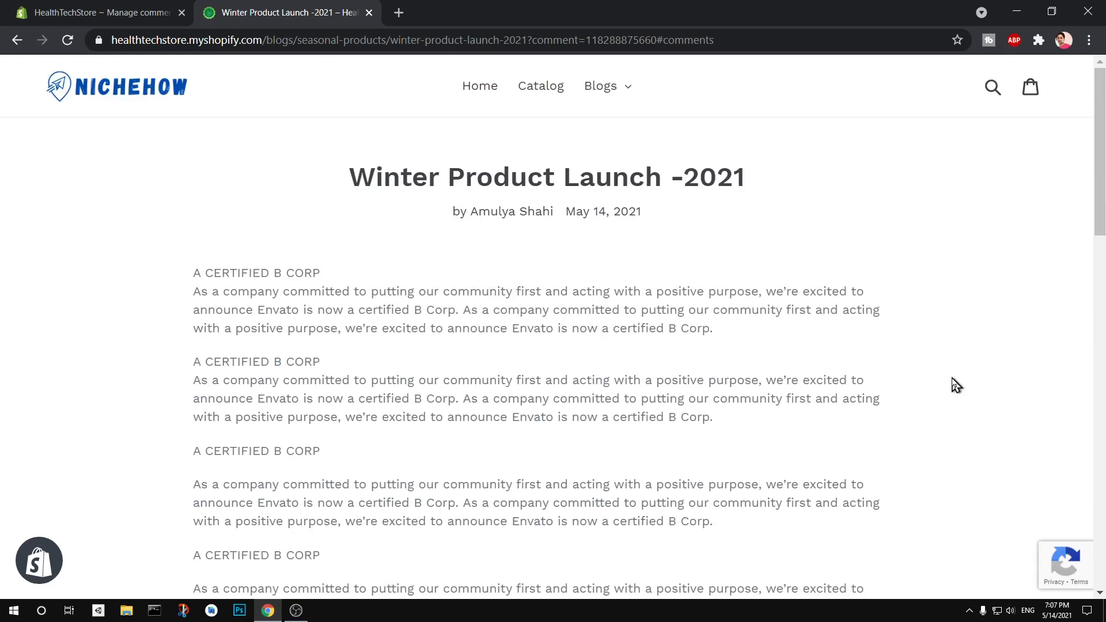
left_click(279, 41)
left_click(371, 43)
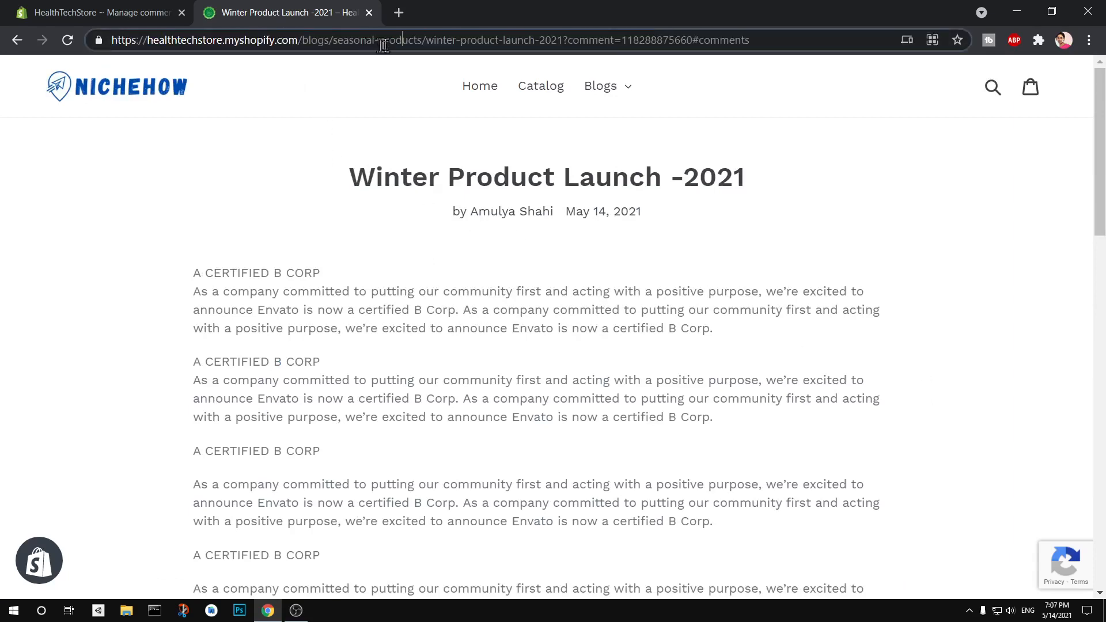
left_click_drag(435, 44, 786, 64)
left_click(797, 144)
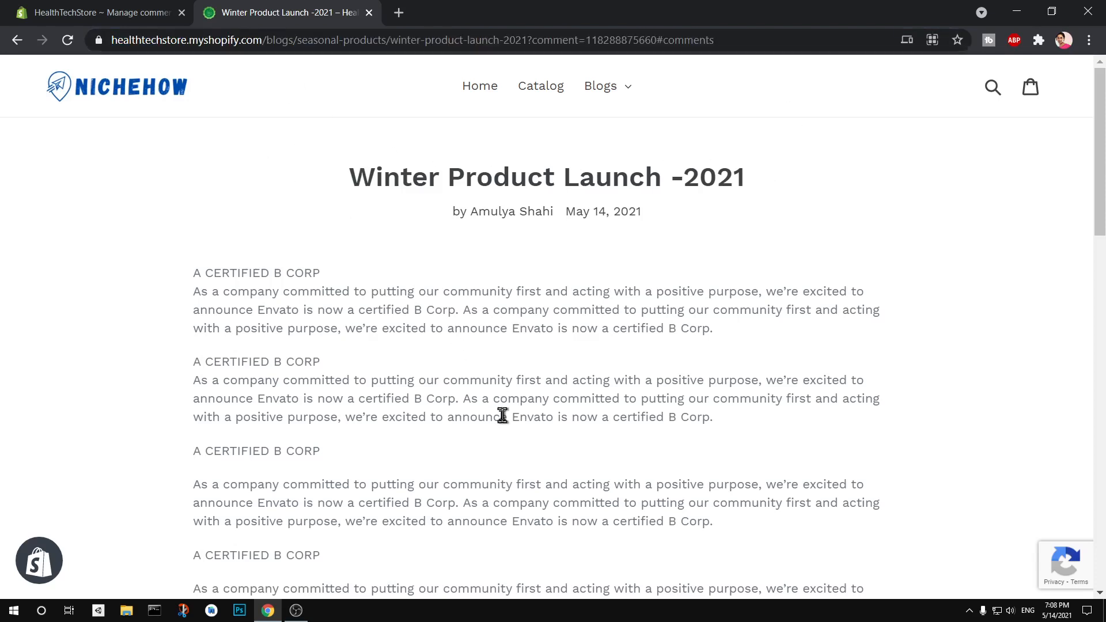
Review the post down to its footer and inspect the comment section with its Name, Email and Message fields
scroll(501, 414, "down", 15)
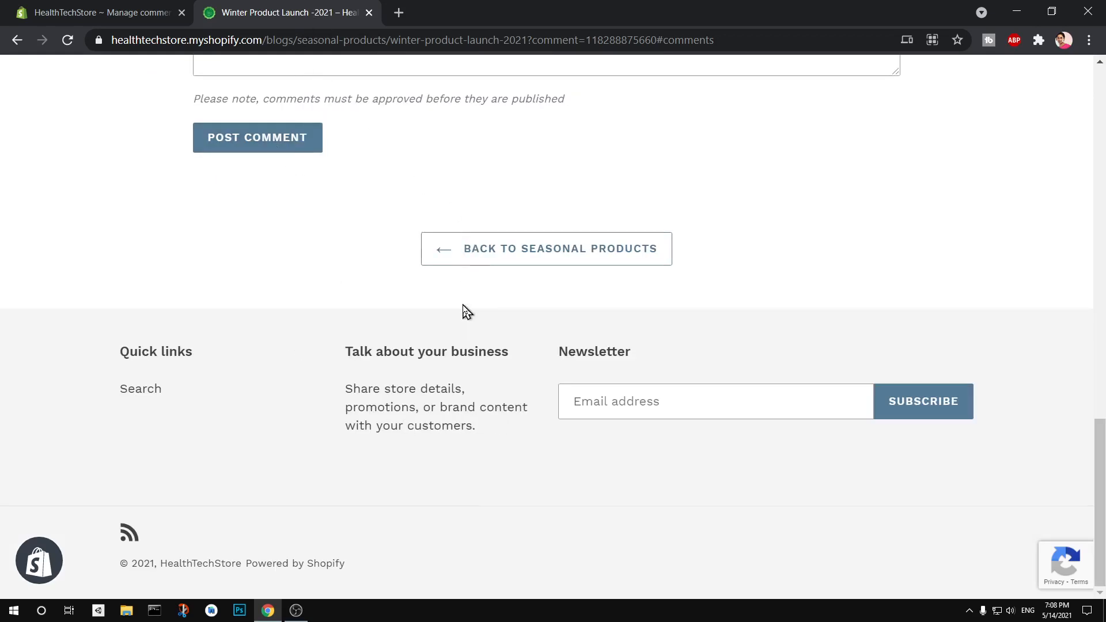
scroll(465, 311, "up", 10)
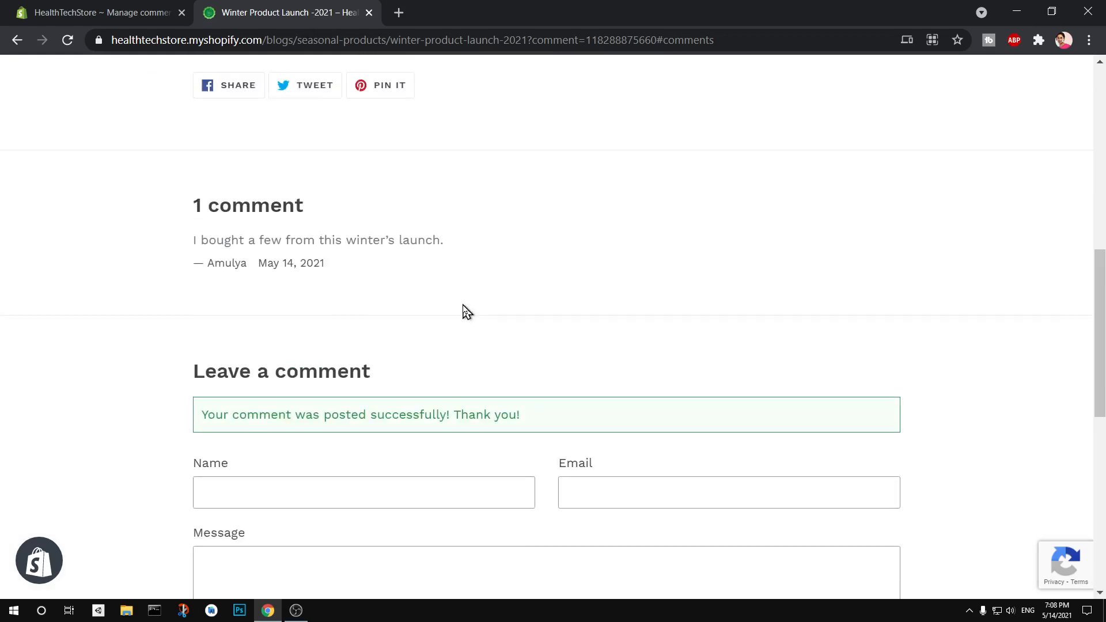
left_click(448, 551)
left_click(469, 493)
left_click(646, 496)
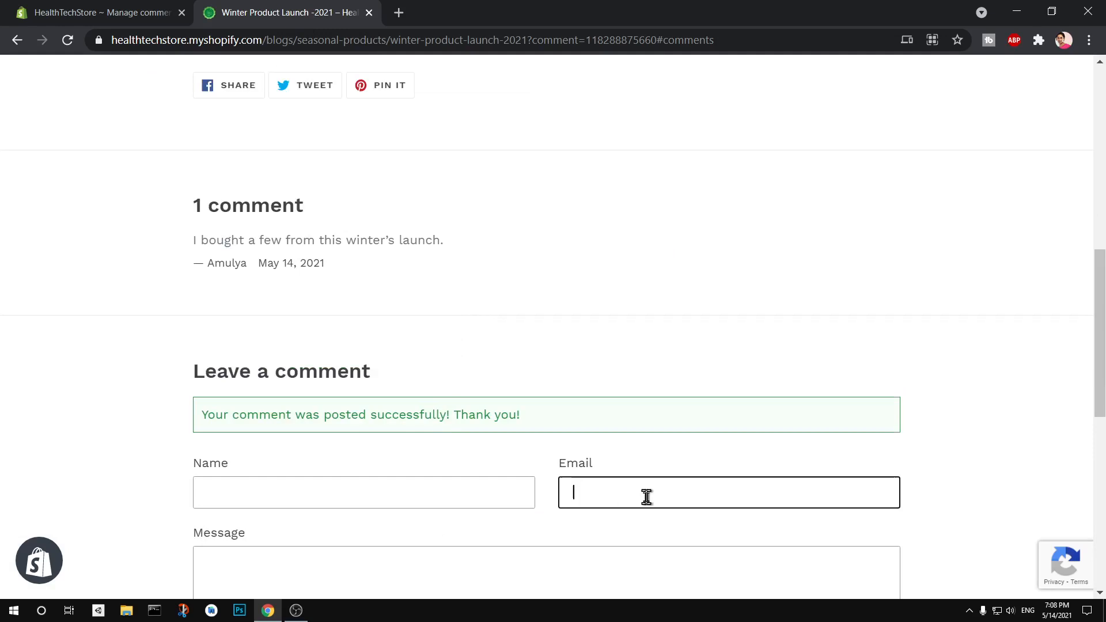
left_click(431, 495)
left_click(613, 496)
left_click(405, 496)
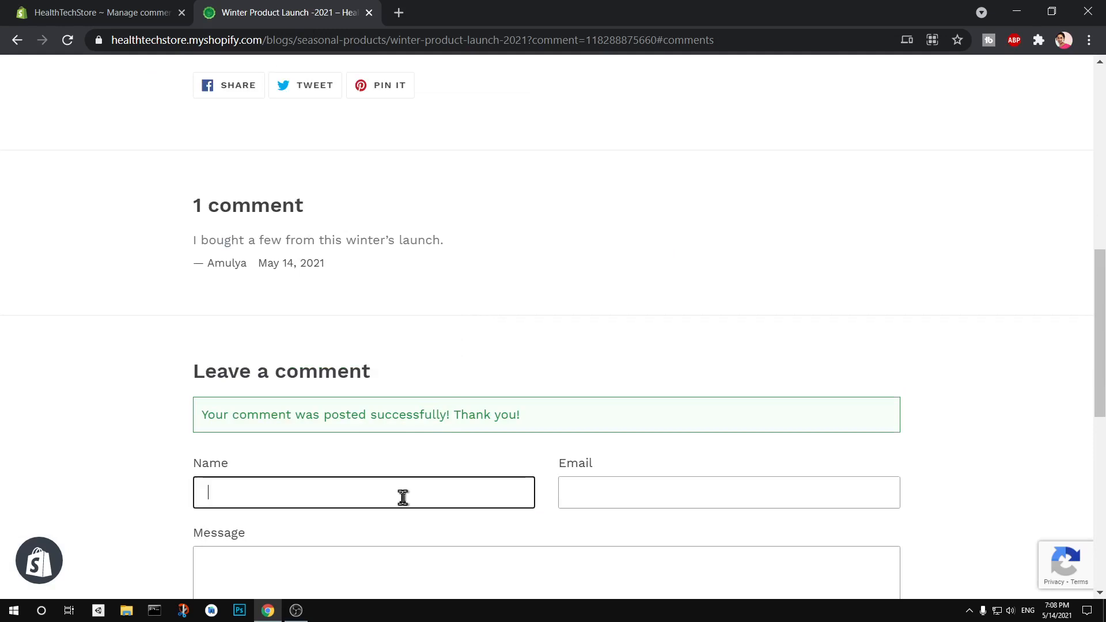
left_click(640, 495)
left_click(514, 315)
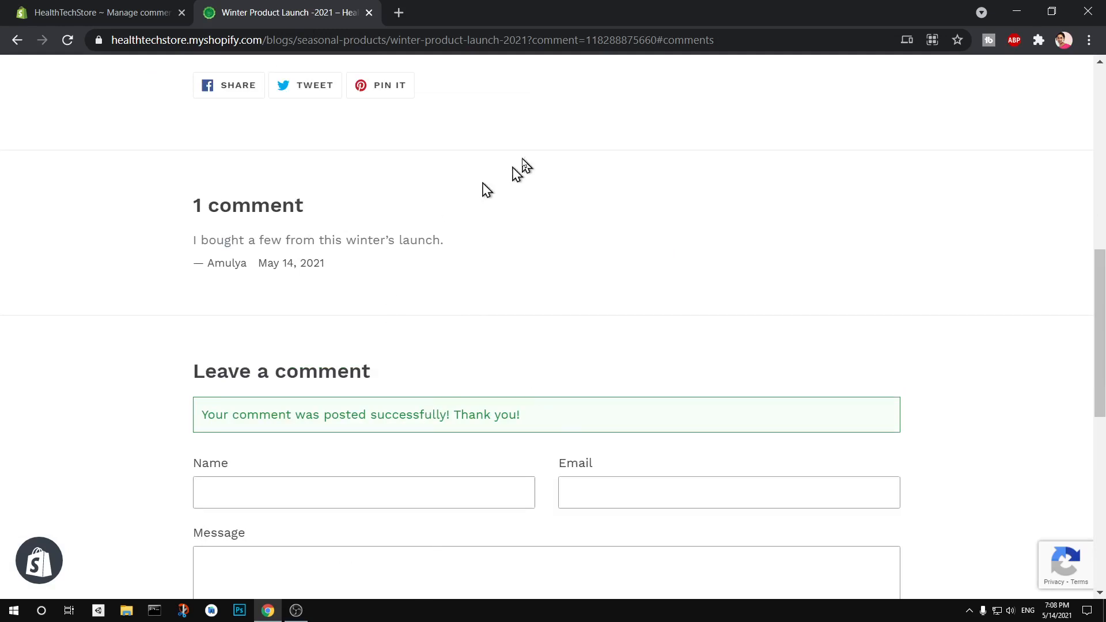
Visit the Launch, Reviews and News blogs one after another through the storefront's Blogs navigation
key("Home")
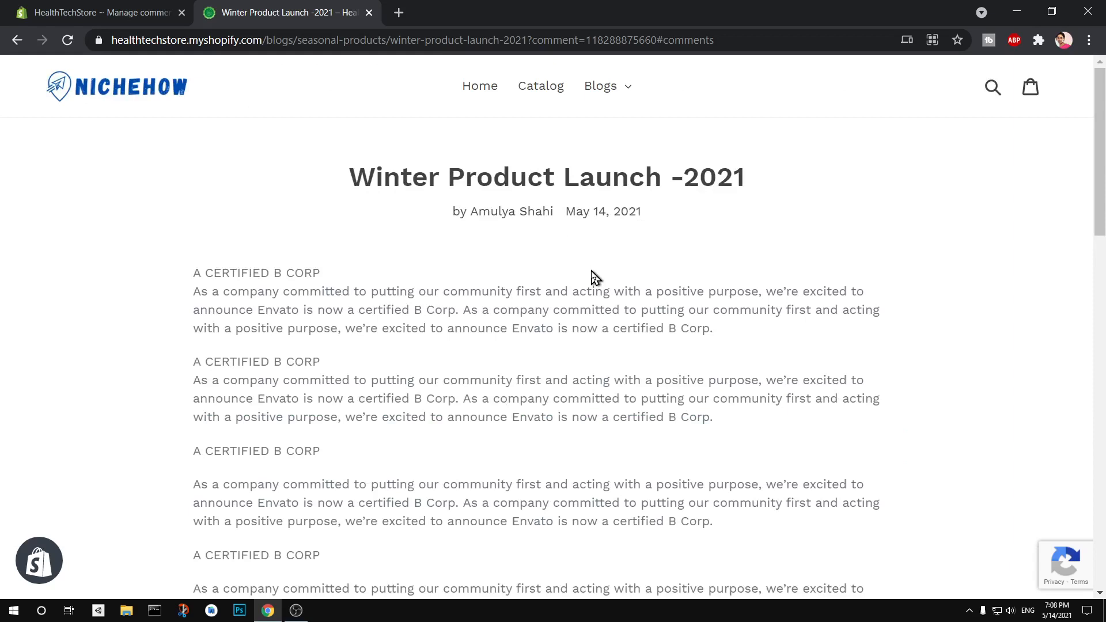
left_click(597, 90)
left_click(517, 129)
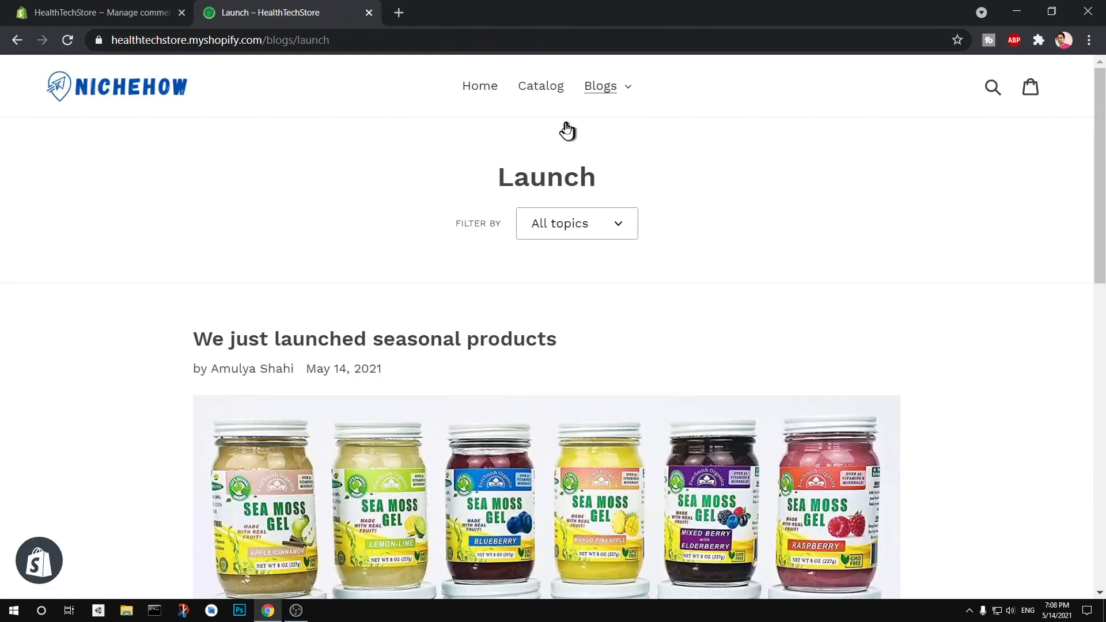
left_click(623, 93)
left_click(522, 154)
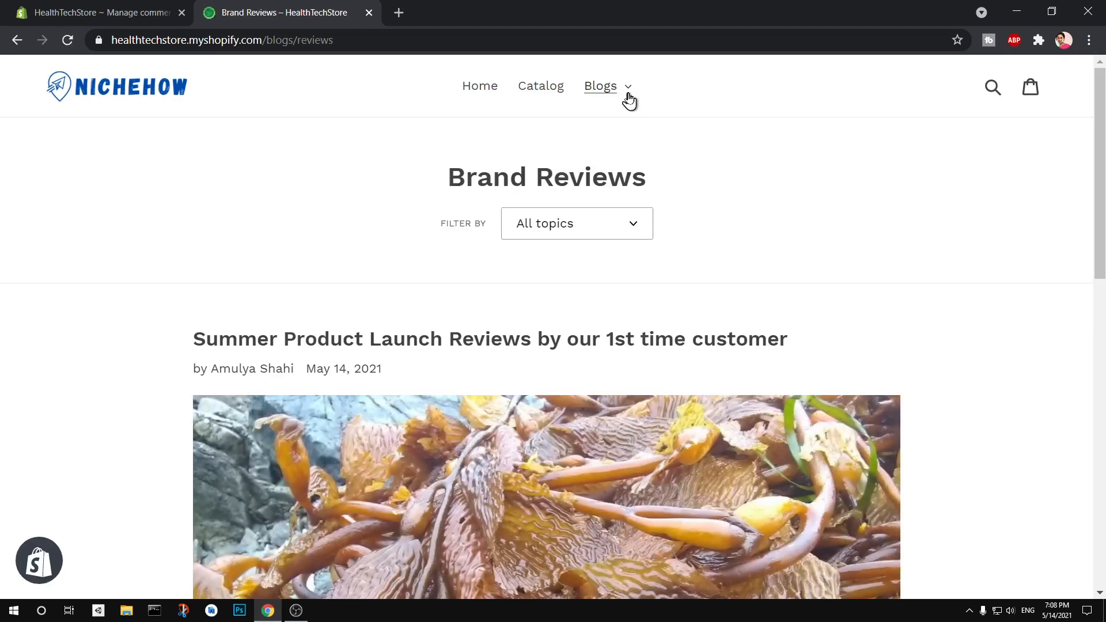
left_click(628, 97)
left_click(515, 182)
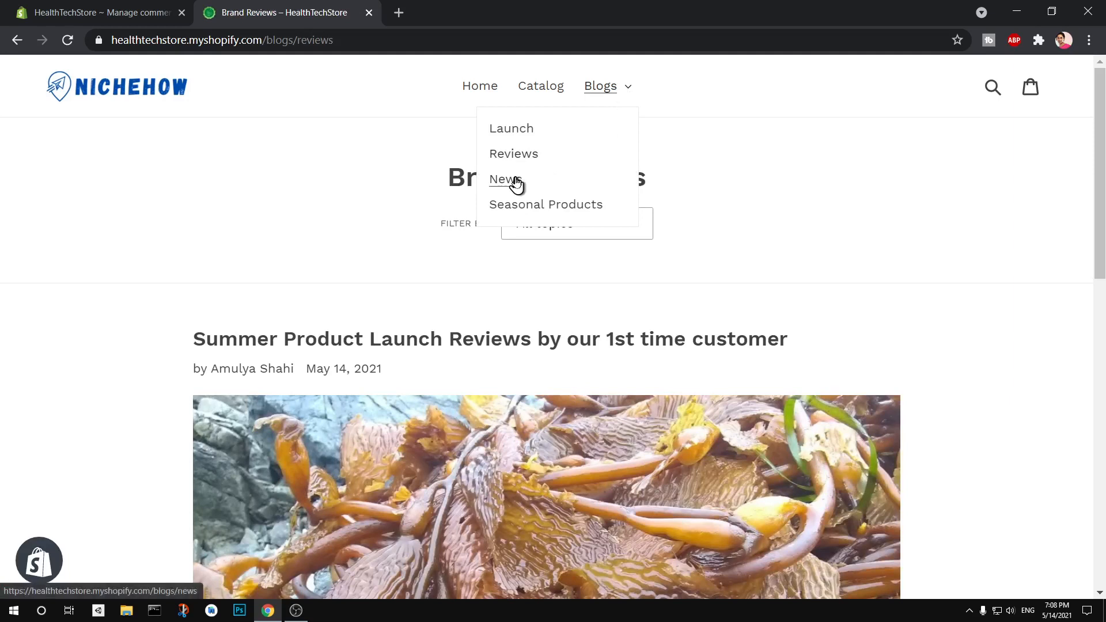